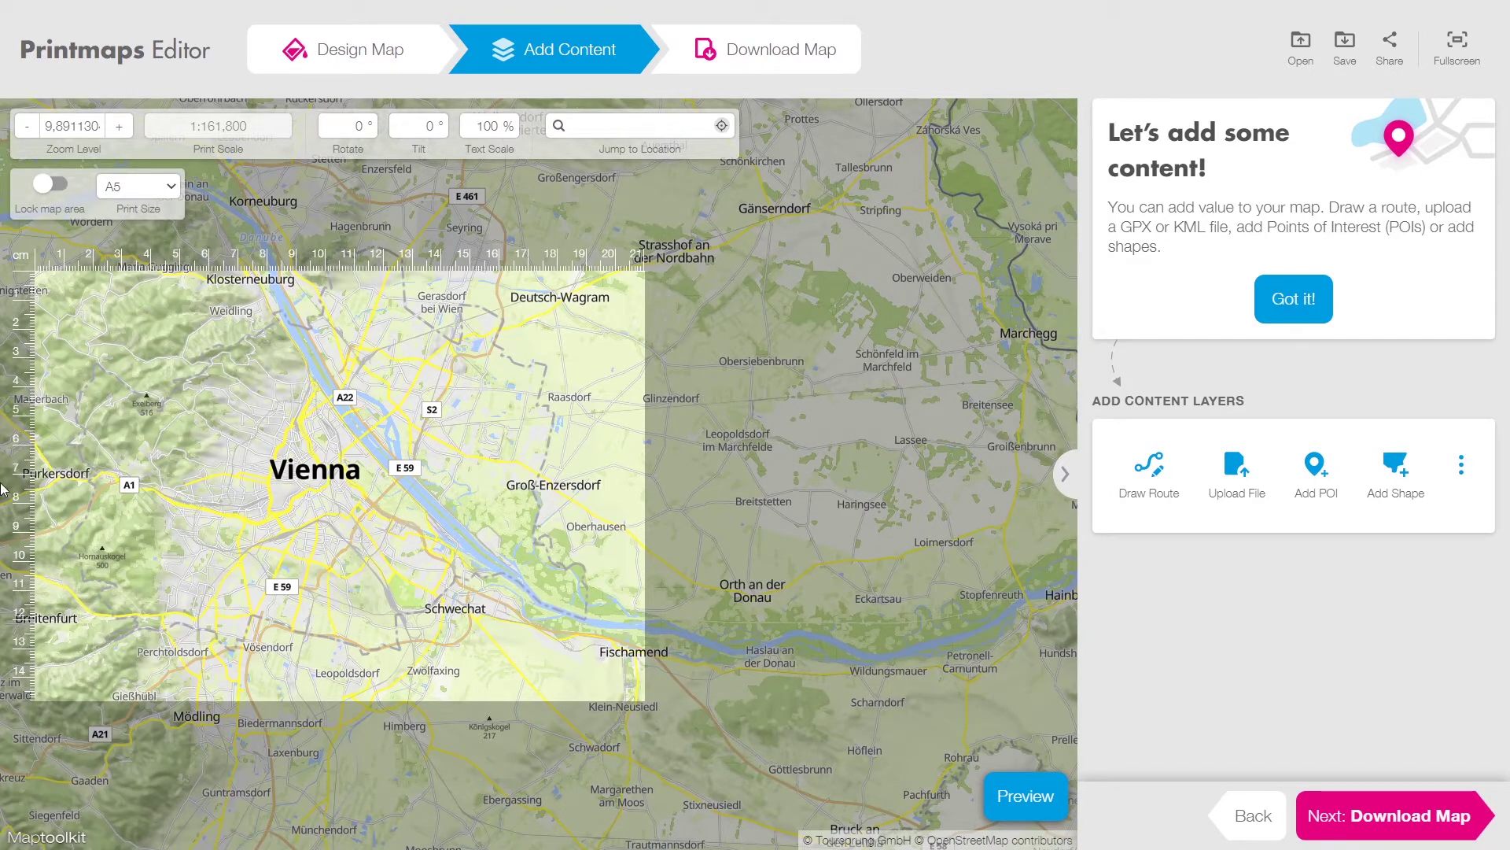
Set the map's text scale to 90 %
click(116, 129)
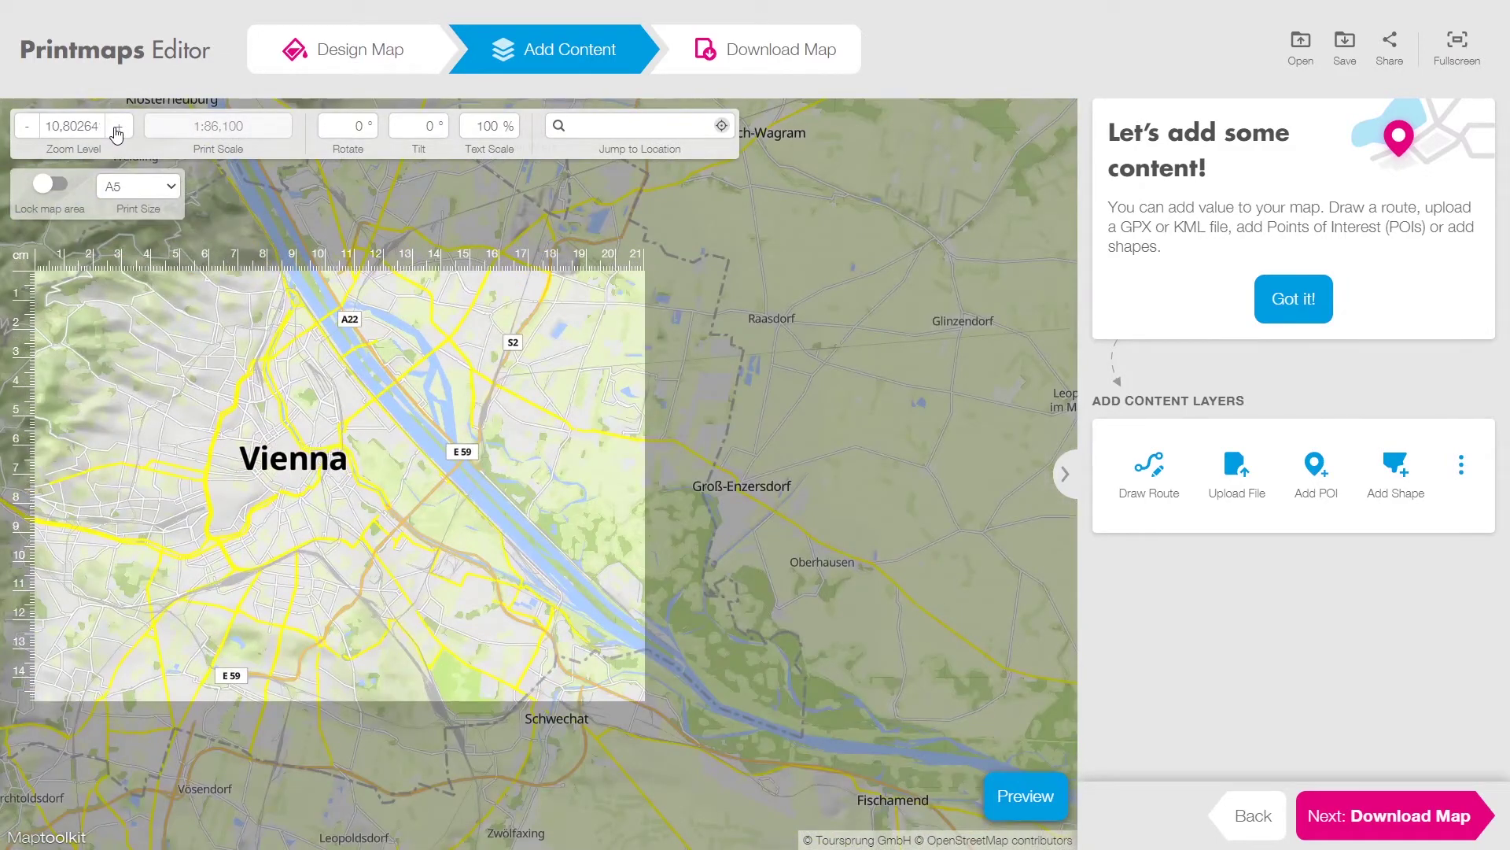
key(ctrl+z)
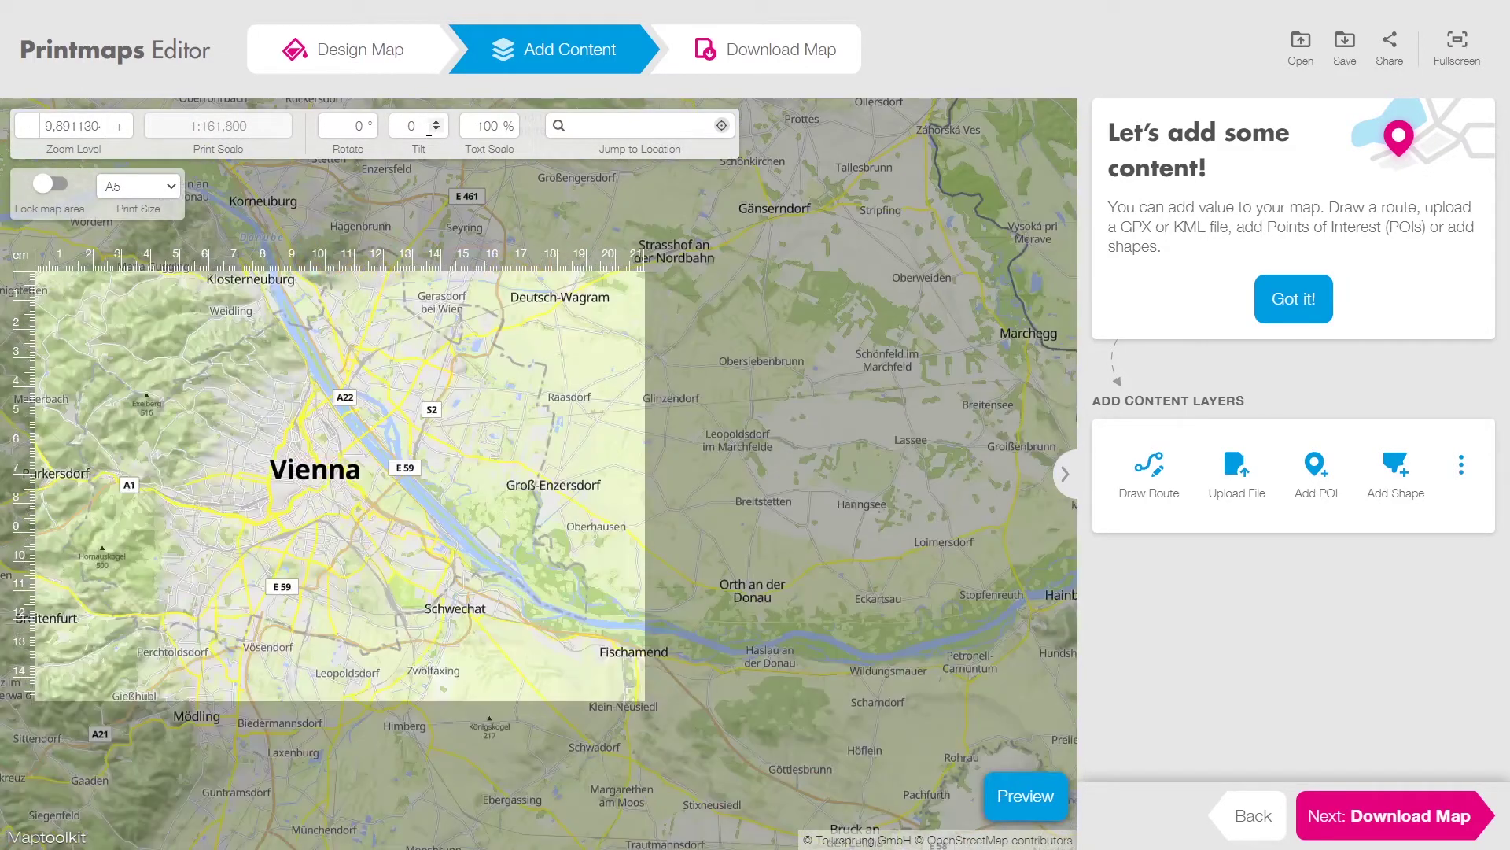
click(506, 130)
click(506, 130)
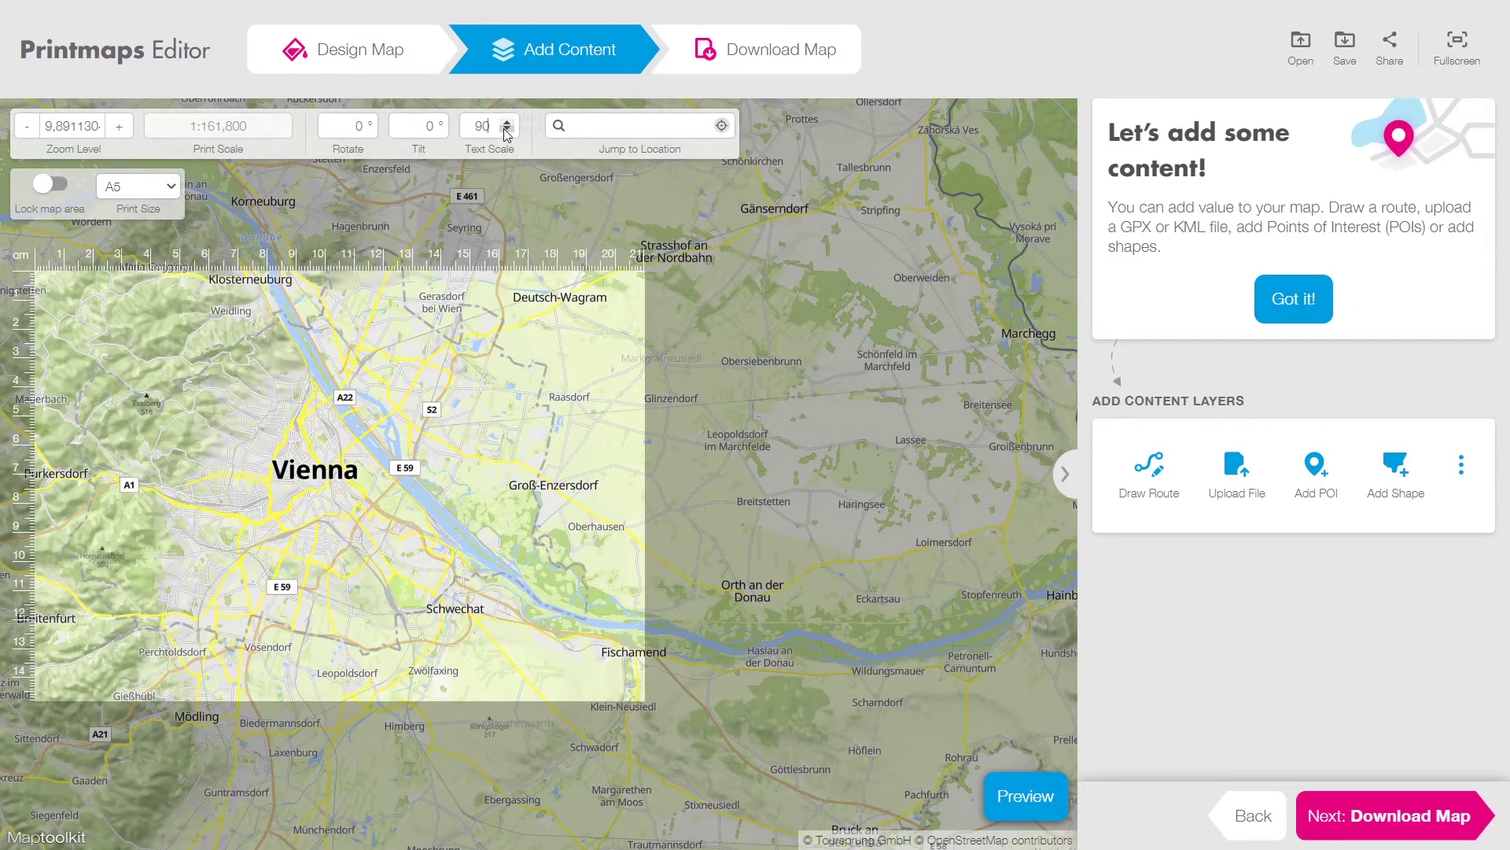
Change the map's print size to A4 and acknowledge the format notice
click(166, 191)
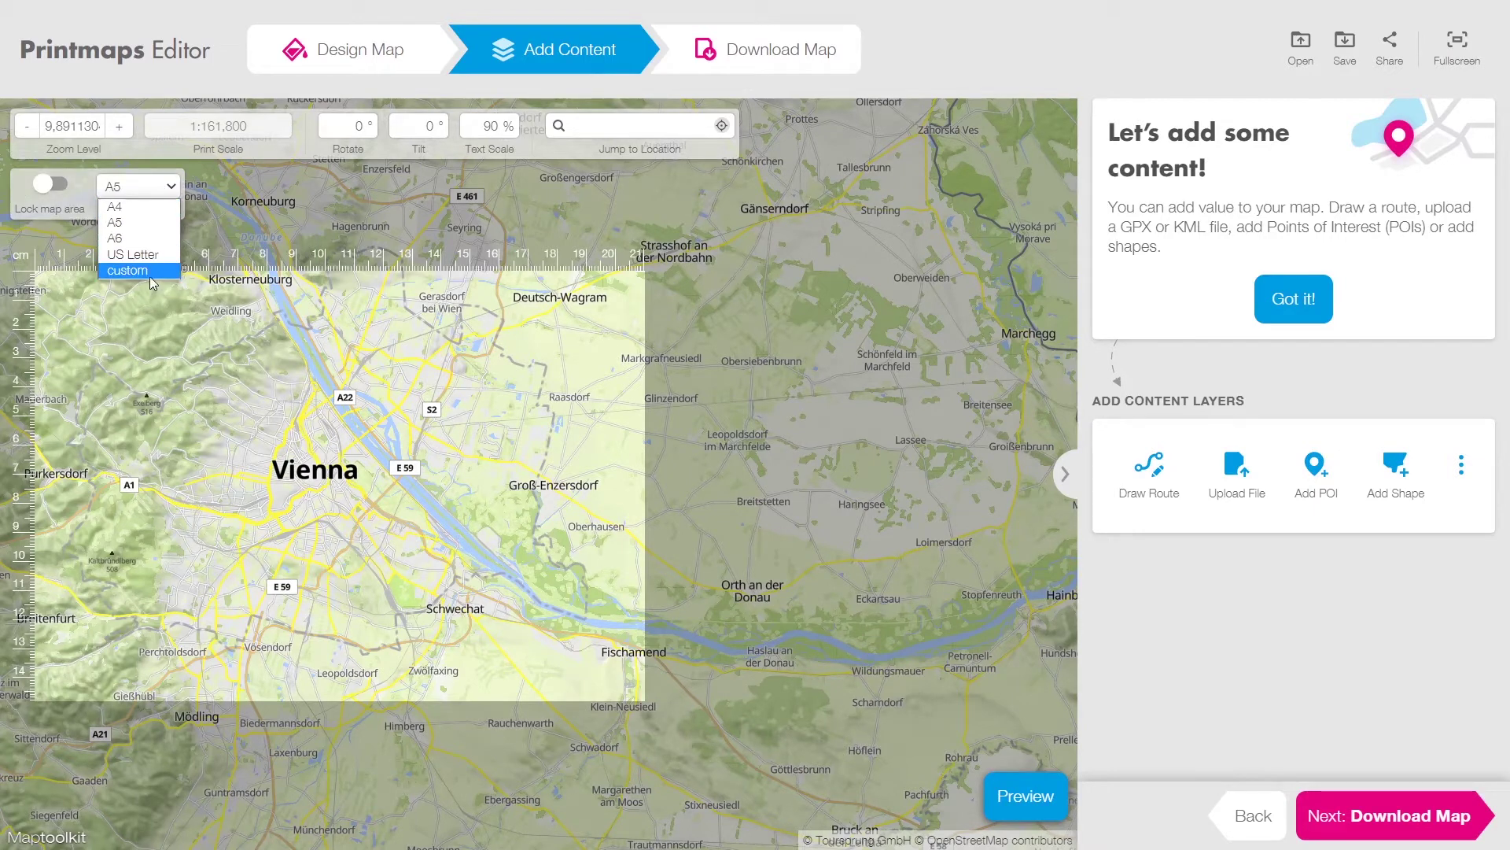
click(146, 210)
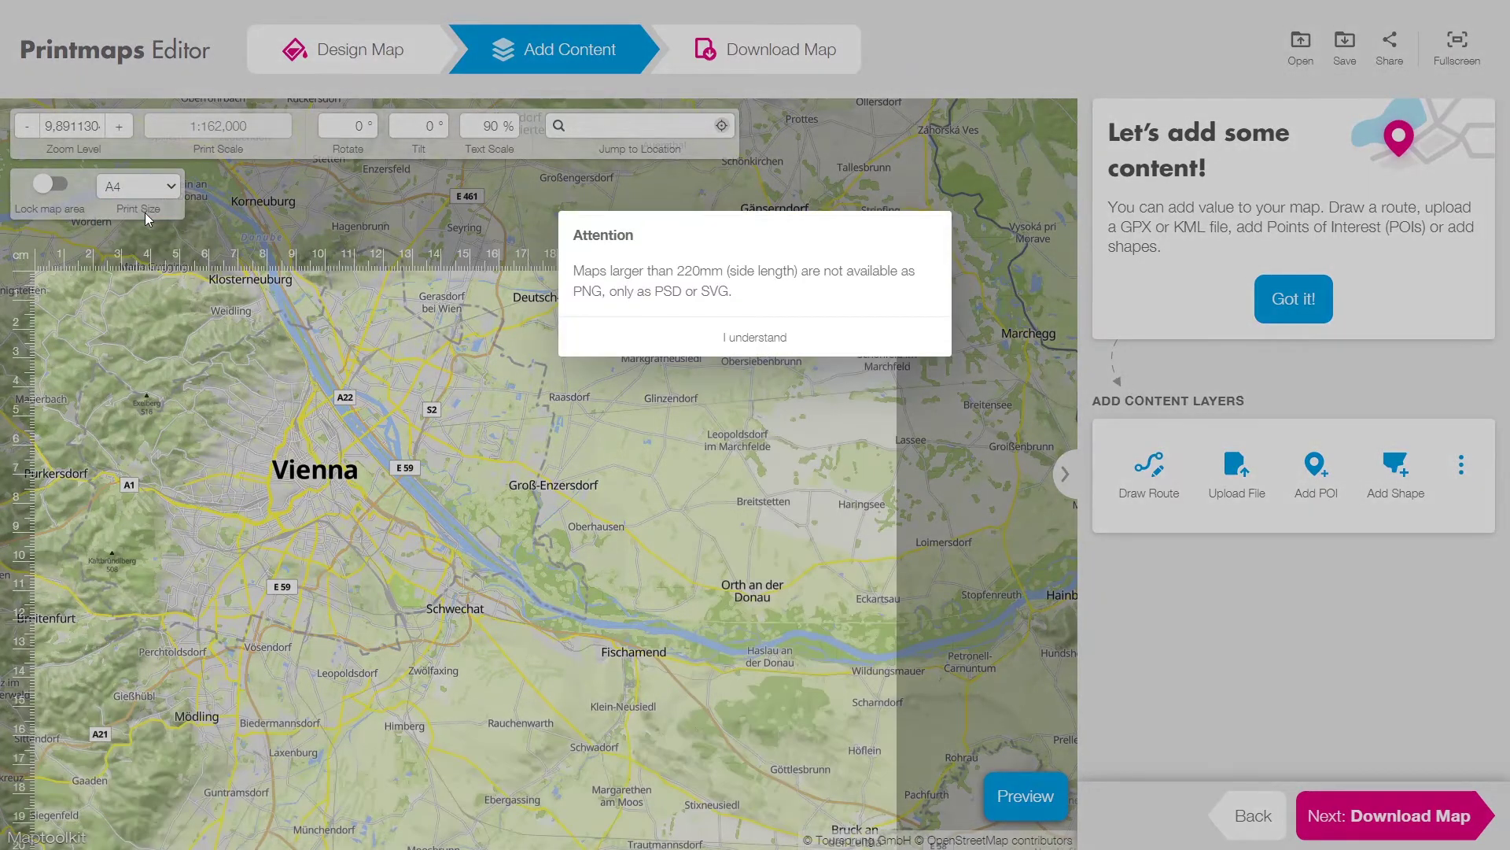
click(709, 346)
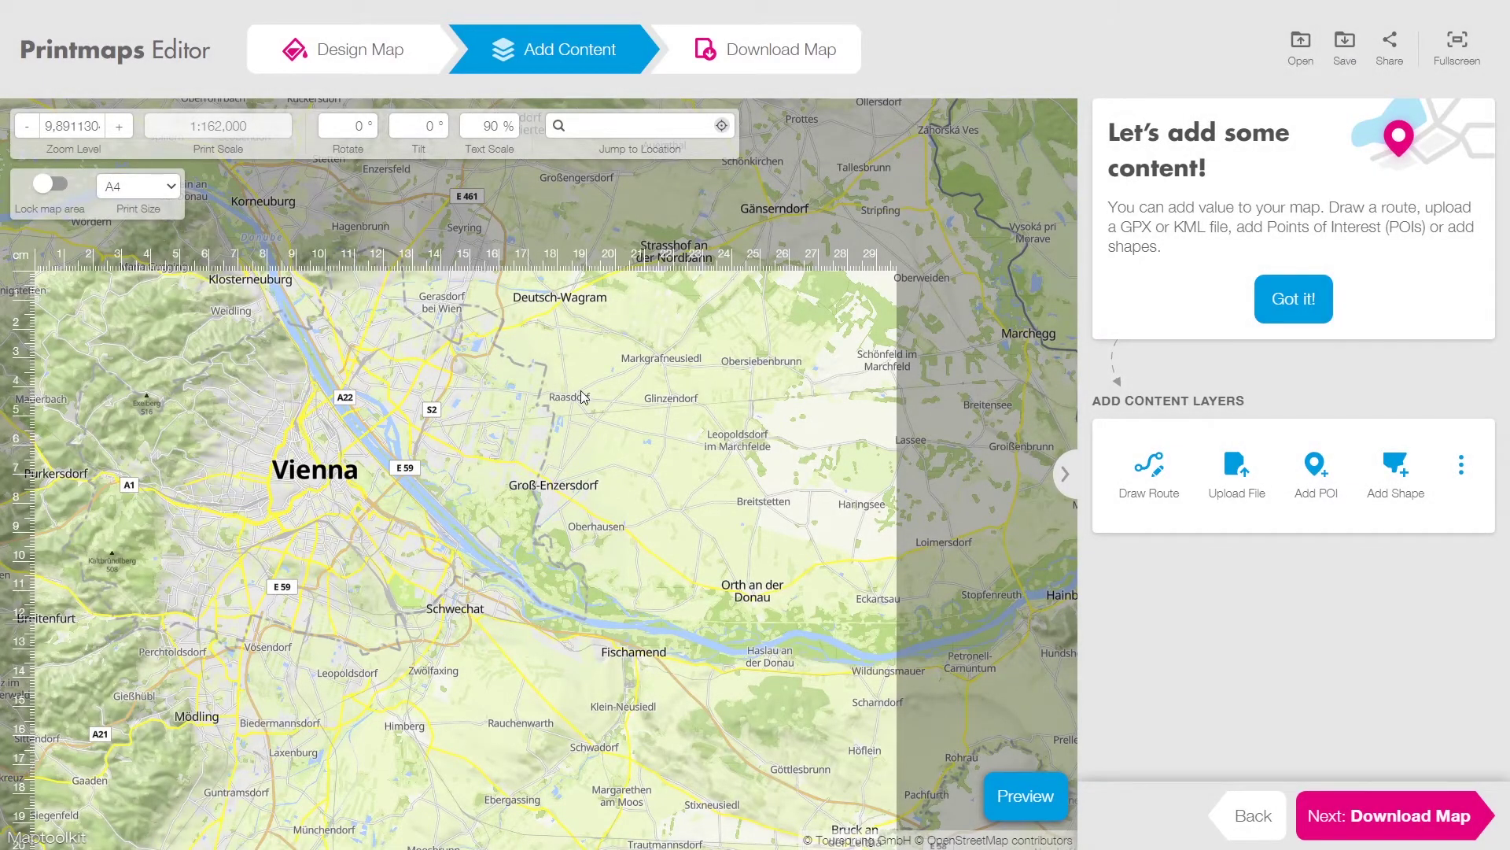
Reposition the map so that Vienna and the hills west of it lie inside the print area, and lock the map area
drag(598, 391, 599, 262)
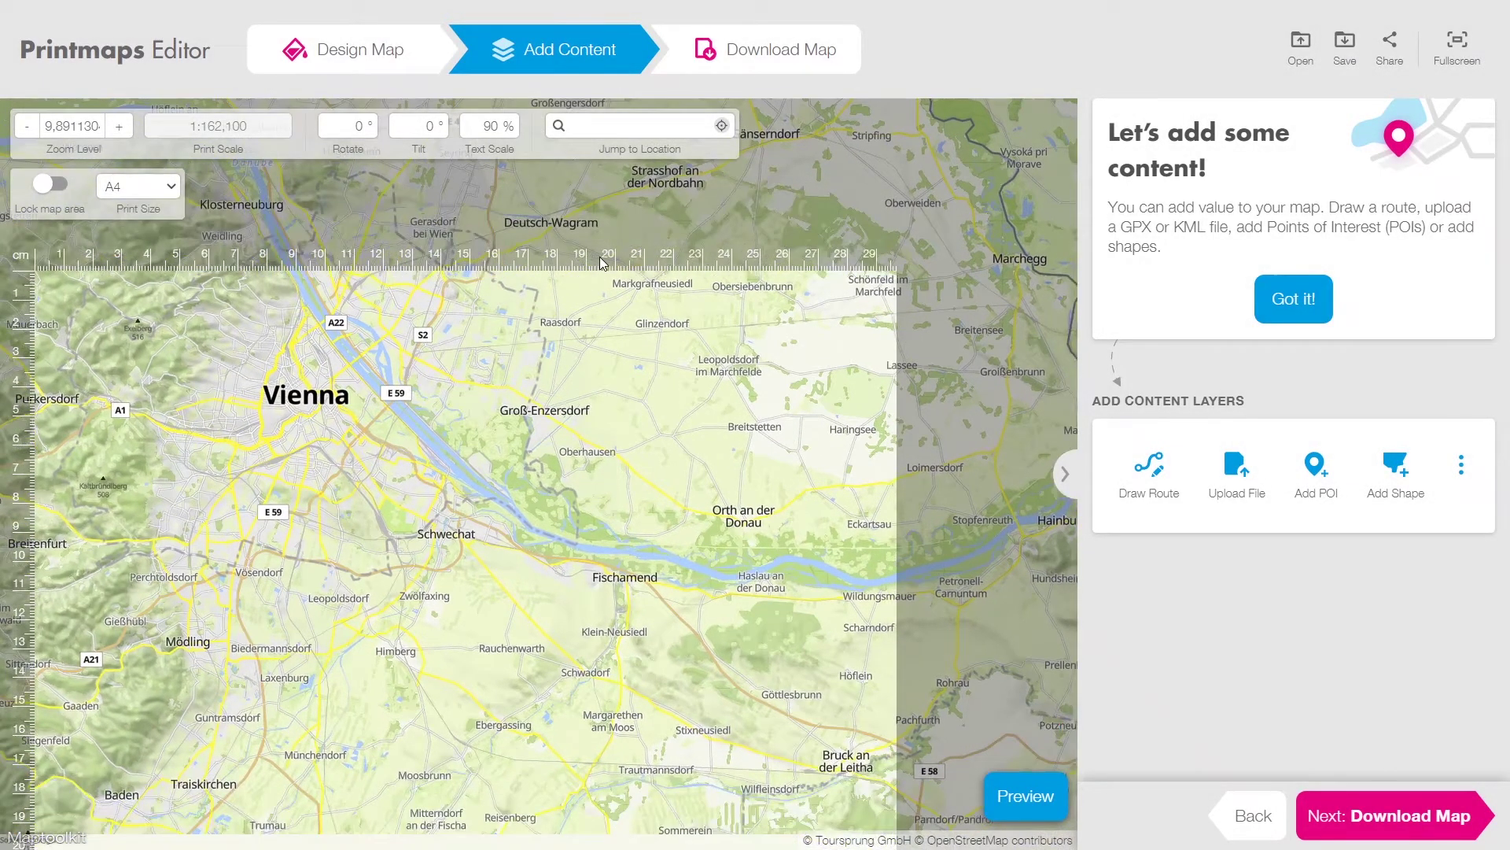
drag(600, 260, 442, 531)
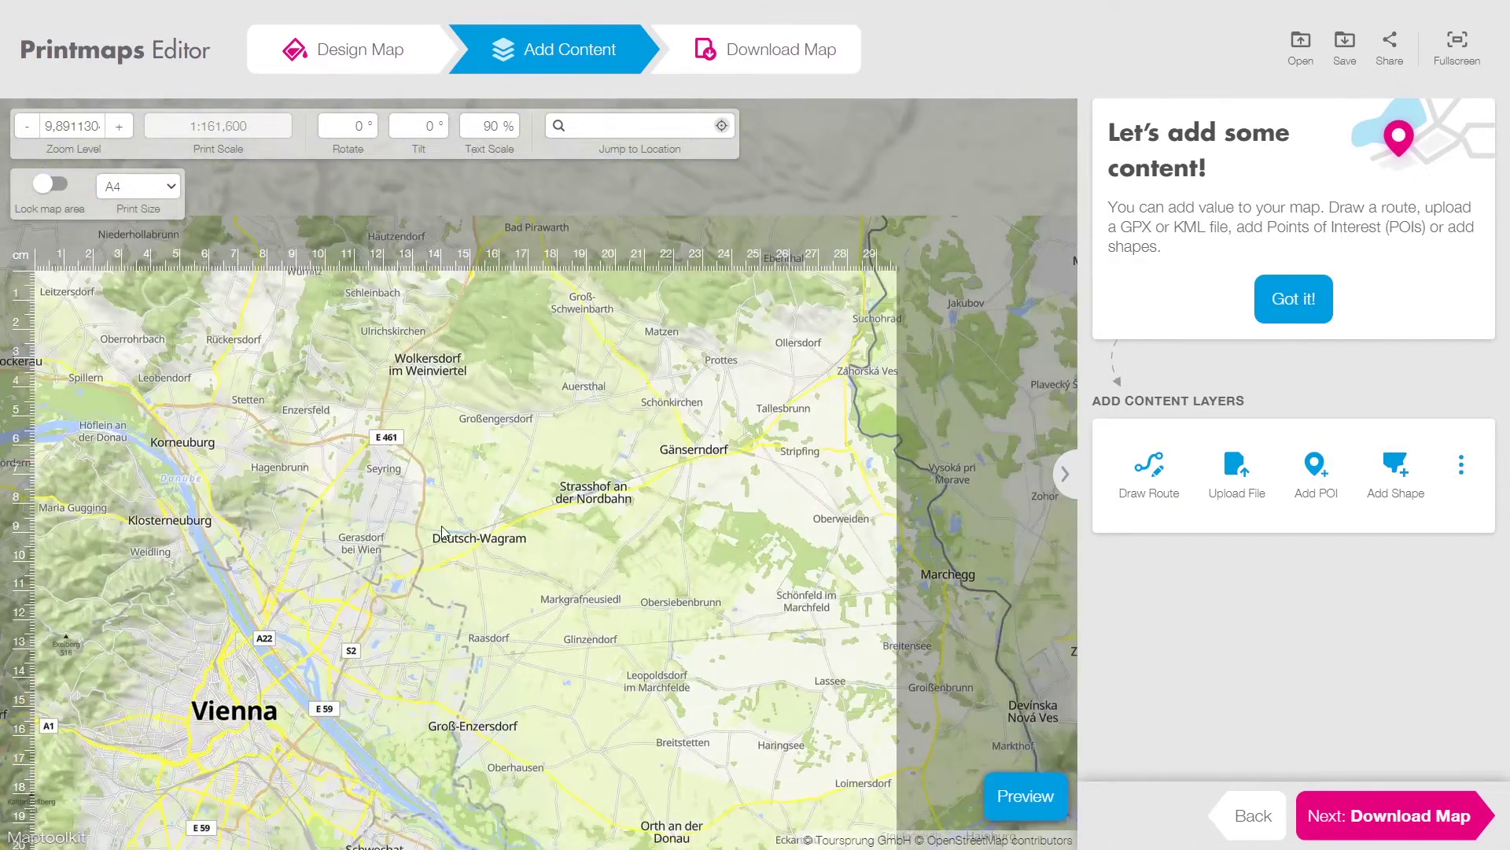
drag(528, 681, 753, 435)
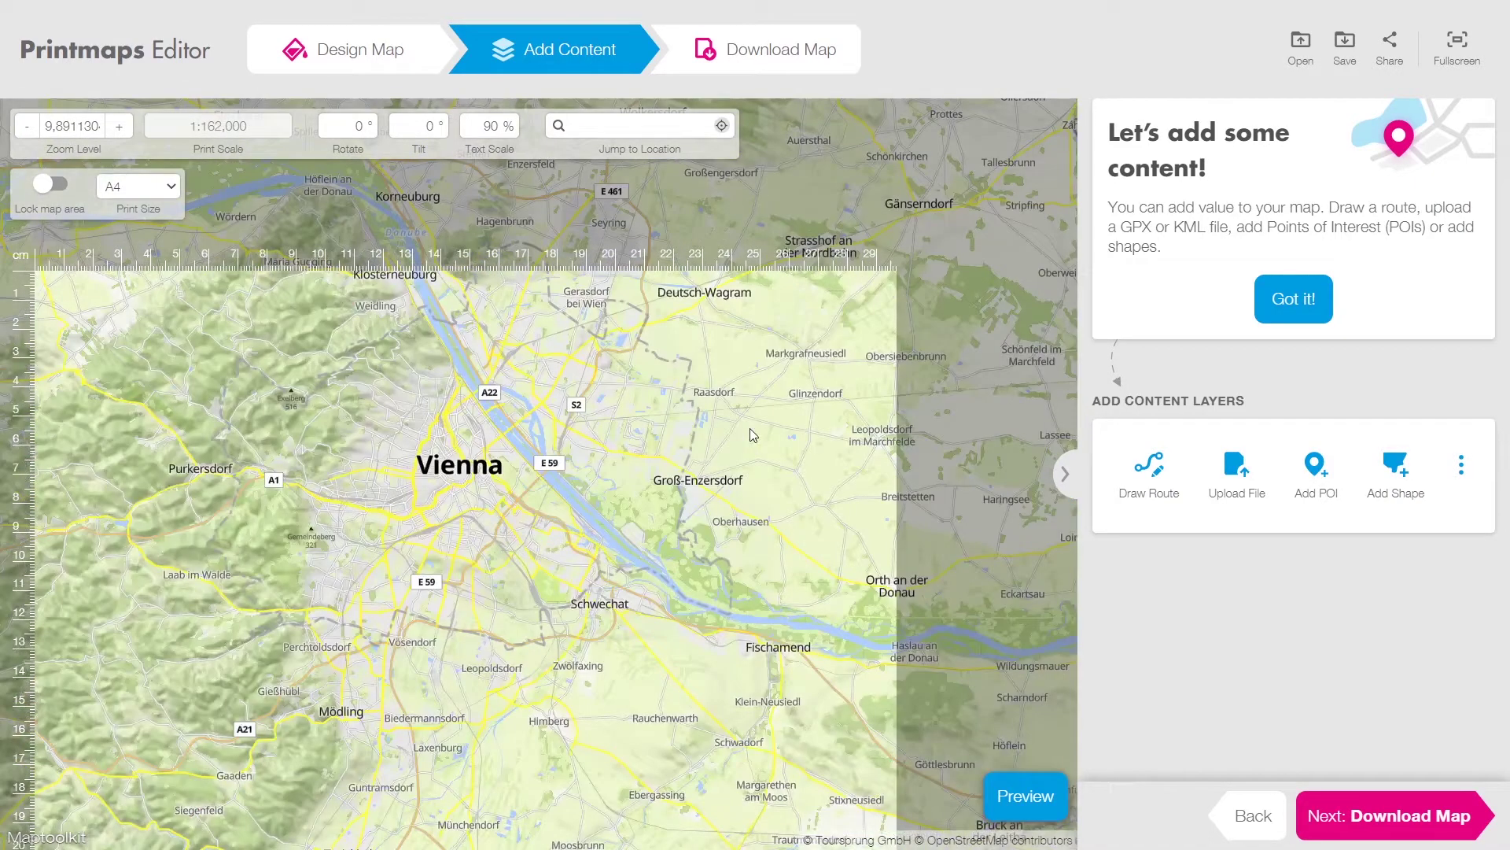
drag(753, 434, 748, 505)
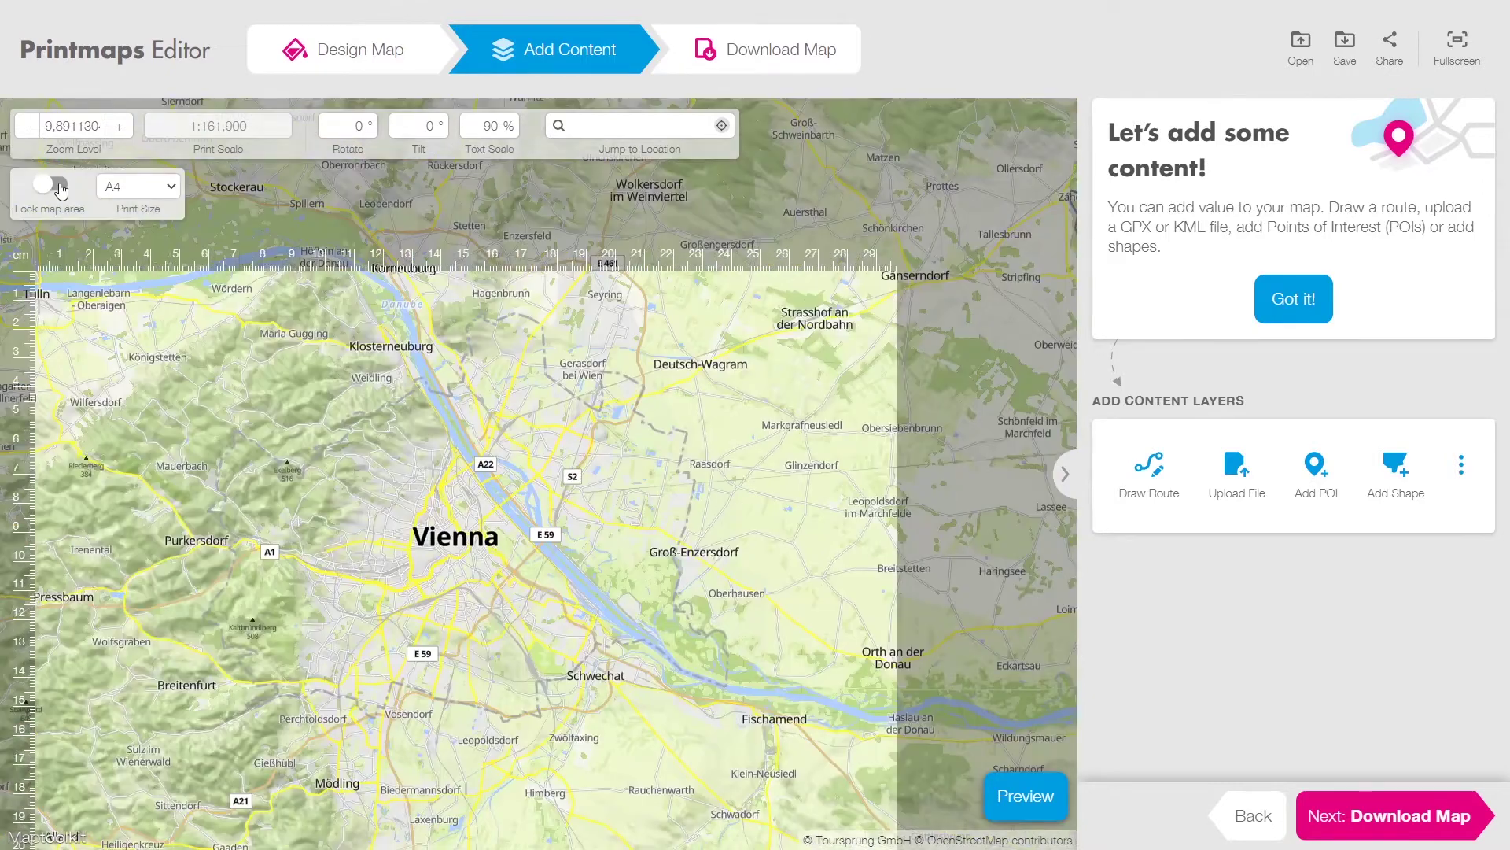
click(62, 189)
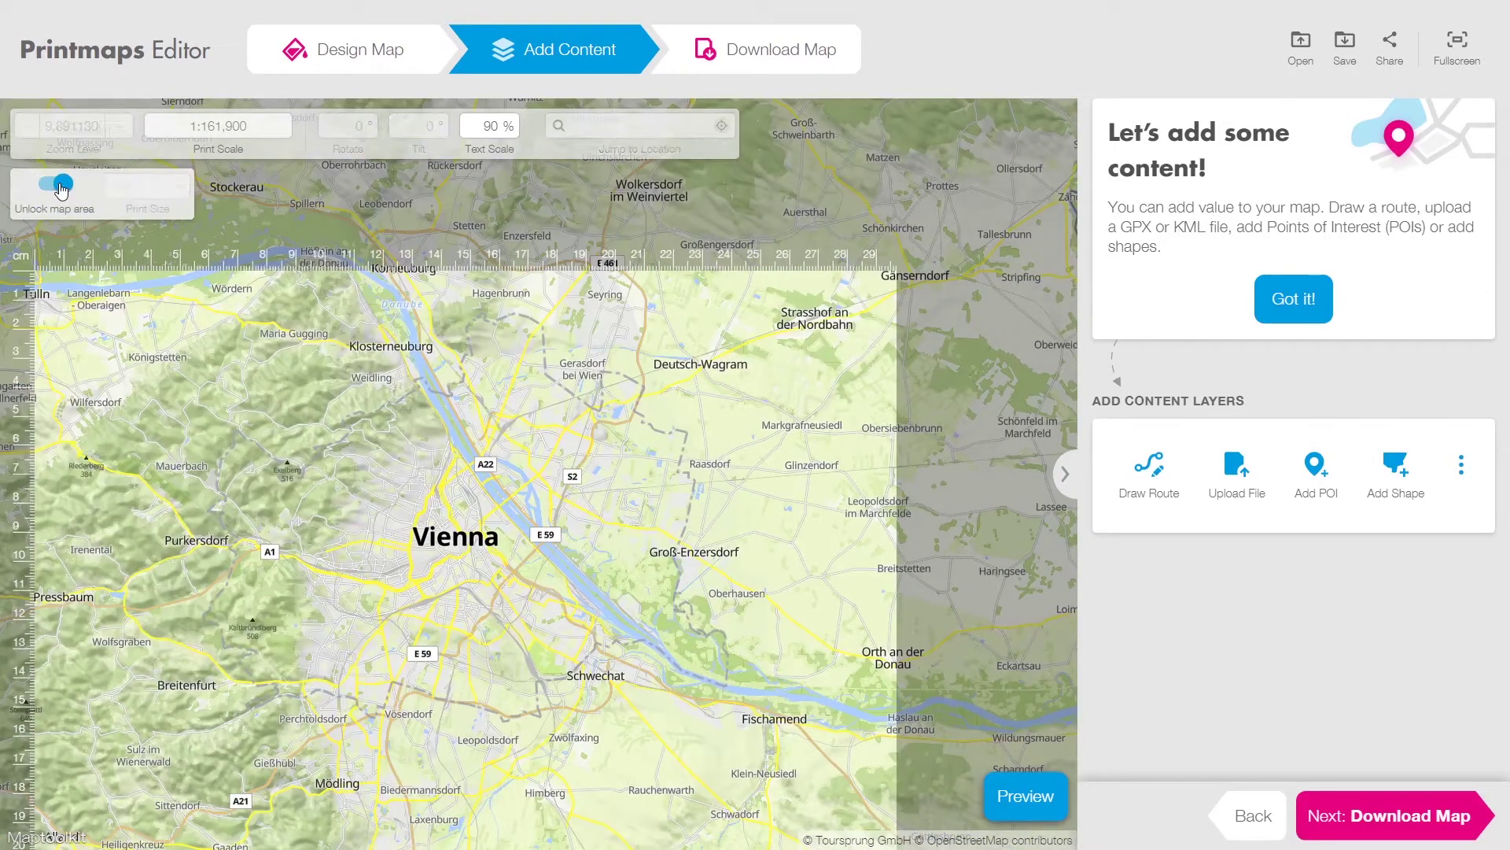
Review the full range of map styles, label languages, and area, line and label options in the map design stage
click(377, 51)
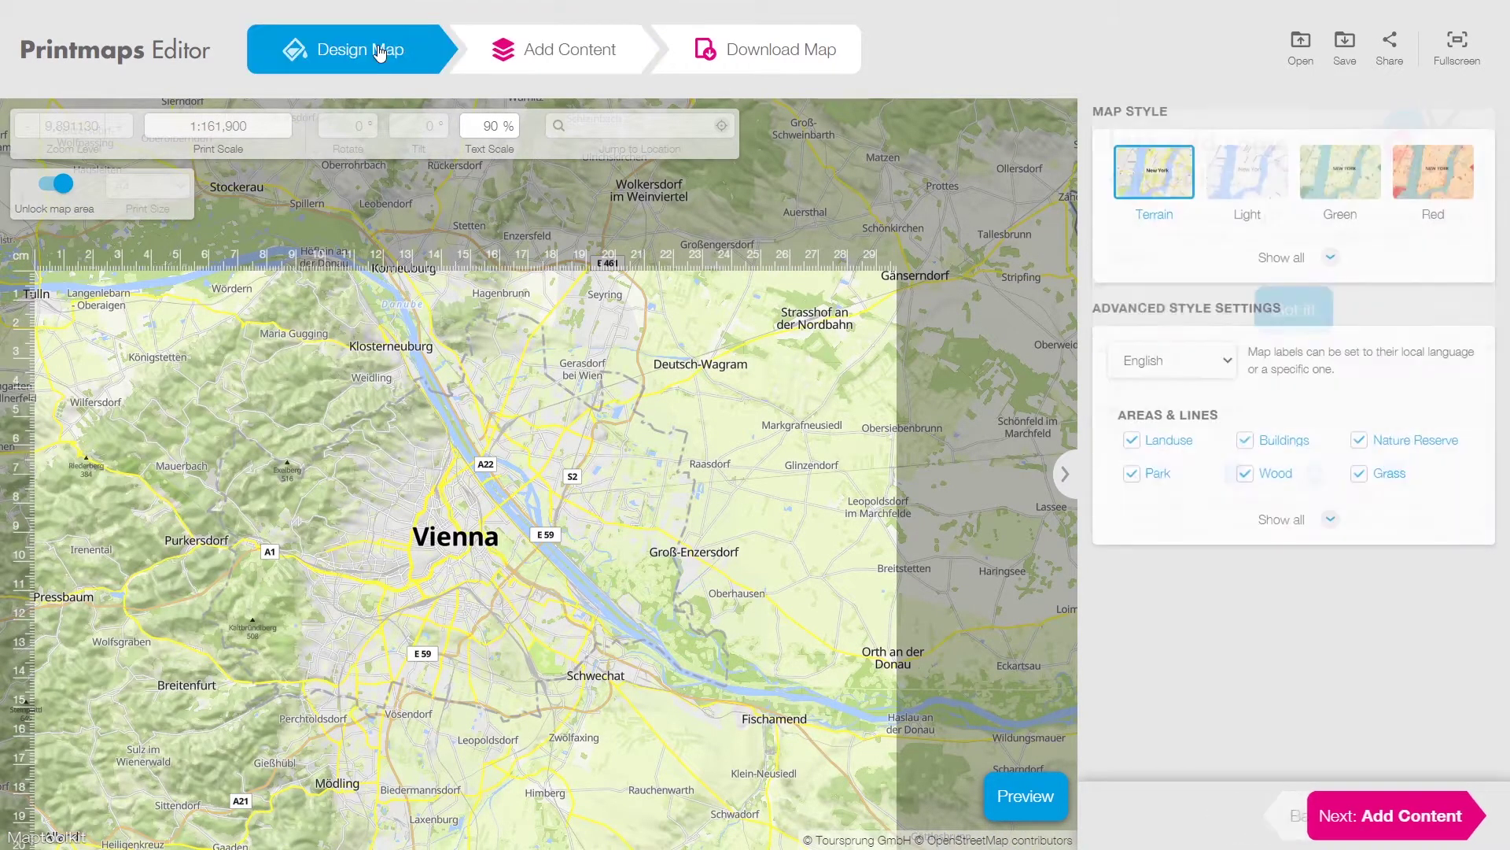
click(1332, 257)
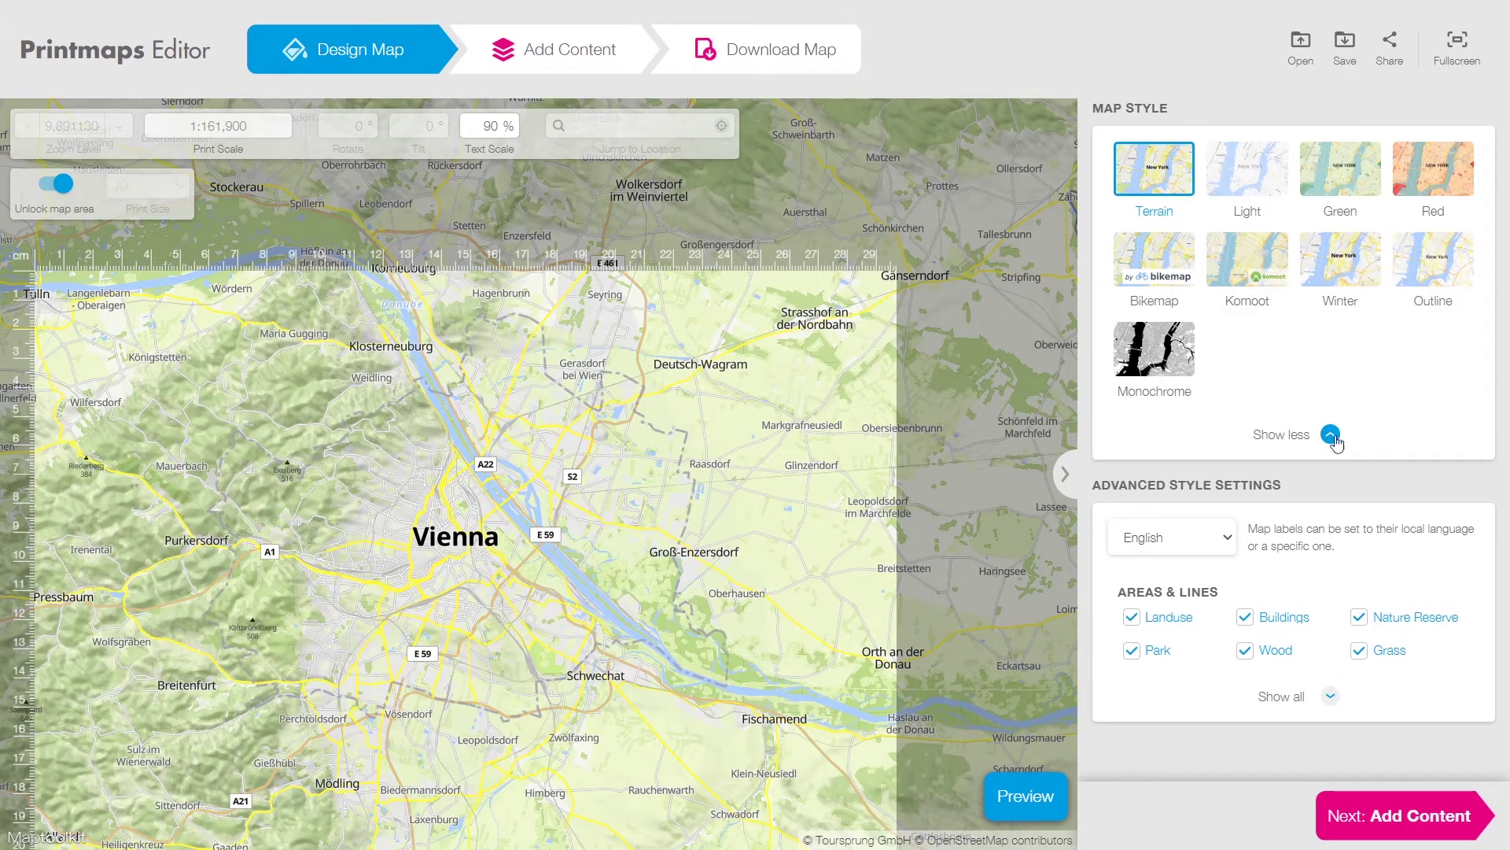
click(1219, 359)
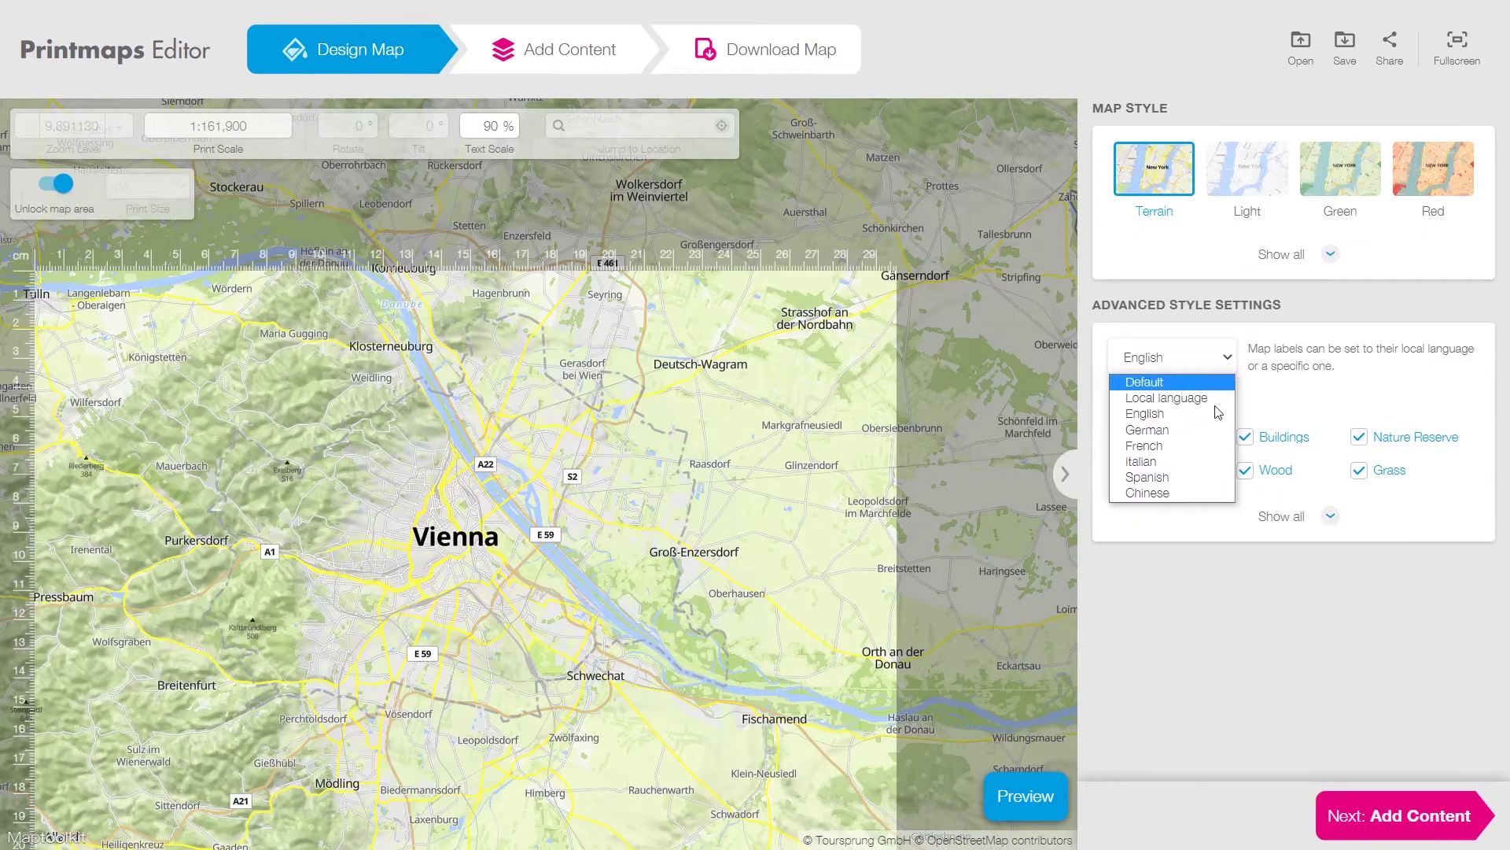
click(1218, 357)
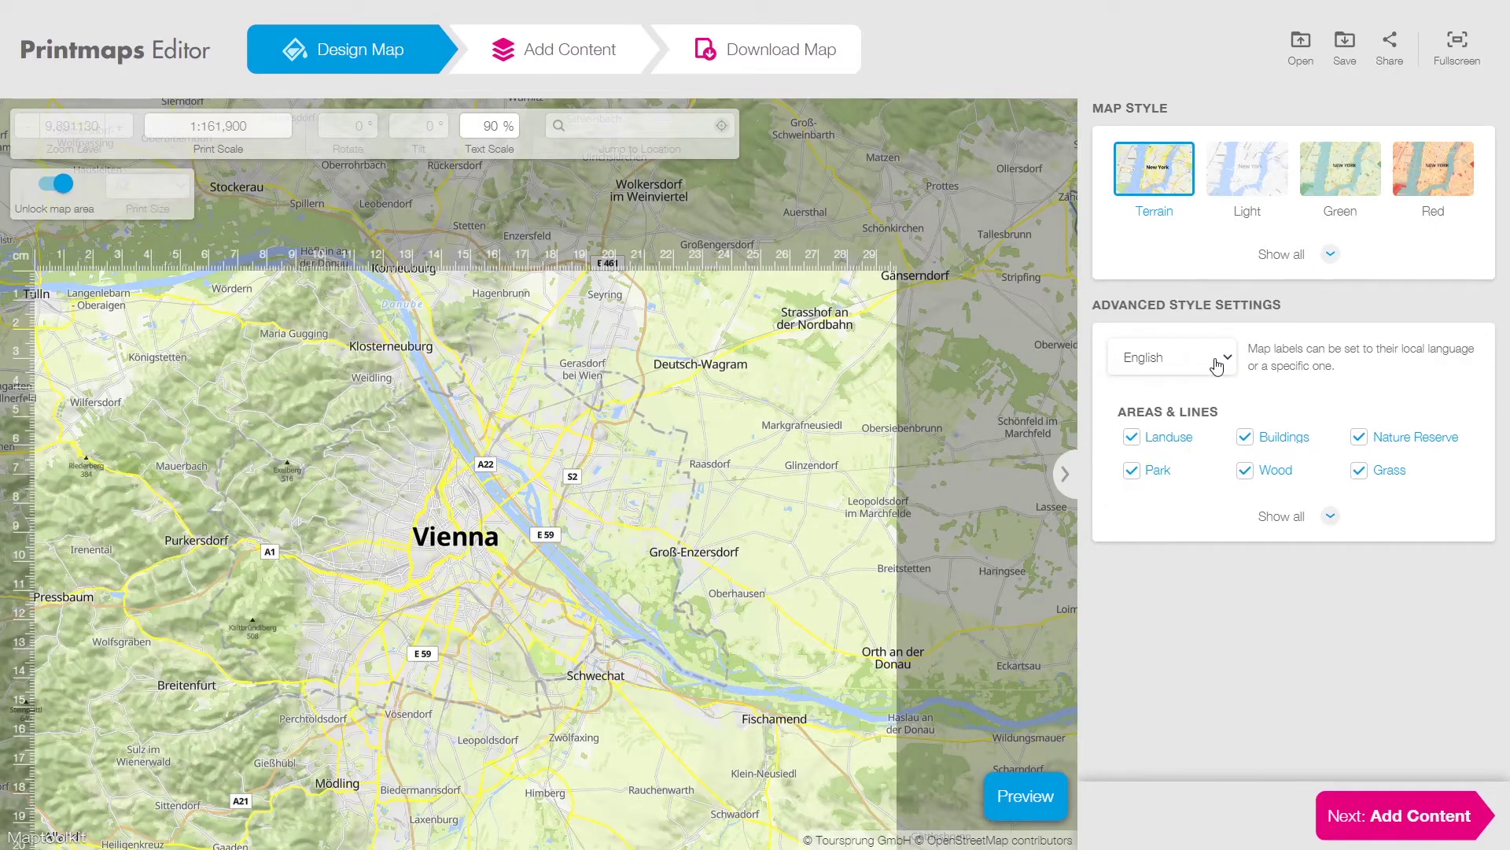
click(1331, 519)
scroll(1334, 523, down, 2)
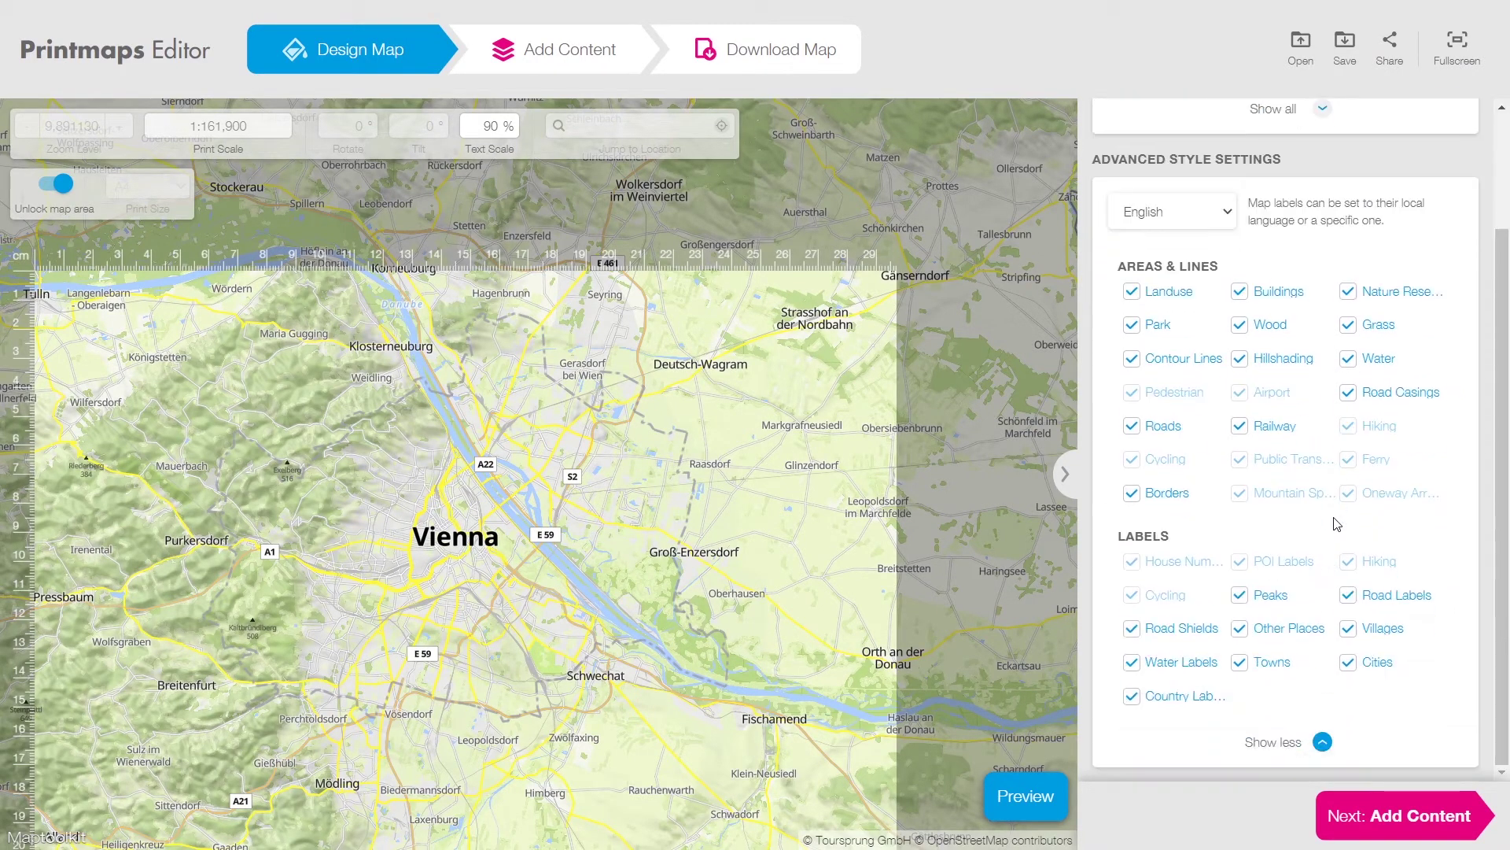
Try an easy-mode flight route from Vienna to Amsterdam, Netherlands, as added content and undo it
click(512, 60)
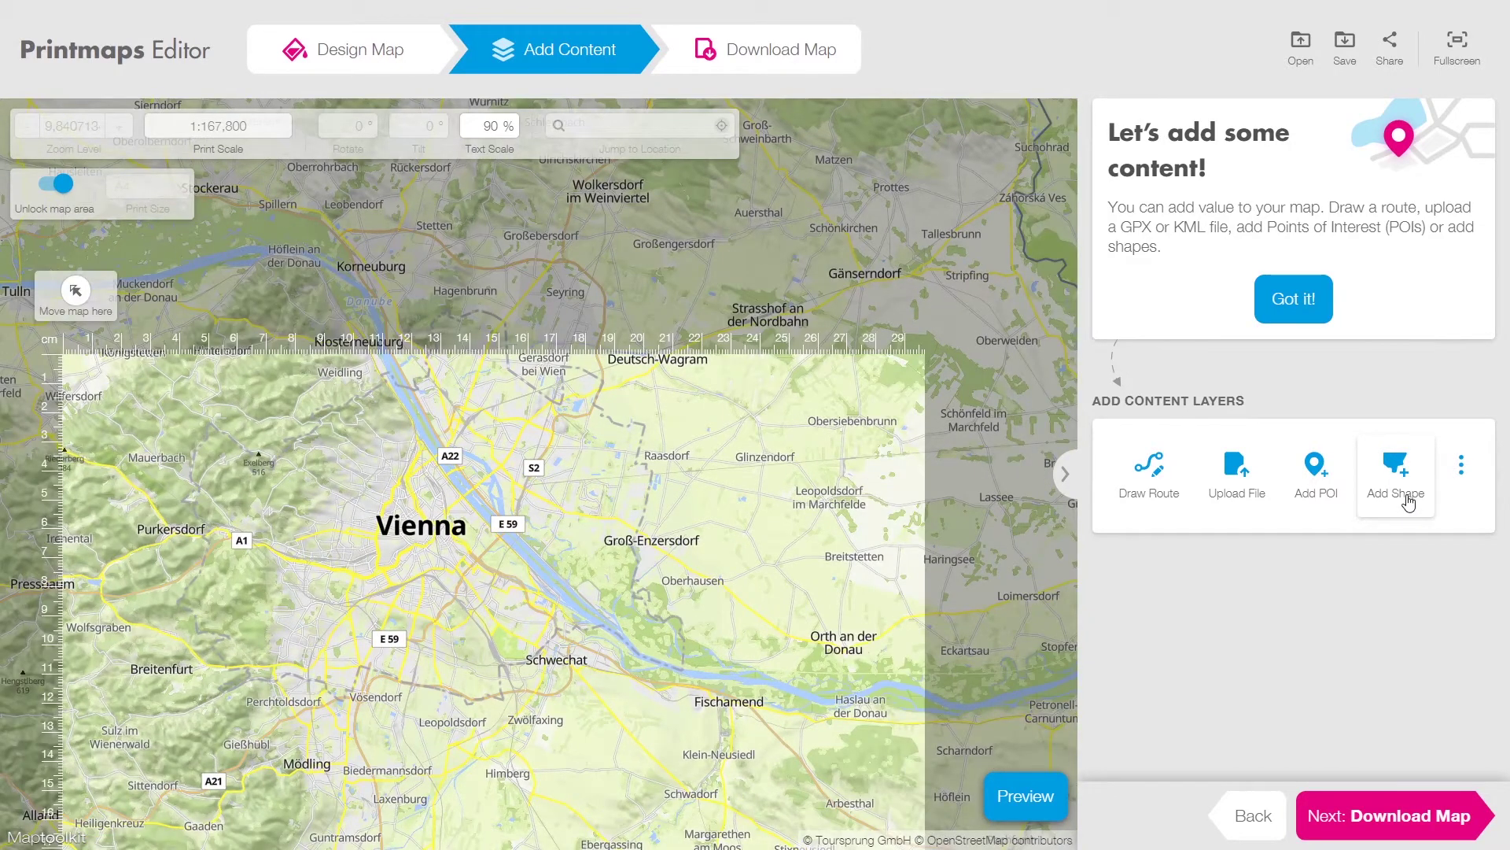
click(1149, 489)
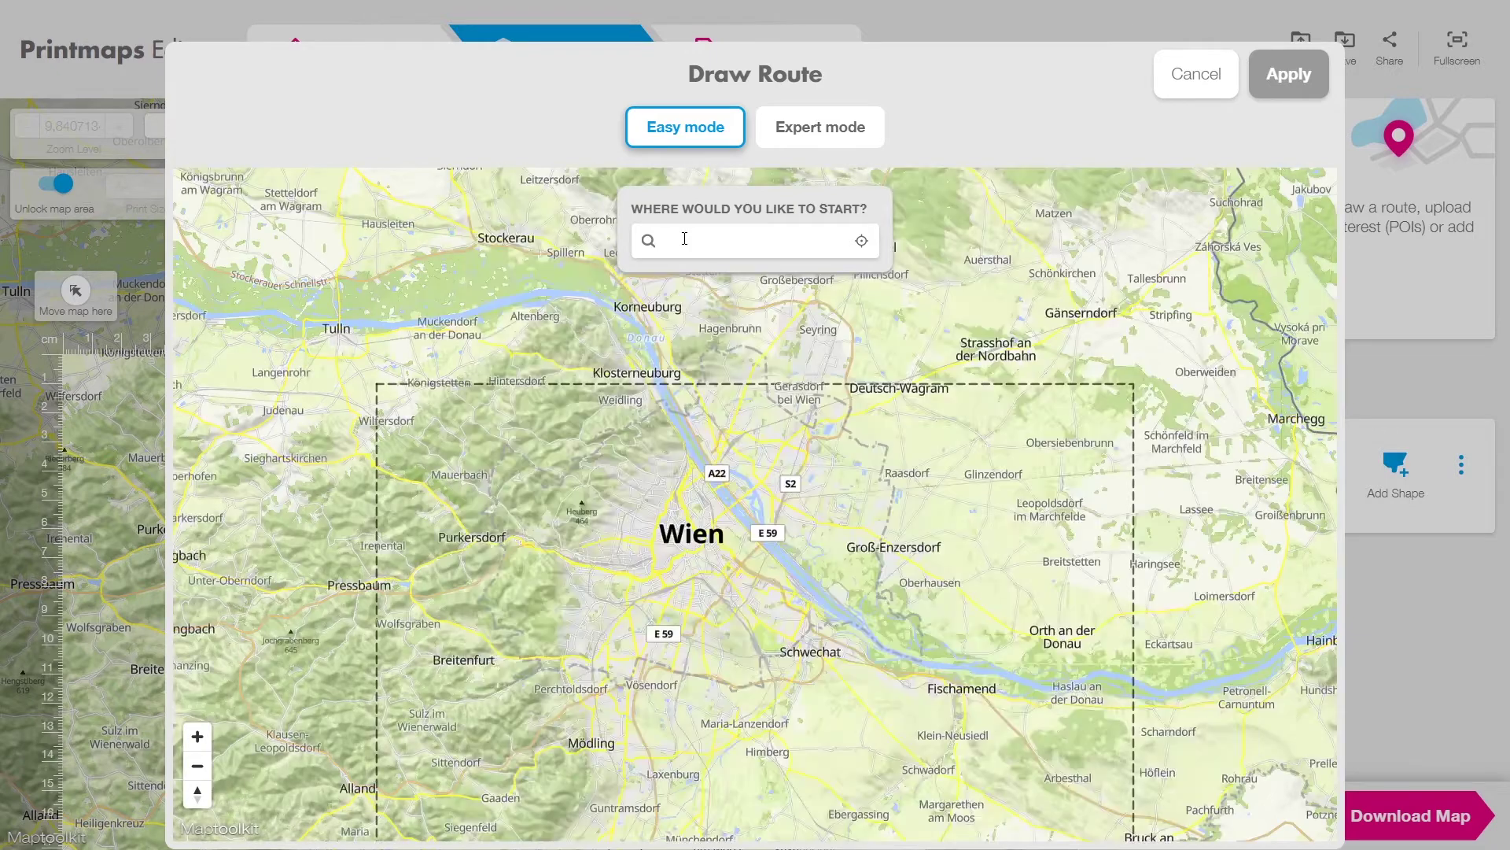
text(vienna)
click(710, 328)
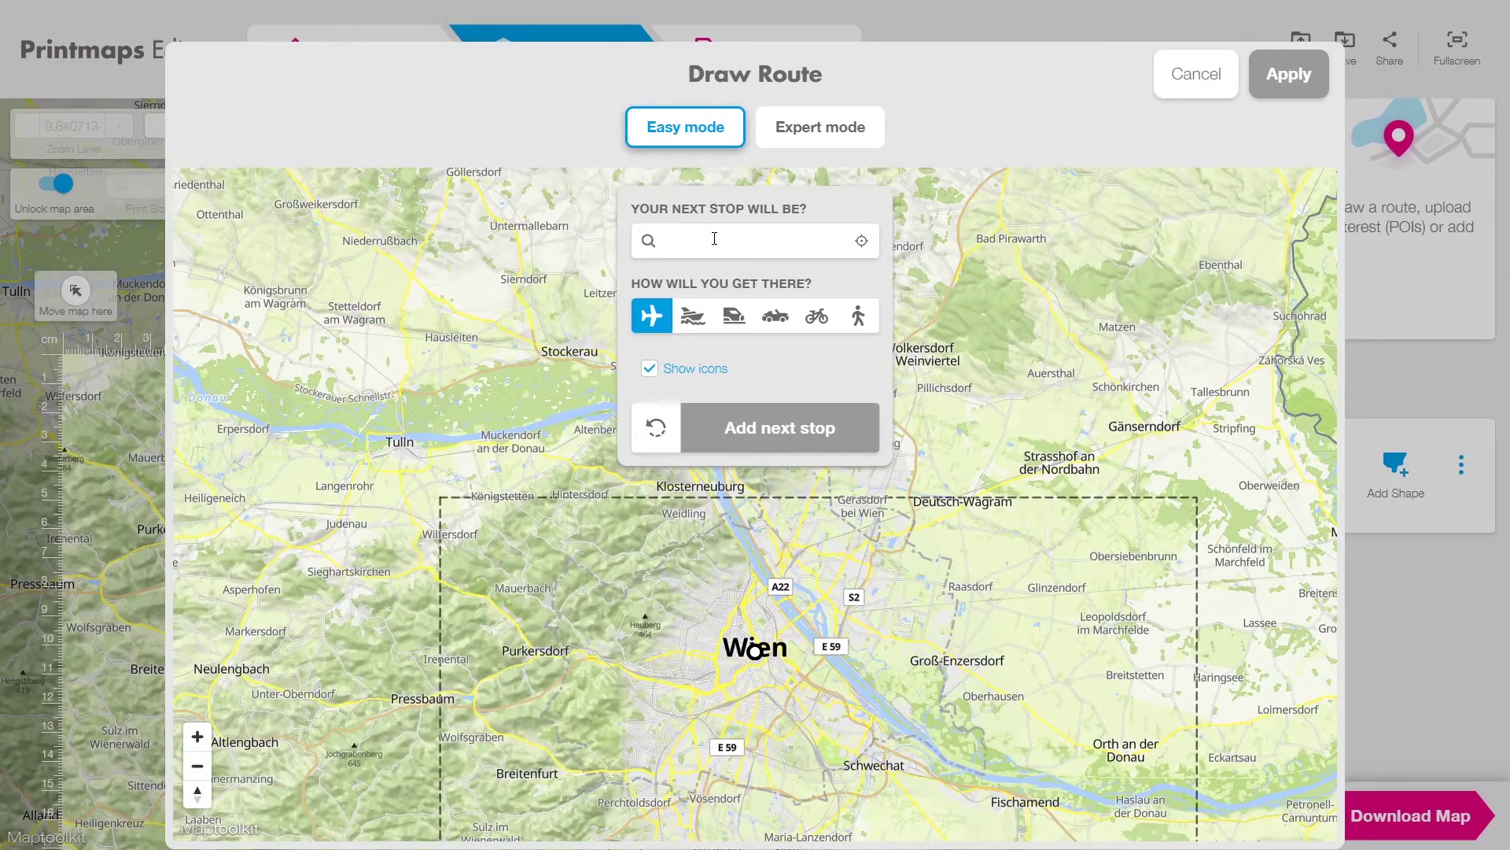
text(amsterd)
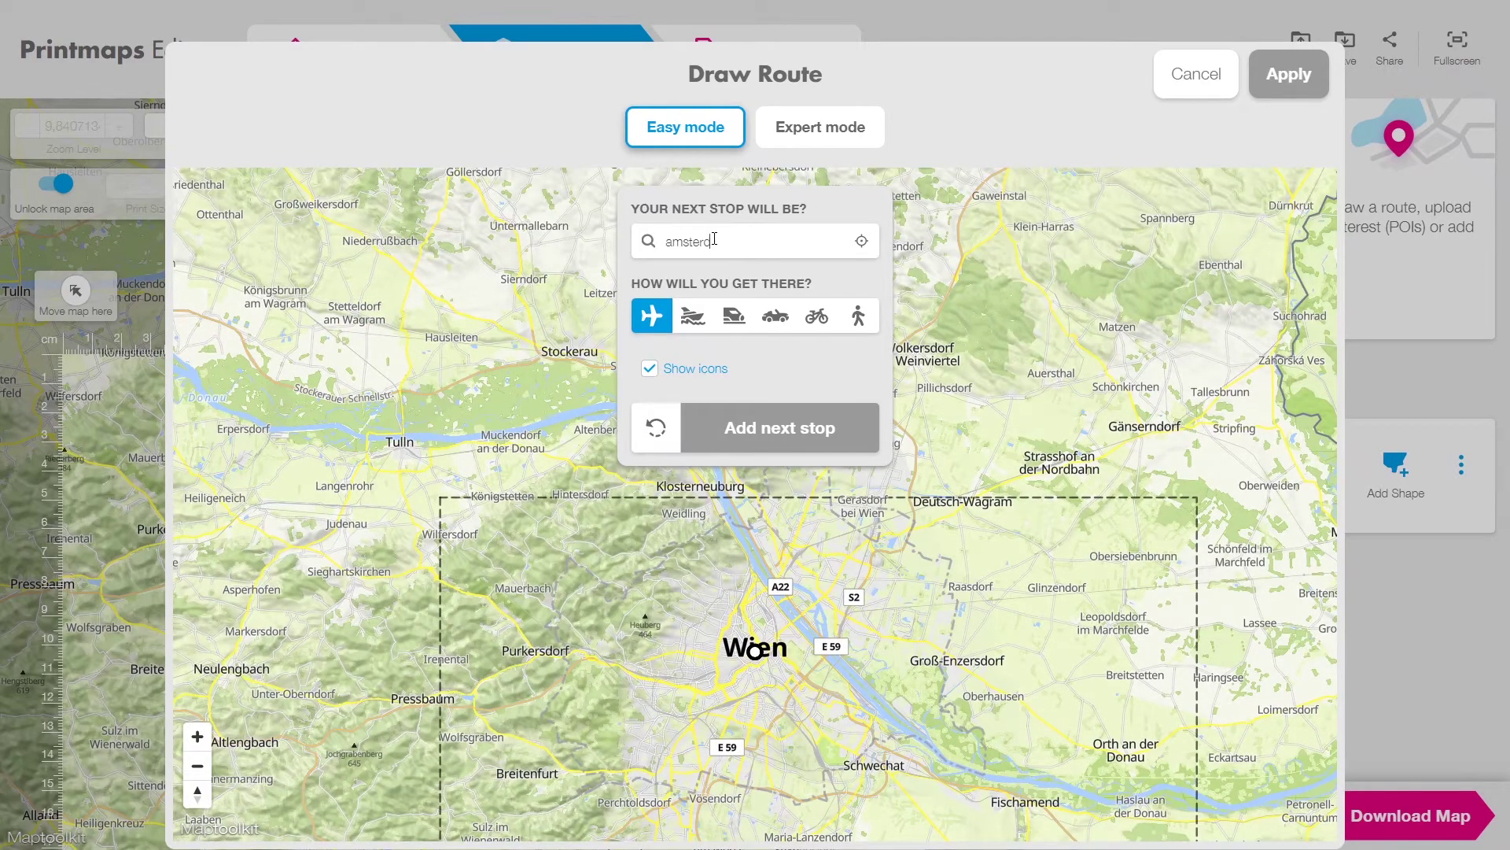
text(am)
click(712, 325)
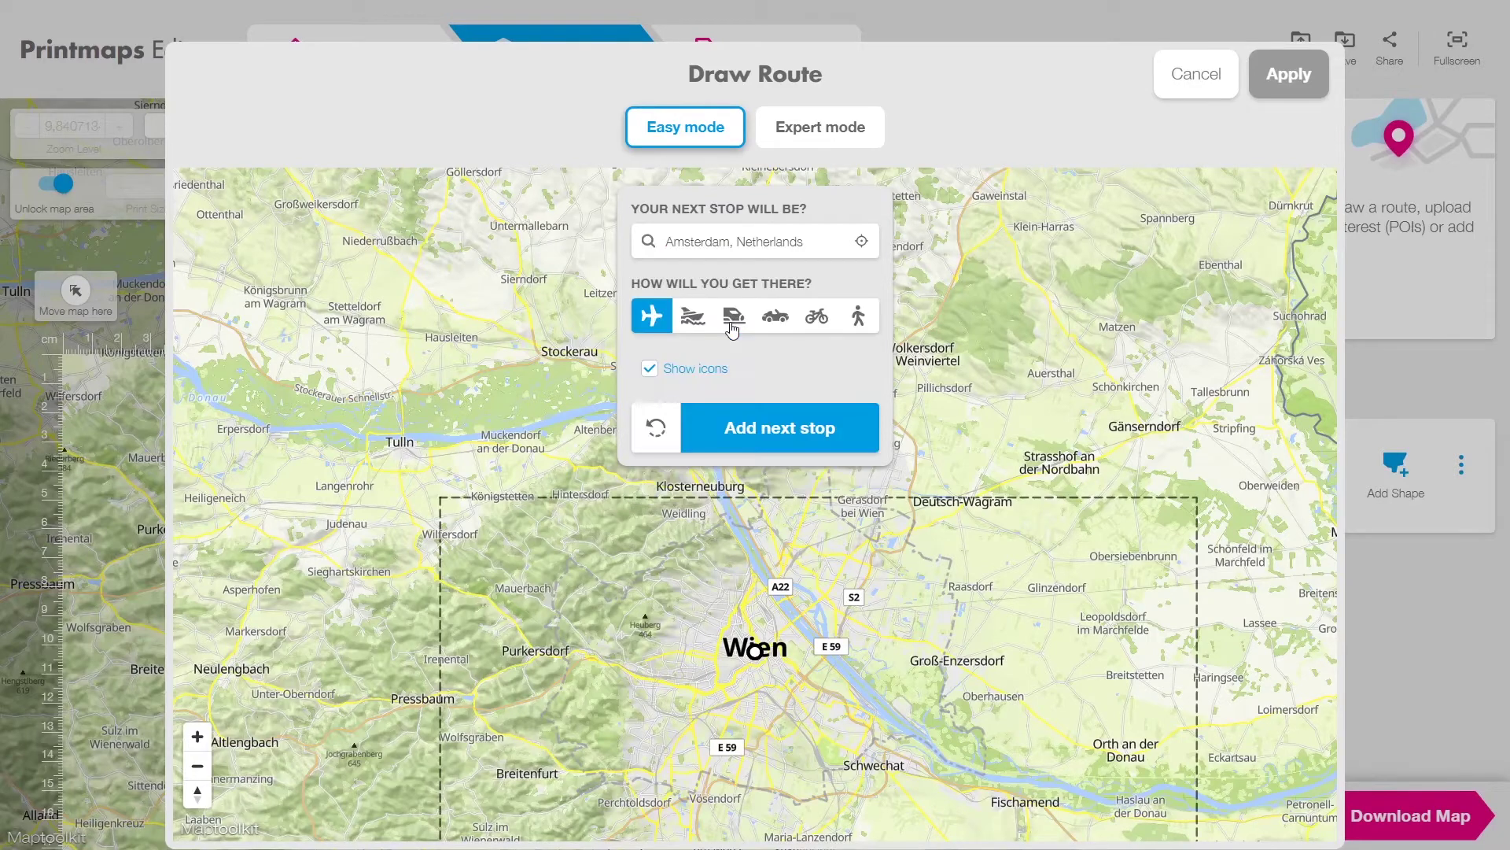
click(756, 430)
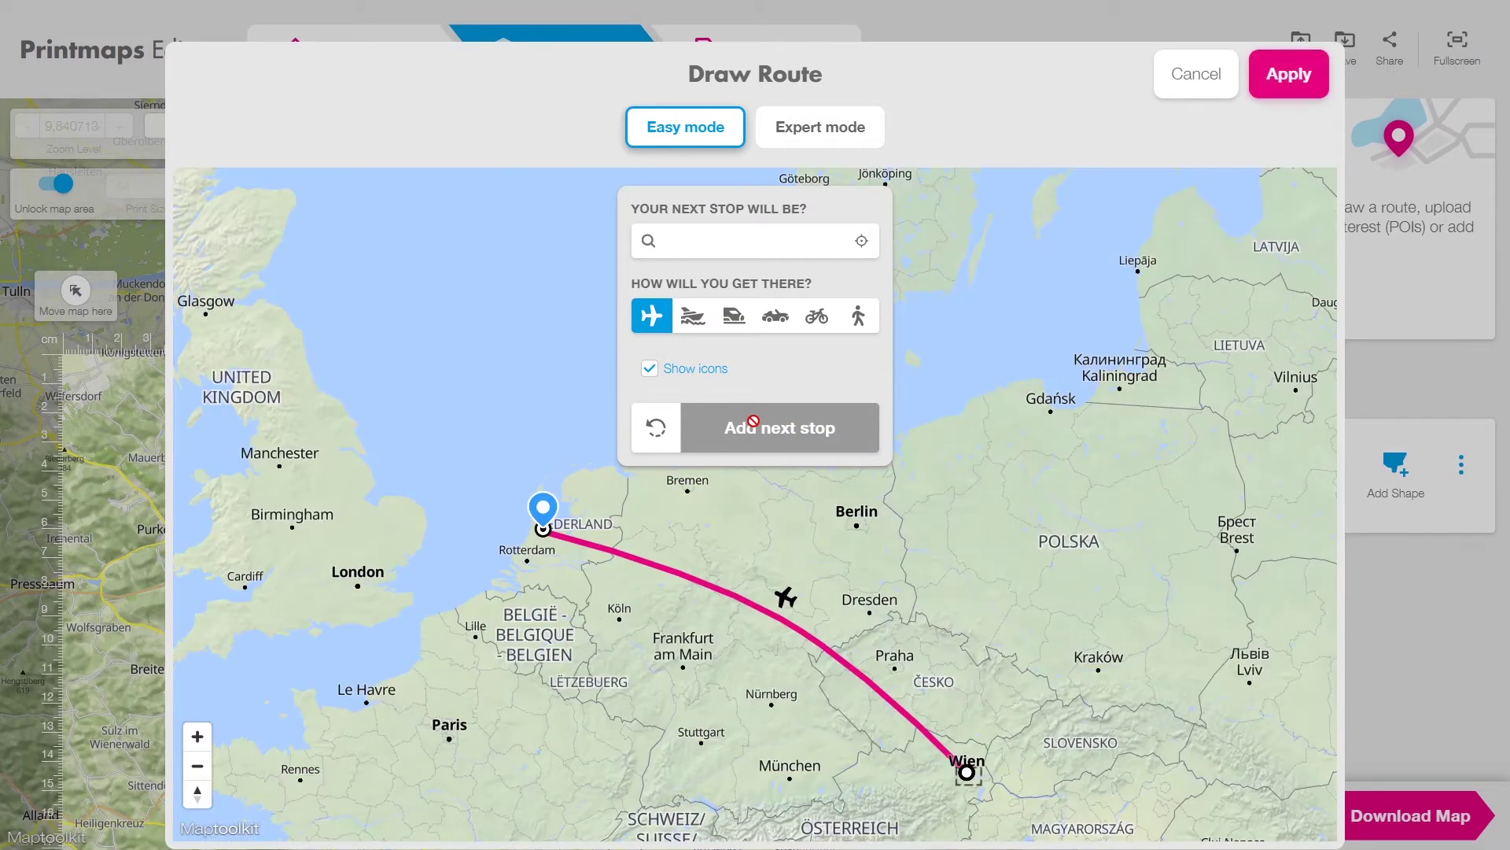
click(658, 431)
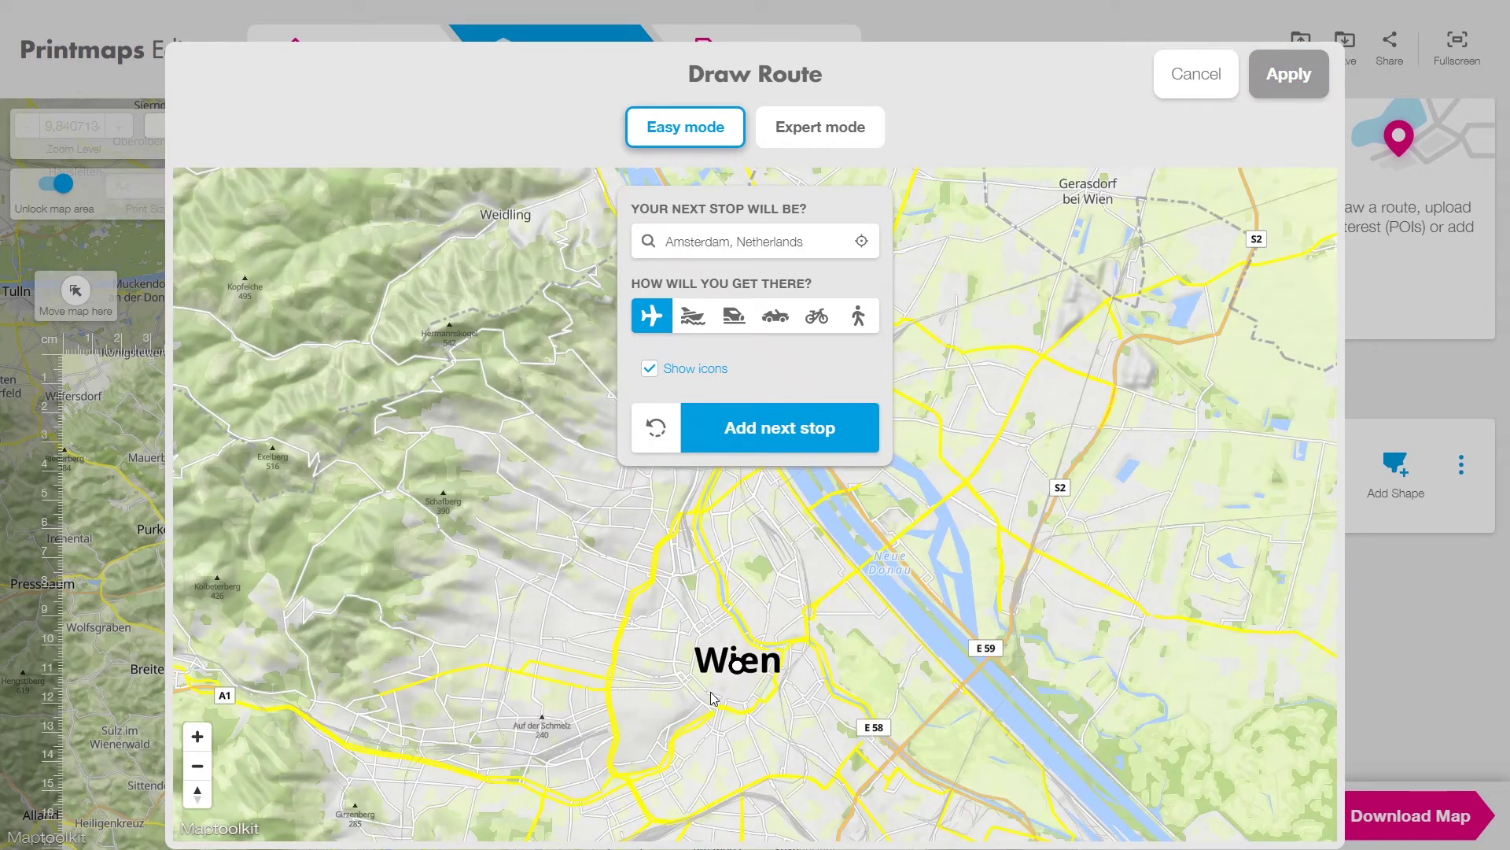
Try an expert-mode car route from central Vienna west to the Satzberg, and discard it without applying
click(820, 126)
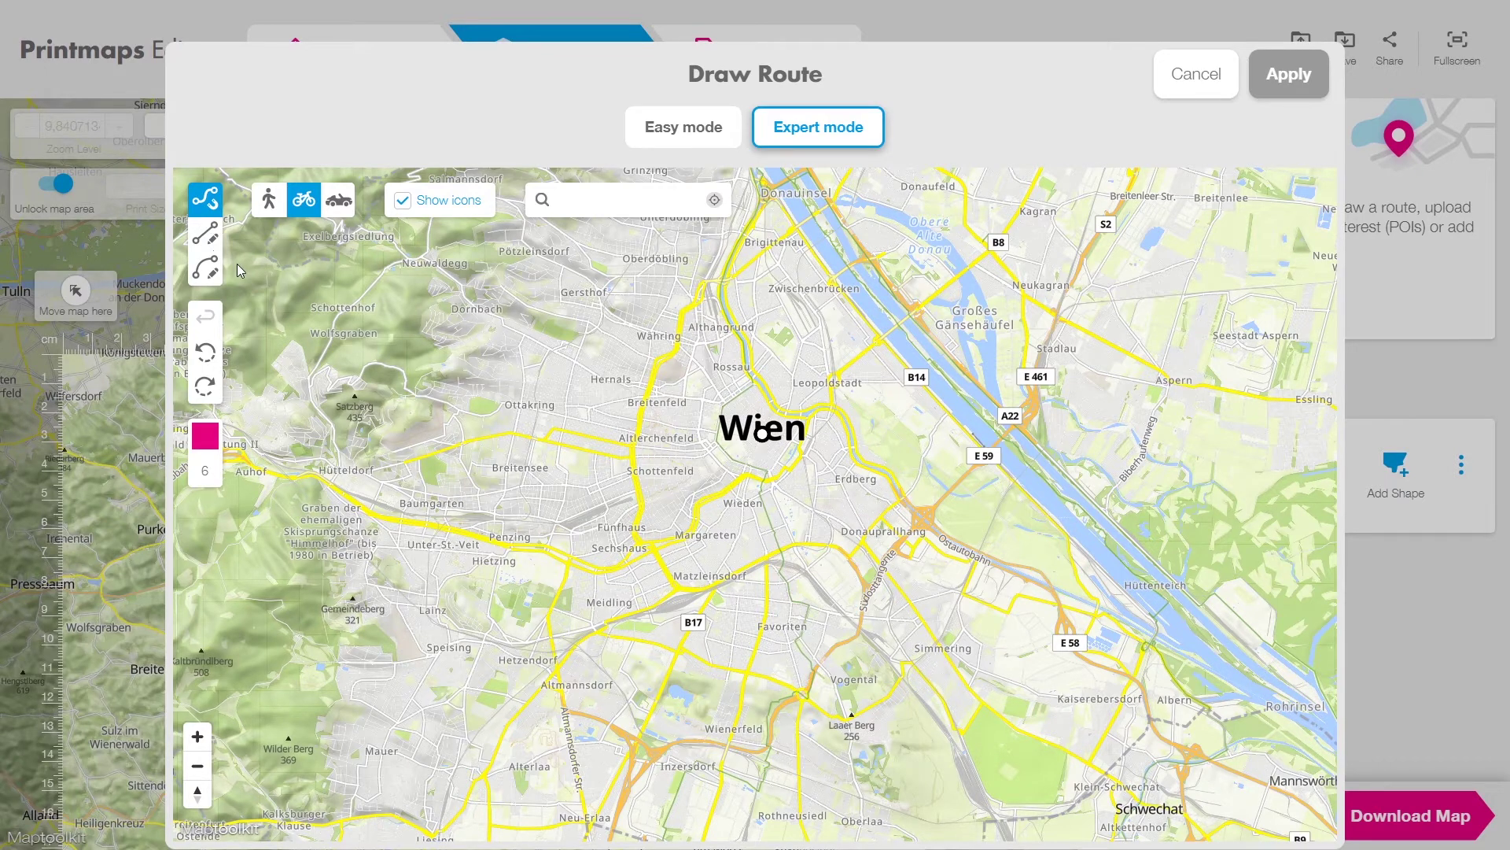
click(339, 199)
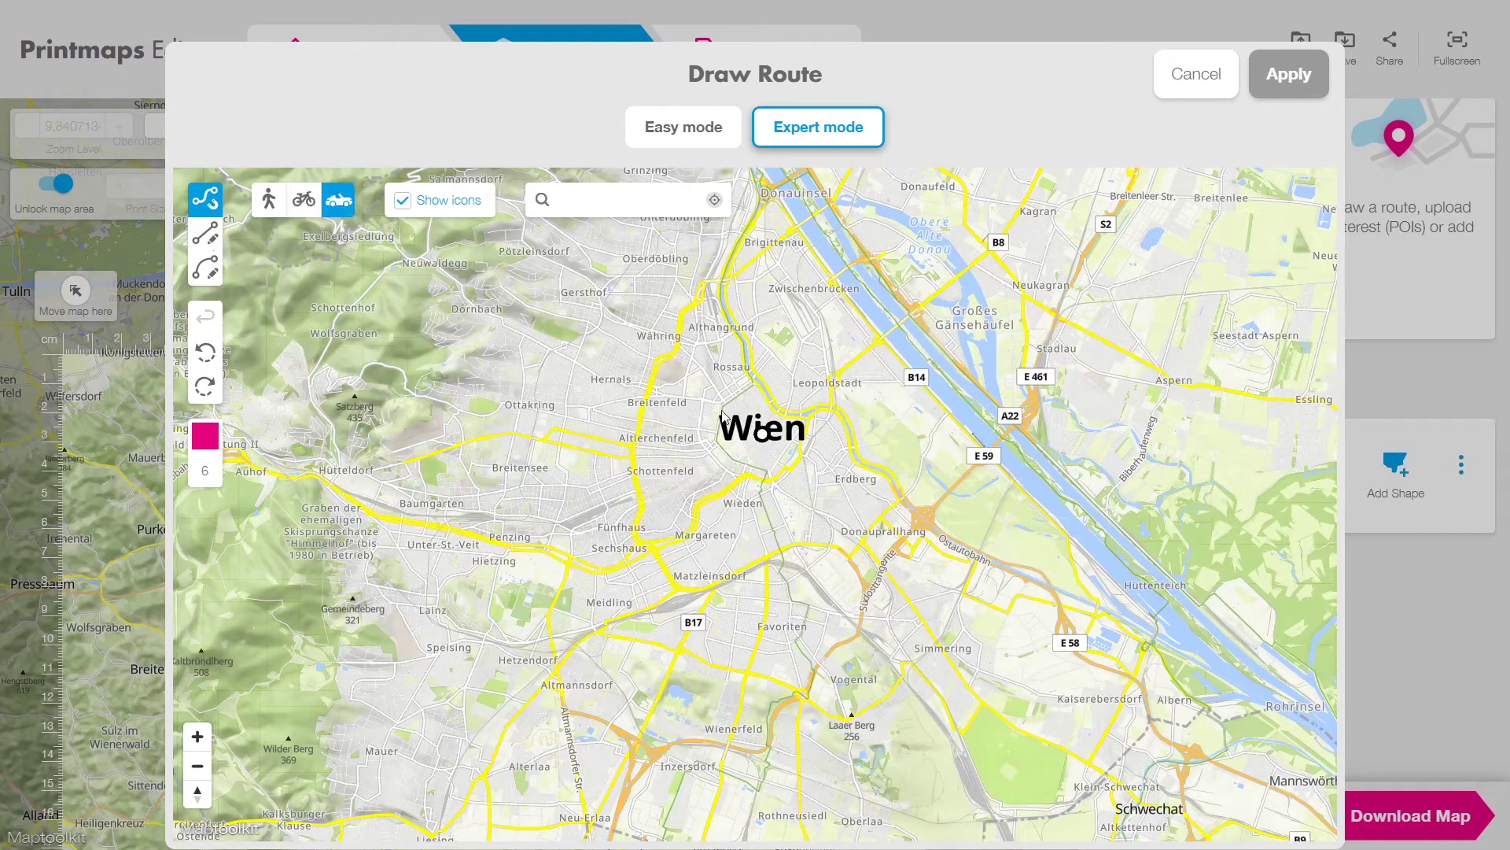
click(355, 403)
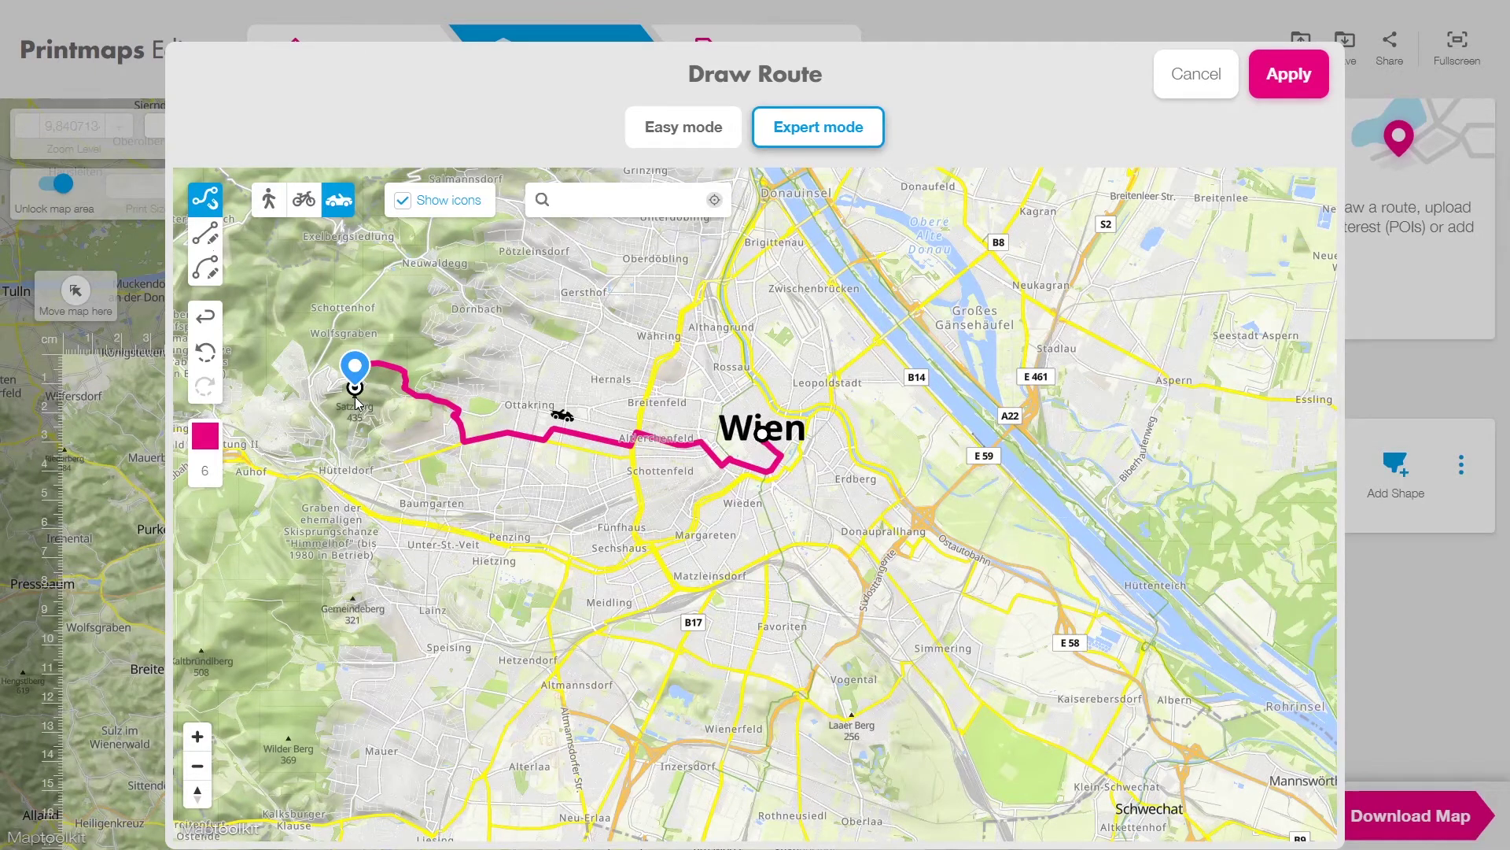
click(206, 356)
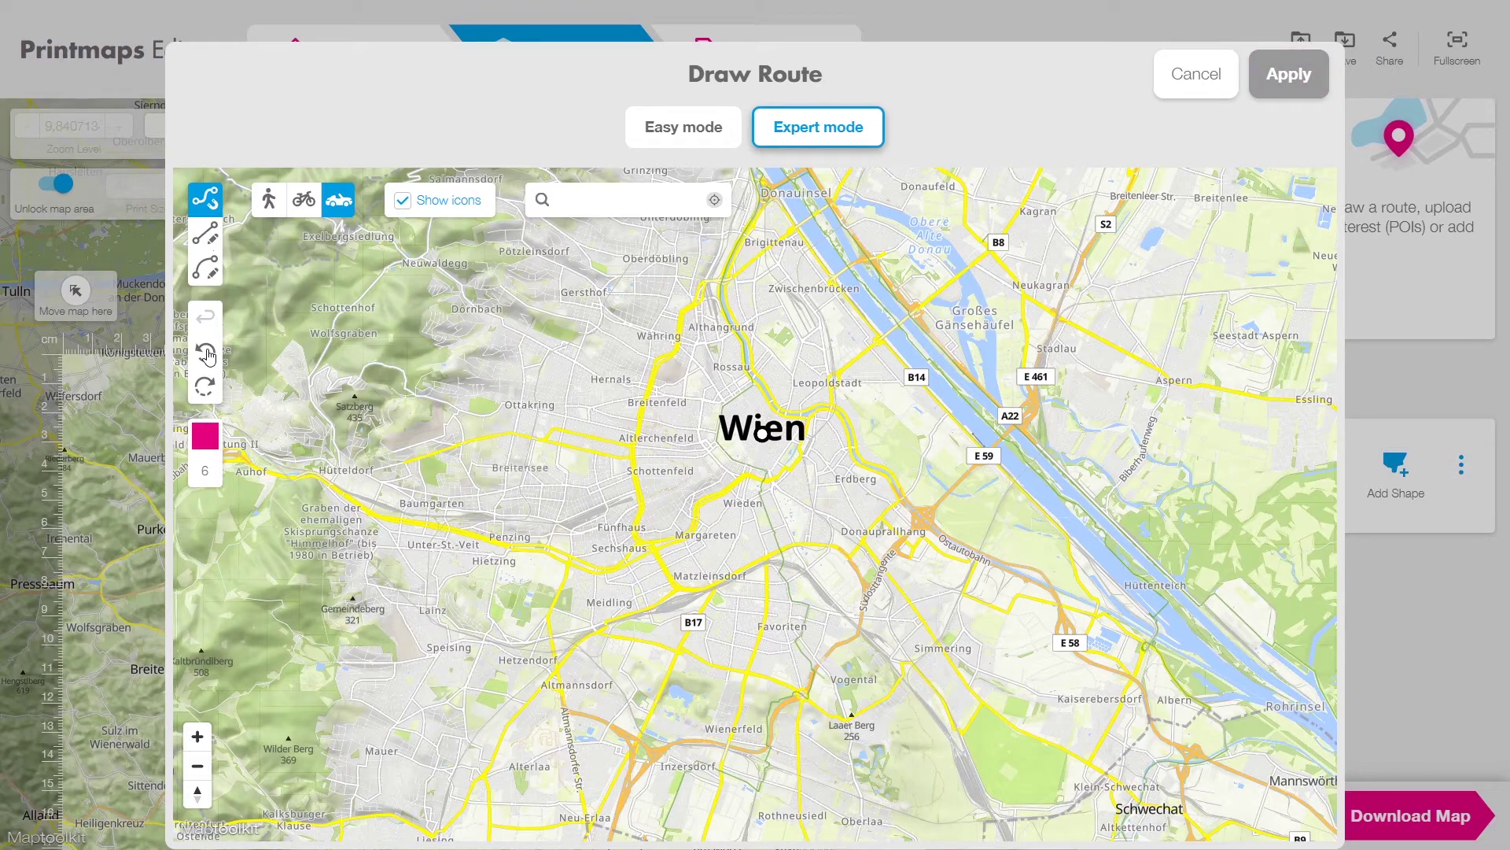
click(1196, 93)
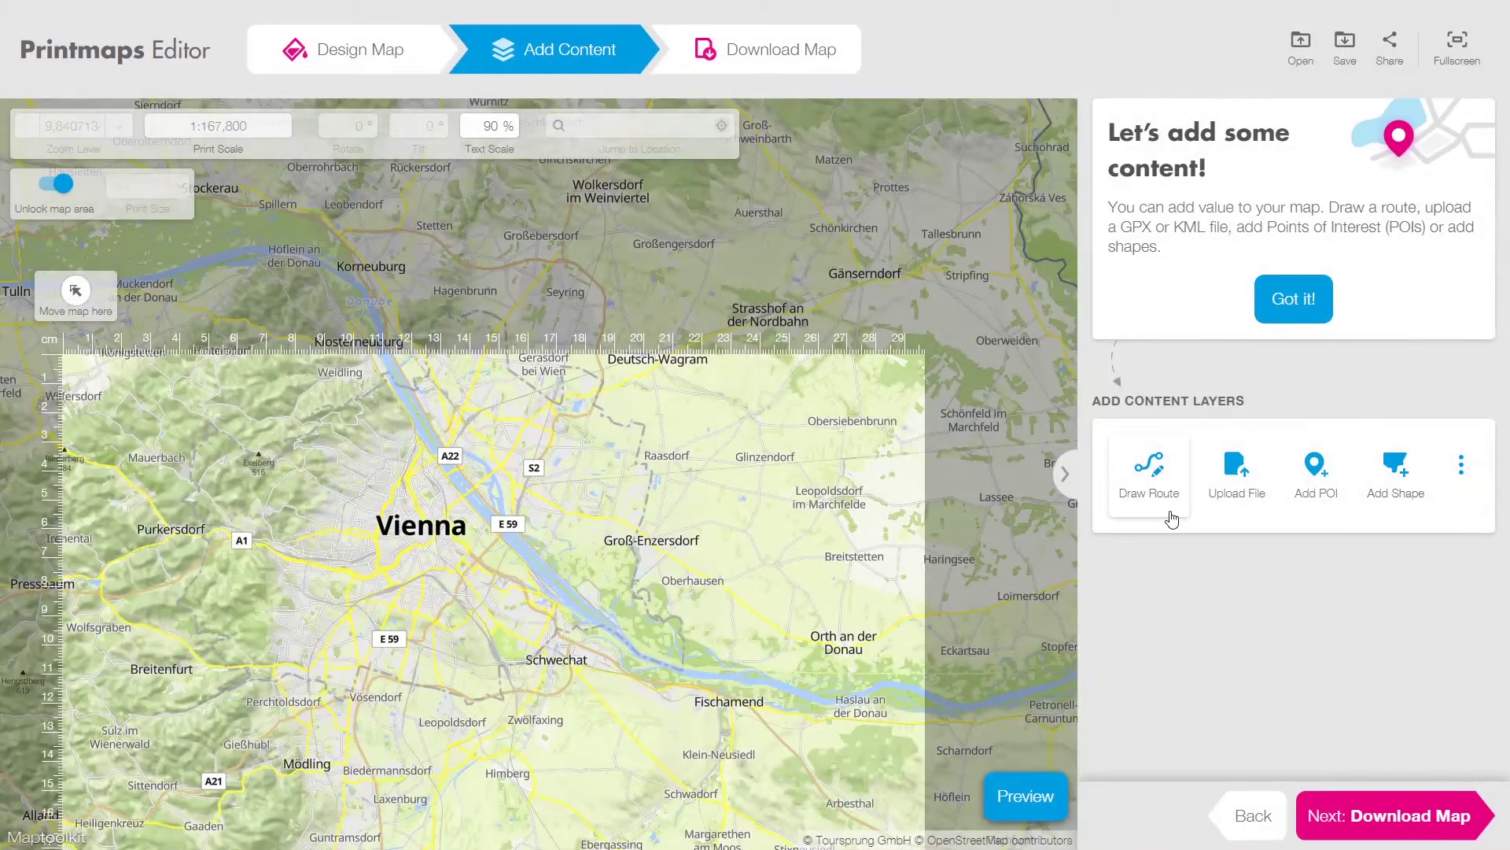
Try positioning a single POI marker over Vienna, look at the multiple-POI spreadsheet, and cancel adding POIs
click(1325, 488)
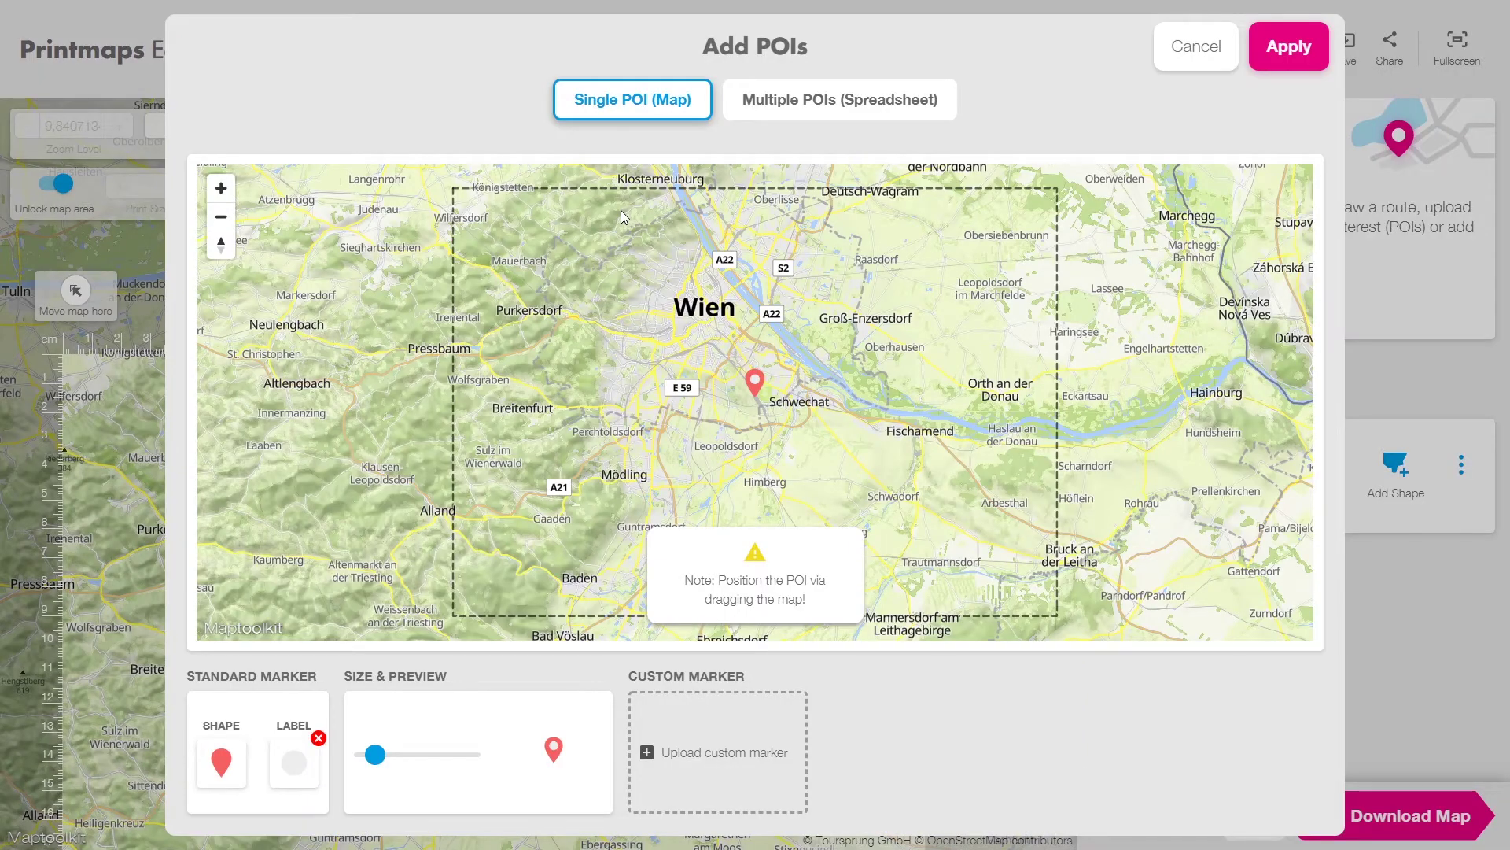
mouse_move(620, 210)
mouse_down()
mouse_move(693, 245)
mouse_move(696, 268)
mouse_up()
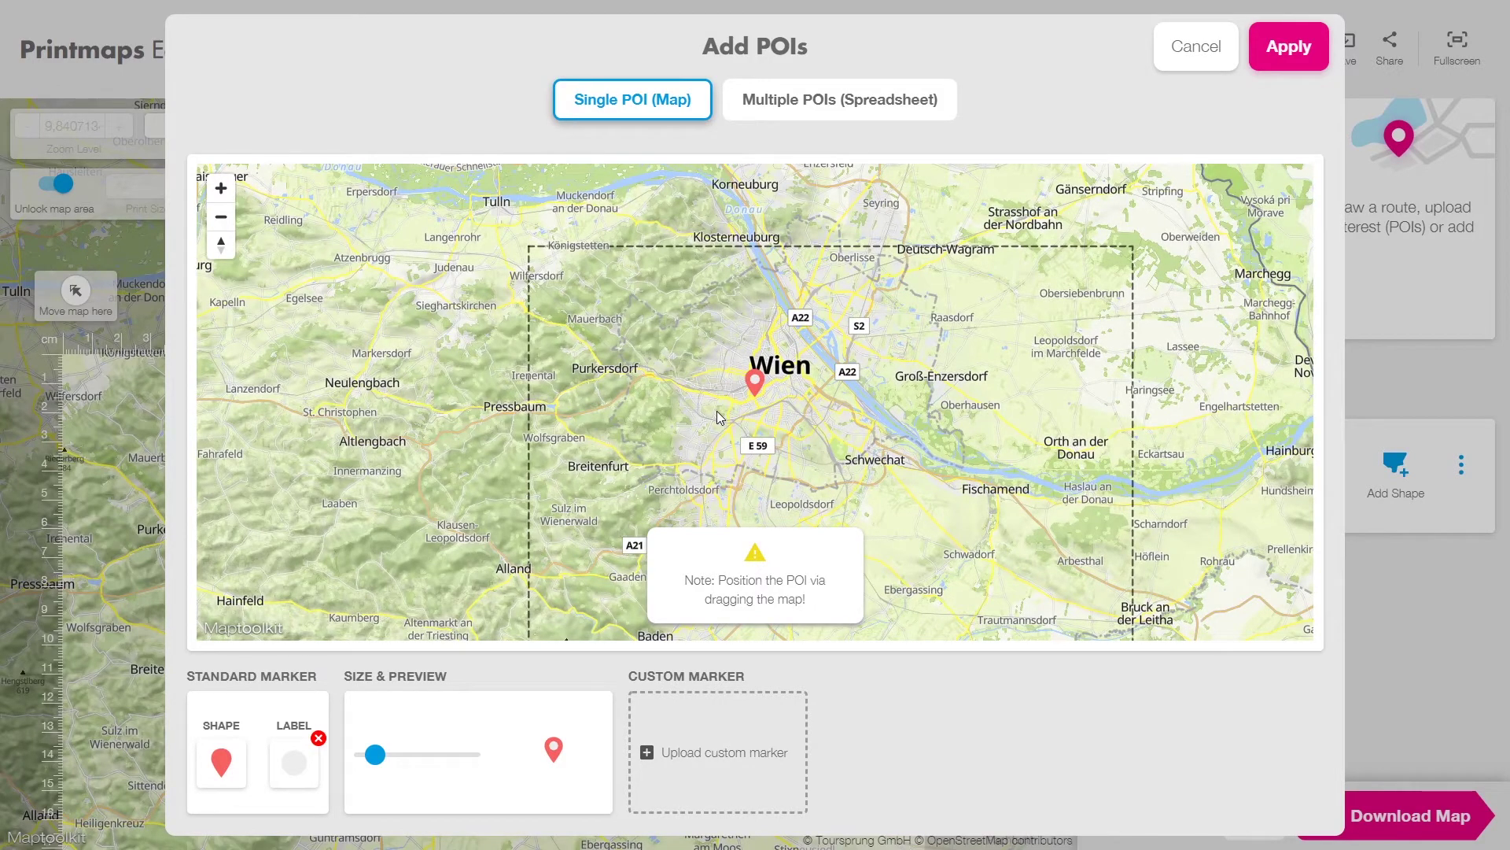
drag(716, 411, 760, 455)
click(826, 102)
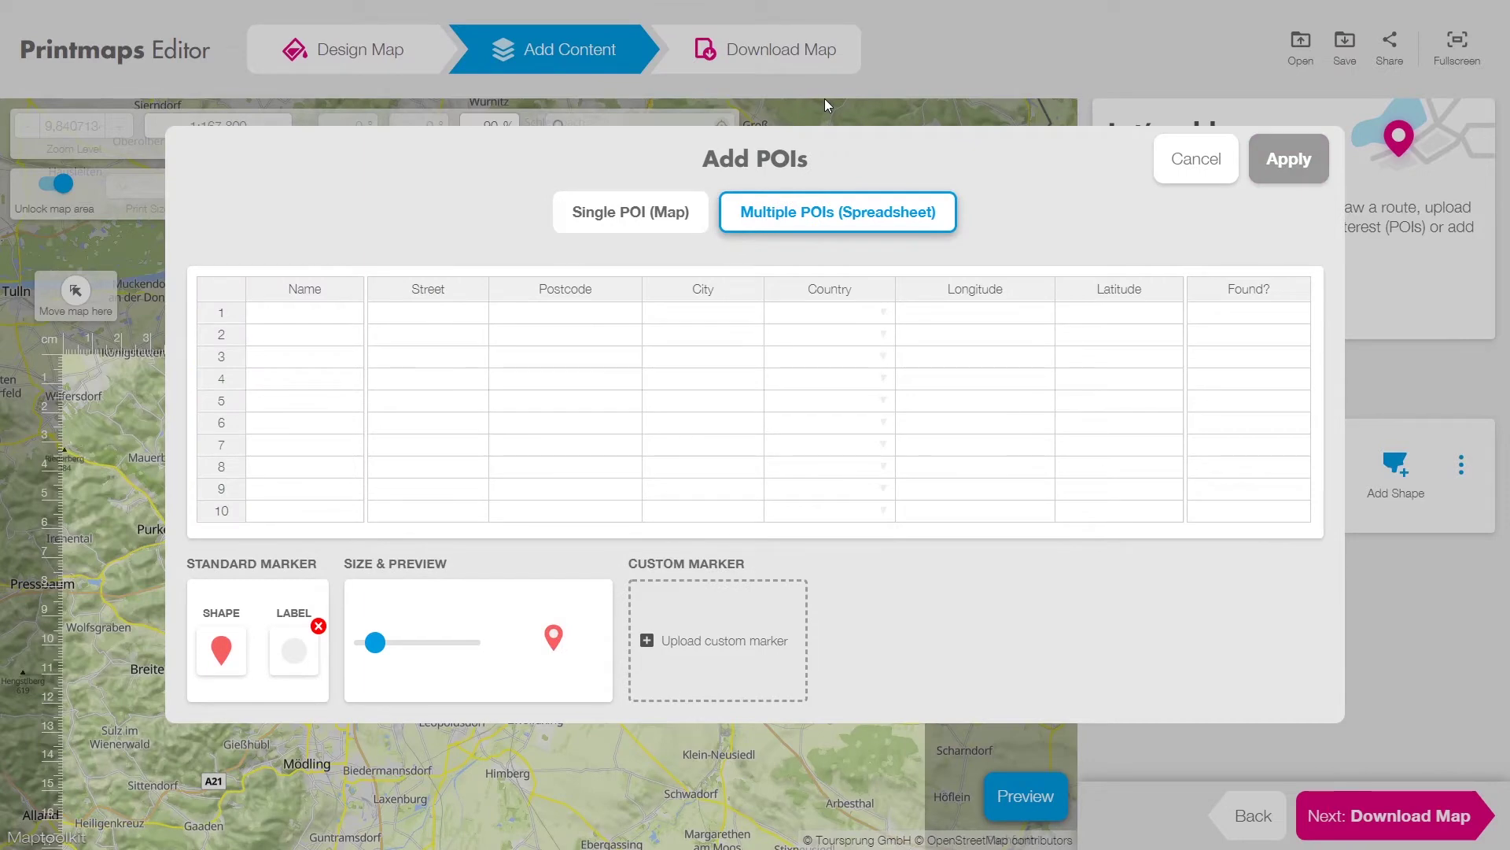
click(450, 319)
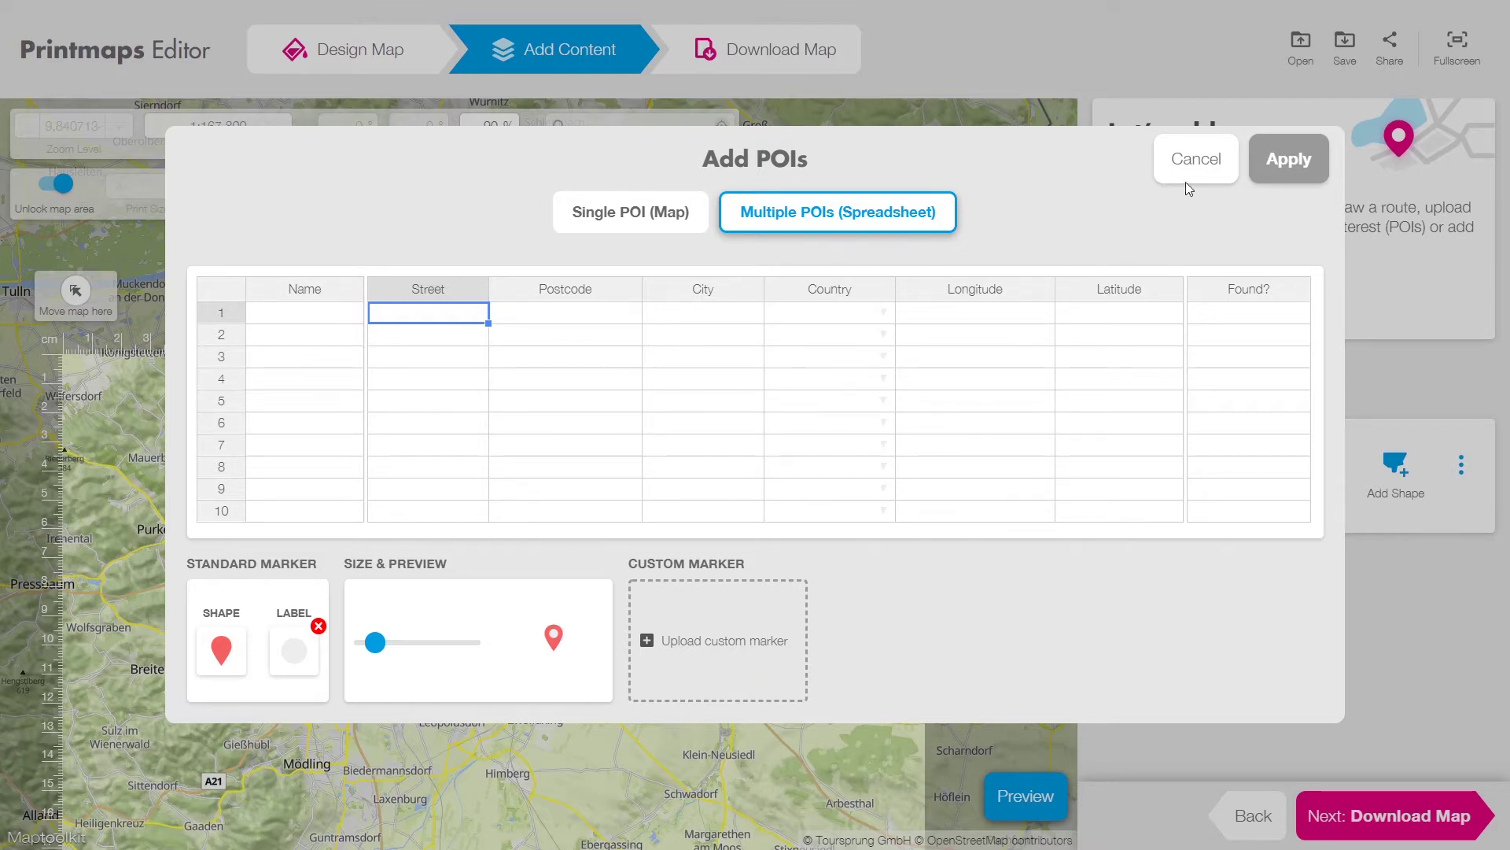
click(1196, 158)
Return to the map design stage, unlock the map area and set the print size to A5
click(346, 49)
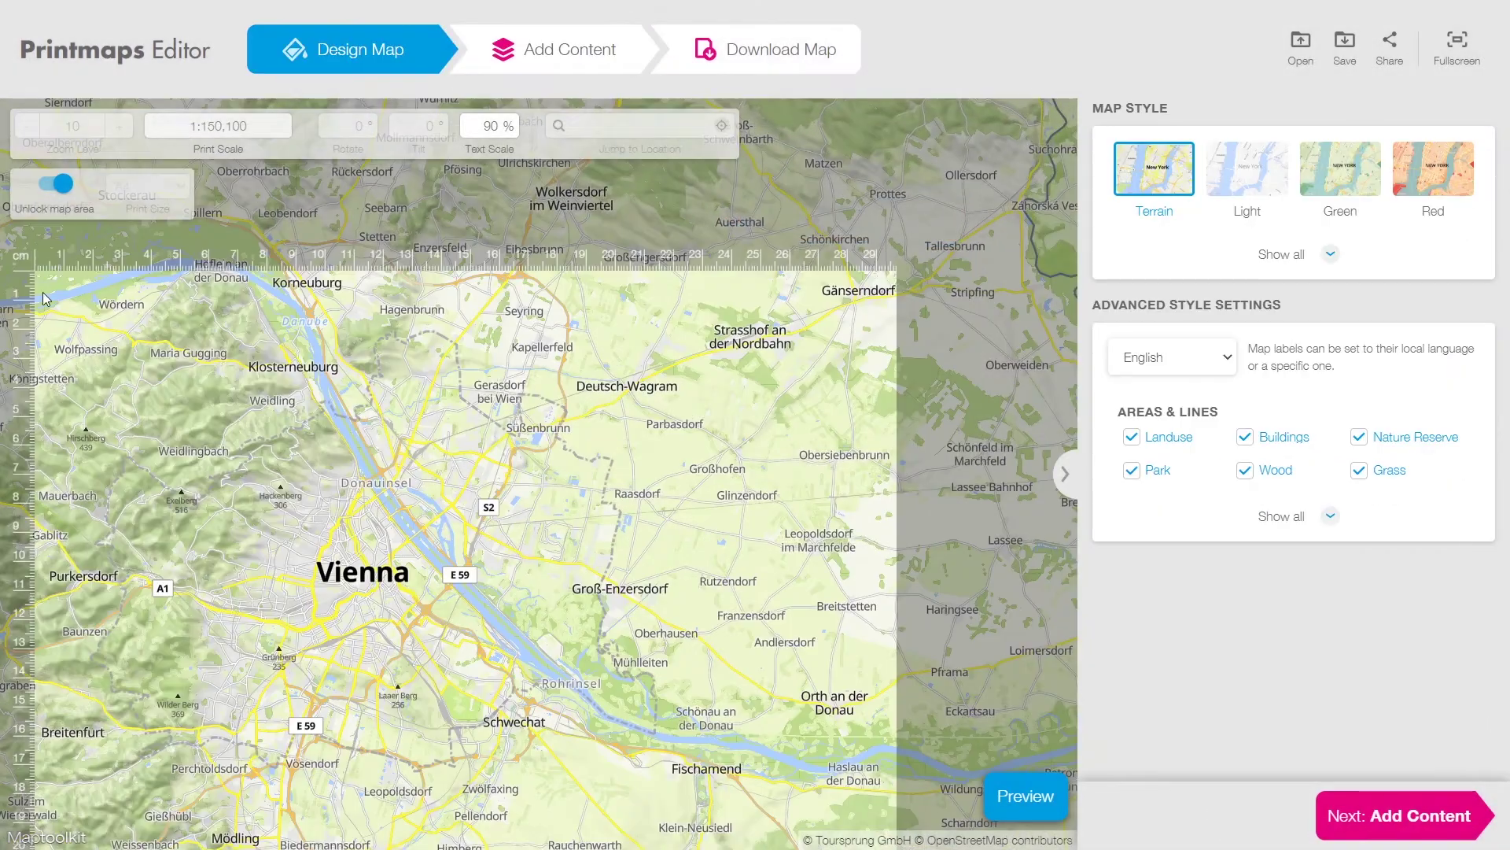
click(47, 191)
click(171, 187)
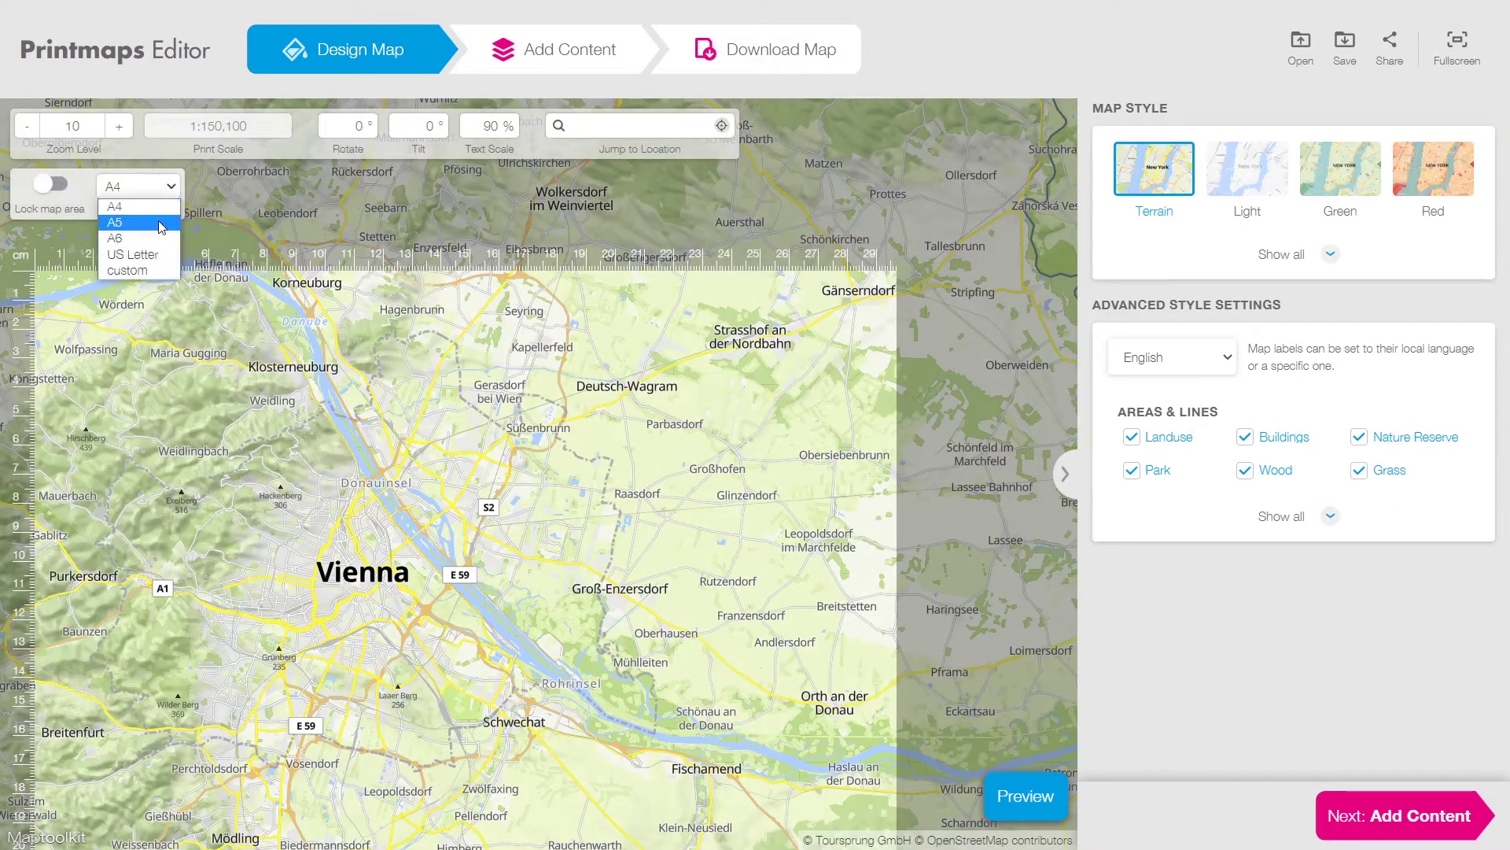
click(161, 226)
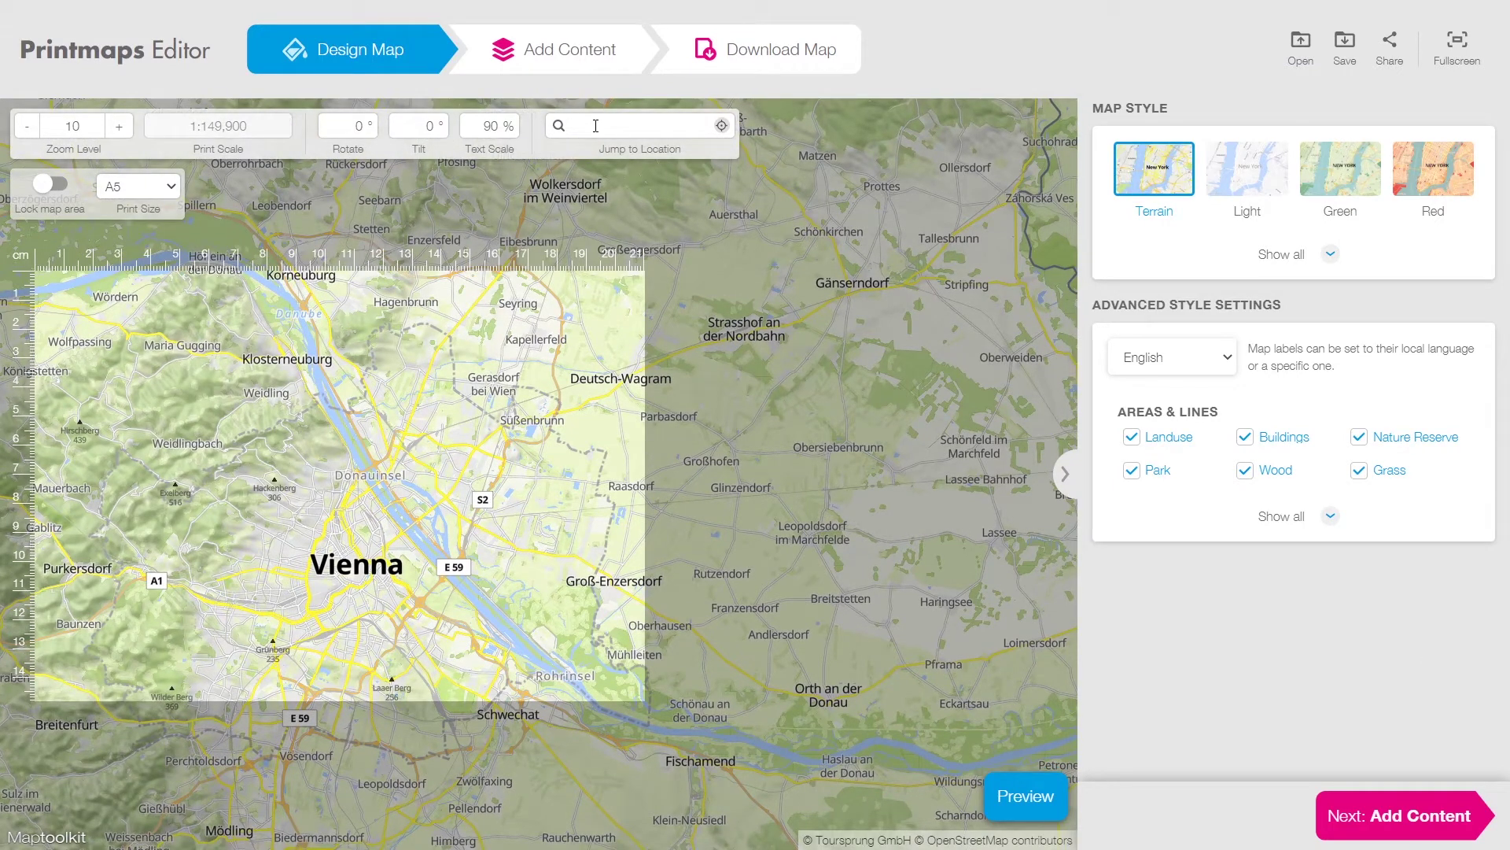
Move the map to San José, Costa Rica, and hide the city and town labels
text(san Jose)
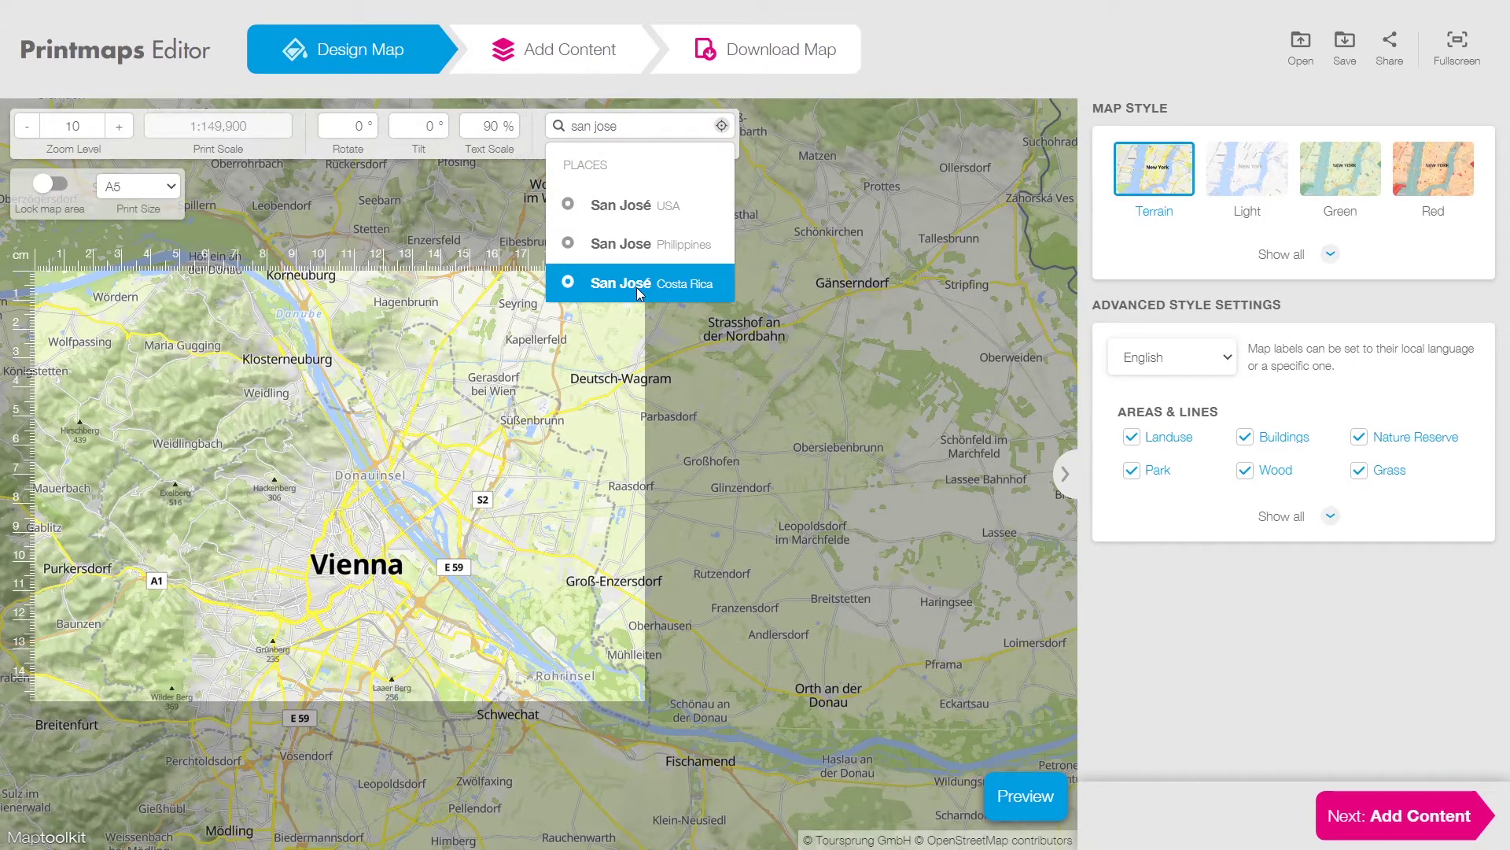
click(638, 287)
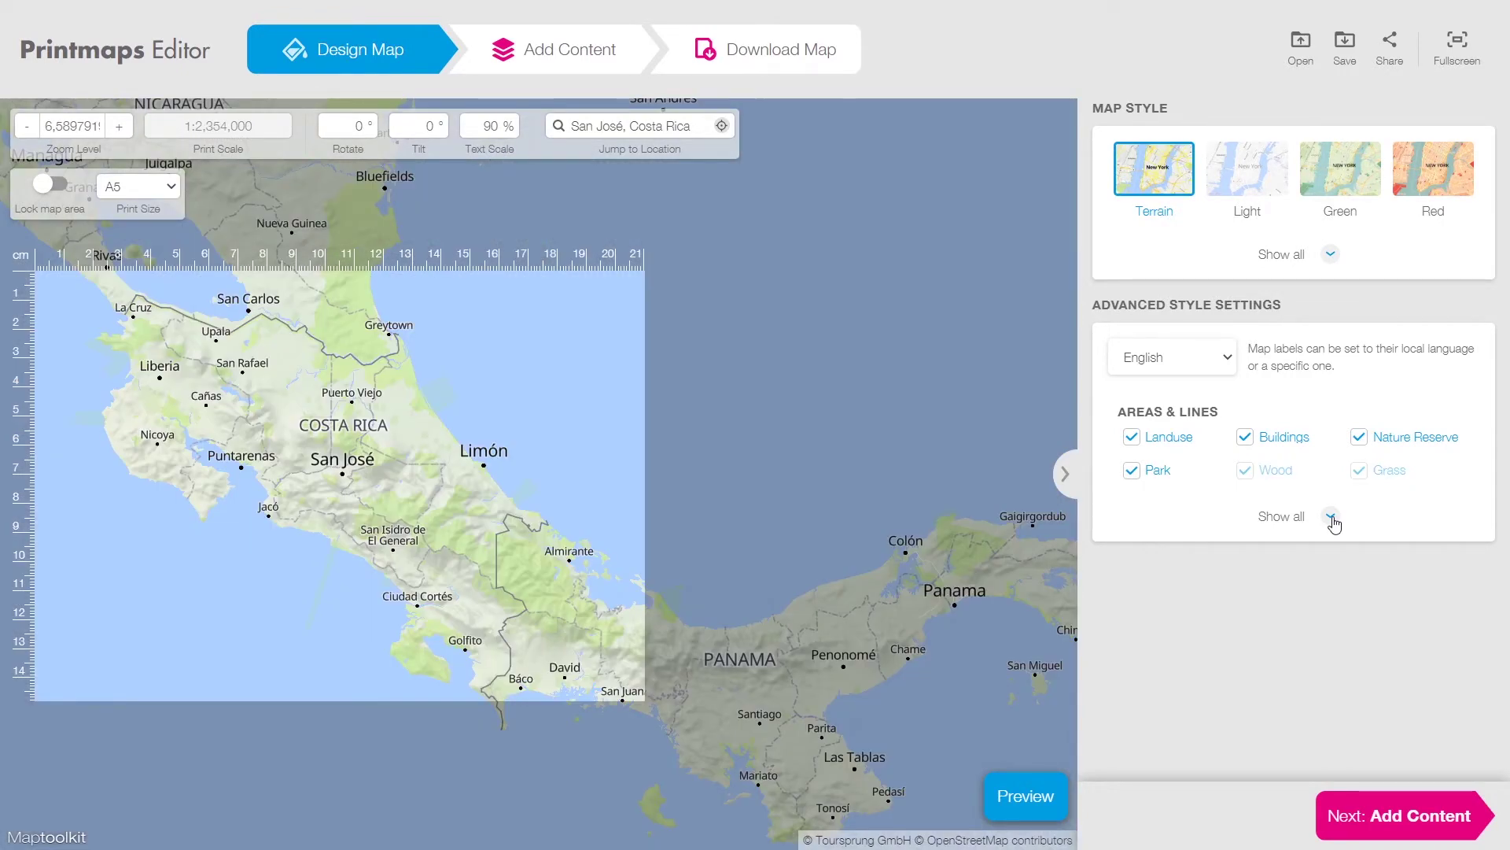
click(1331, 519)
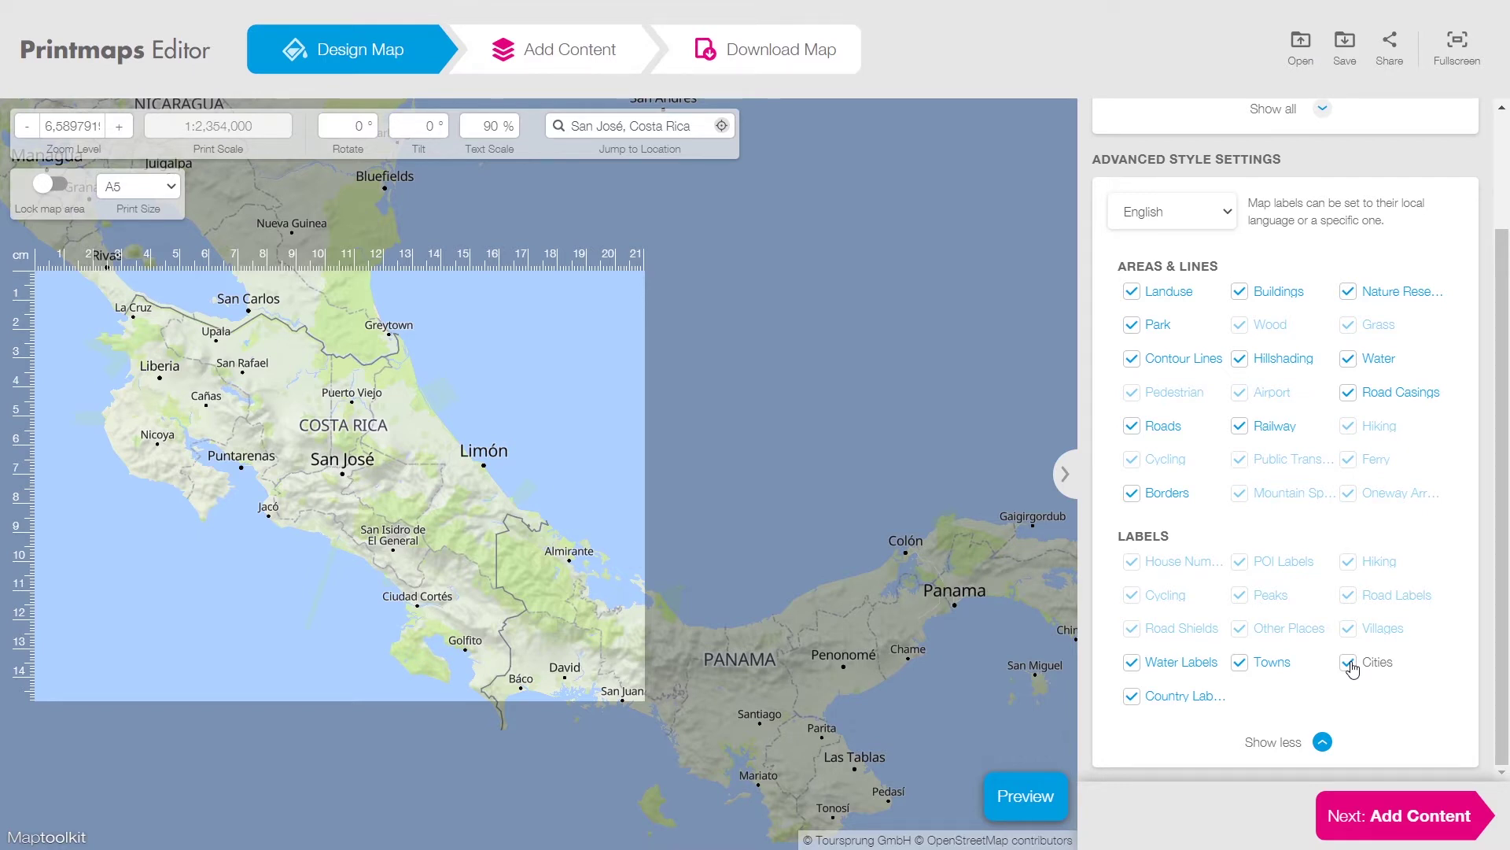
click(1350, 664)
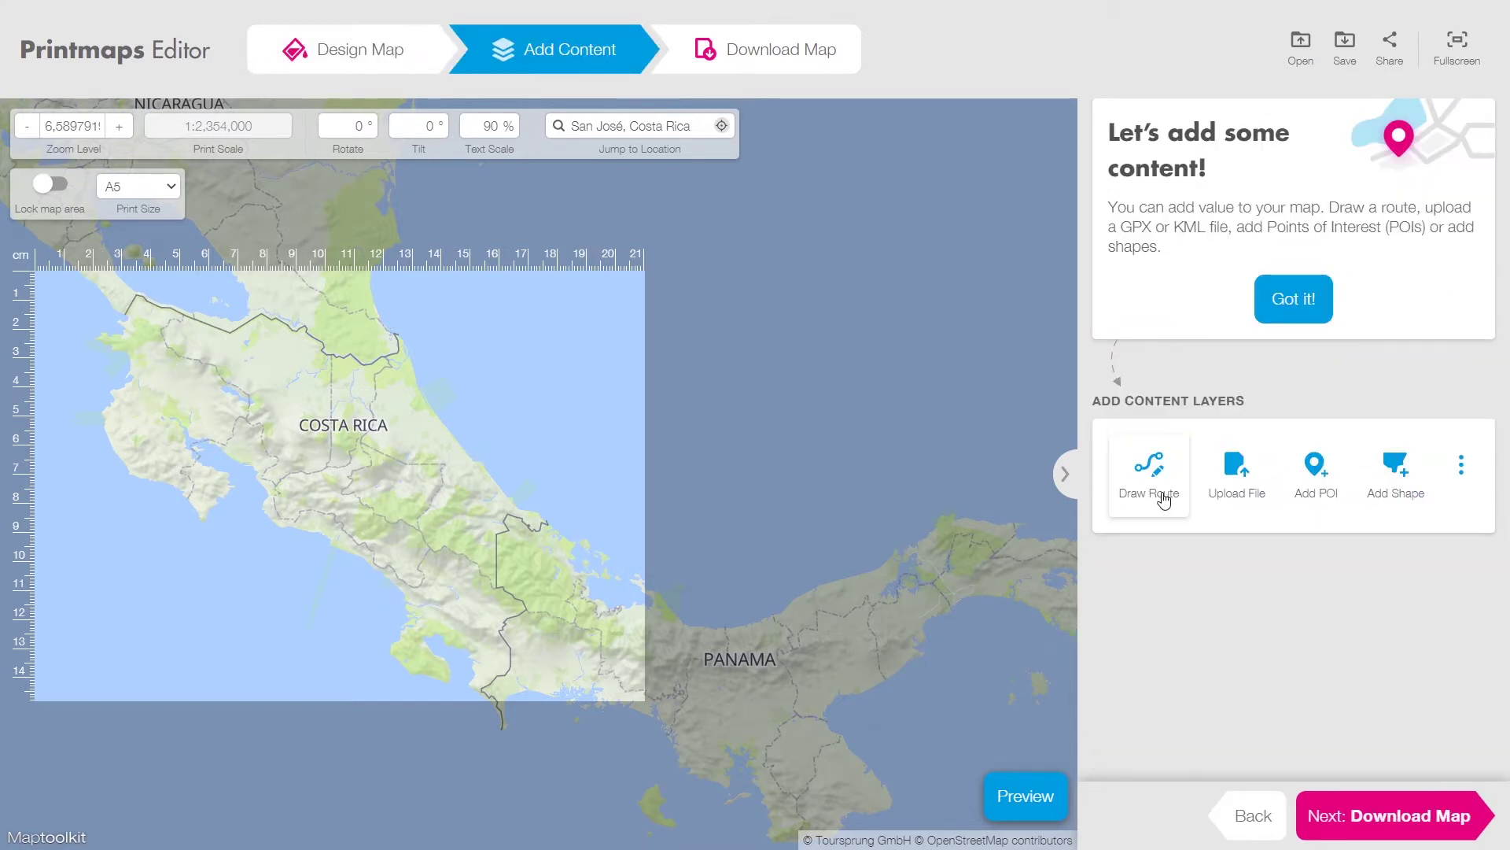
Add an inverted Costa Rica shape with a stroke as a content layer
click(1384, 496)
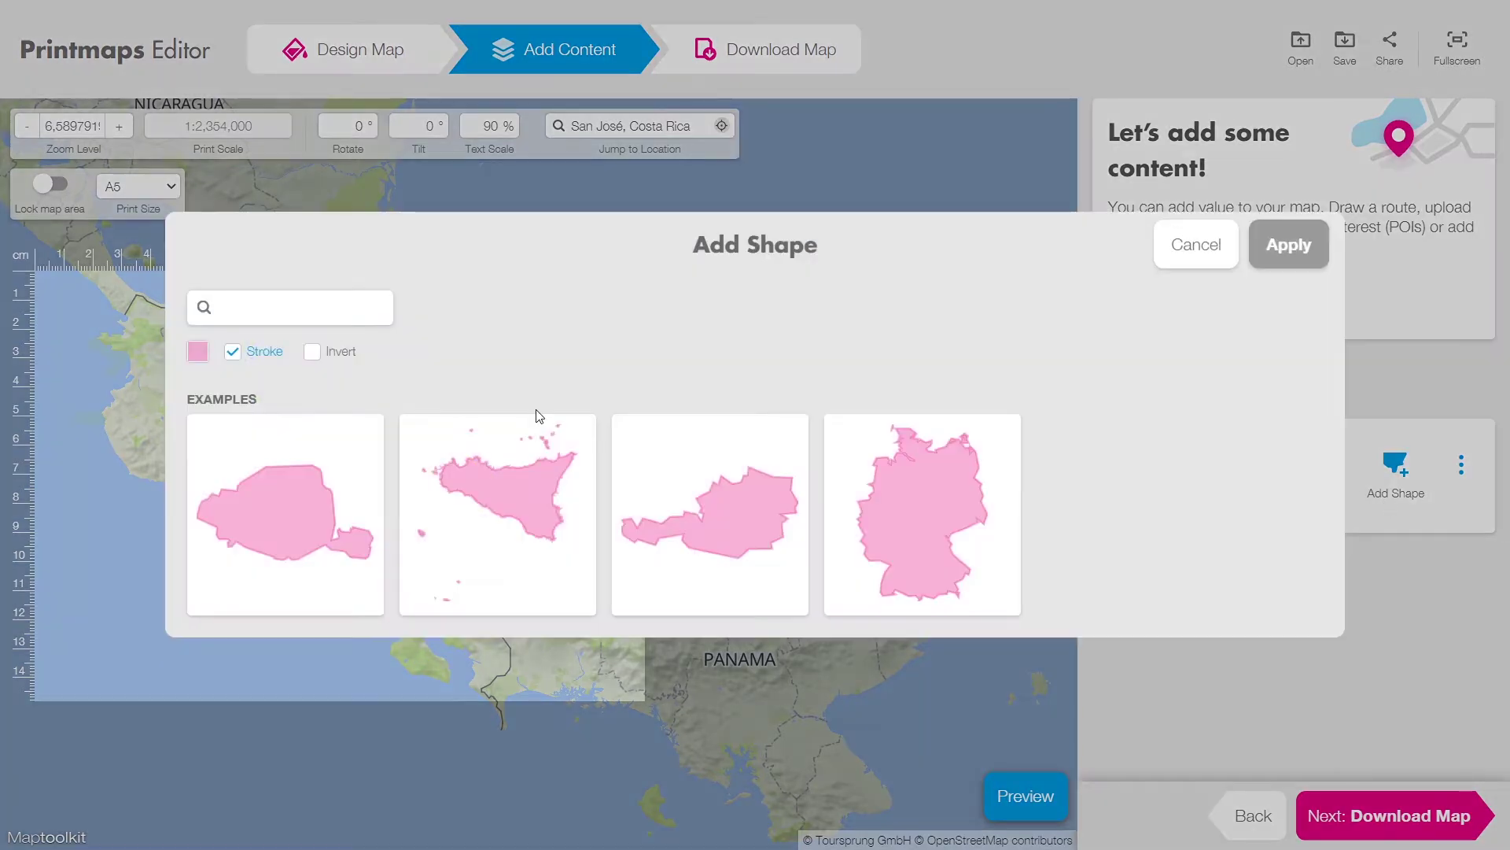
click(277, 308)
text(costa ric)
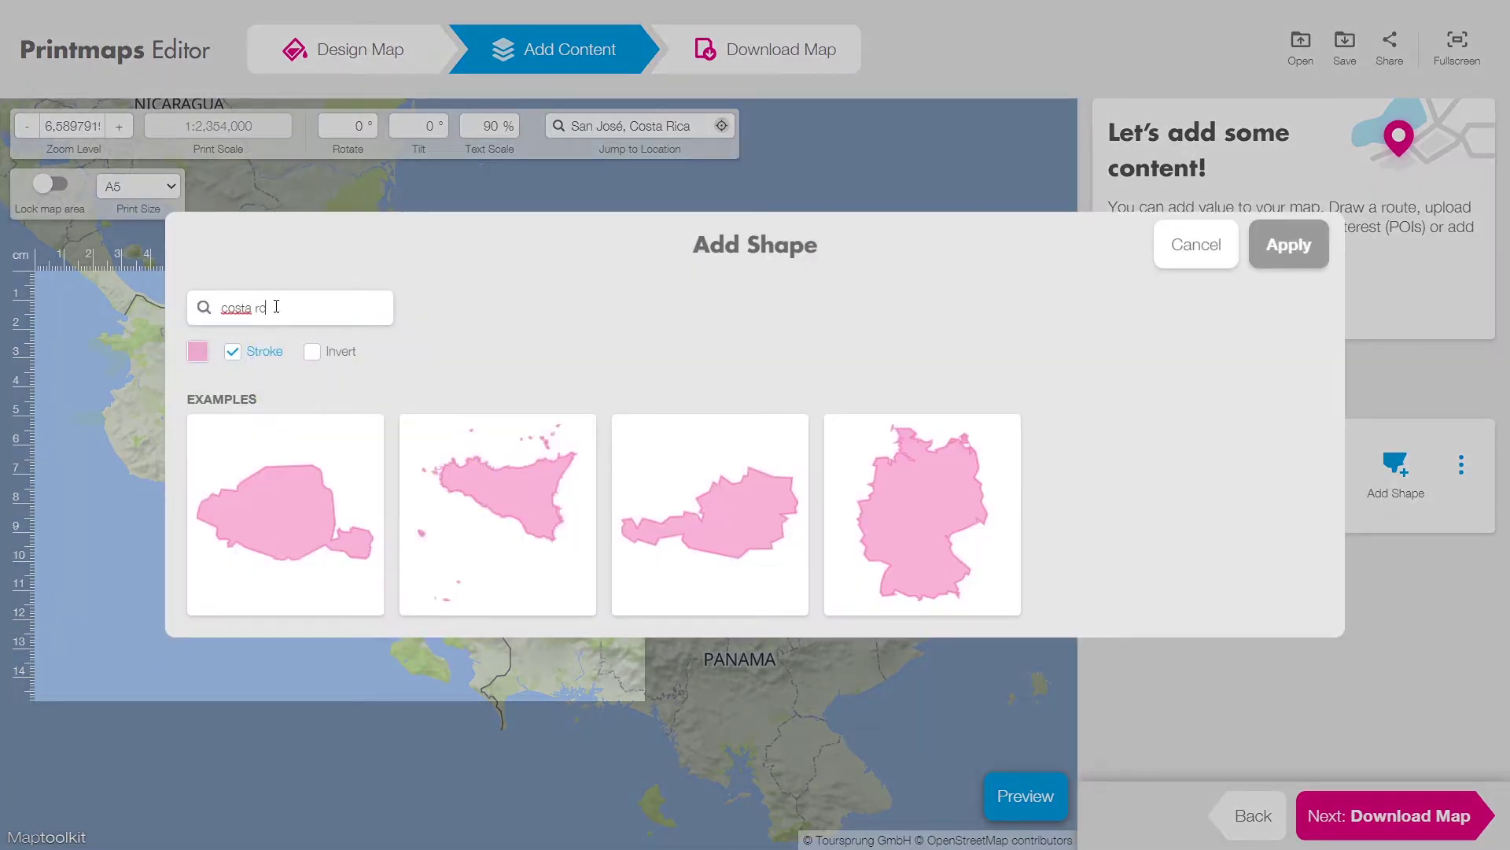
text(a)
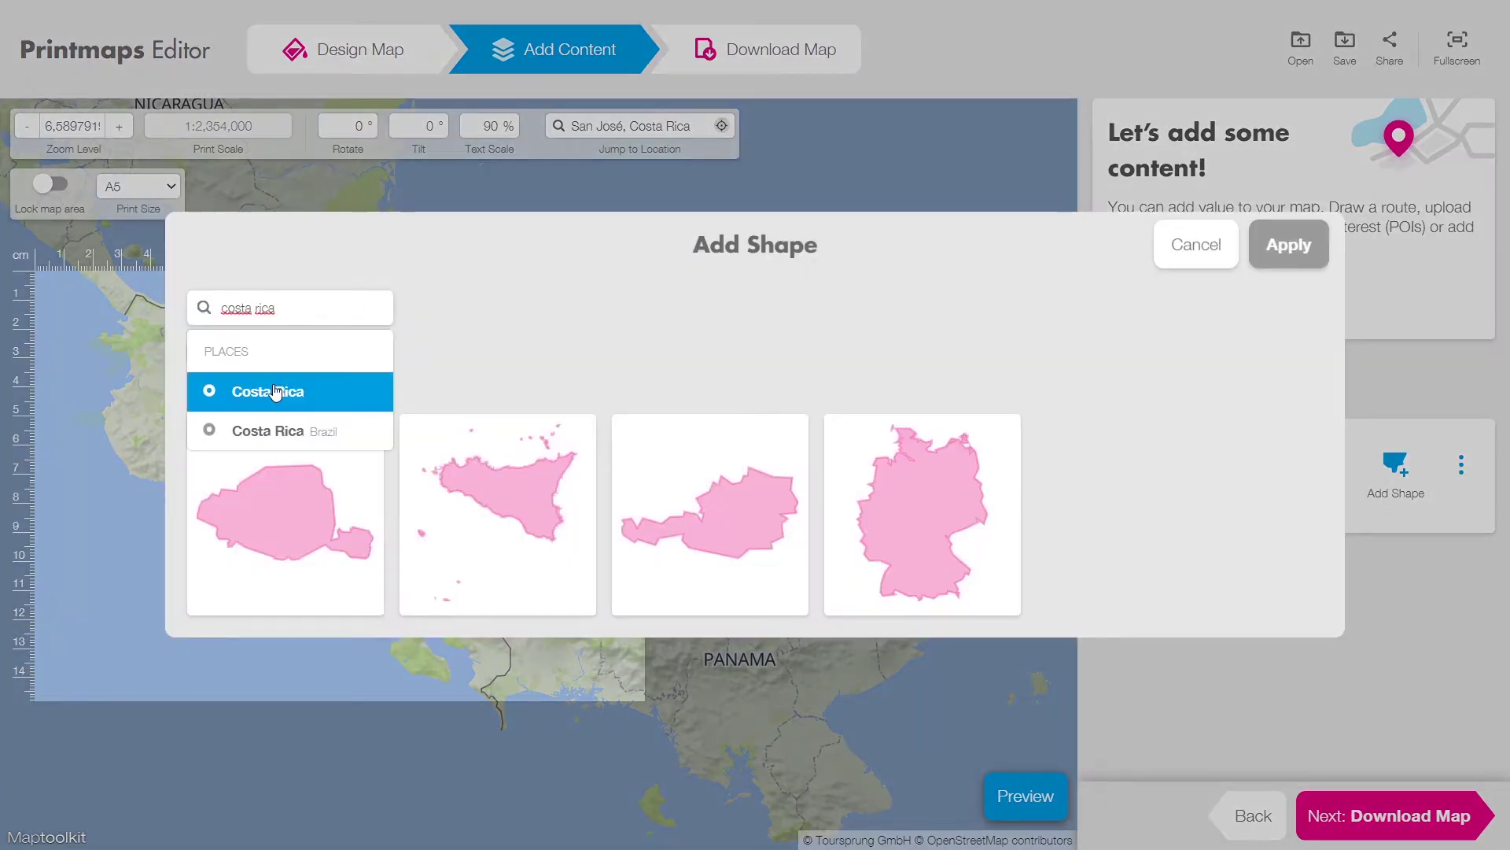
click(274, 391)
click(312, 353)
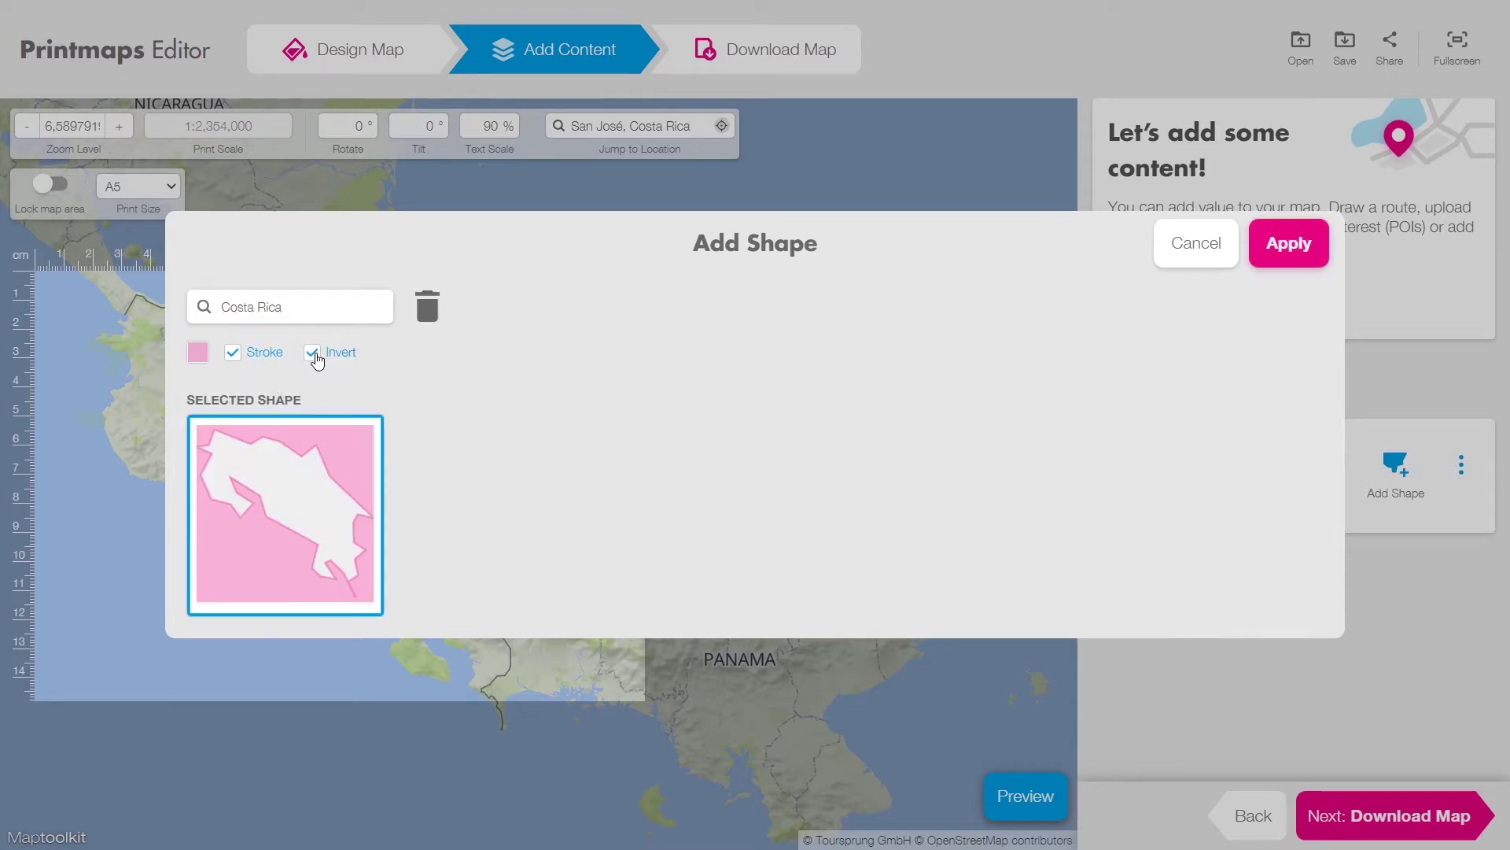
click(1294, 250)
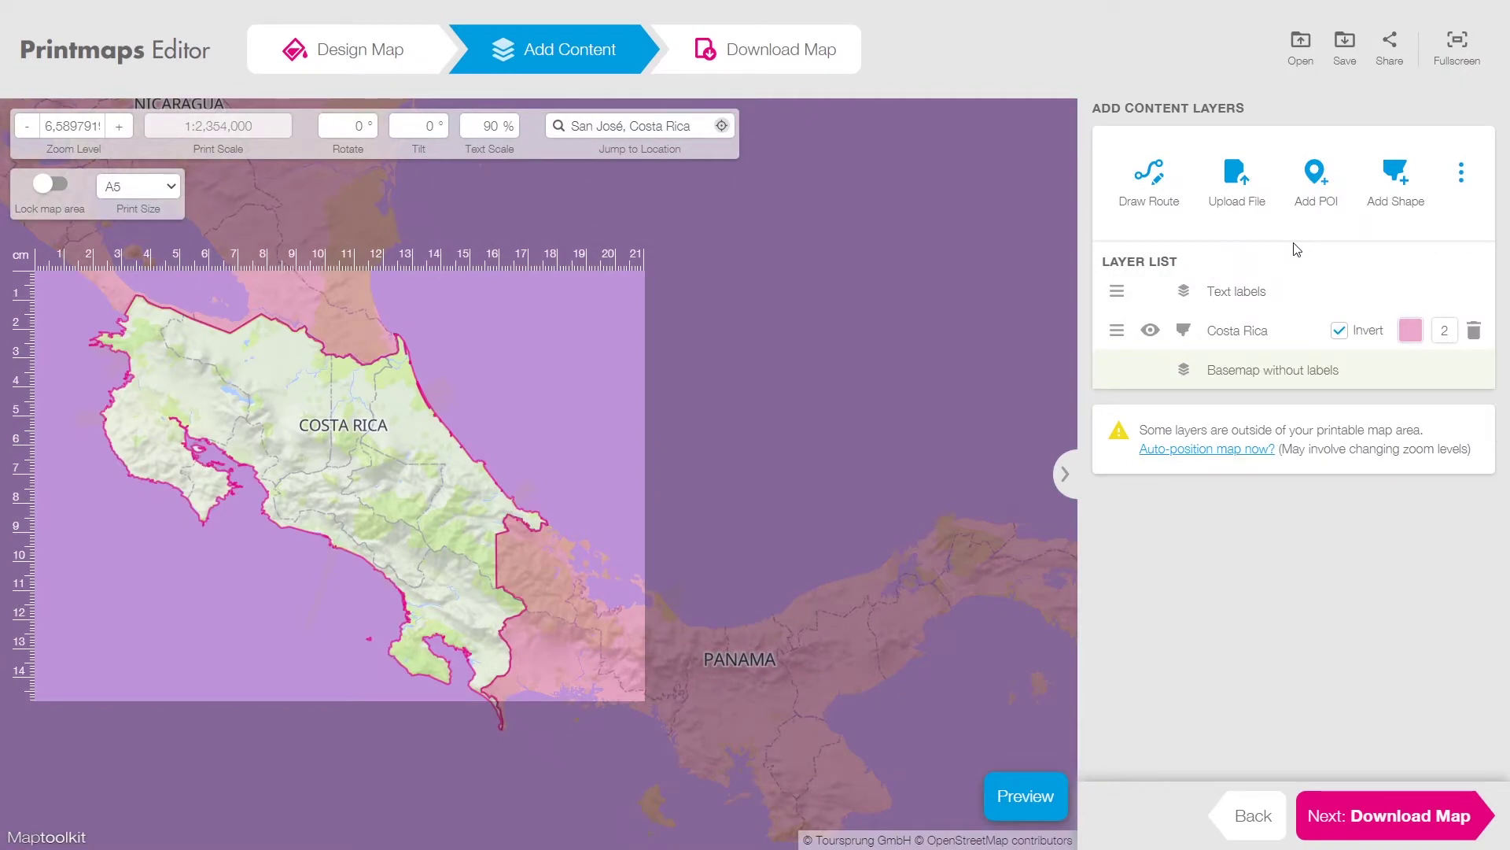
Change the inverted Costa Rica shape's fill colour to white
click(1410, 333)
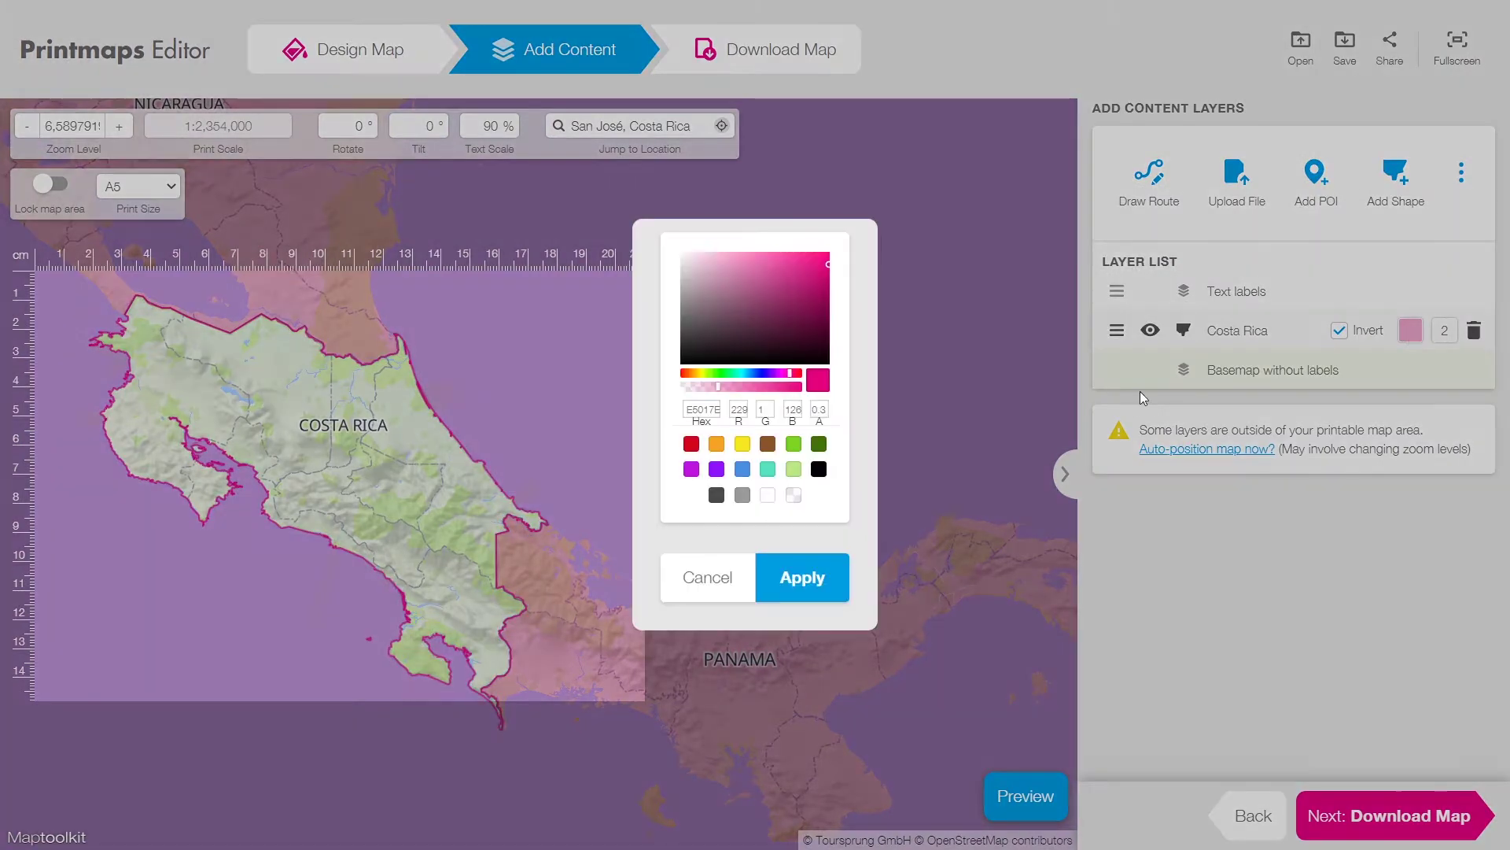
click(769, 497)
click(791, 582)
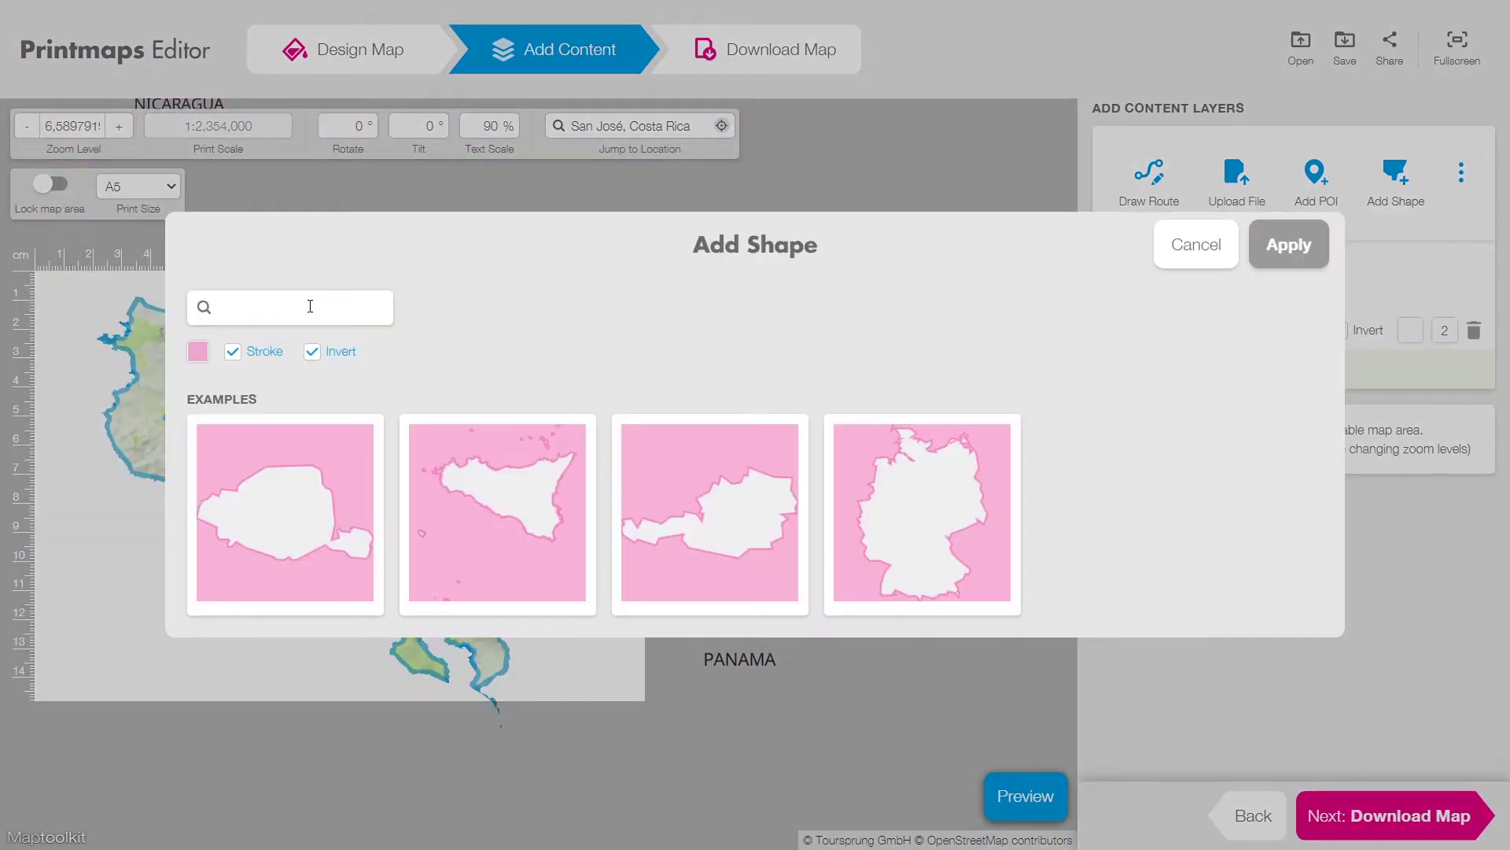
Add a second Costa Rica shape with its stroke on and inversion turned off
text(costa rica)
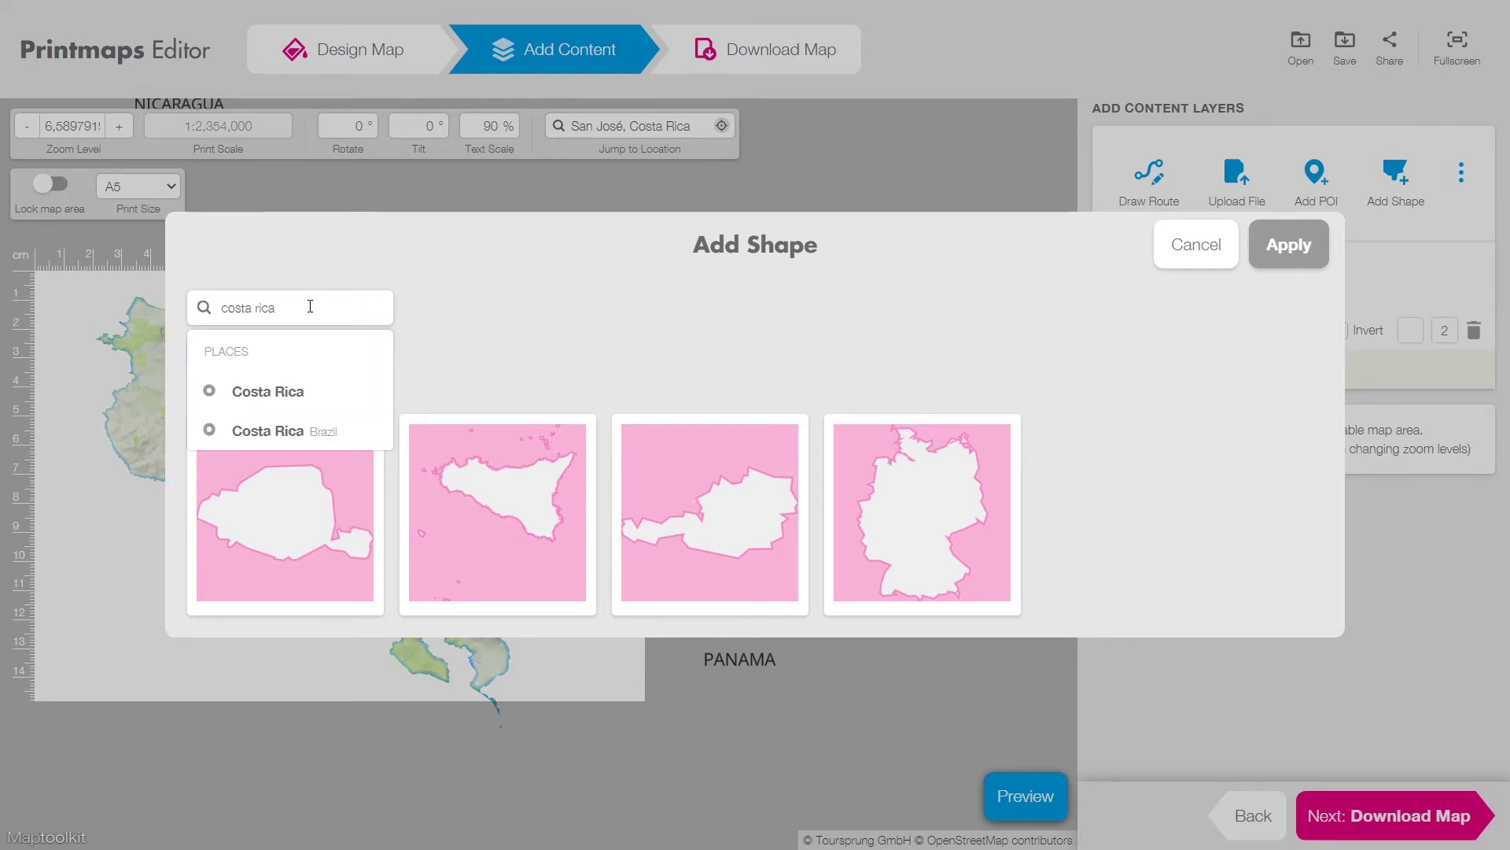
click(310, 391)
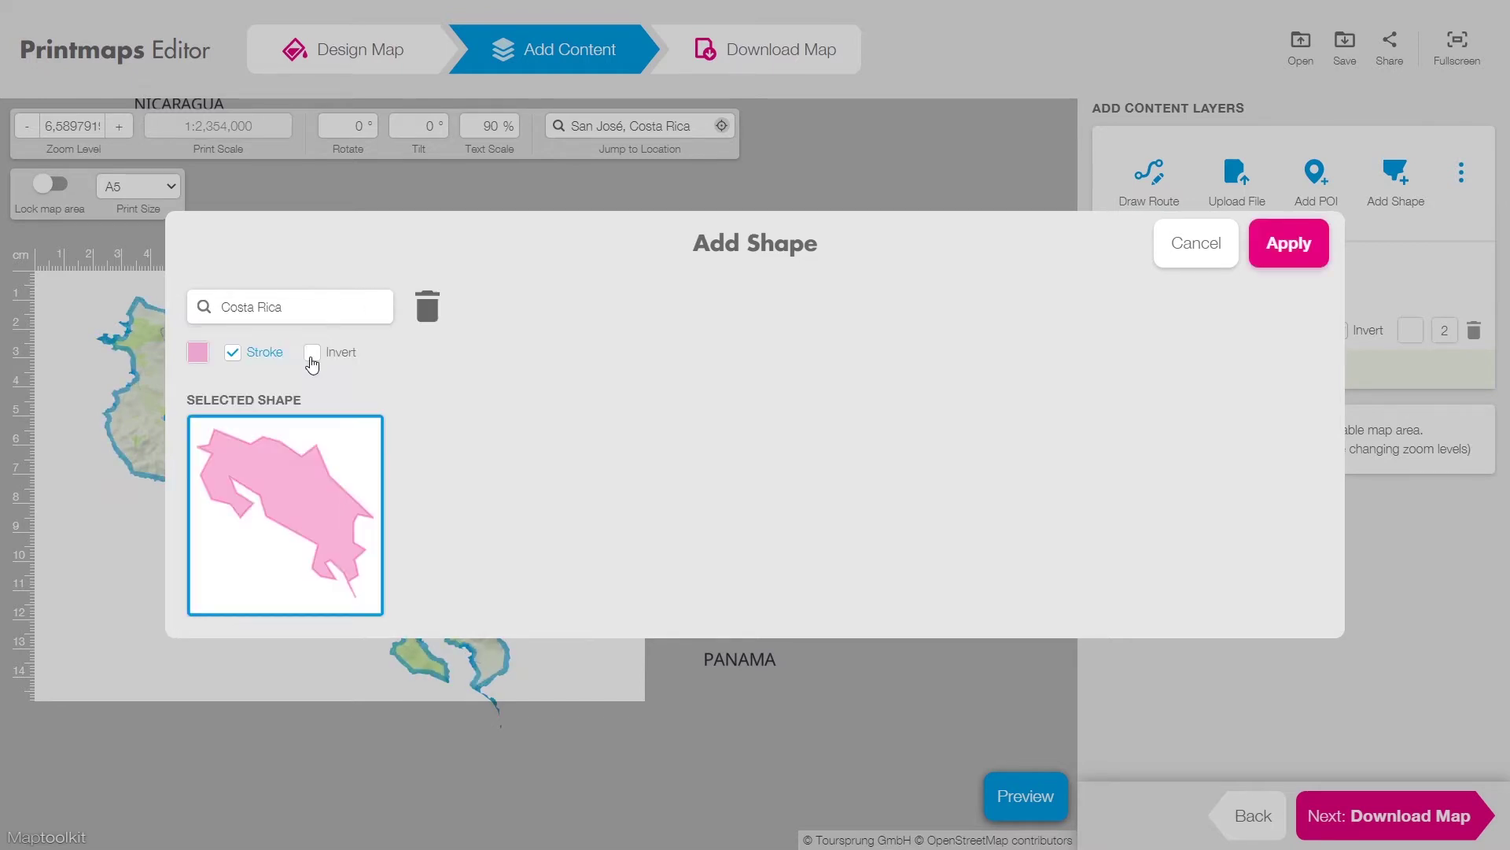
click(1300, 257)
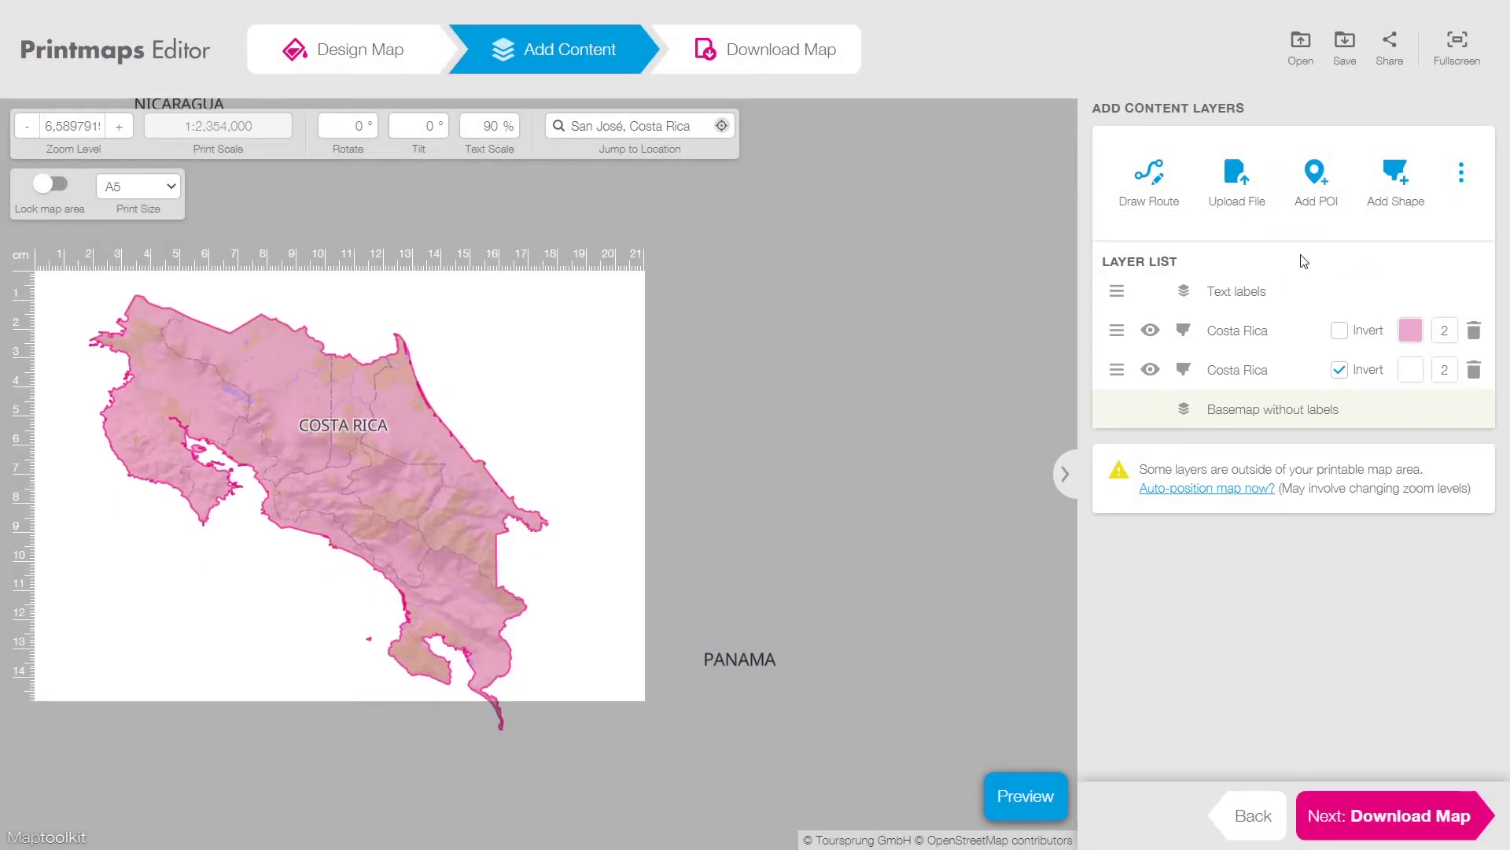
Colour the non-inverted Costa Rica shape dark green (417505) with reduced opacity
click(1410, 330)
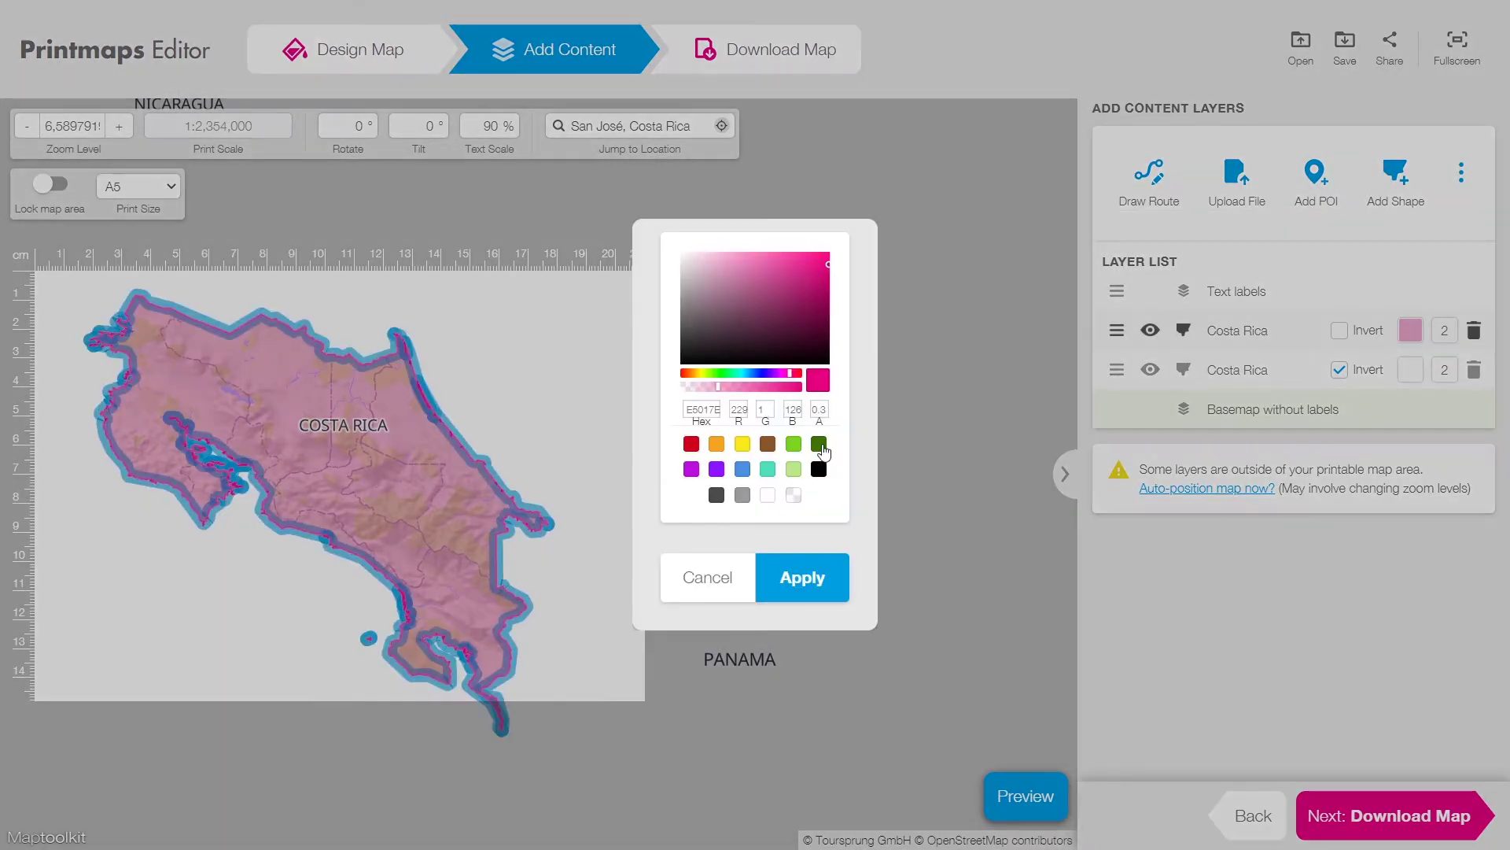
click(819, 446)
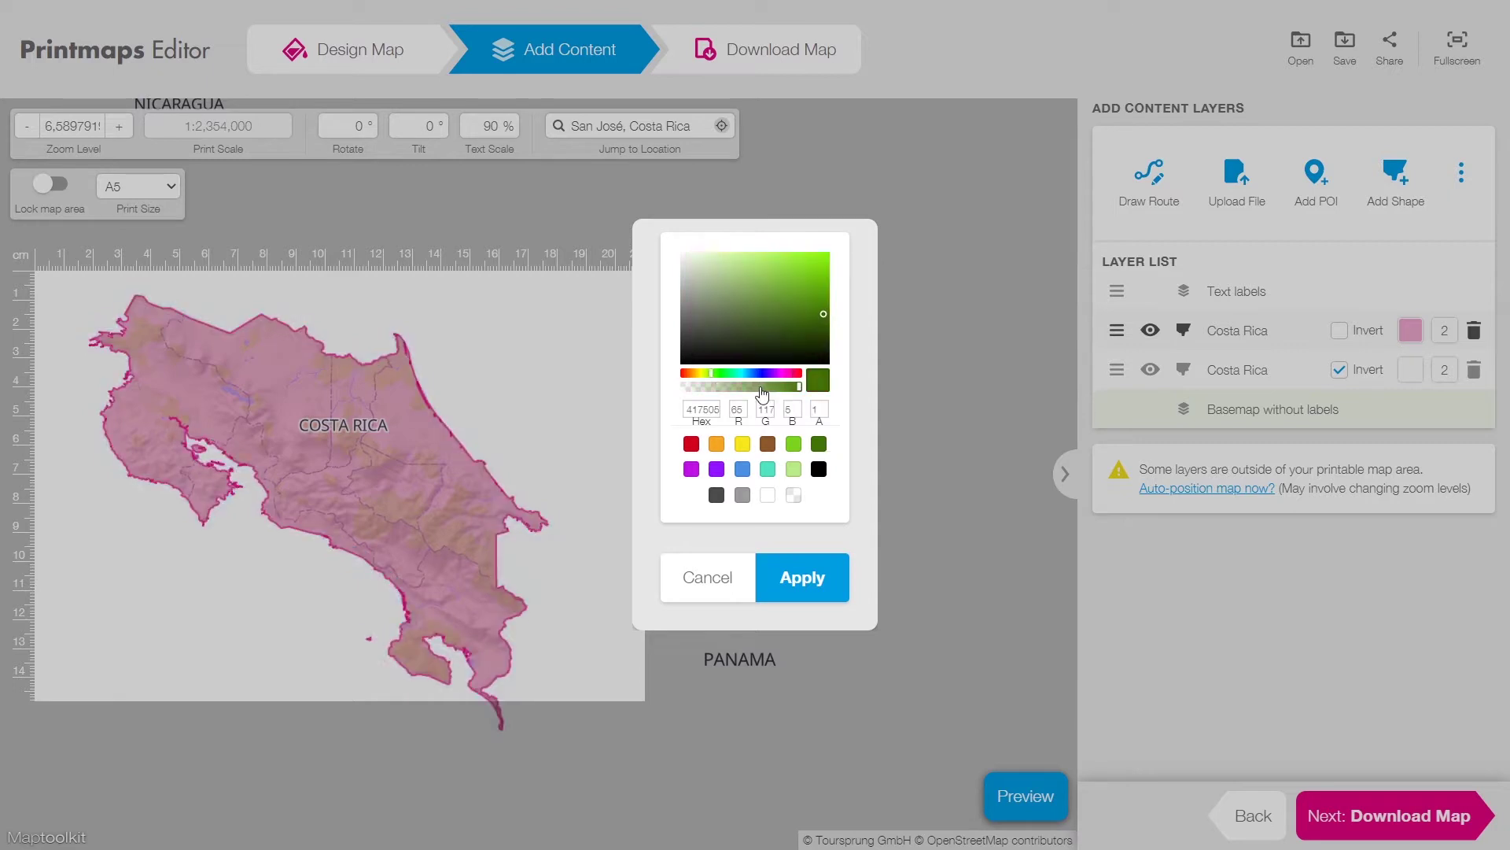
click(761, 387)
click(796, 578)
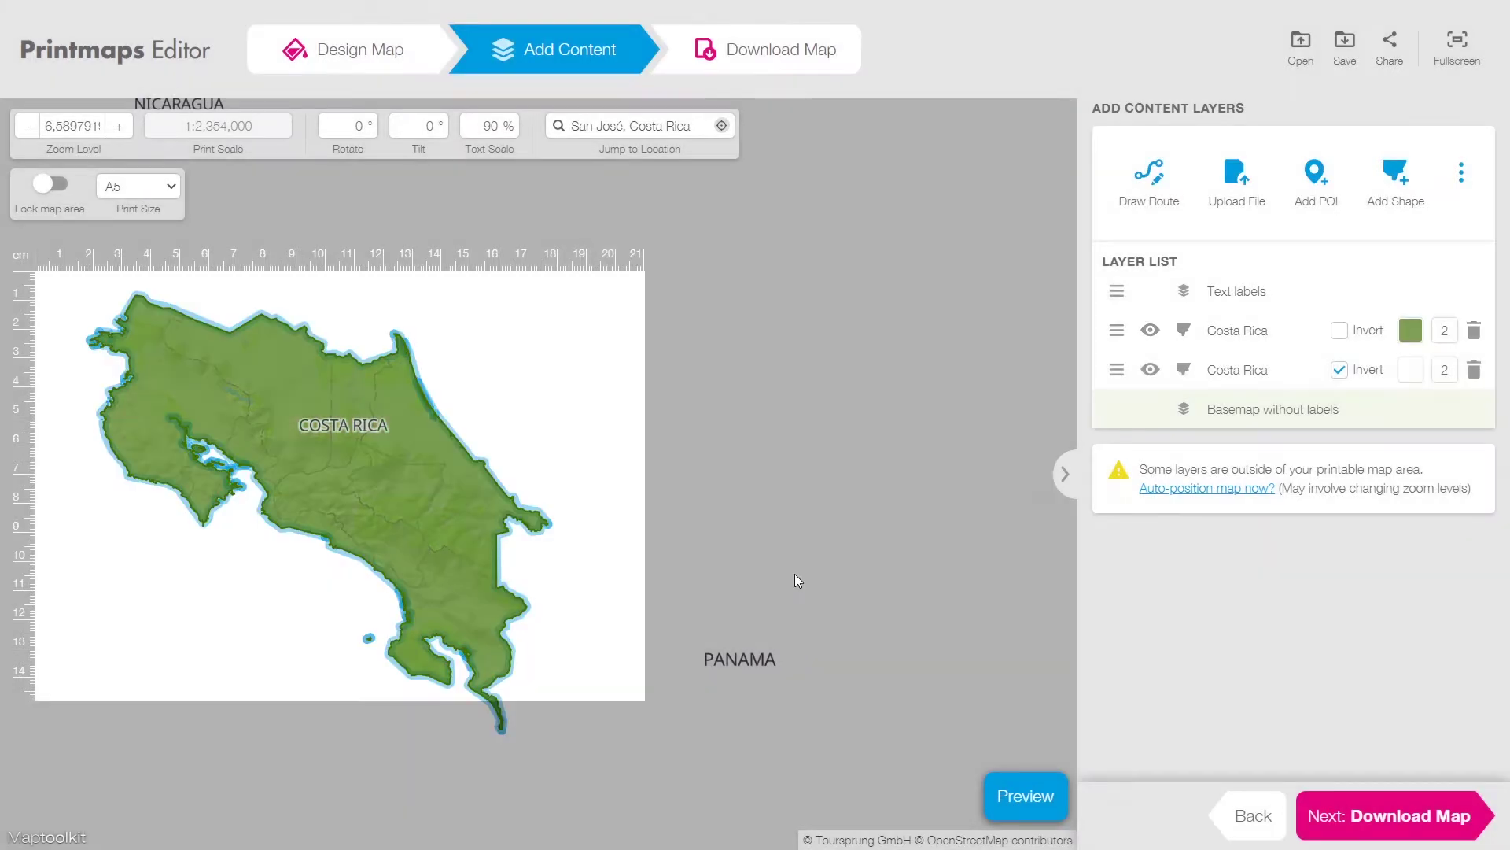
Set the map's tilt to 35° and its rotation to 15°, acknowledging the export format notices
drag(794, 580, 795, 572)
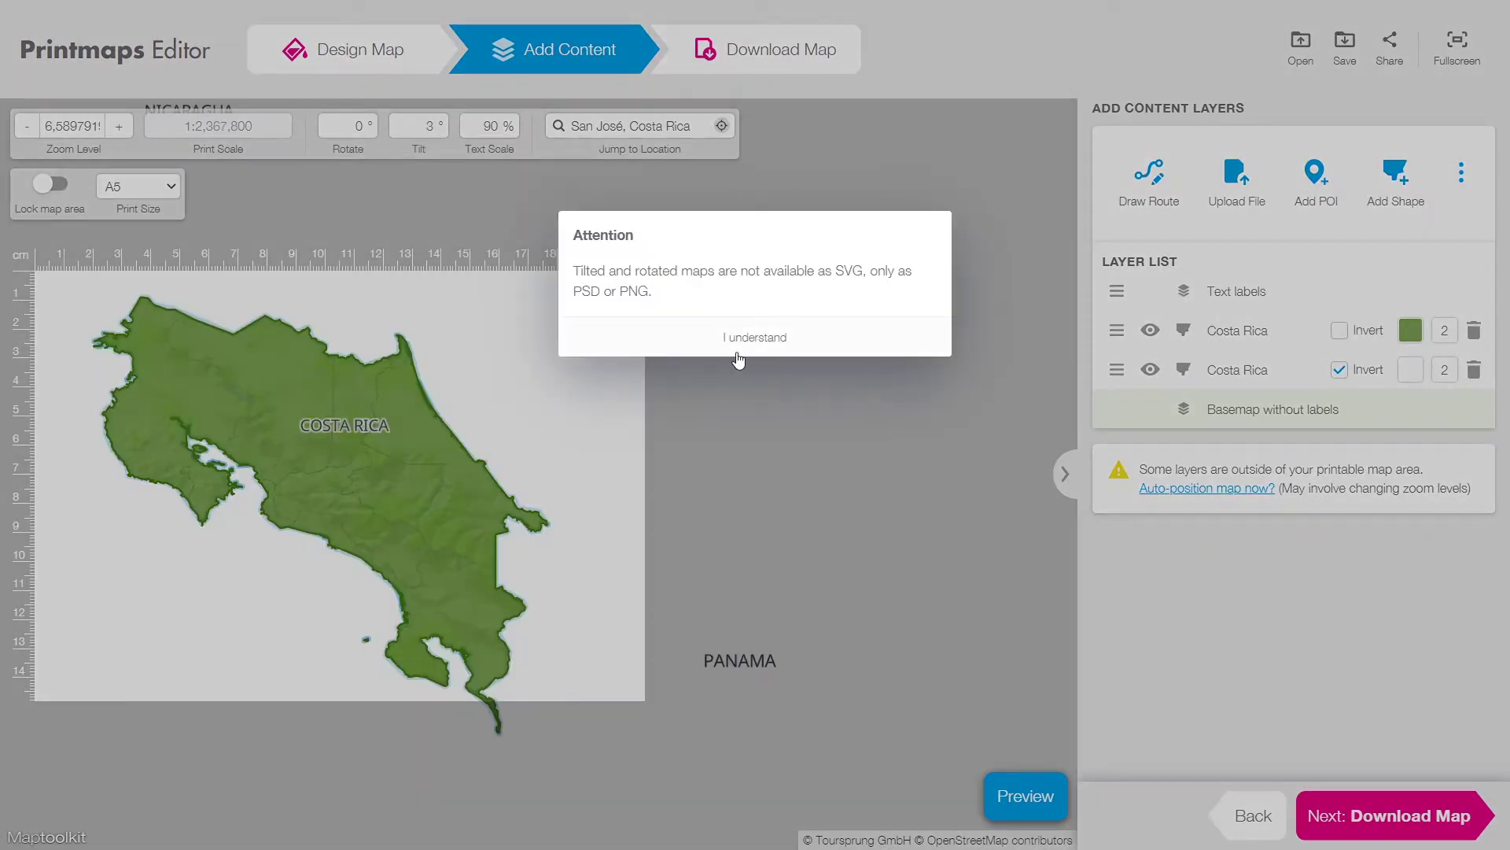
click(738, 338)
click(418, 126)
text(5)
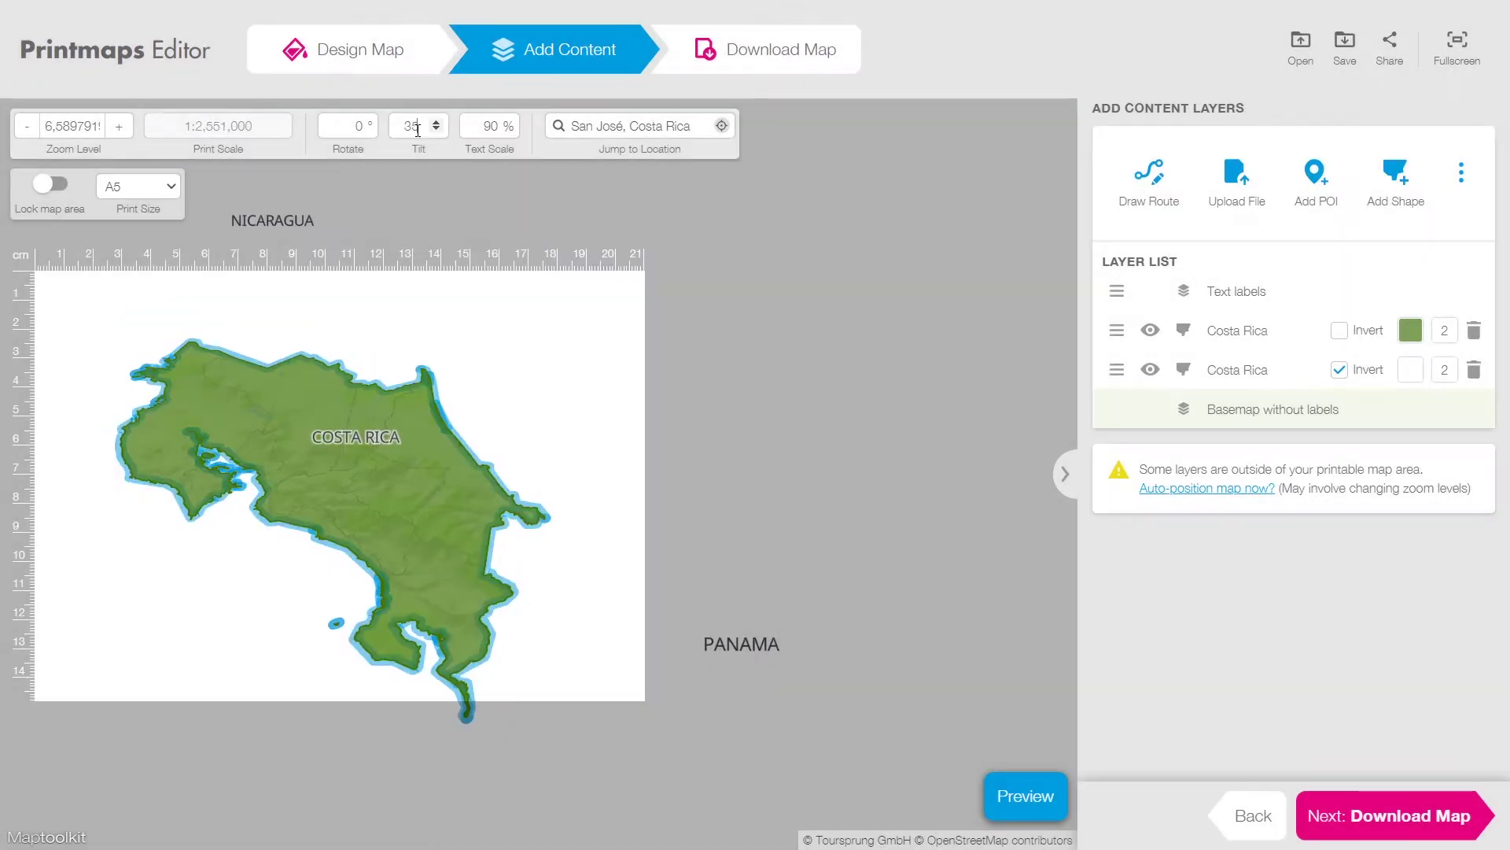
click(366, 123)
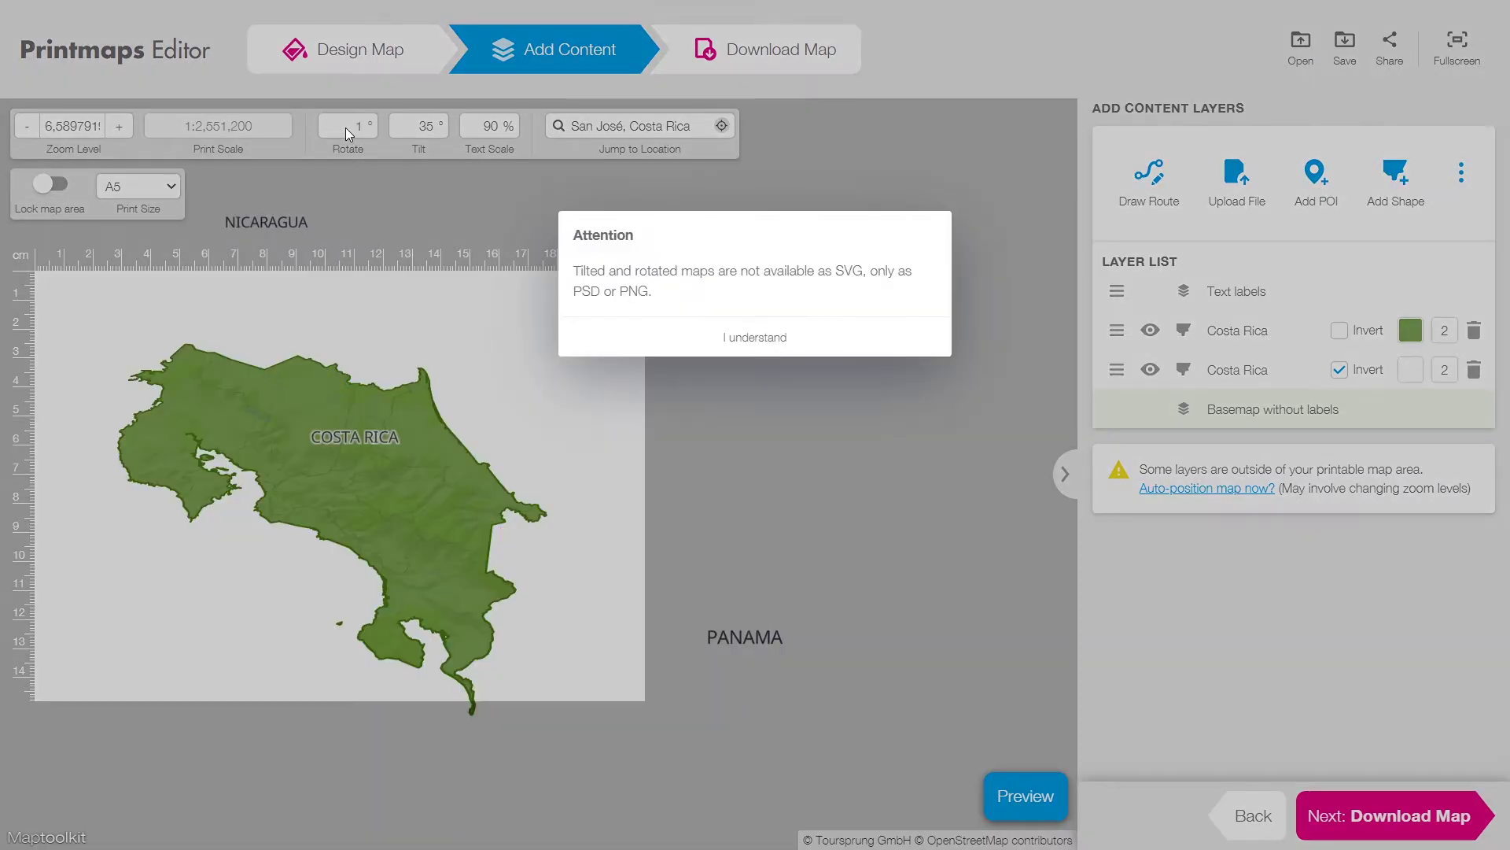
click(346, 128)
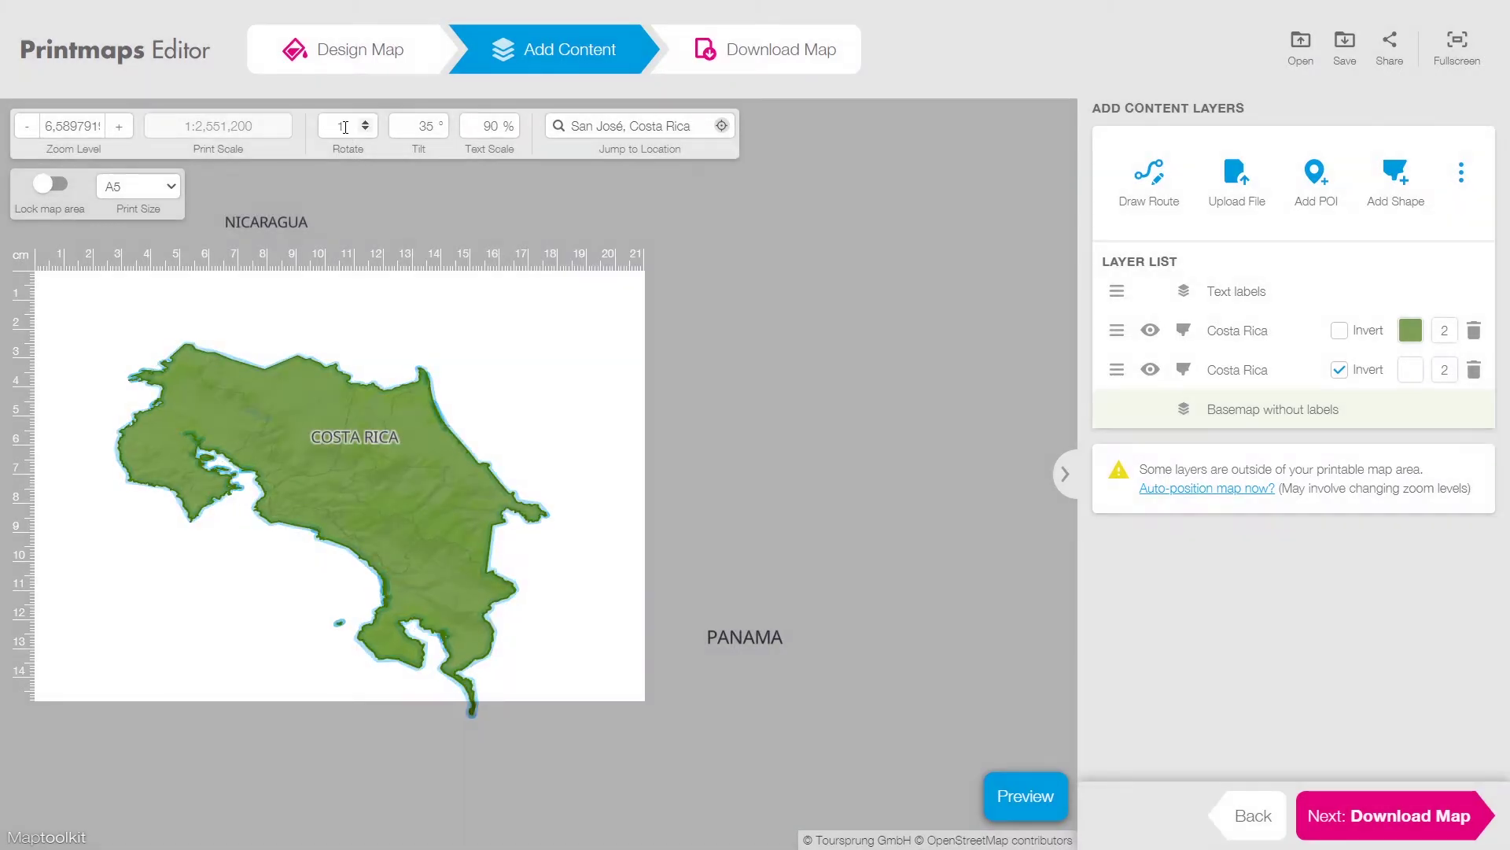
text(5)
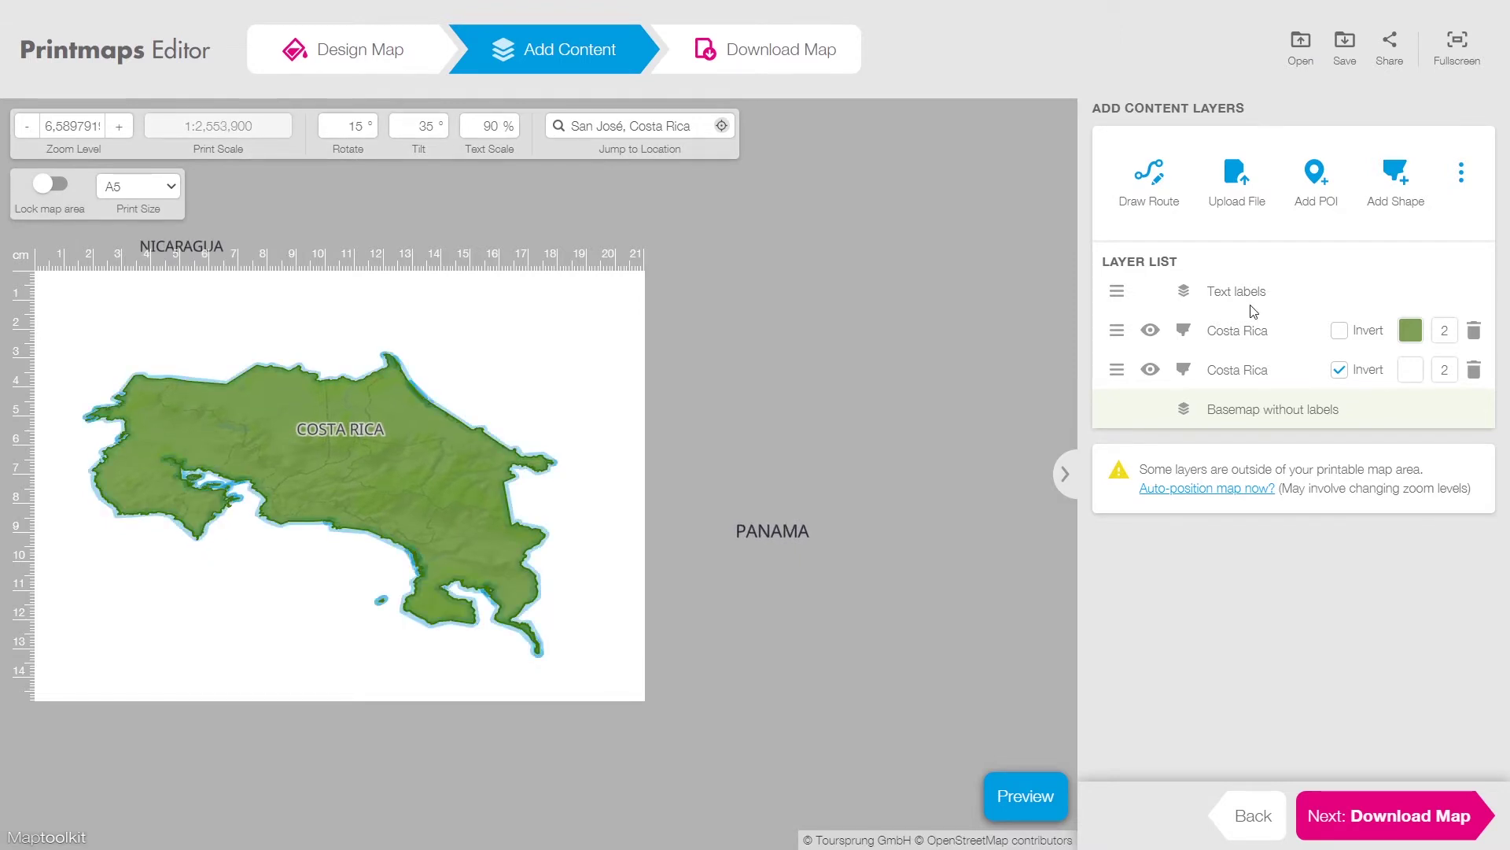
Add an easy-mode car route from San José to Limón, Costa Rica, without transport icons
click(1169, 188)
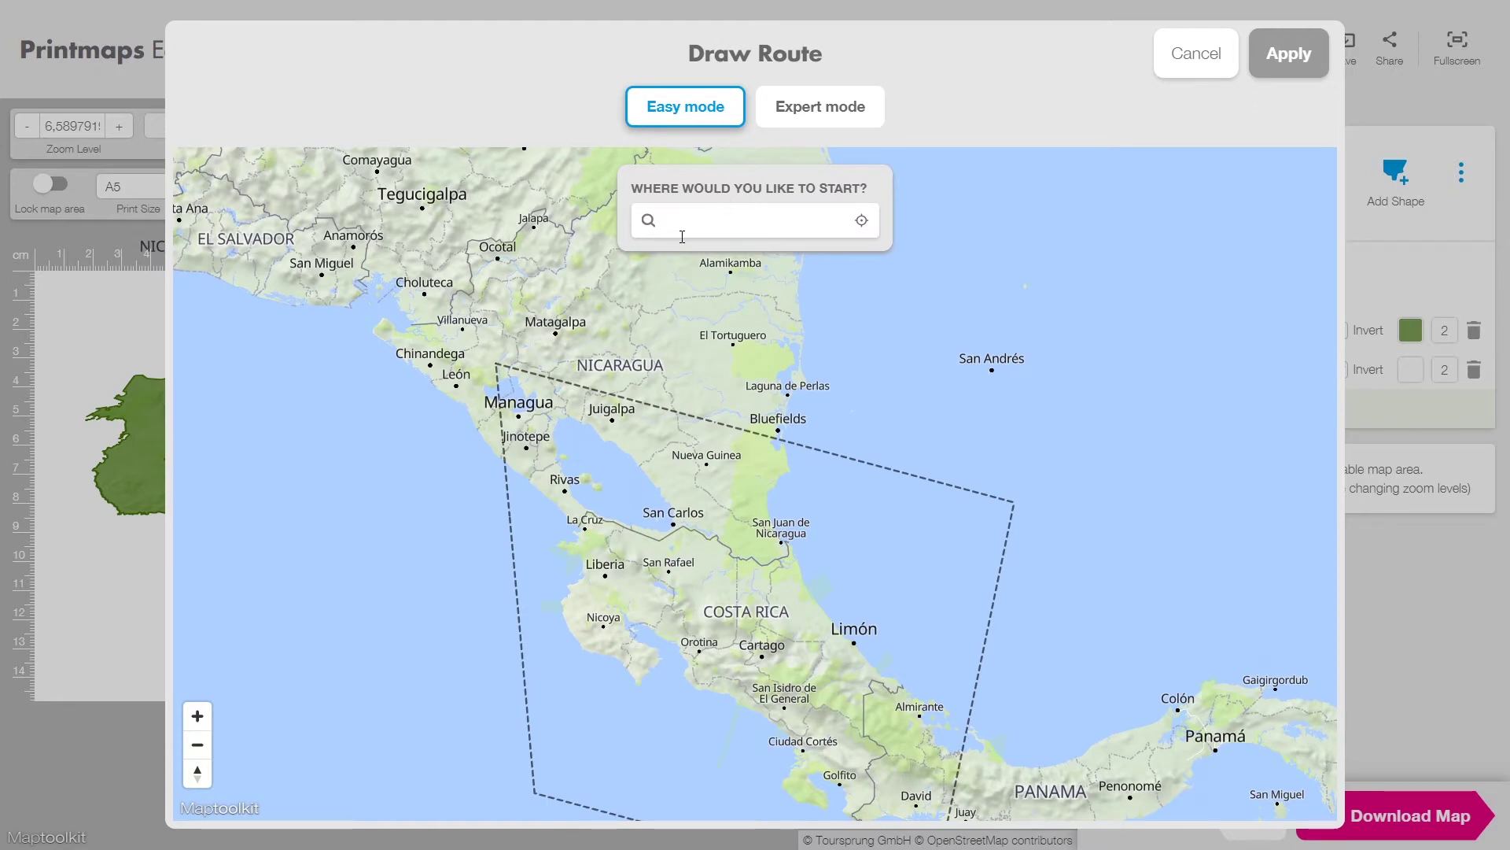
text(san jose)
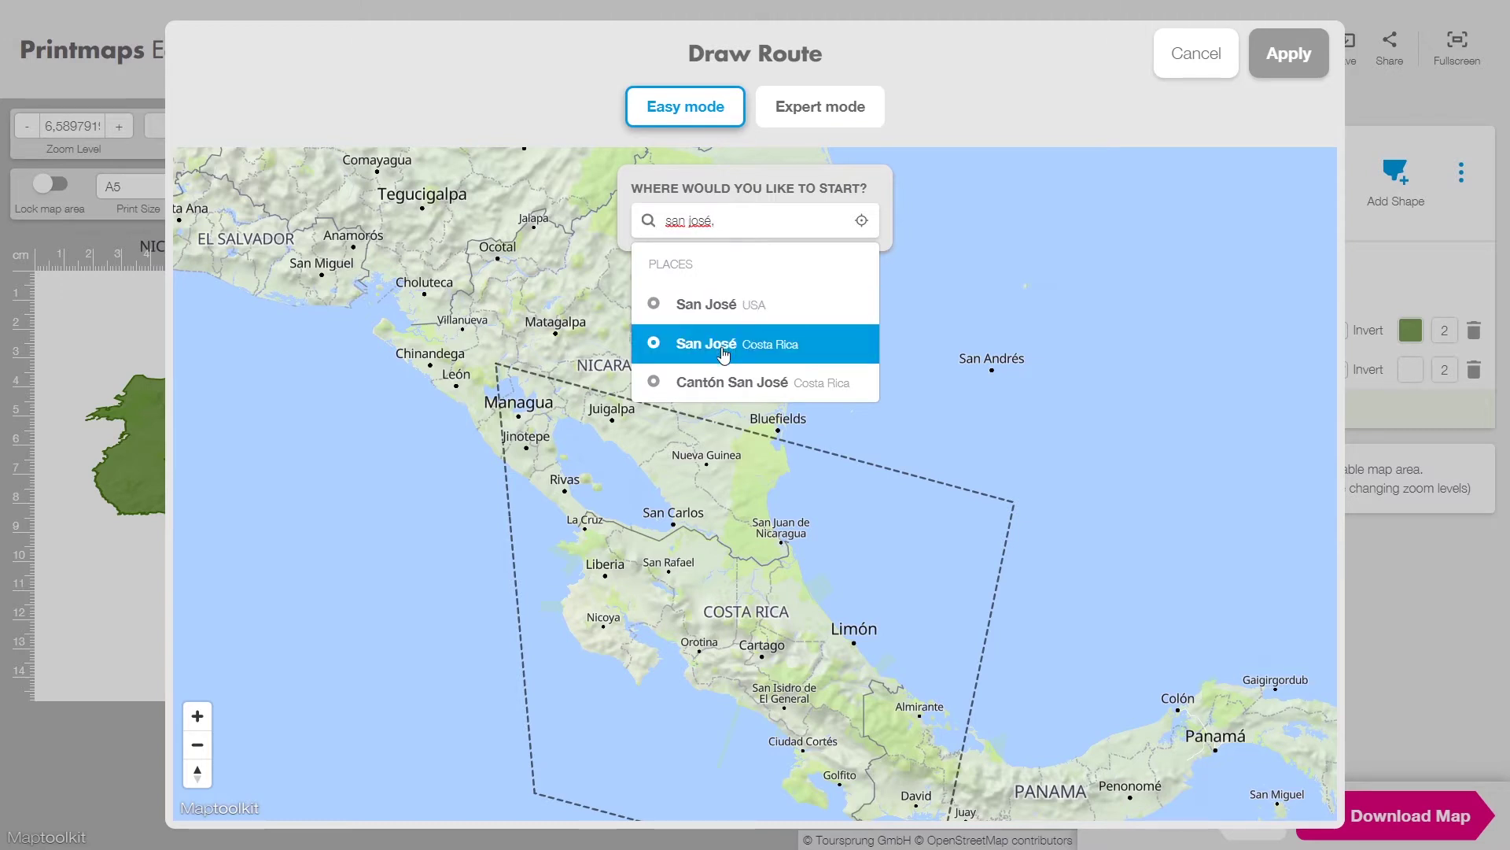
click(723, 353)
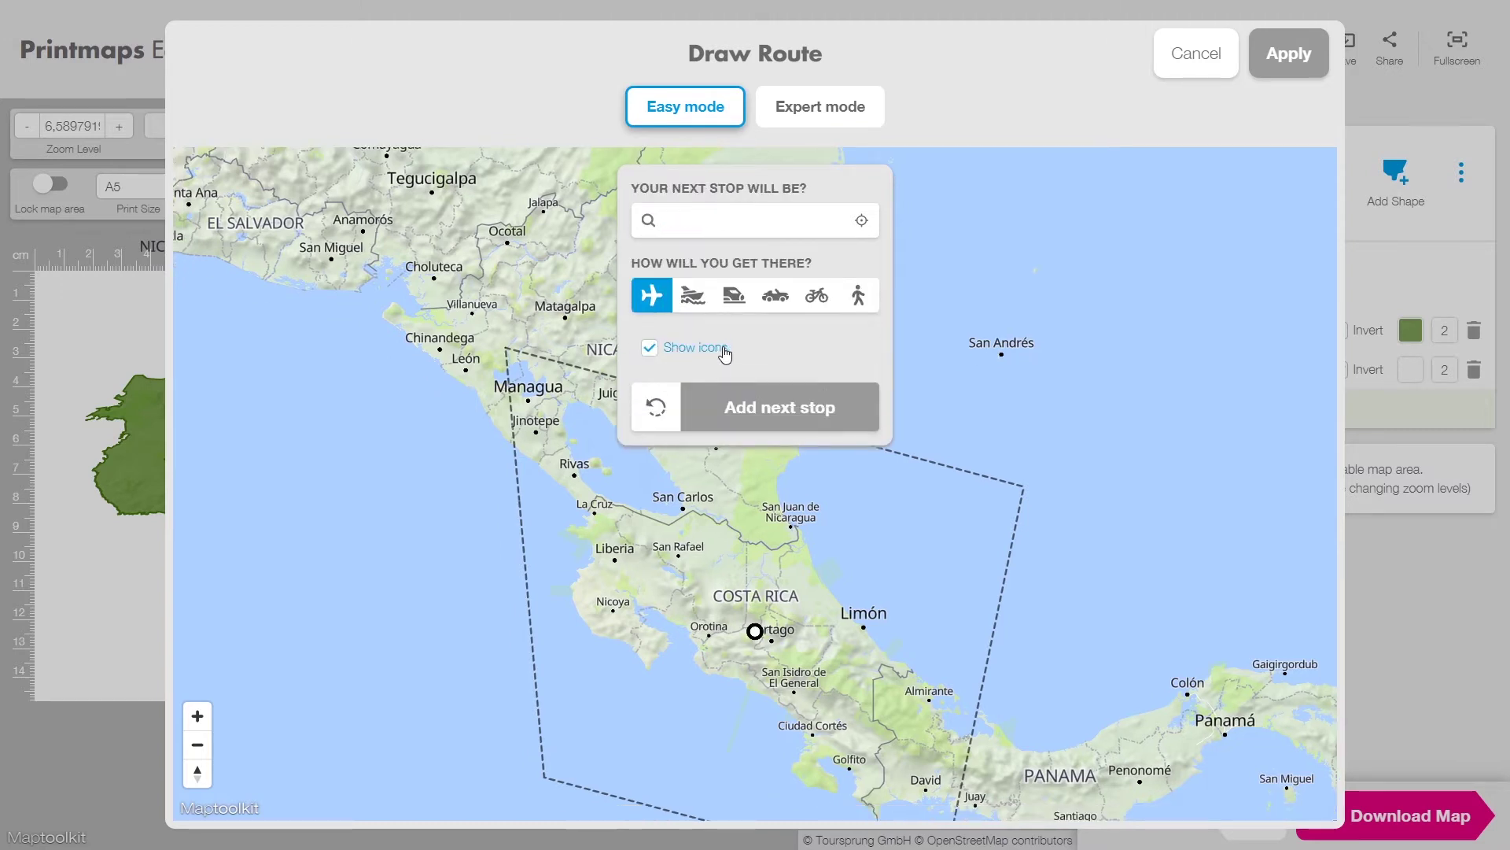
click(775, 295)
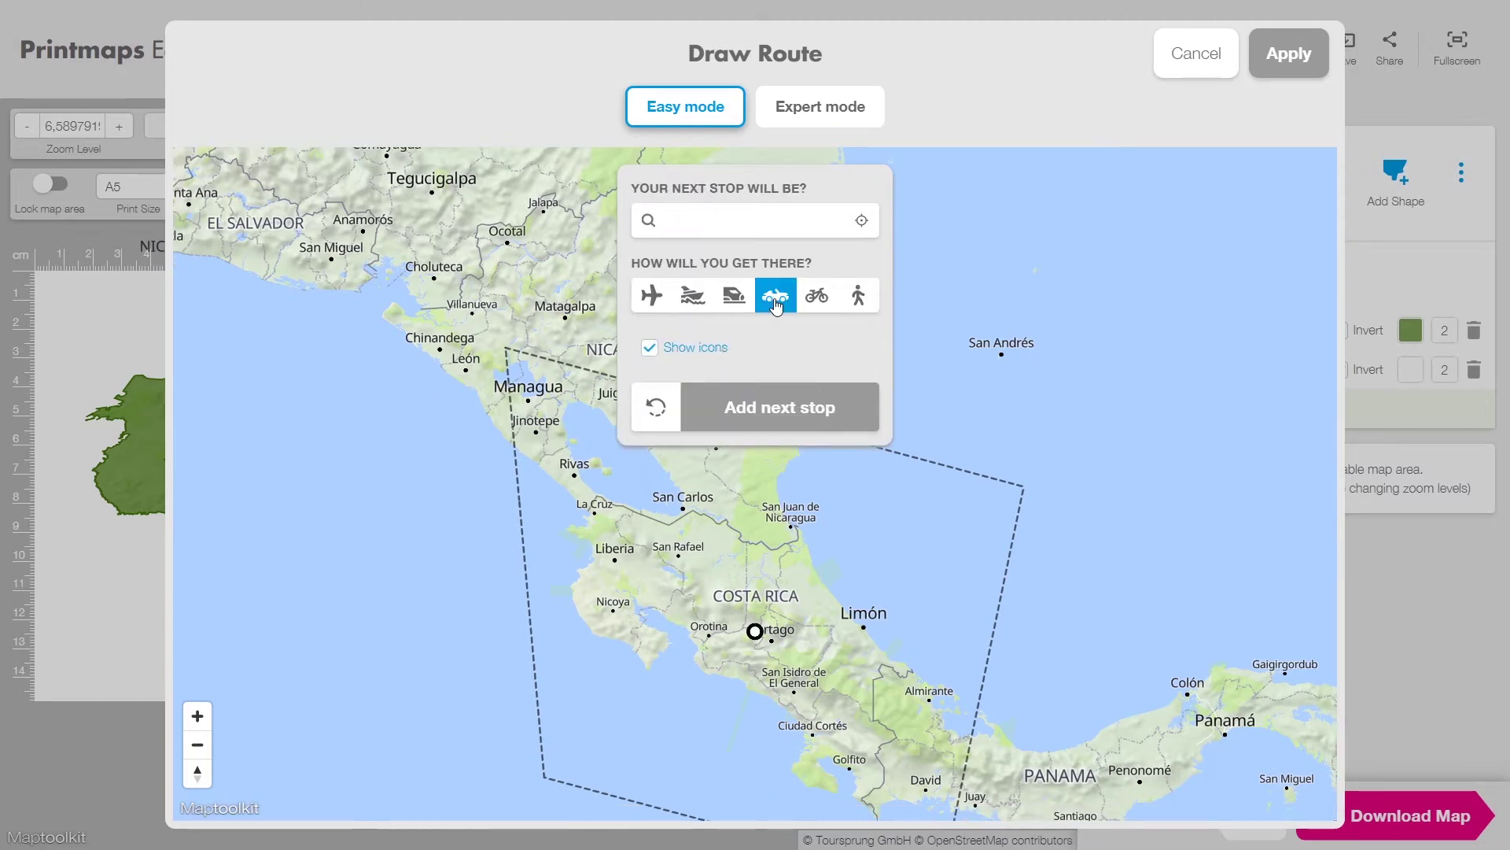
click(650, 348)
text(limón, costa rica)
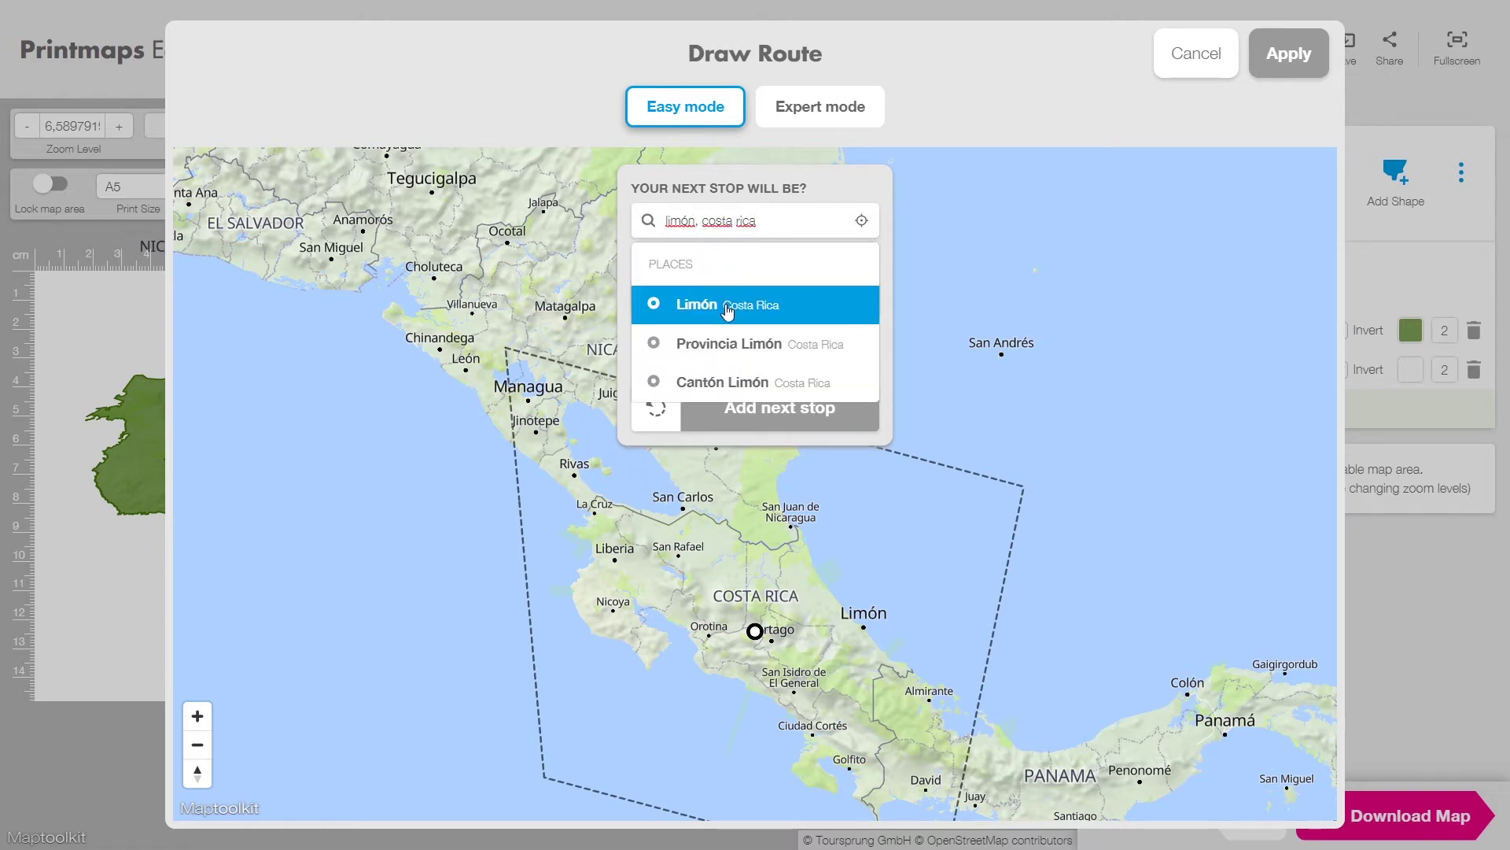
click(725, 308)
click(755, 409)
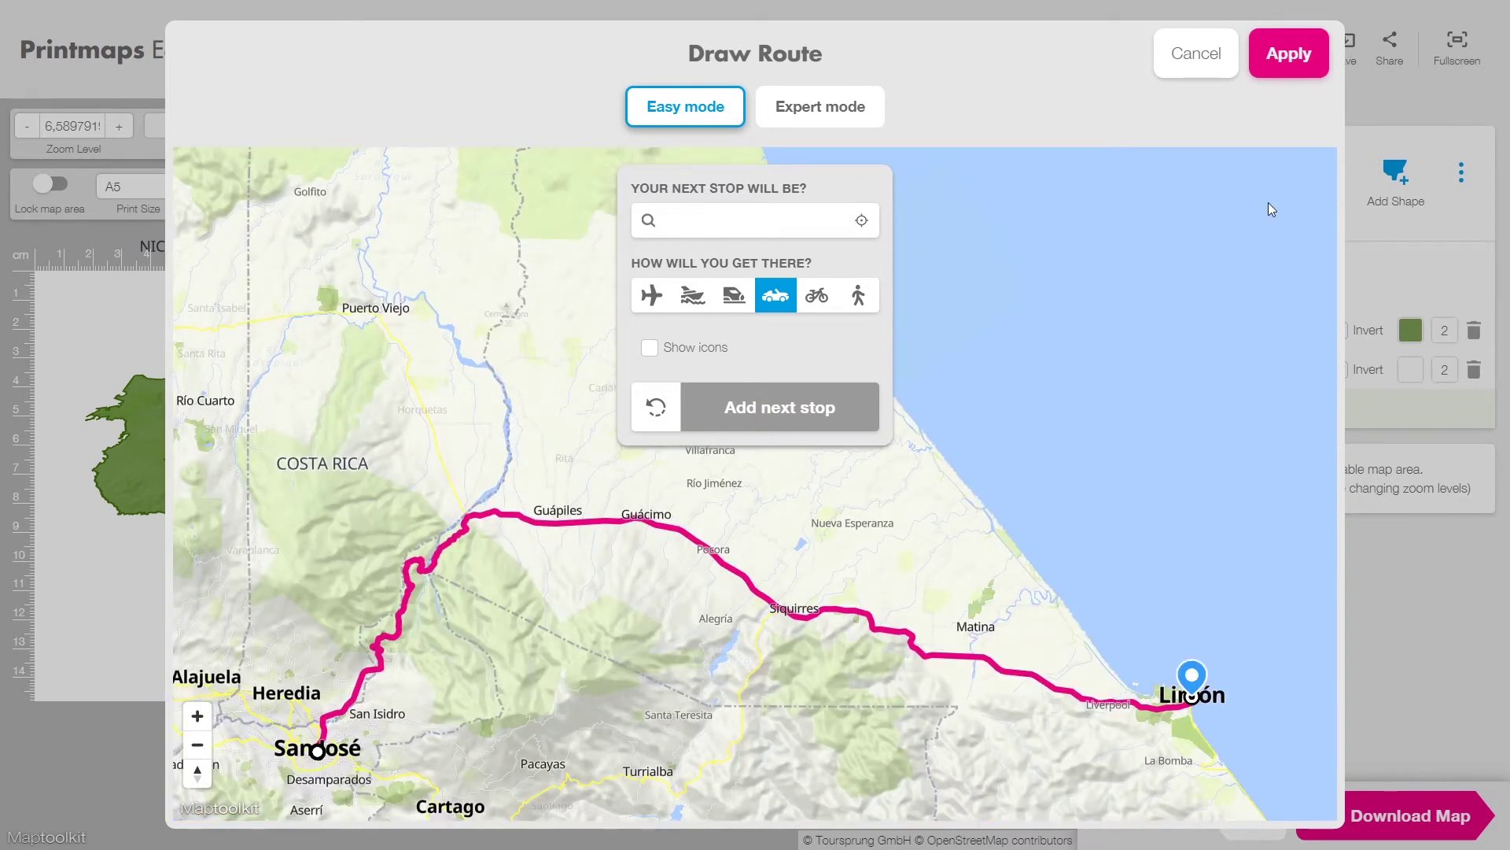
click(1288, 65)
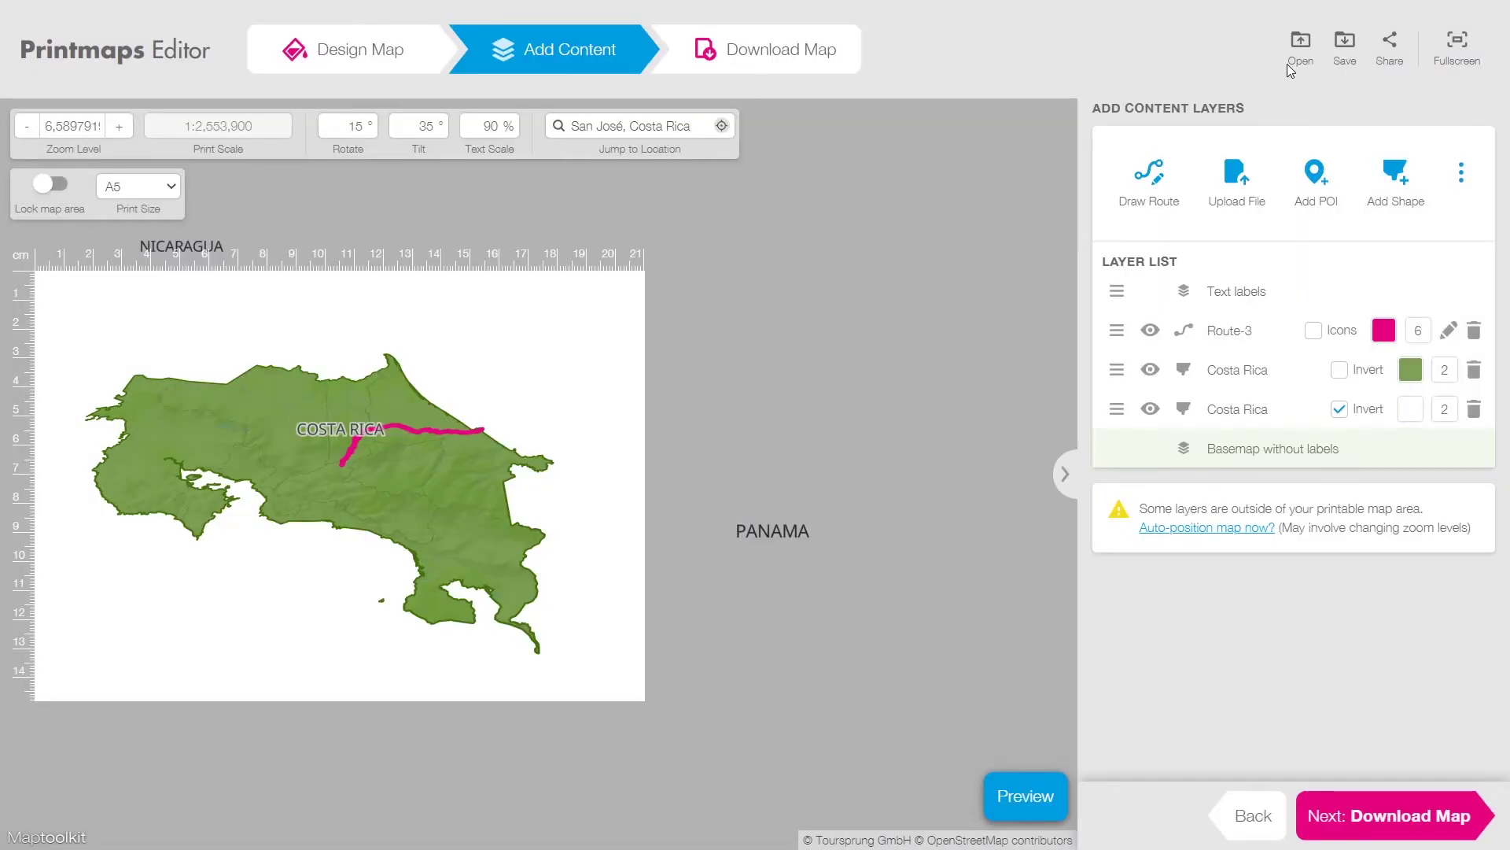
Change the San José–Limón route's colour to brown (AB6121) and its line width to 4
click(1382, 334)
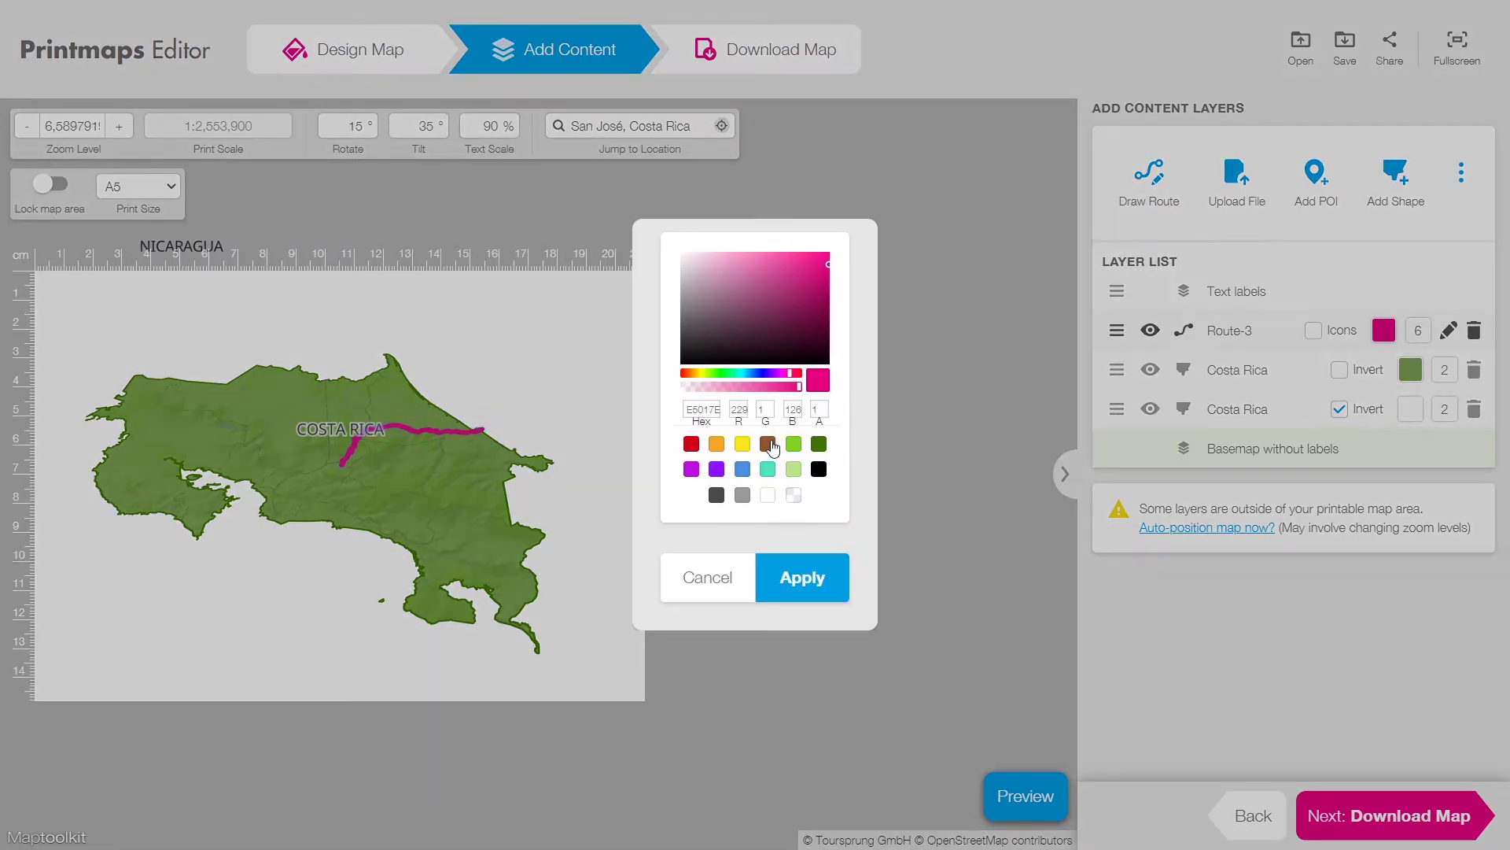
click(767, 445)
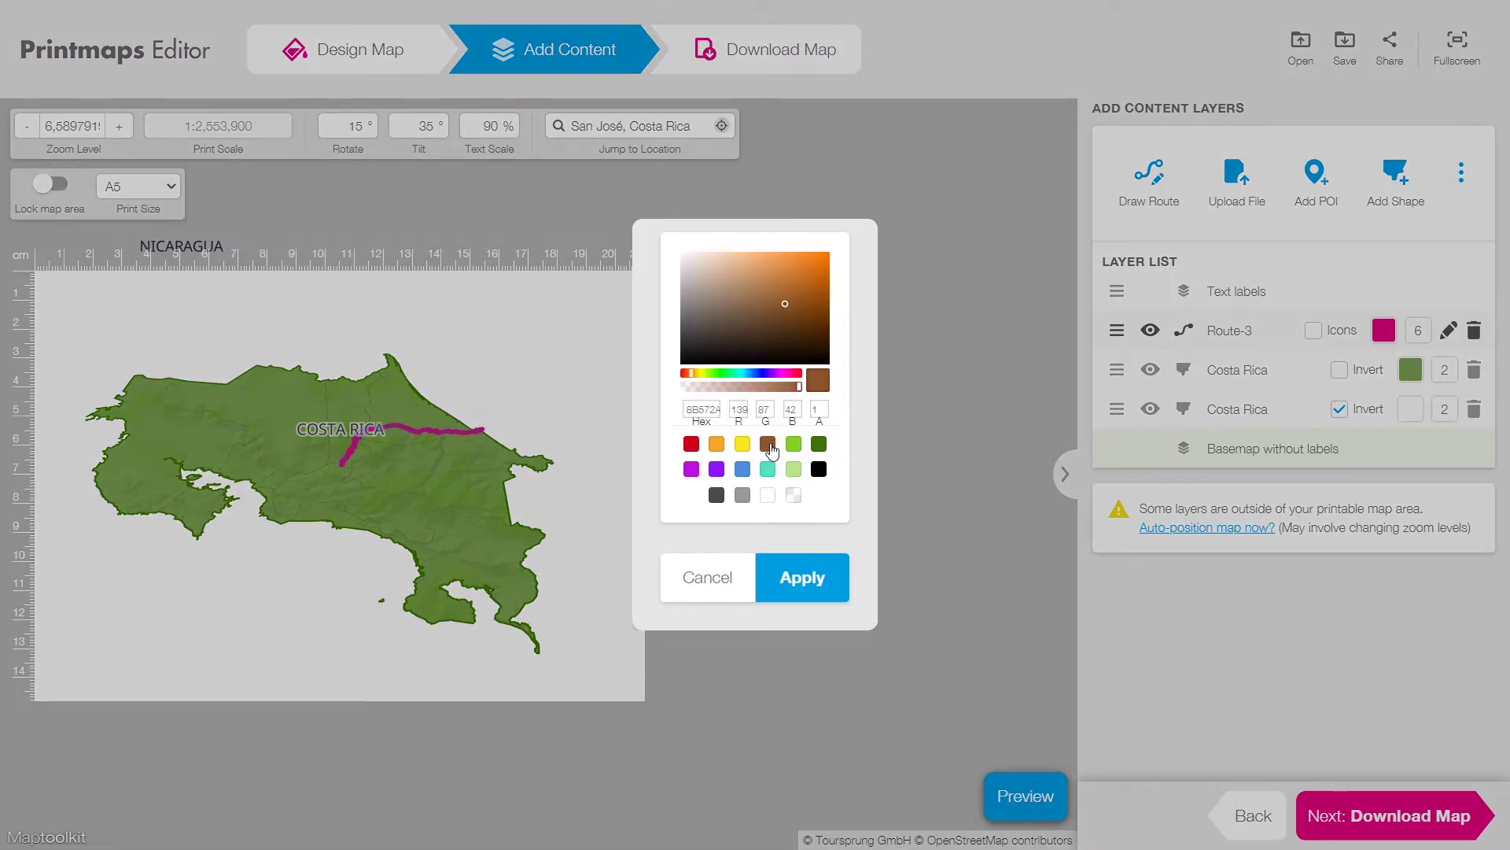
click(802, 290)
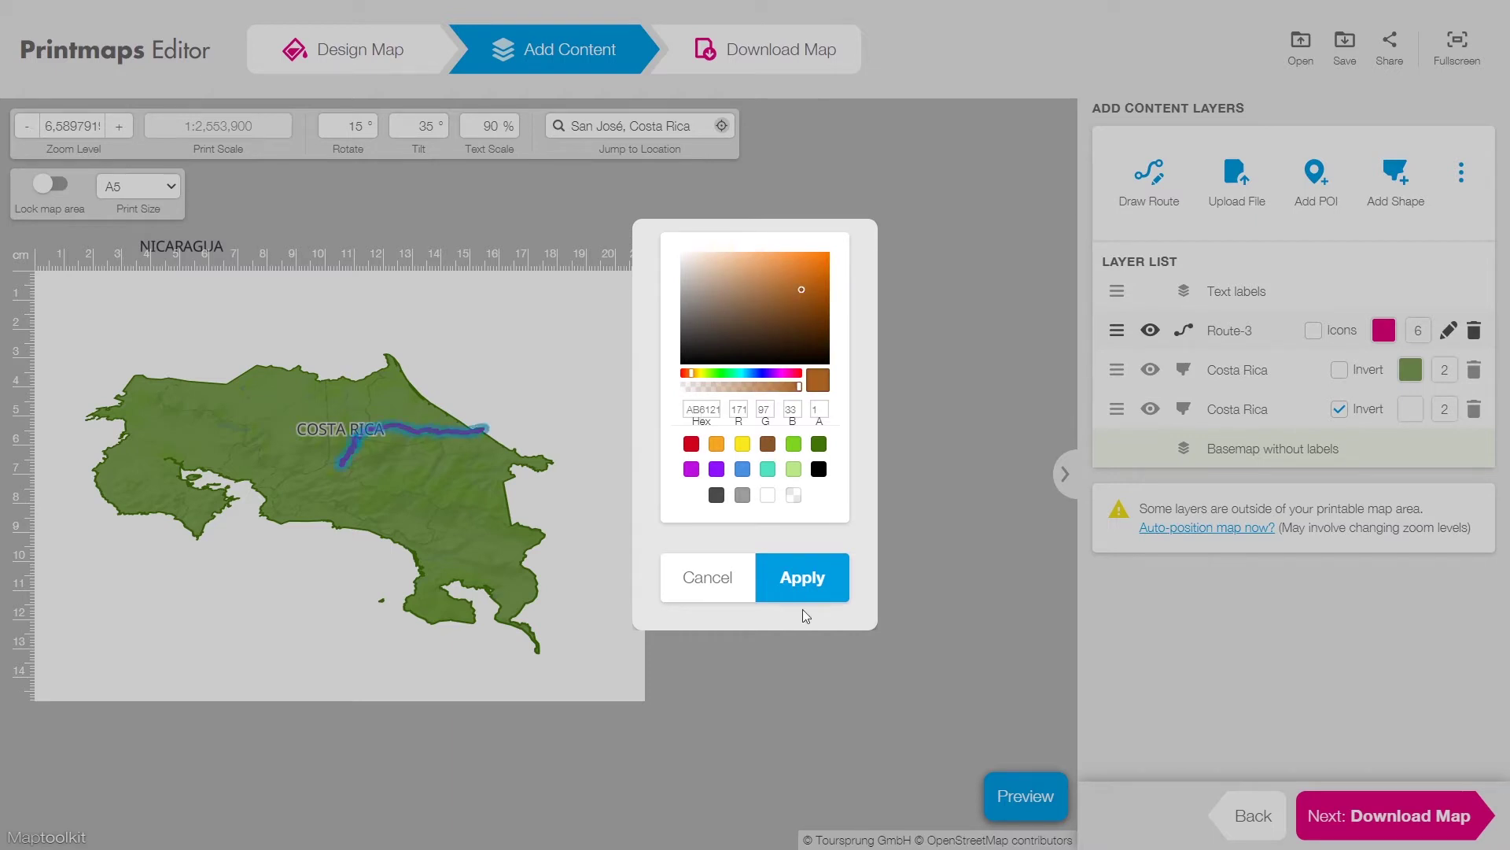
click(814, 582)
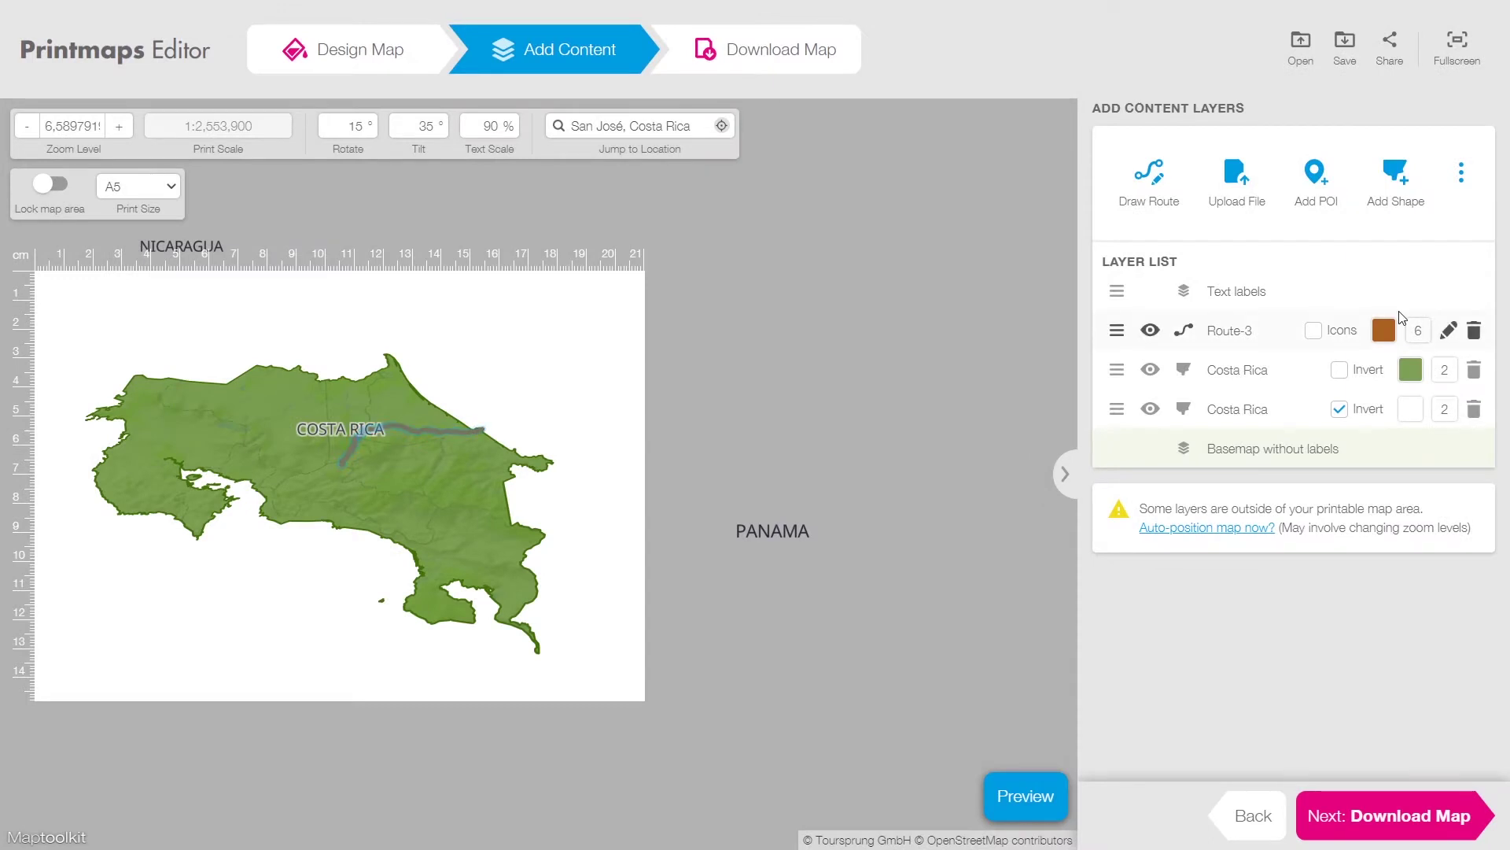
scroll(1424, 340, up, 2)
scroll(1424, 340, down, 7)
Start adding multiple POIs by spreadsheet and enter San José, Costa Rica, in the first row
click(1314, 197)
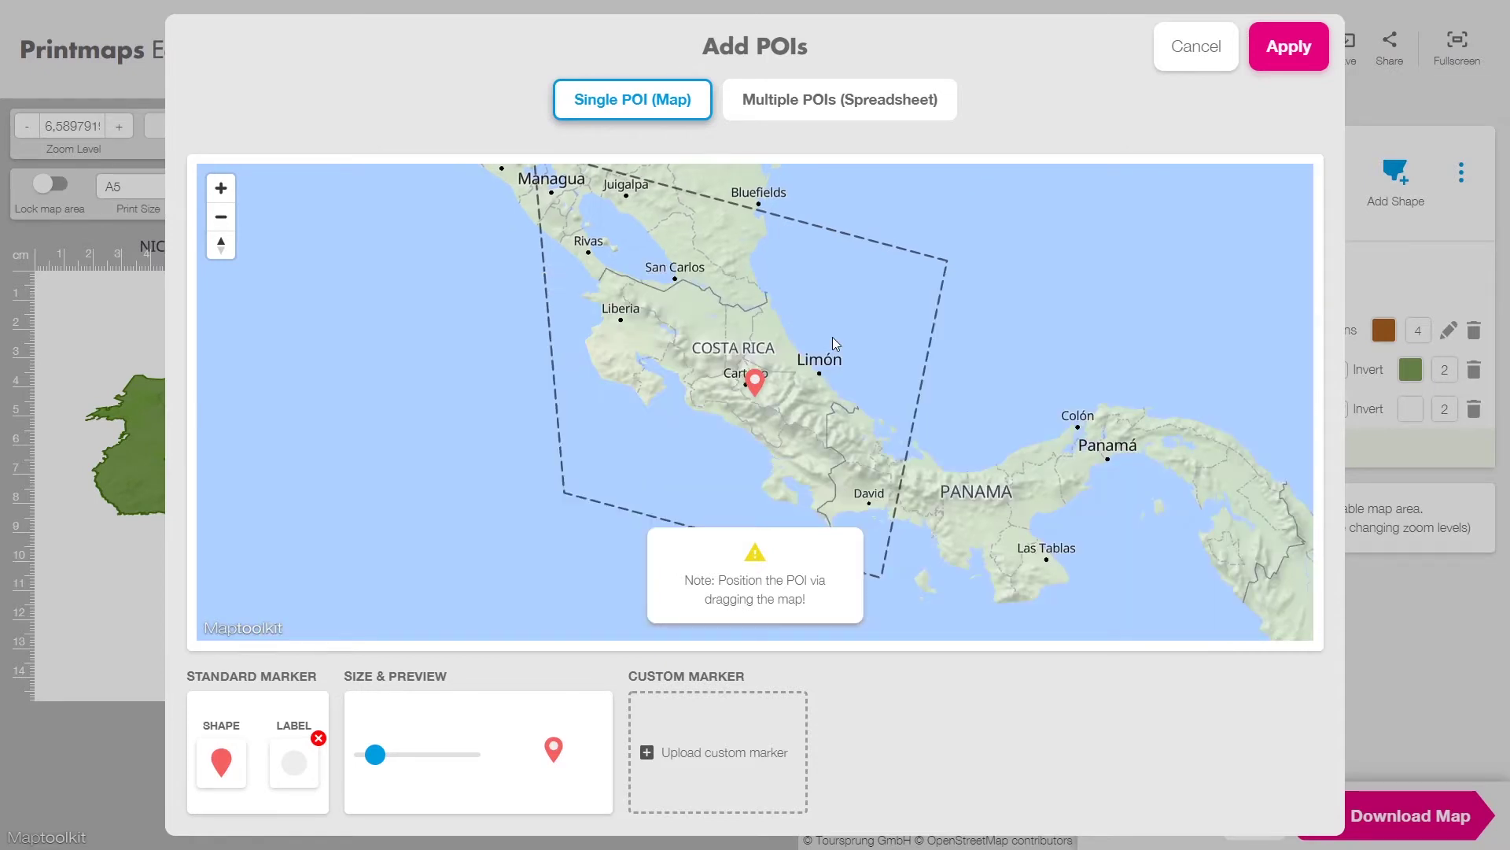
click(839, 99)
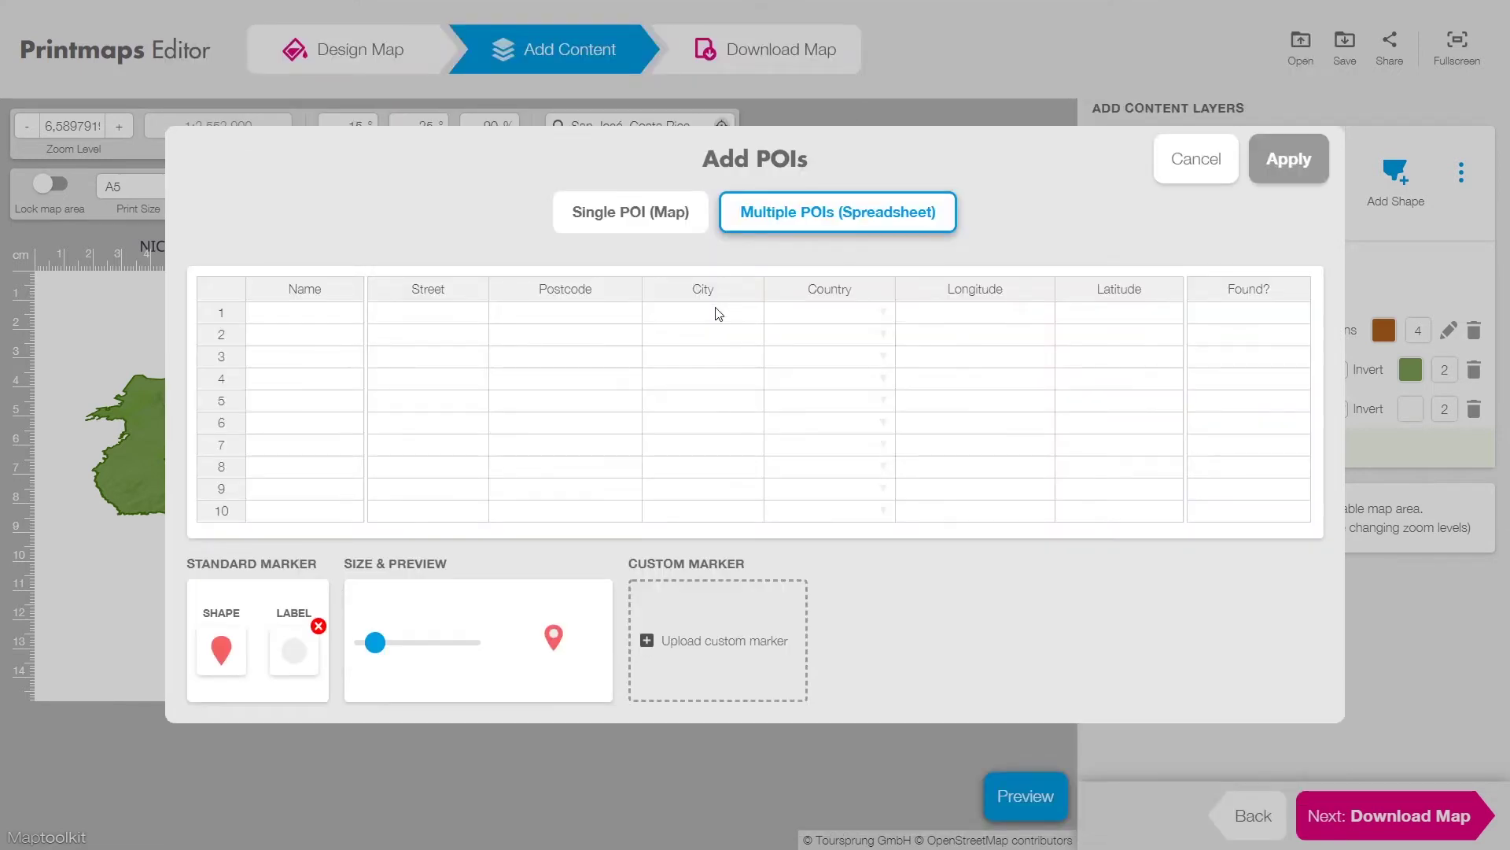
click(716, 315)
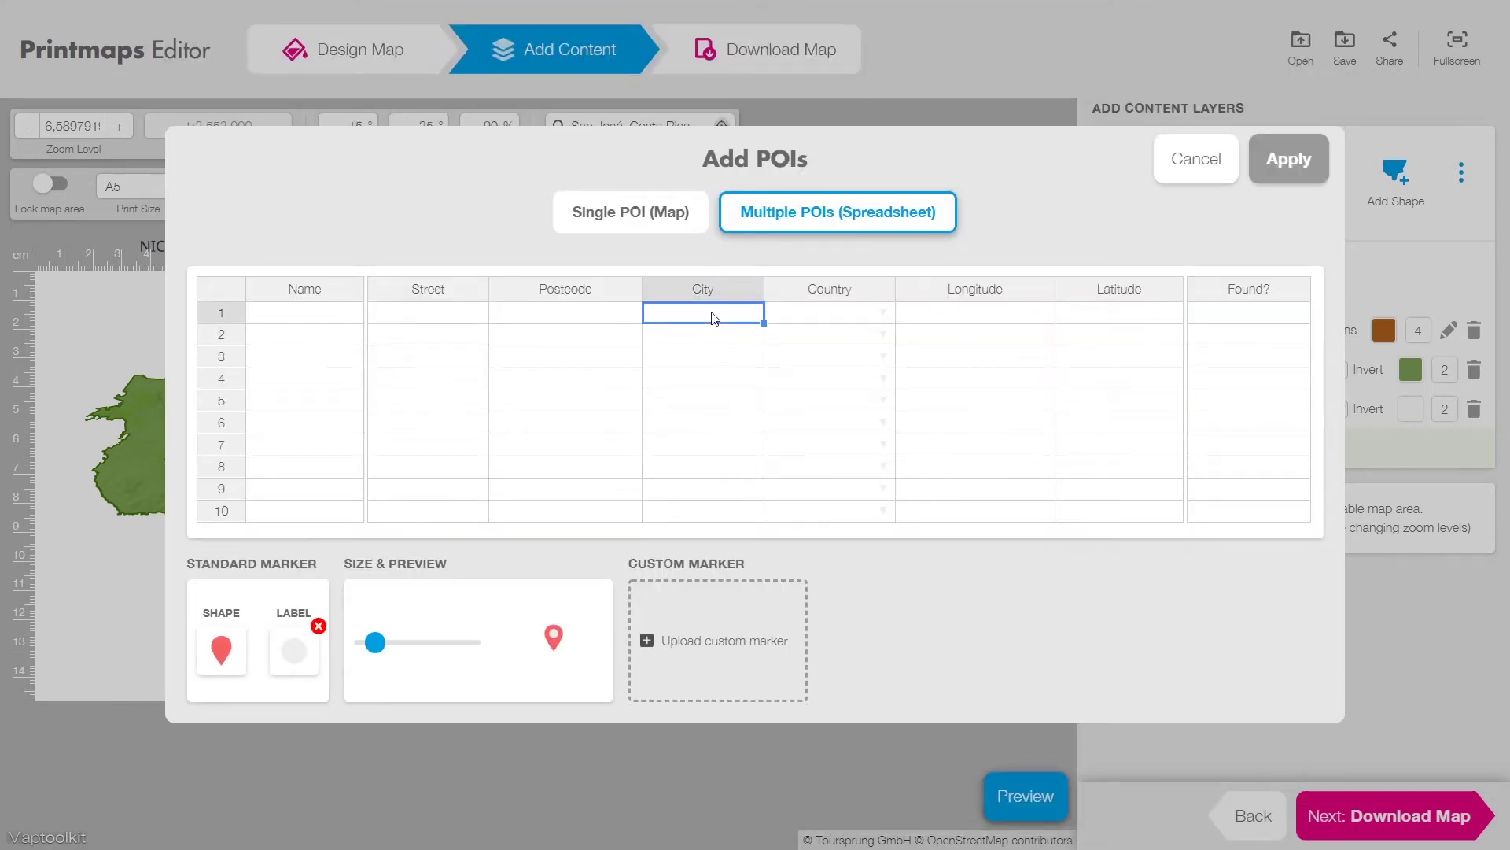
text(san josé)
key(Tab)
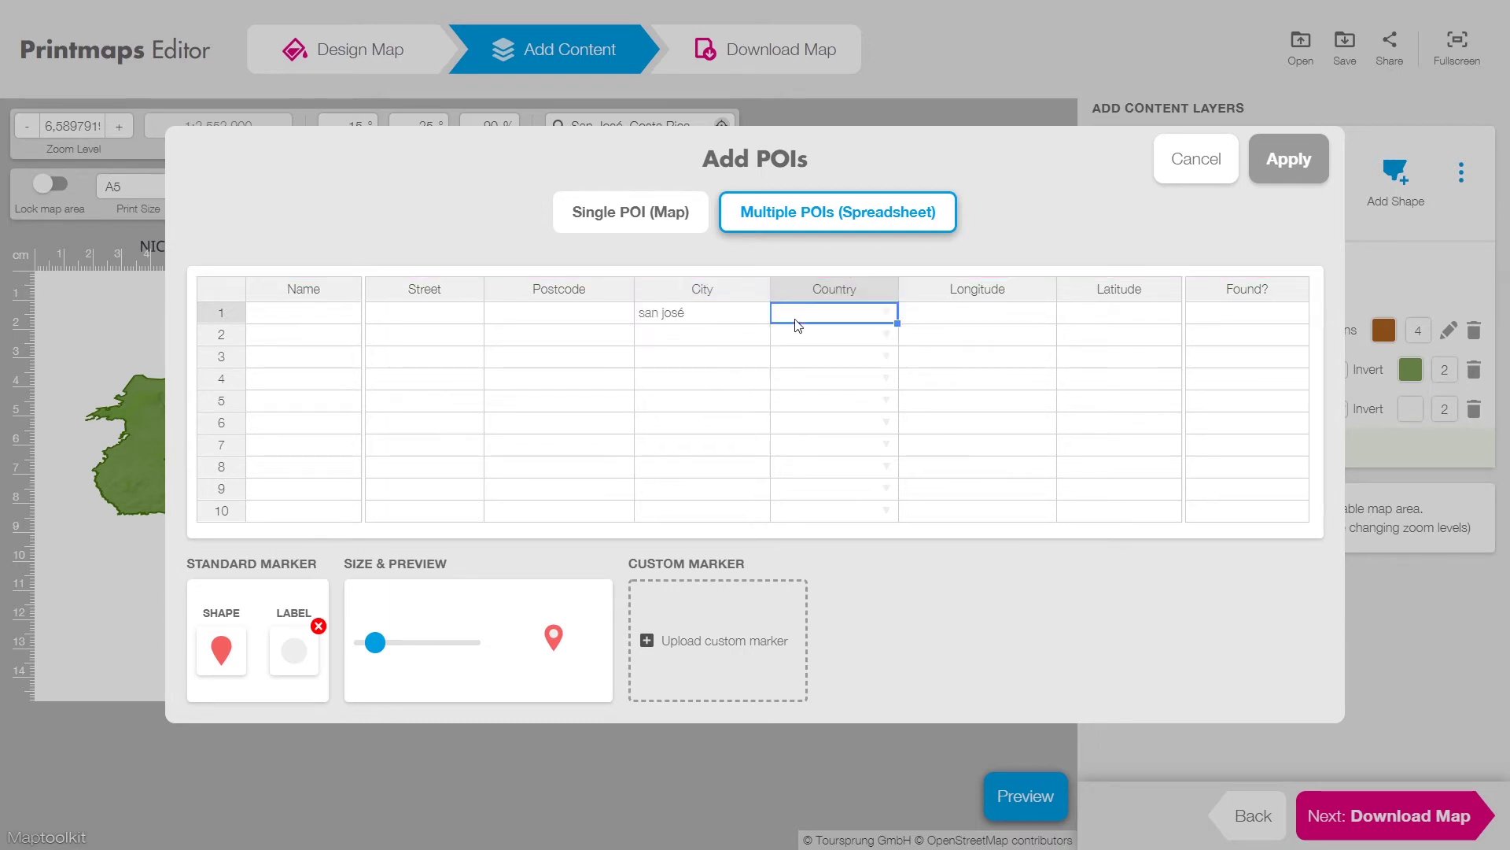
text(costa)
click(818, 340)
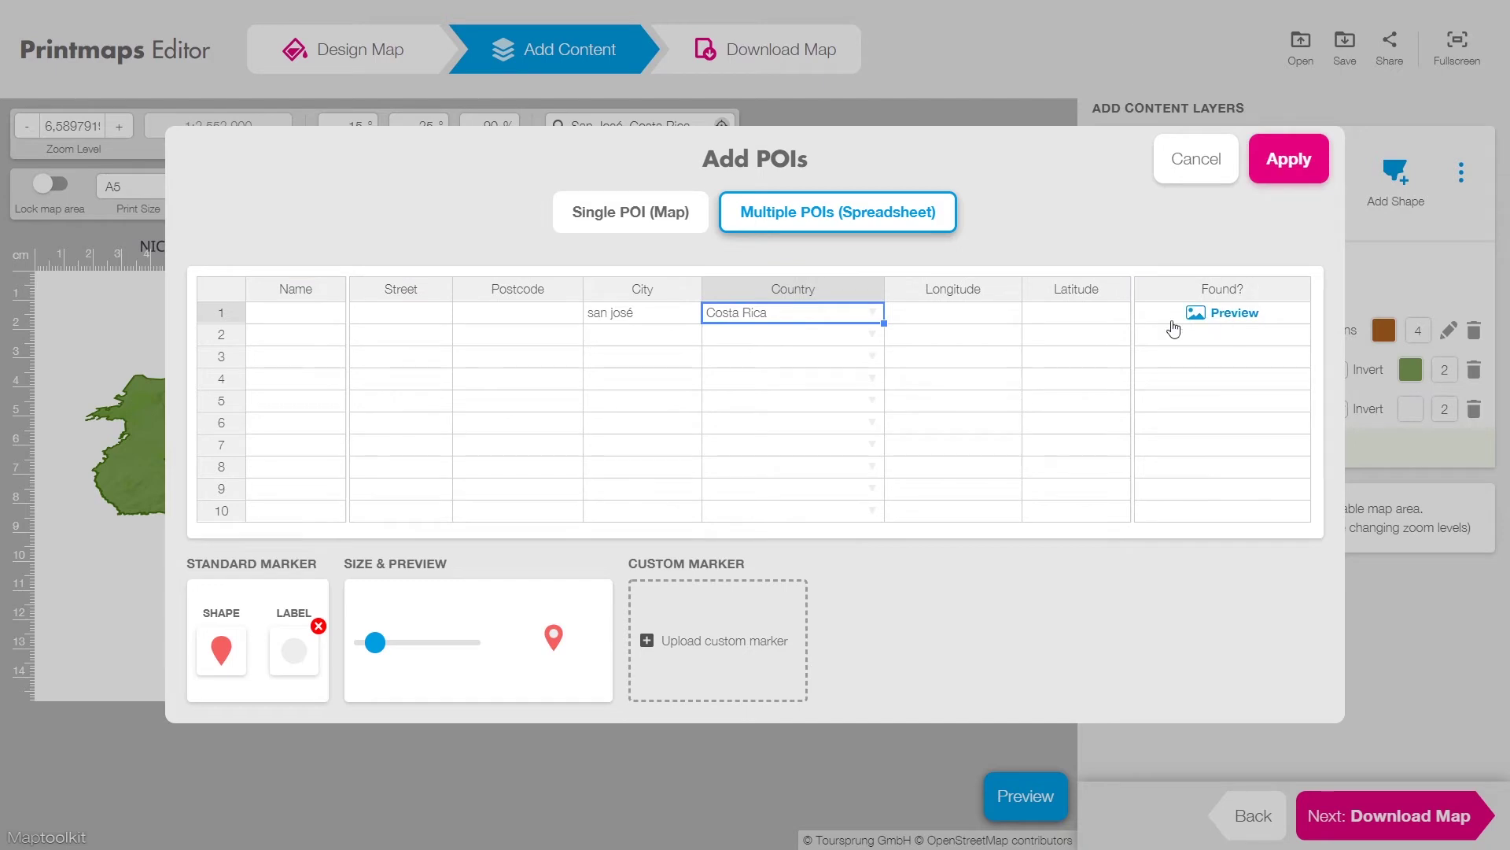
Enter Limón, Costa Rica, as the second POI in the spreadsheet
click(629, 339)
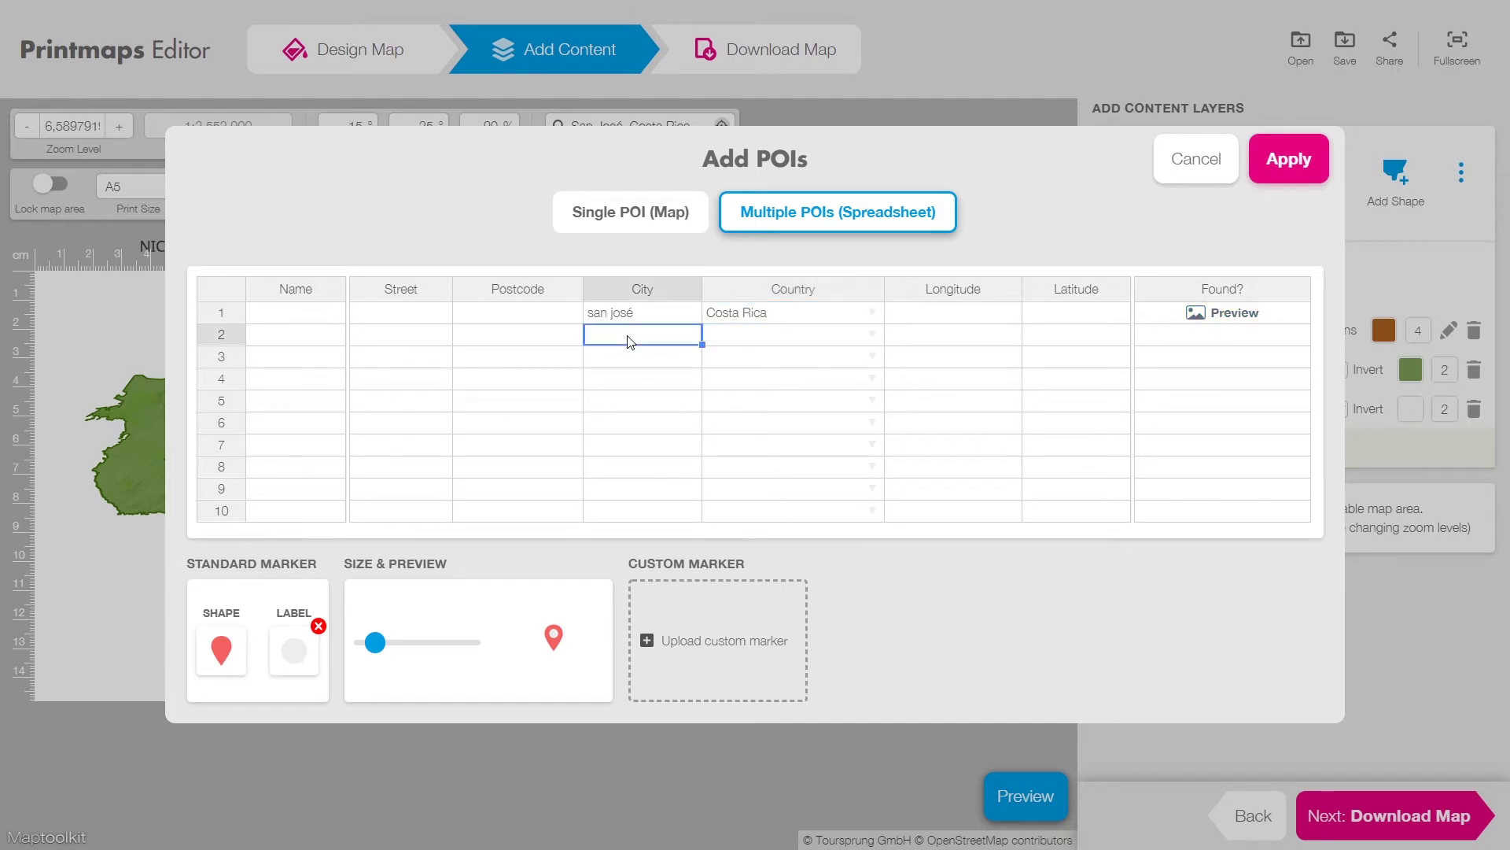
text(limón)
click(764, 339)
text(costa rica)
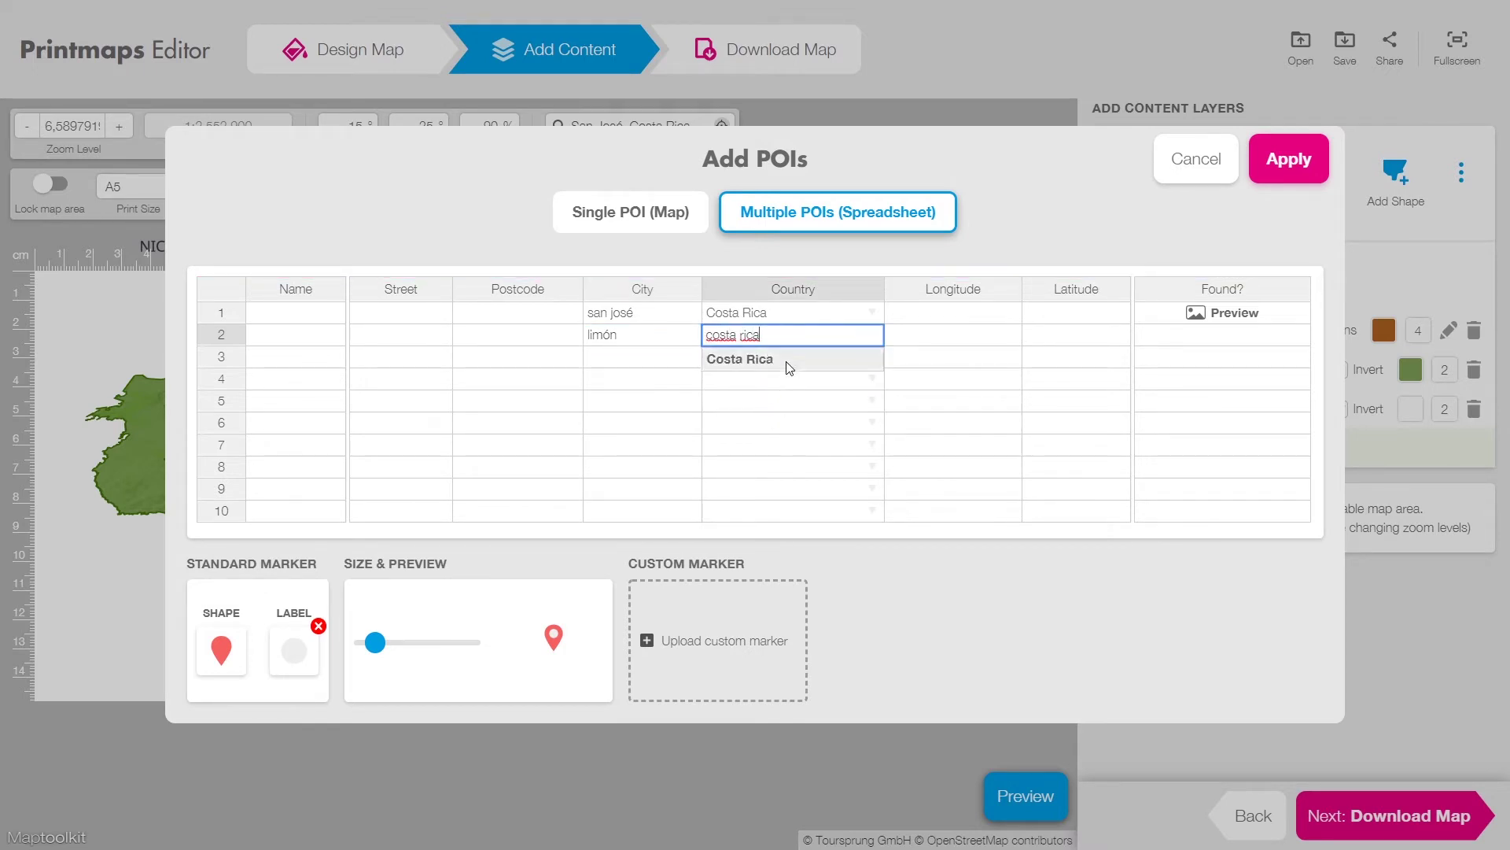
click(788, 361)
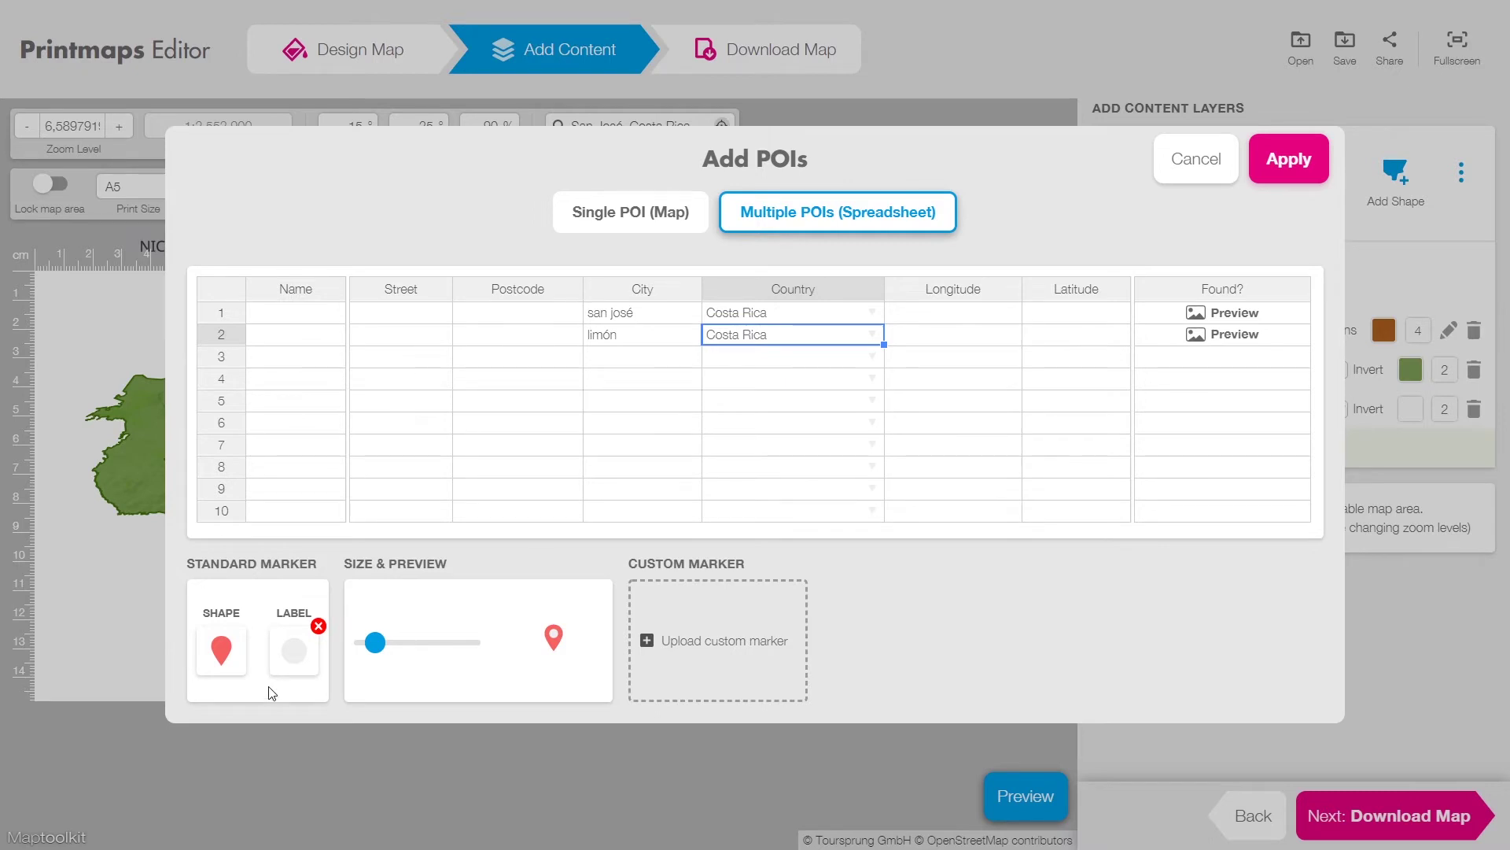
Change the standard marker's shape to a black circle
click(223, 652)
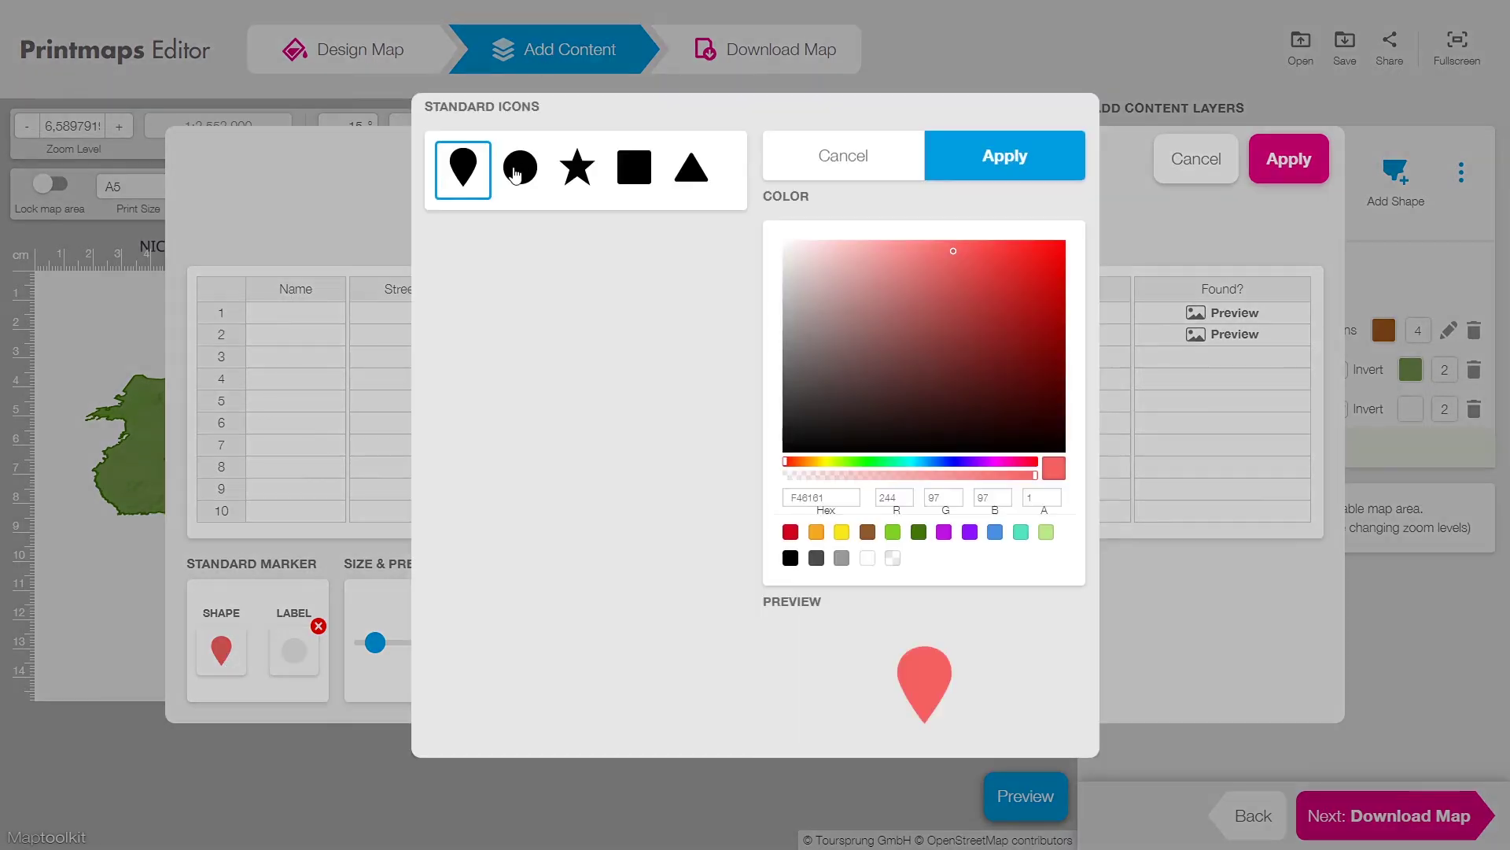
click(516, 170)
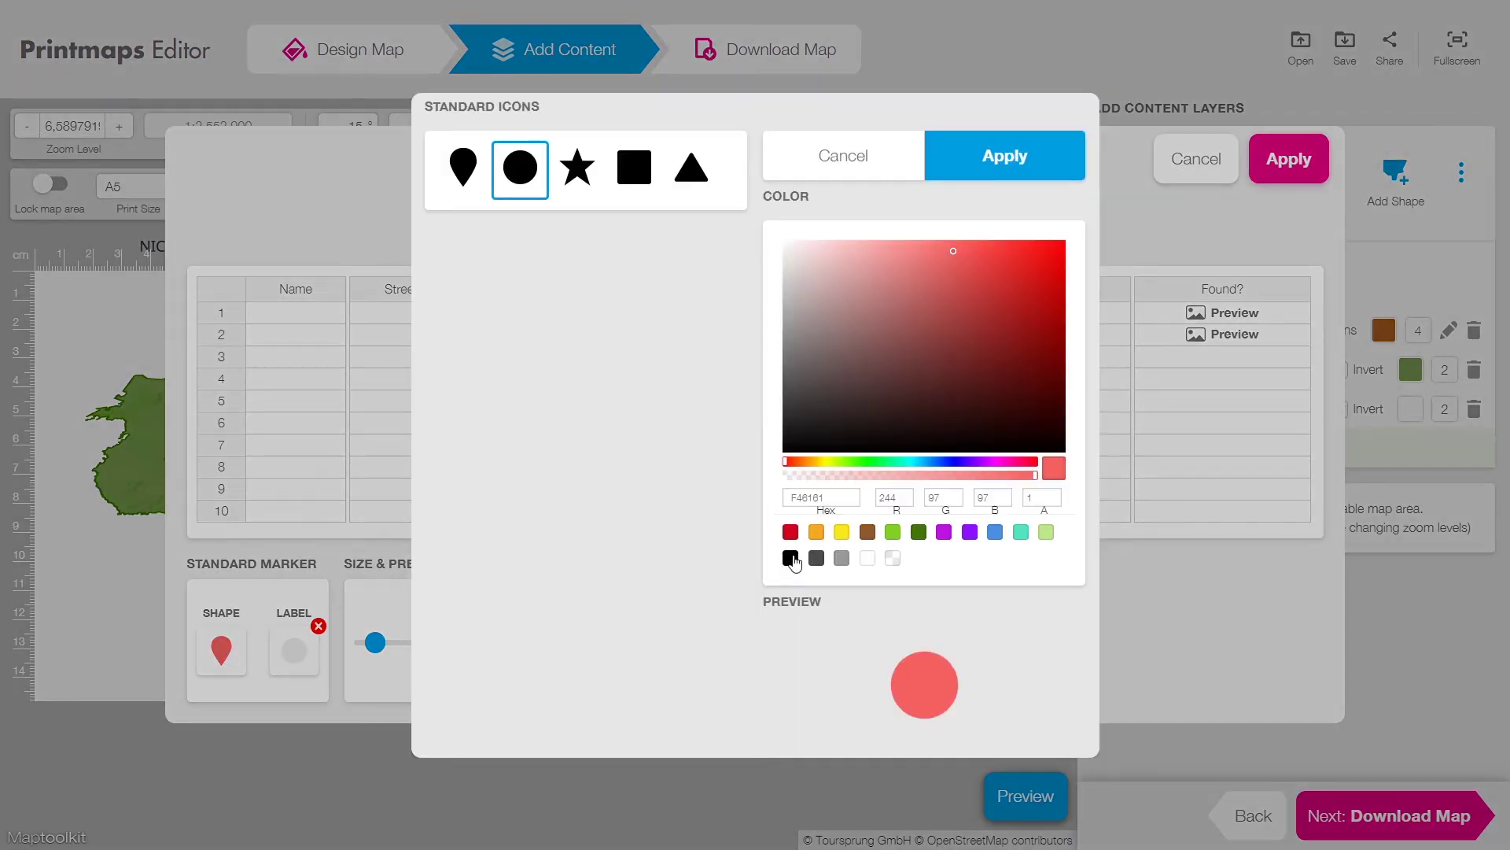
click(791, 558)
click(1005, 157)
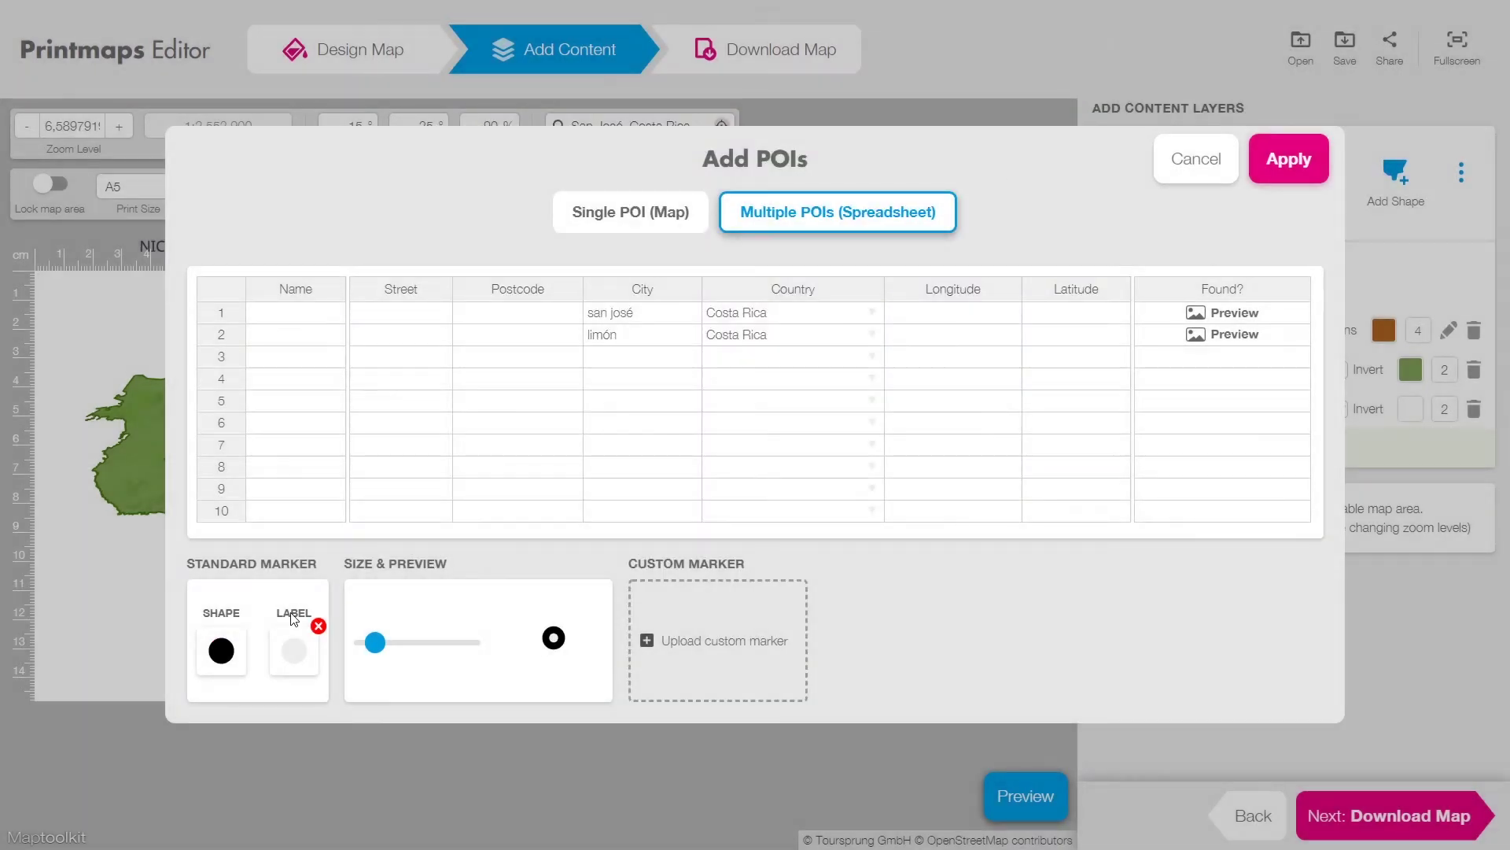
Colour the marker's circle label black and add the two POIs to the map
click(294, 650)
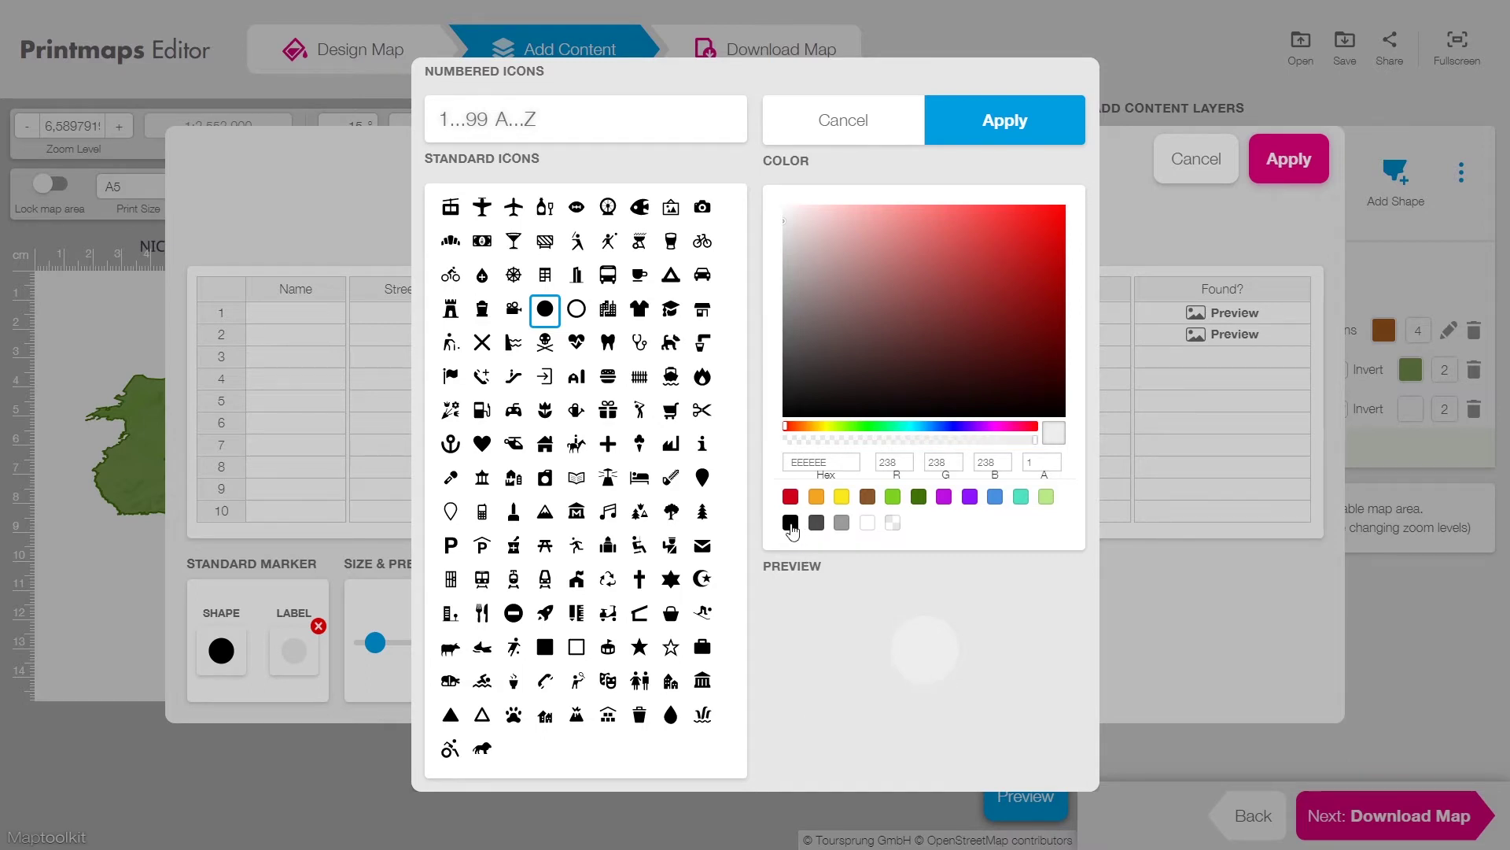
click(790, 523)
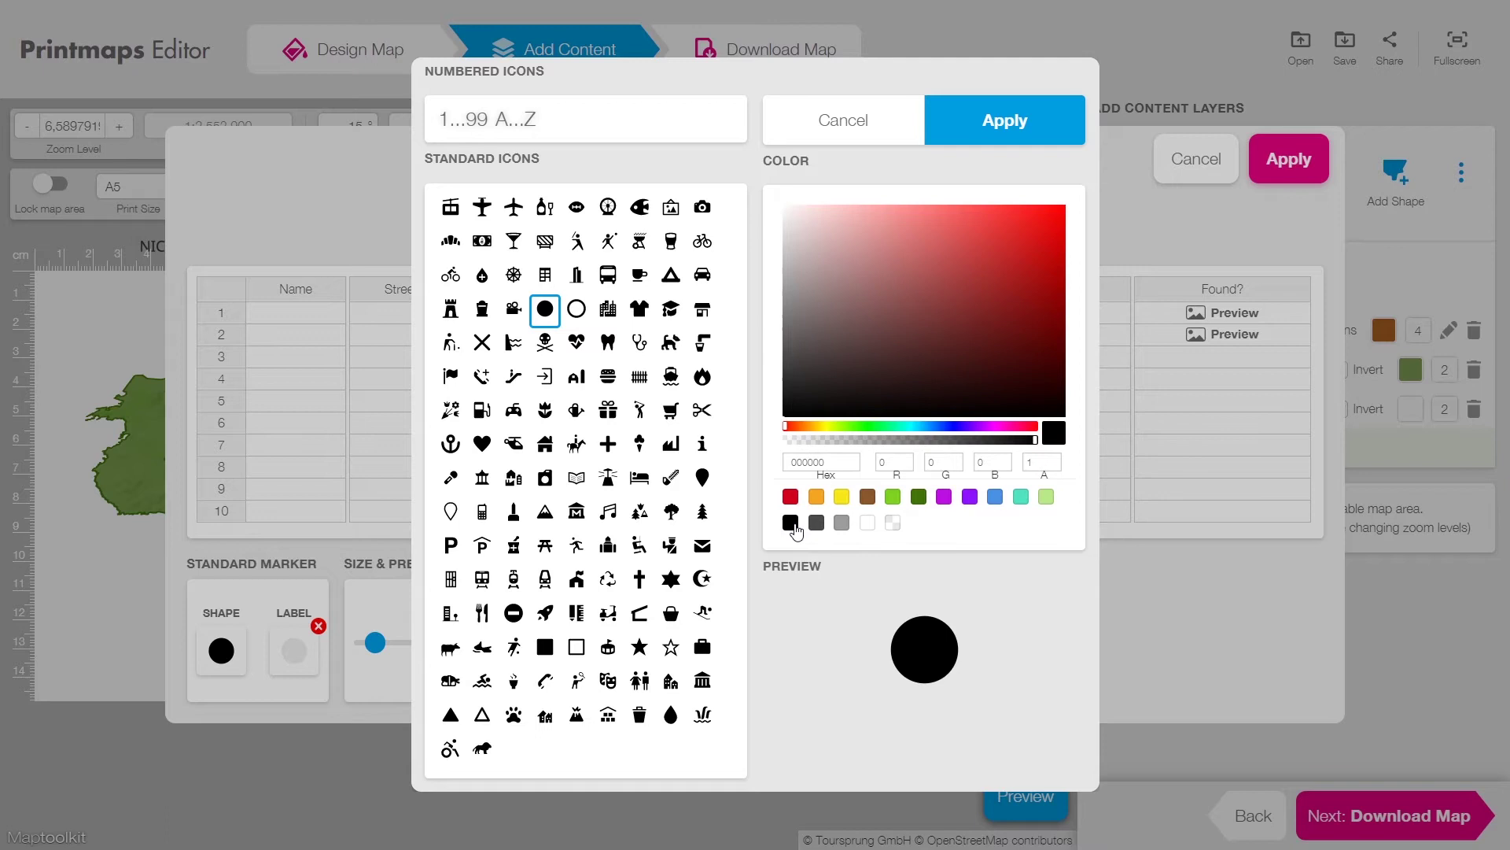
click(989, 119)
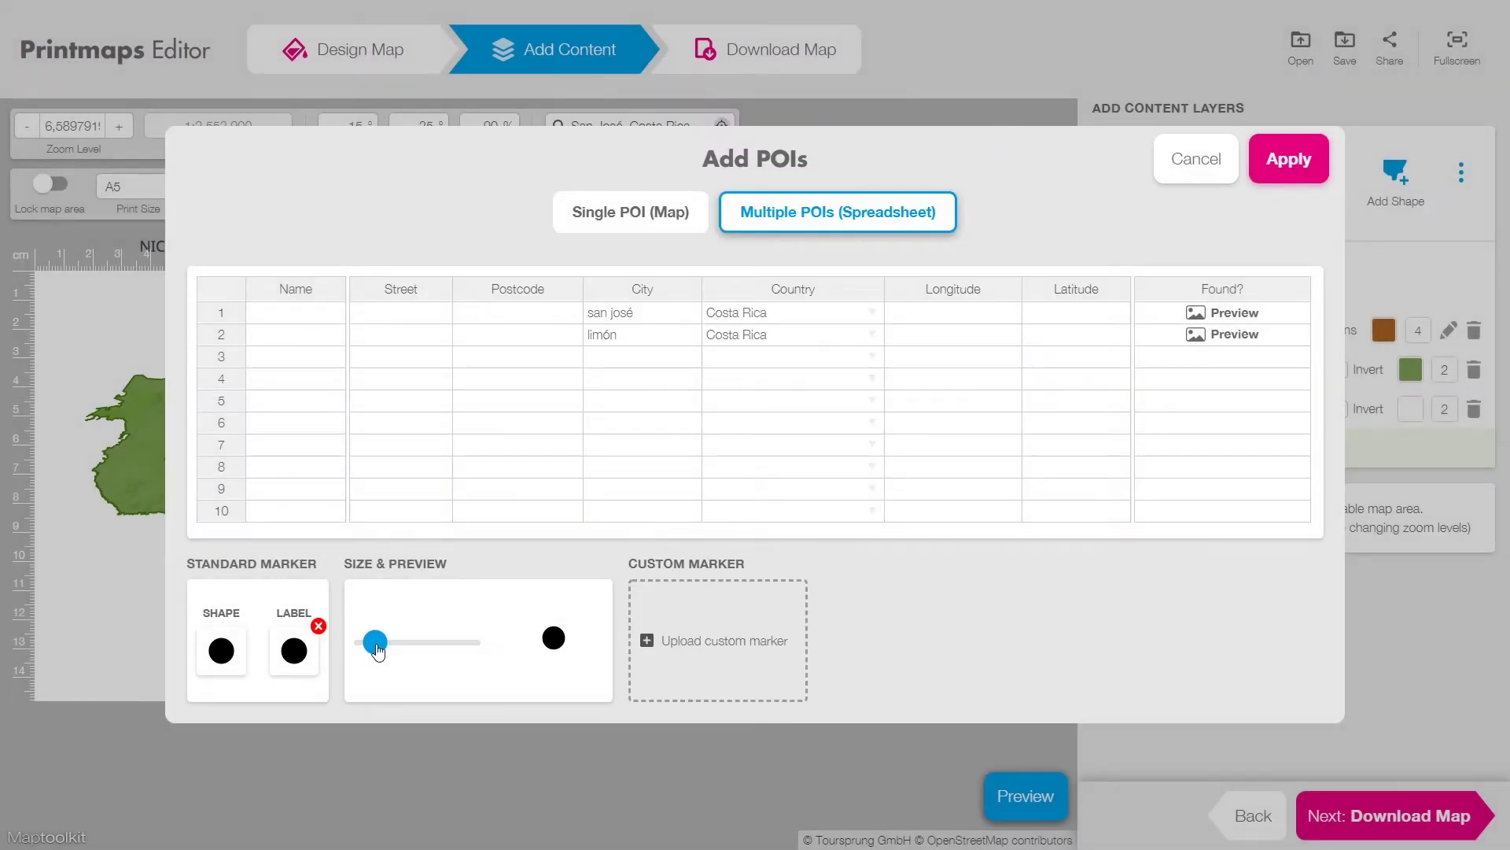
mouse_move(374, 642)
mouse_down()
mouse_move(454, 667)
mouse_move(370, 662)
mouse_up()
click(1298, 164)
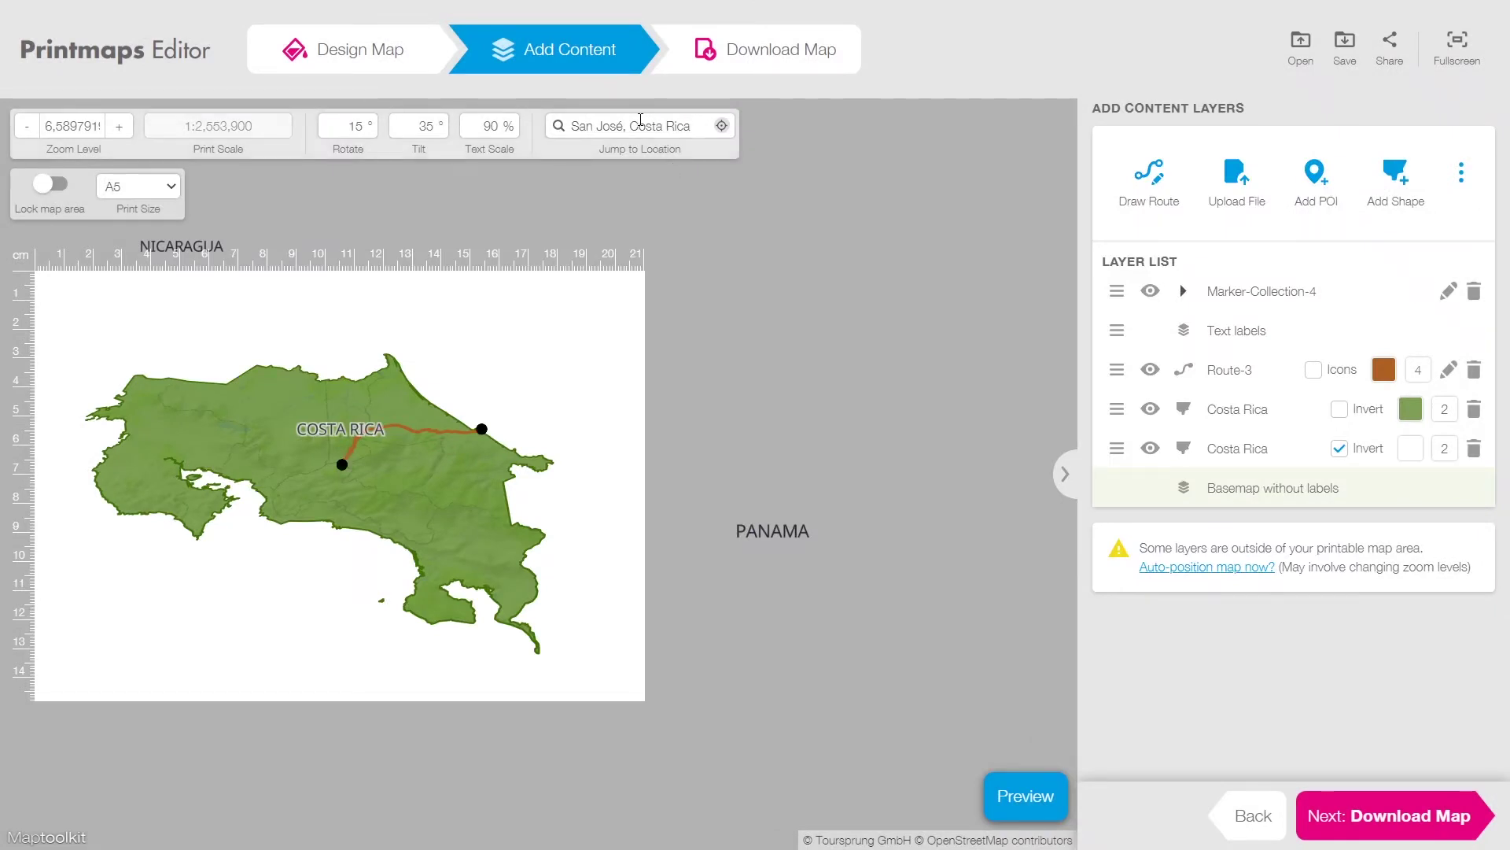
Jump the map's location to Manila, Philippines
double_click(641, 119)
click(641, 120)
key(ctrl+a)
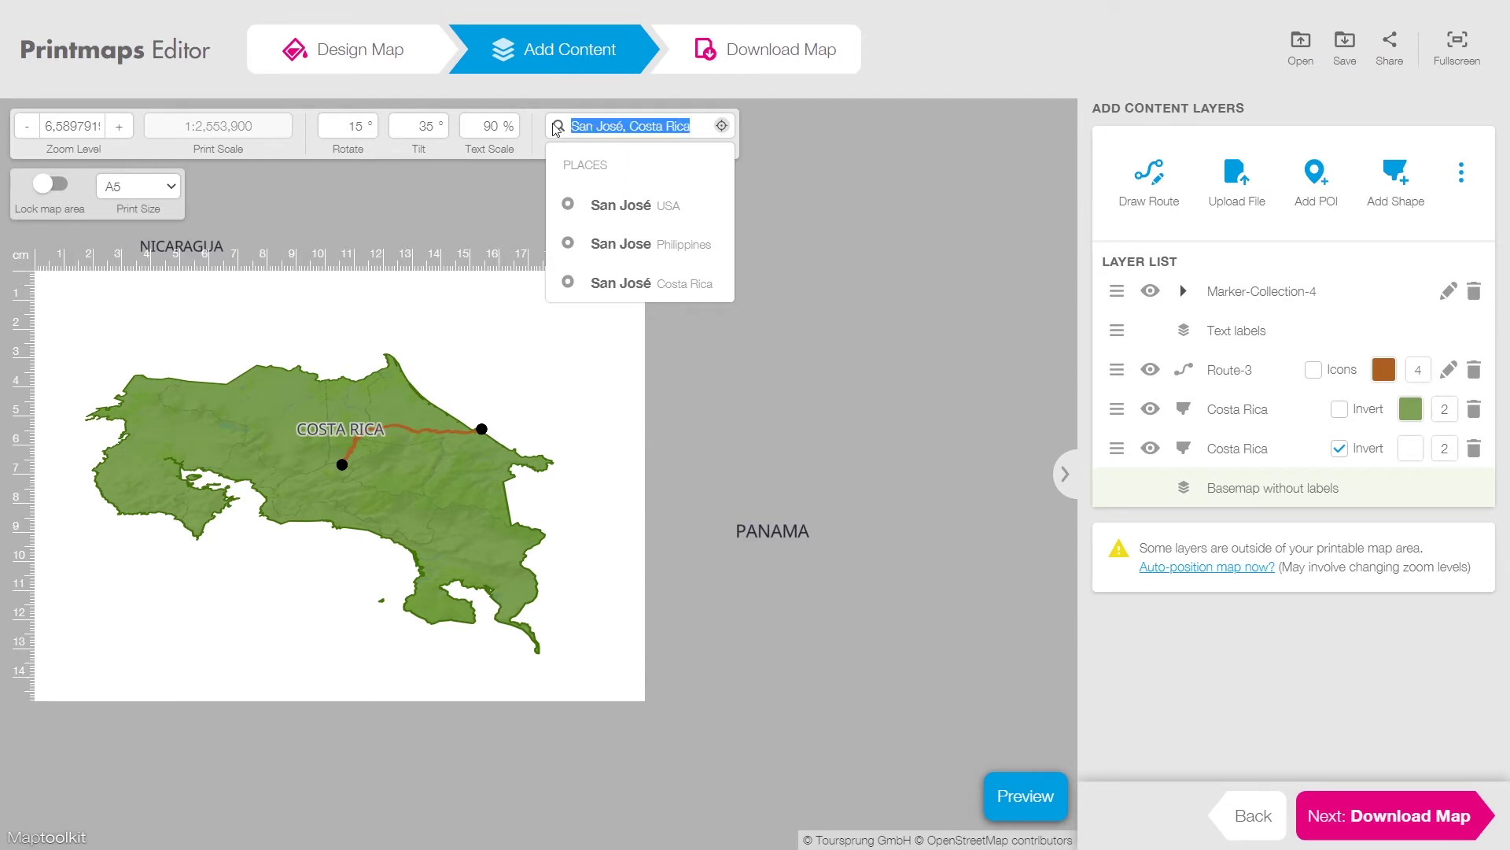
click(557, 126)
key(BackSpace)
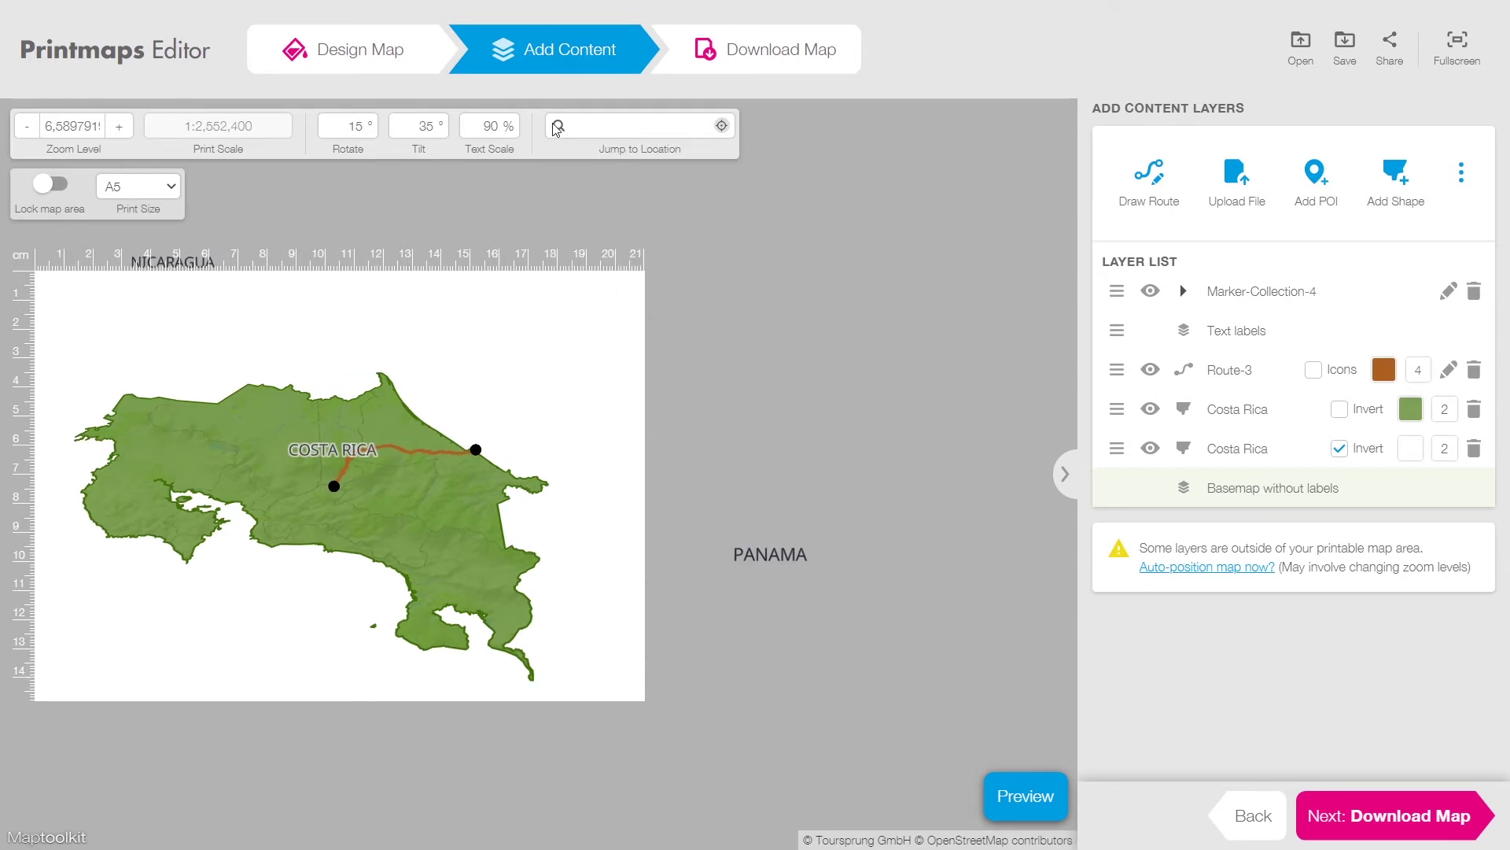
text(Manila)
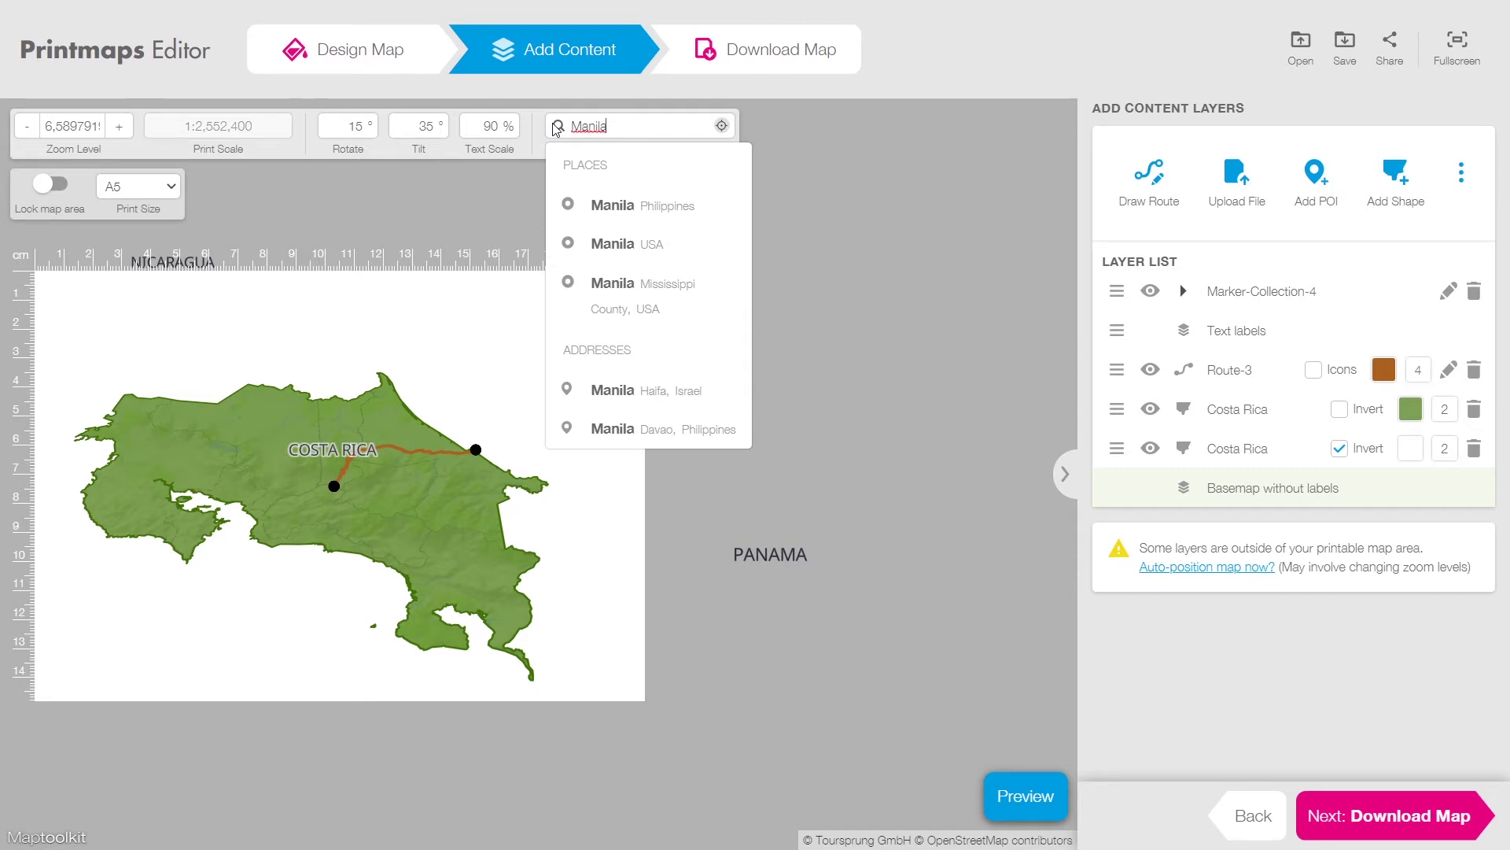
click(620, 219)
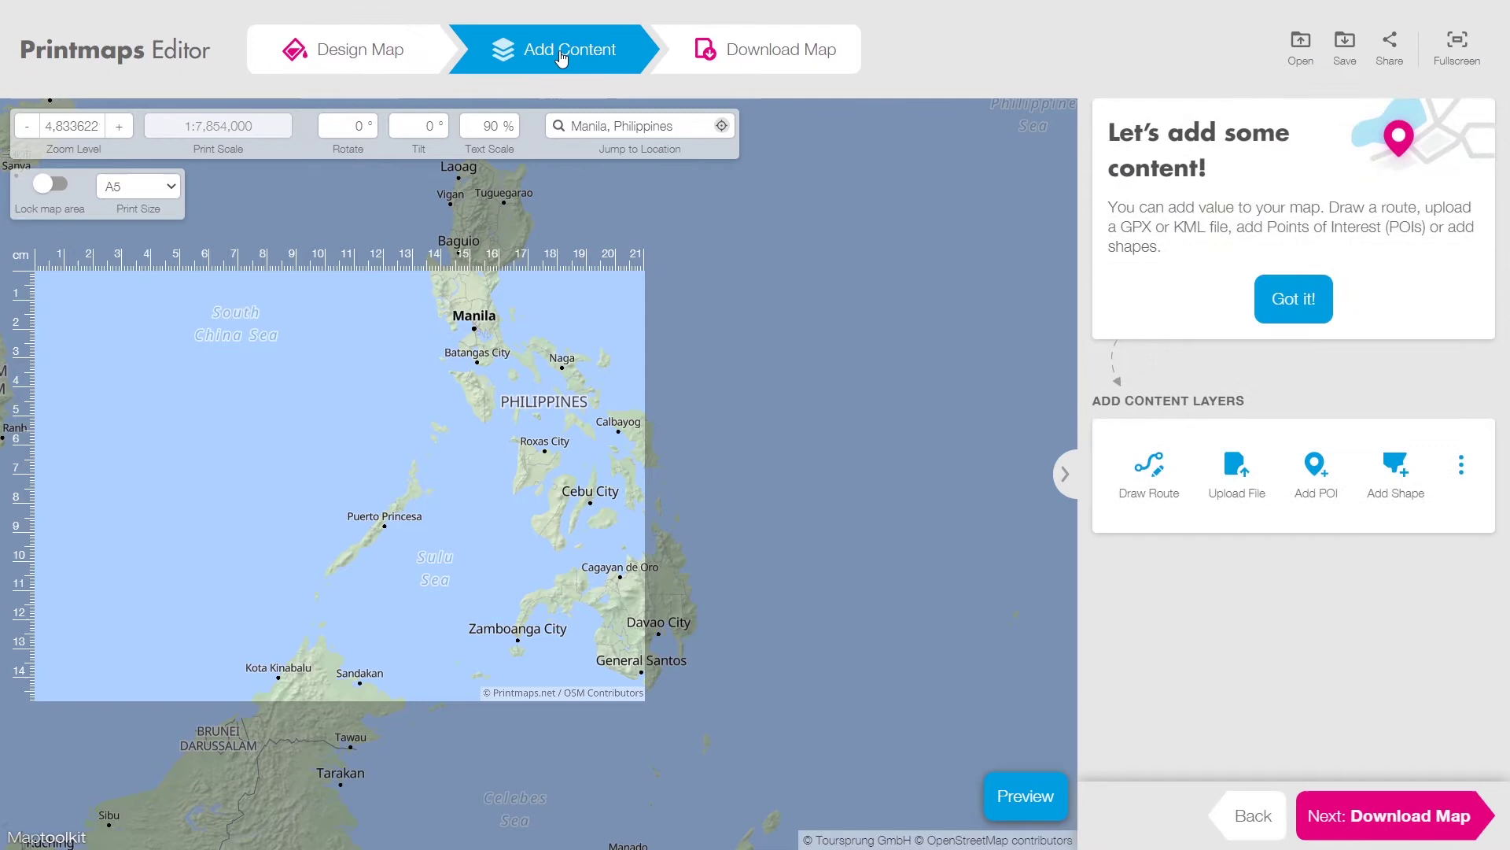
Add an easy-mode plane route from Cebu City to Puerto Princesa, Philippines, without transport icons
click(1153, 469)
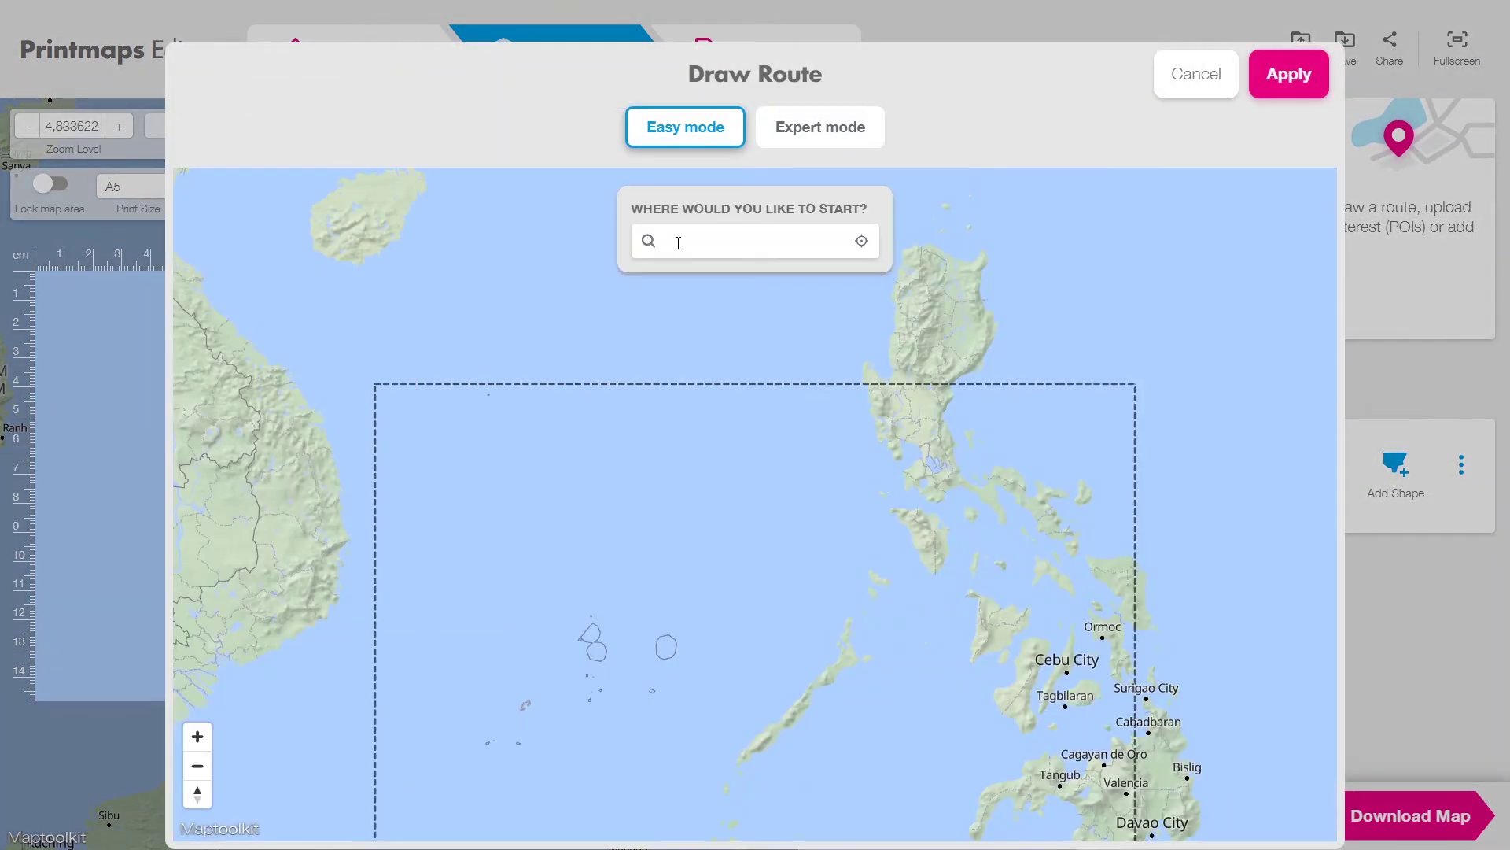
click(678, 242)
text(cebu city)
click(700, 324)
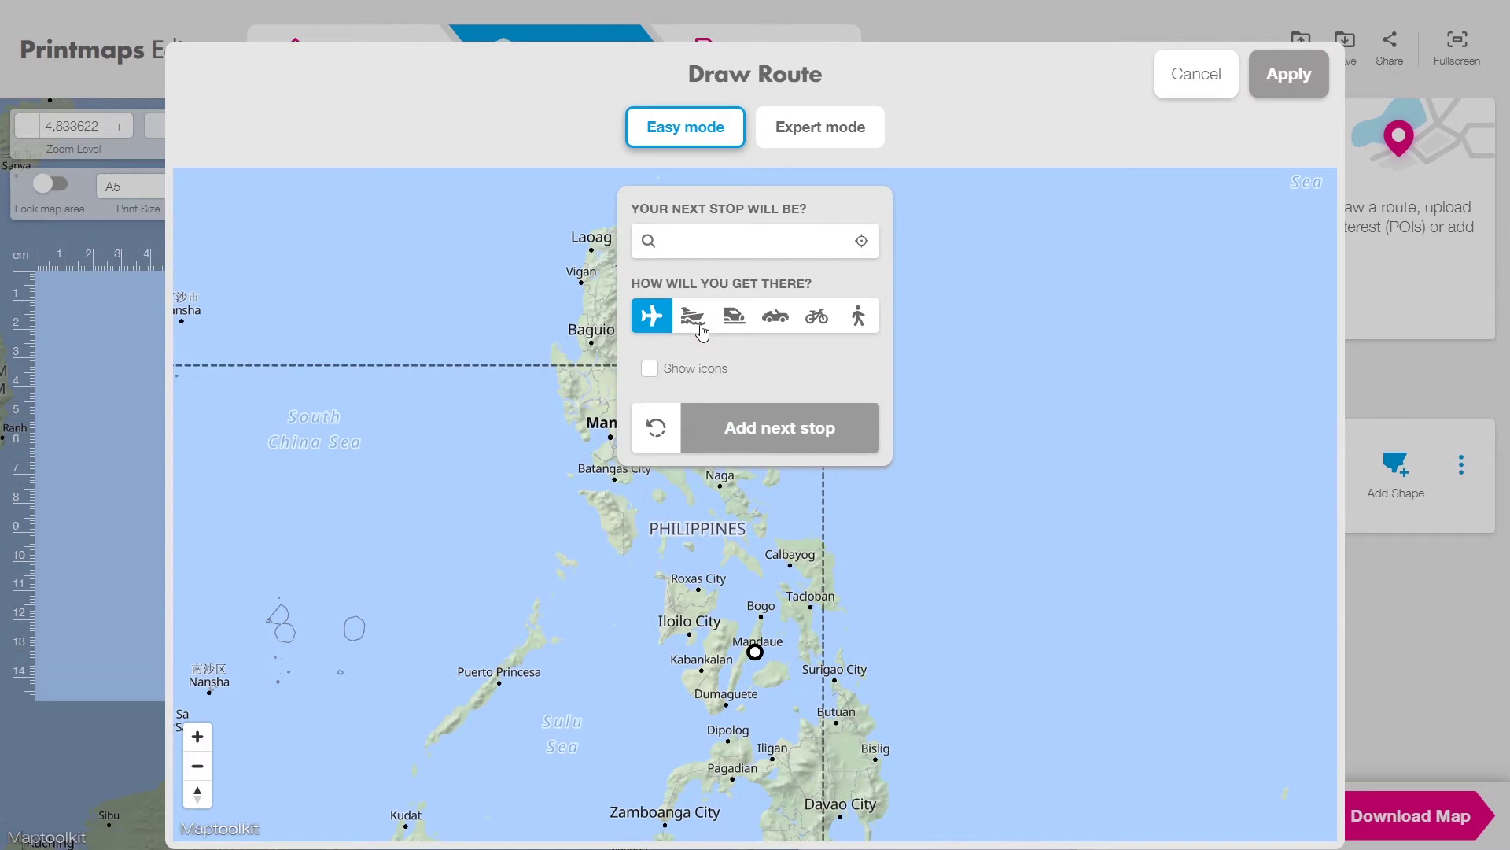
click(699, 243)
text(Puerto Princesa)
click(735, 327)
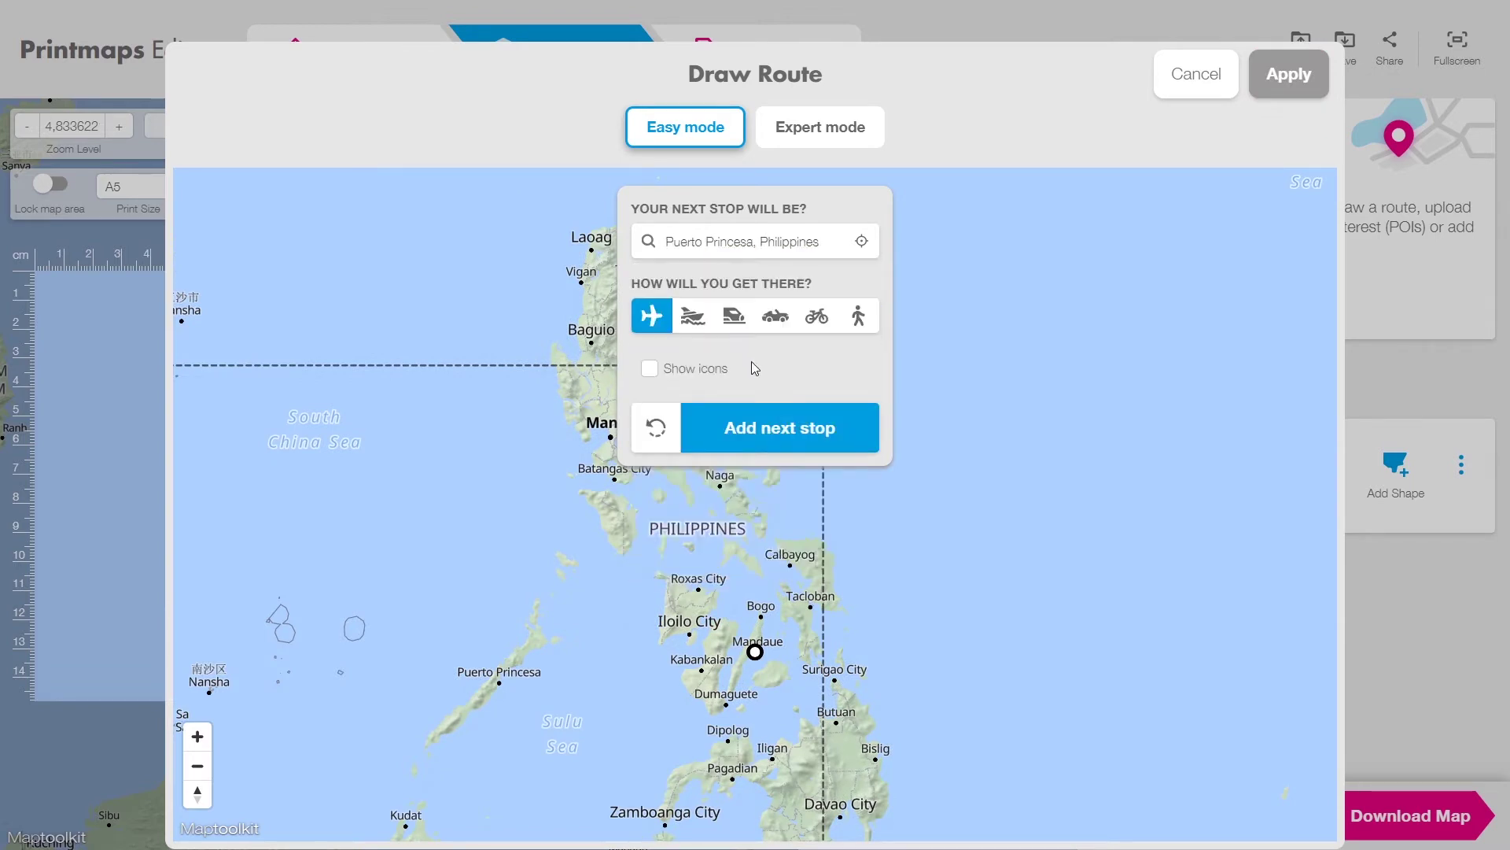
click(775, 431)
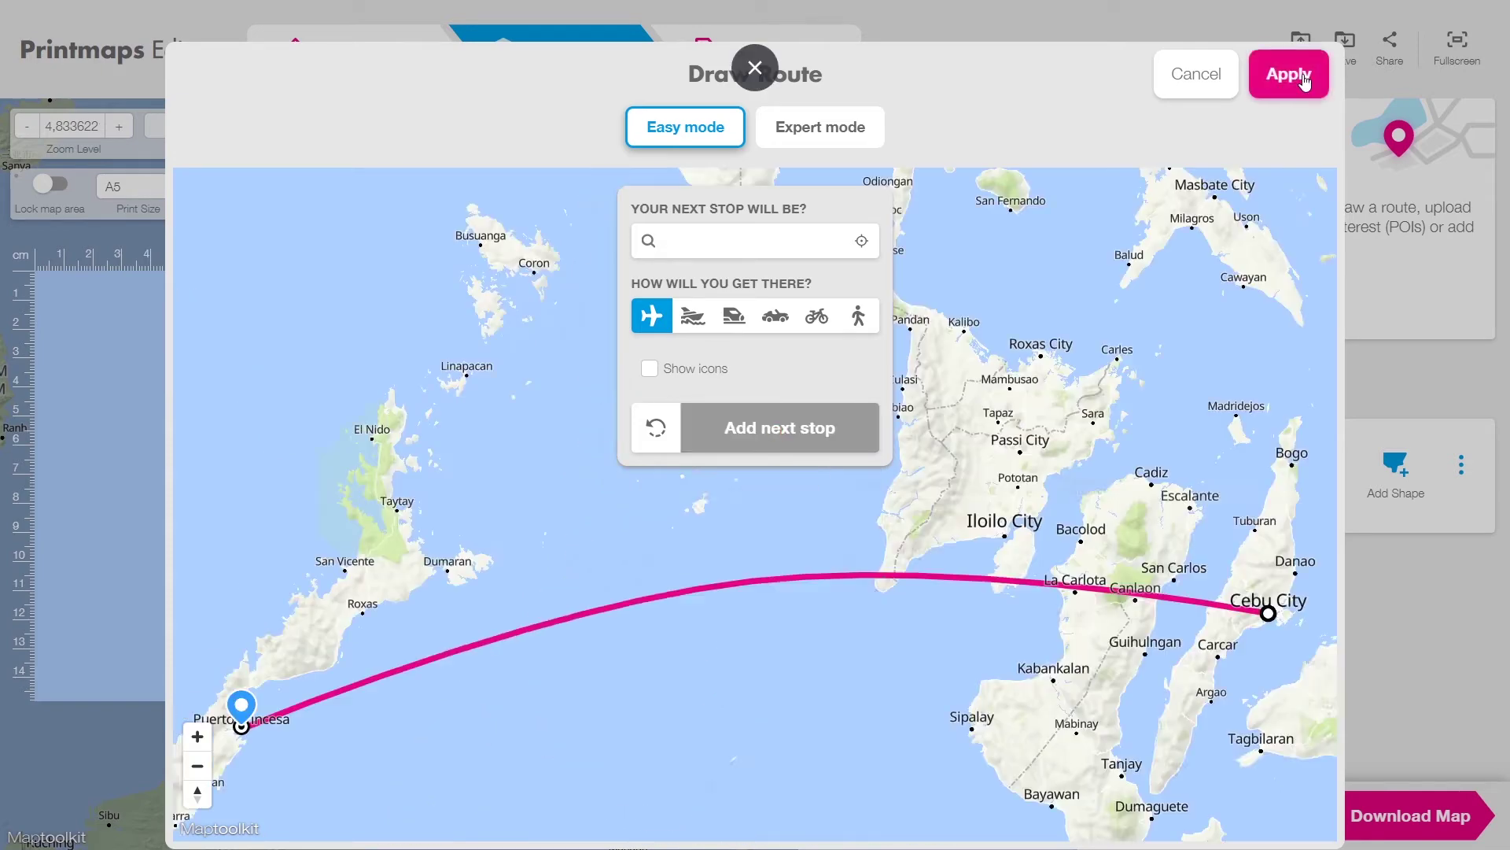
click(1305, 81)
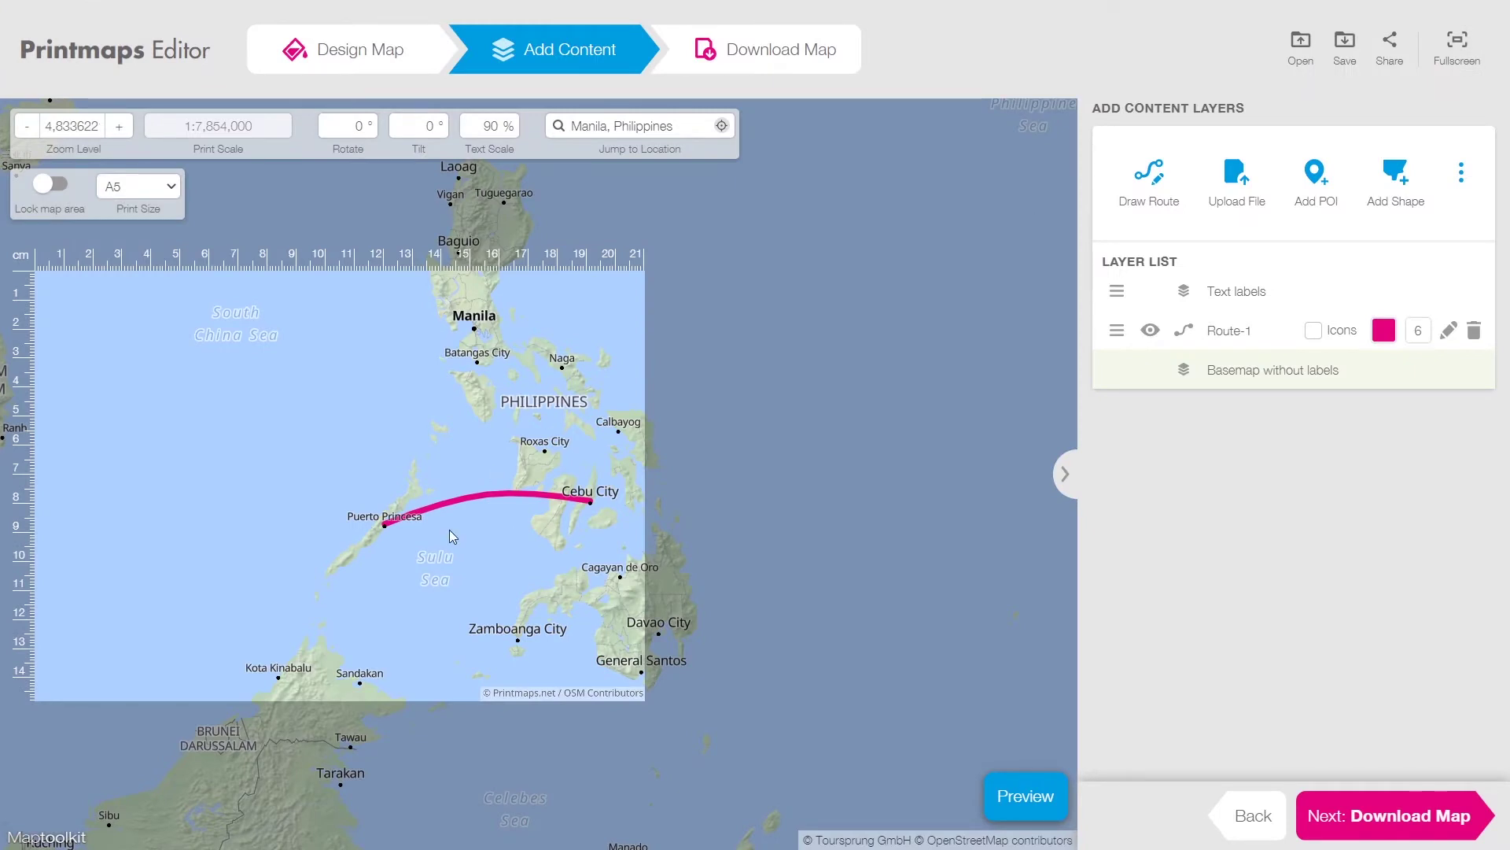
Set a custom print size of 210 × 250 mm for the route map, acknowledging the export format notice
scroll(450, 530, up, 3)
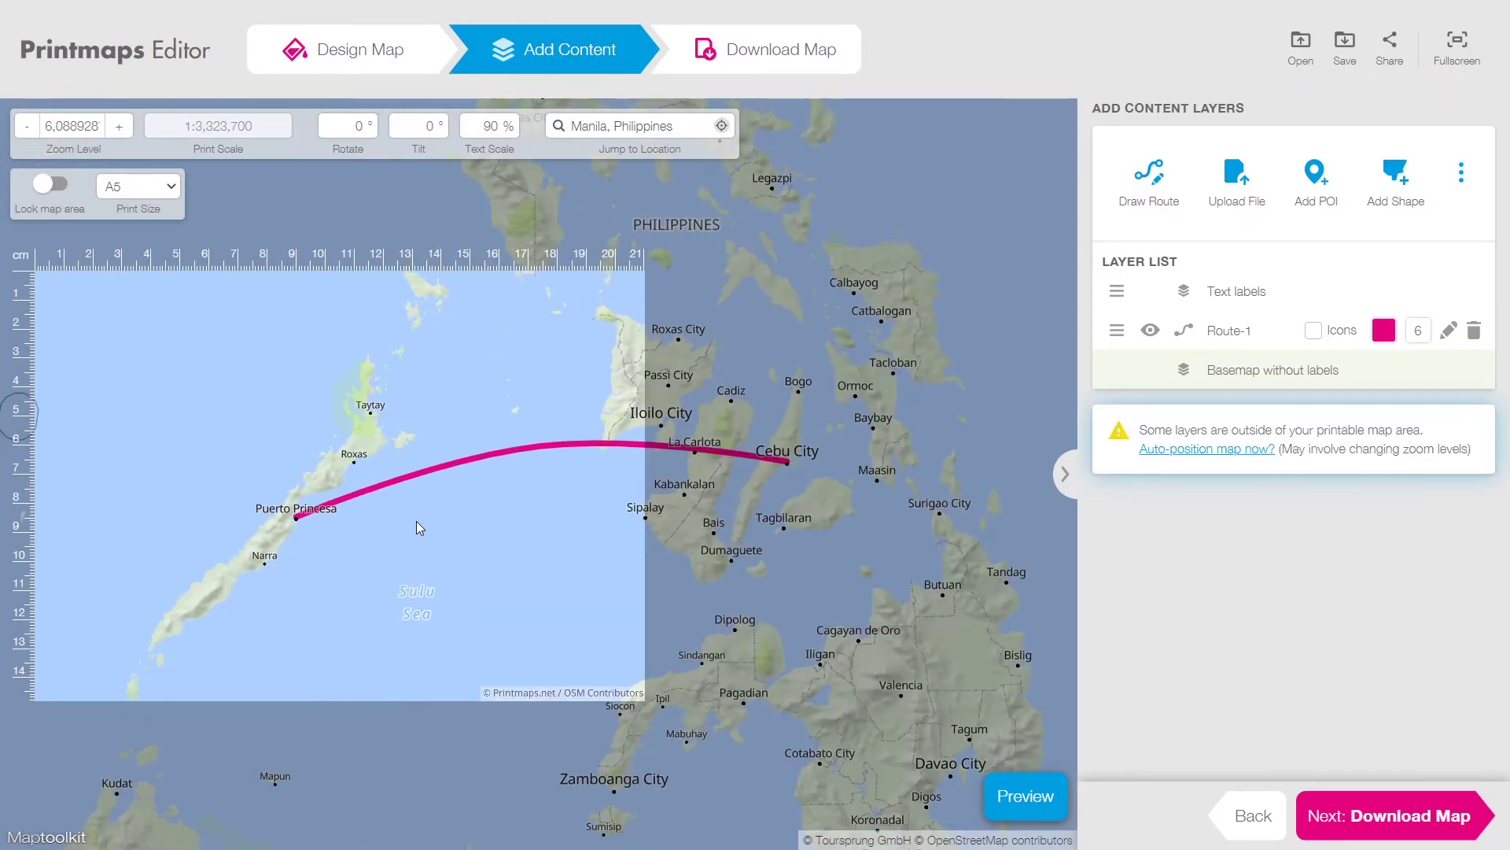
drag(417, 521, 380, 551)
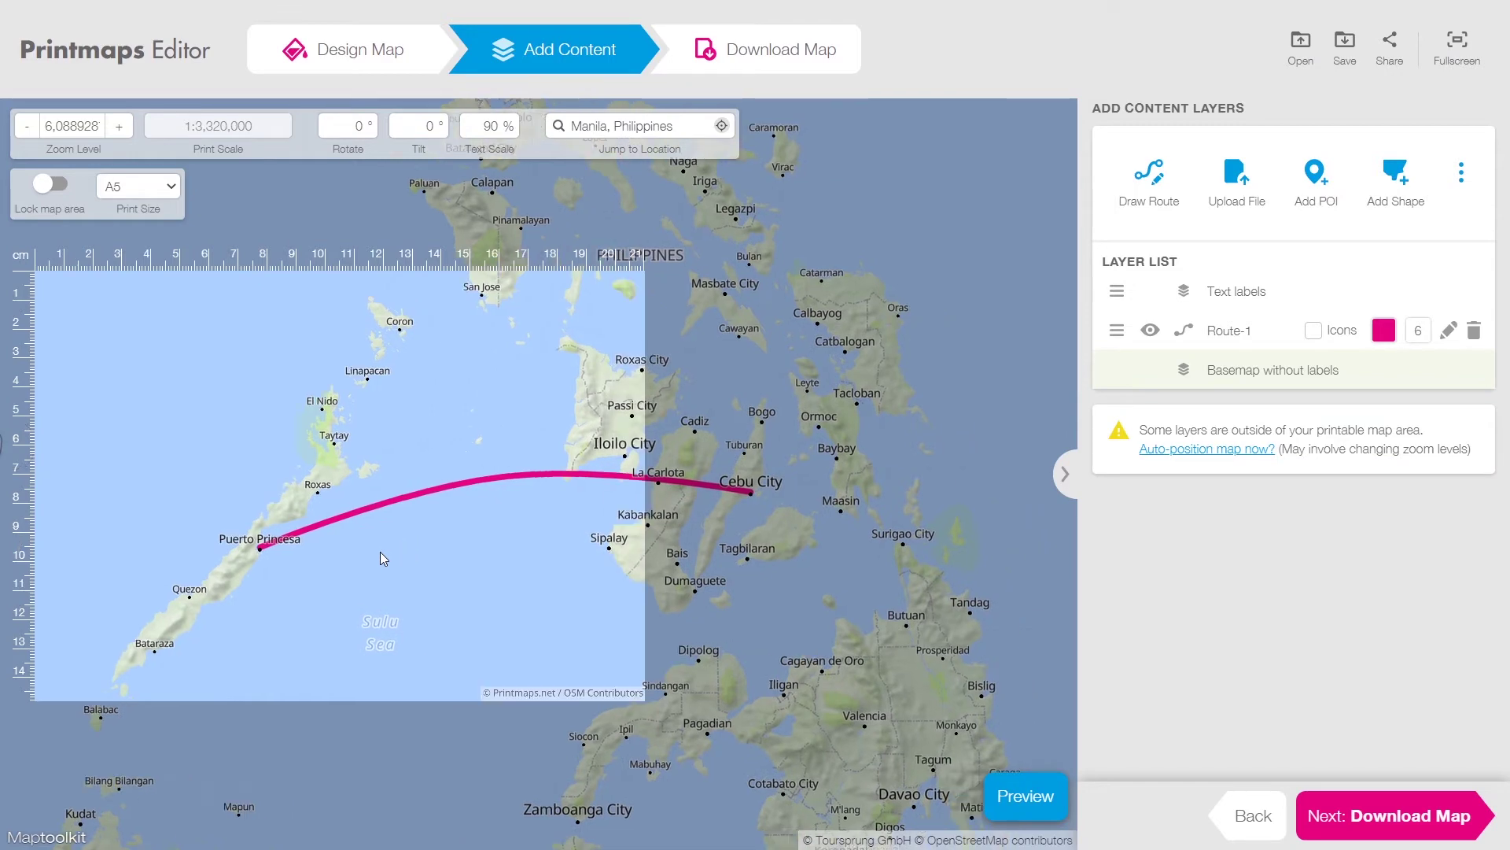
click(138, 186)
click(130, 271)
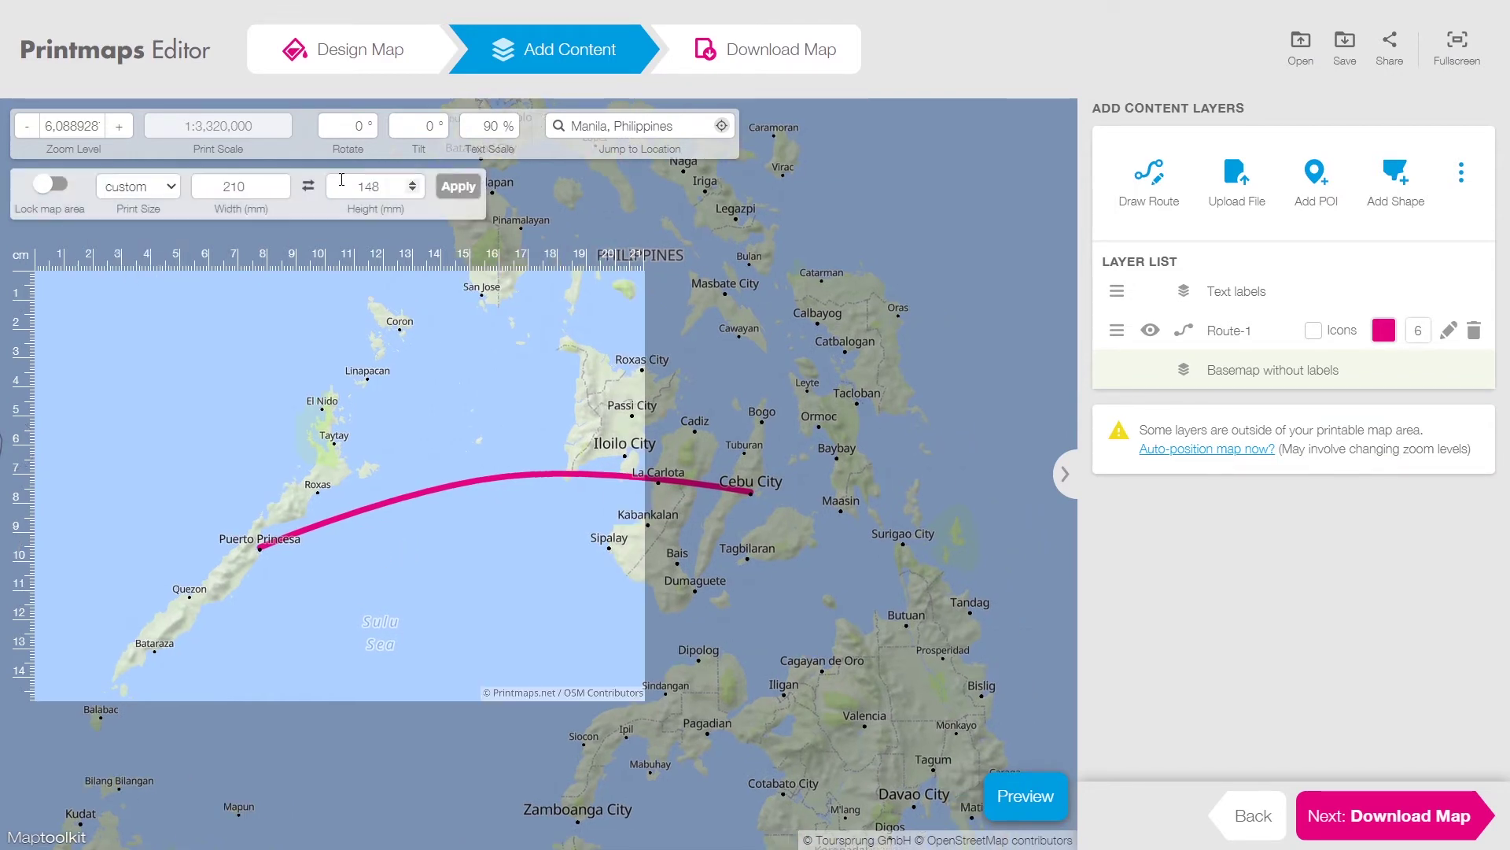
click(384, 186)
key(BackSpace)
key(BackSpace)
key(BackSpace)
text(250)
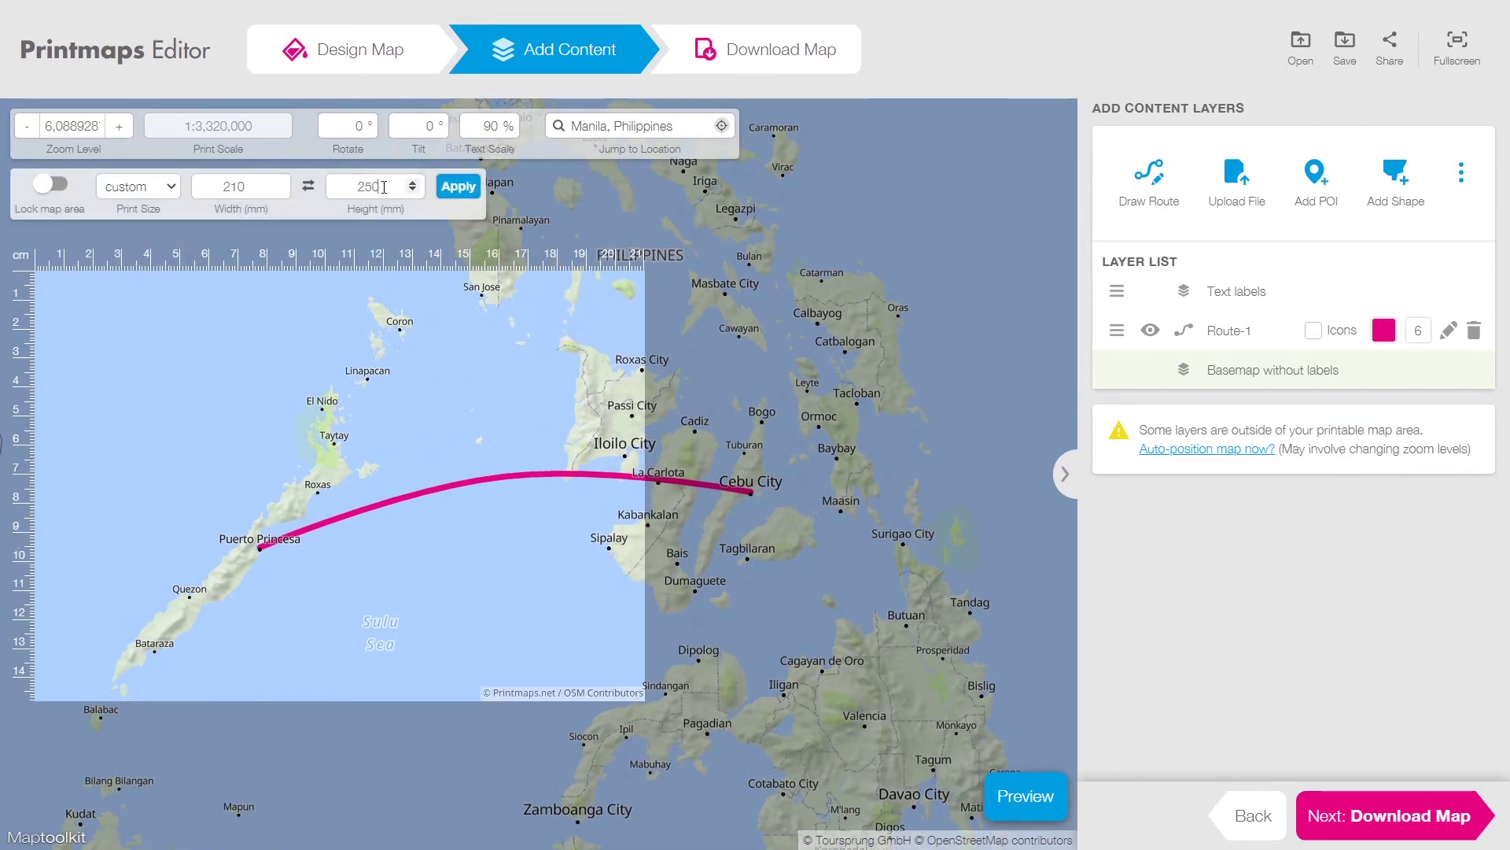
click(459, 187)
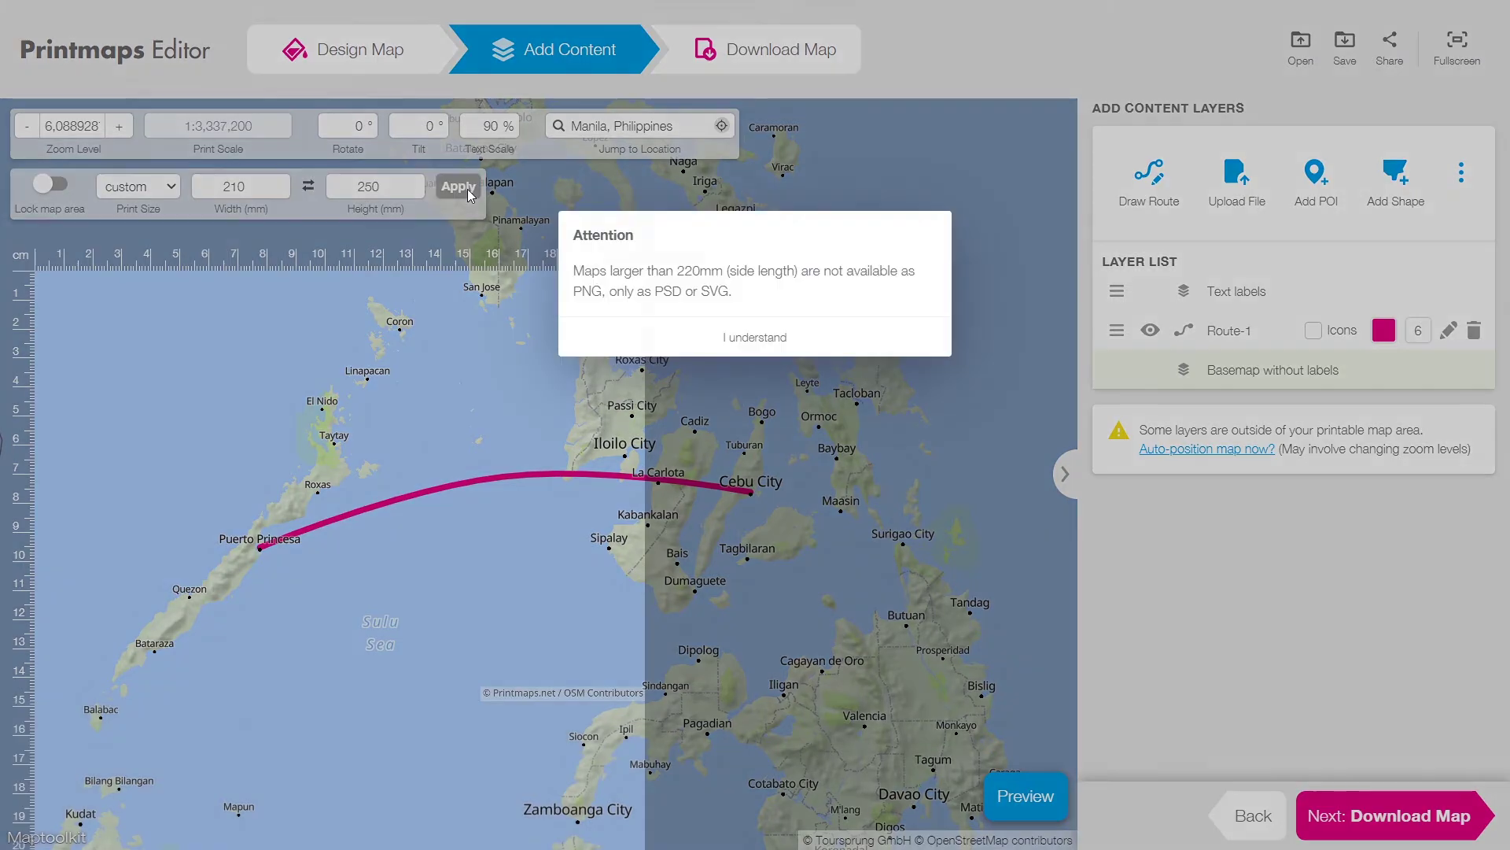
click(776, 338)
Enlarge and reposition the map so the print area spans from Coron down to Puerto Princesa
scroll(402, 580, up, 2)
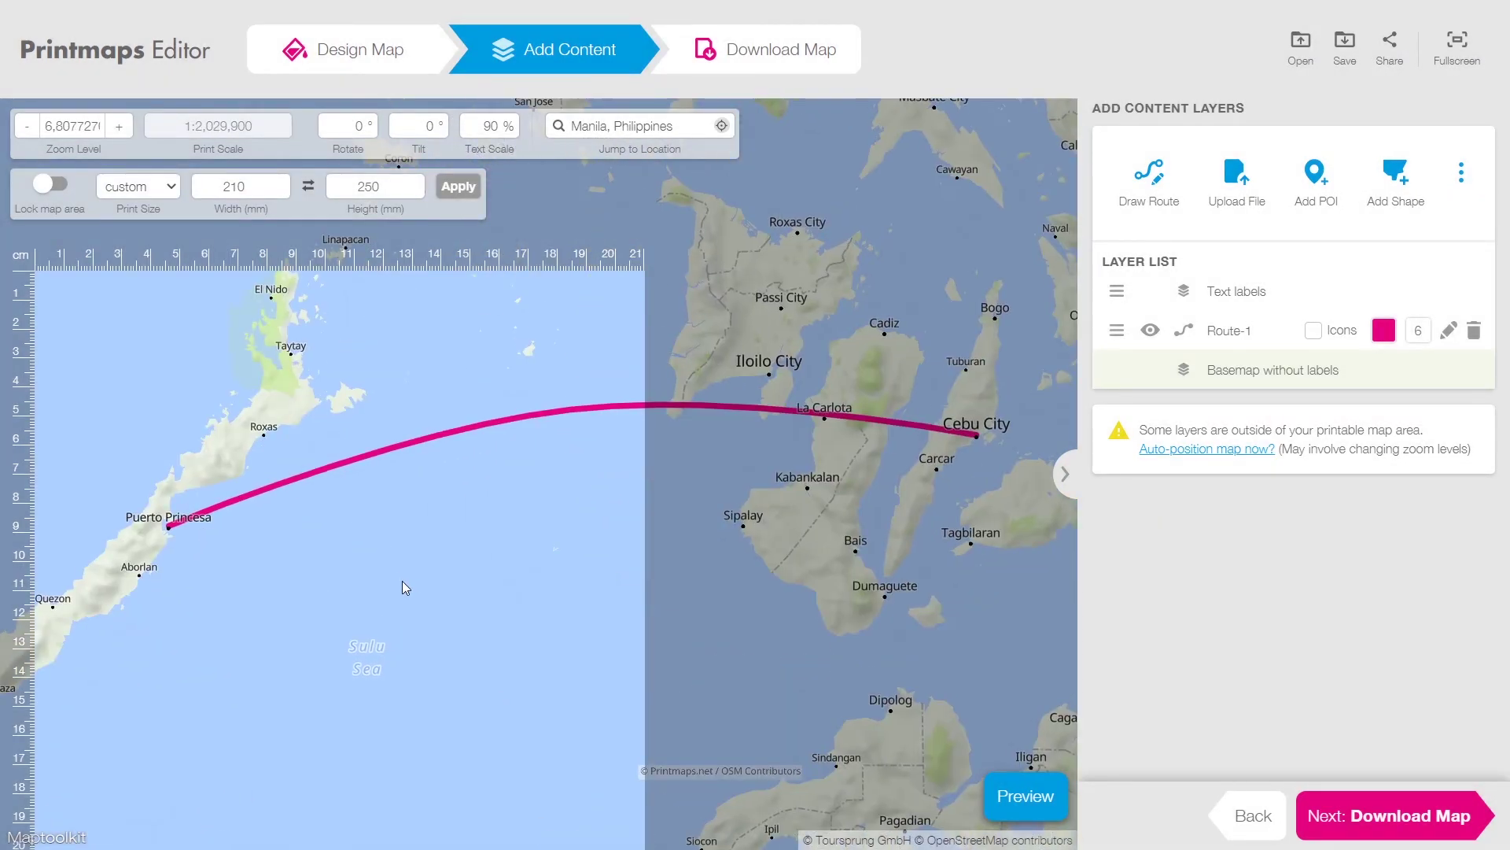
drag(307, 561, 342, 777)
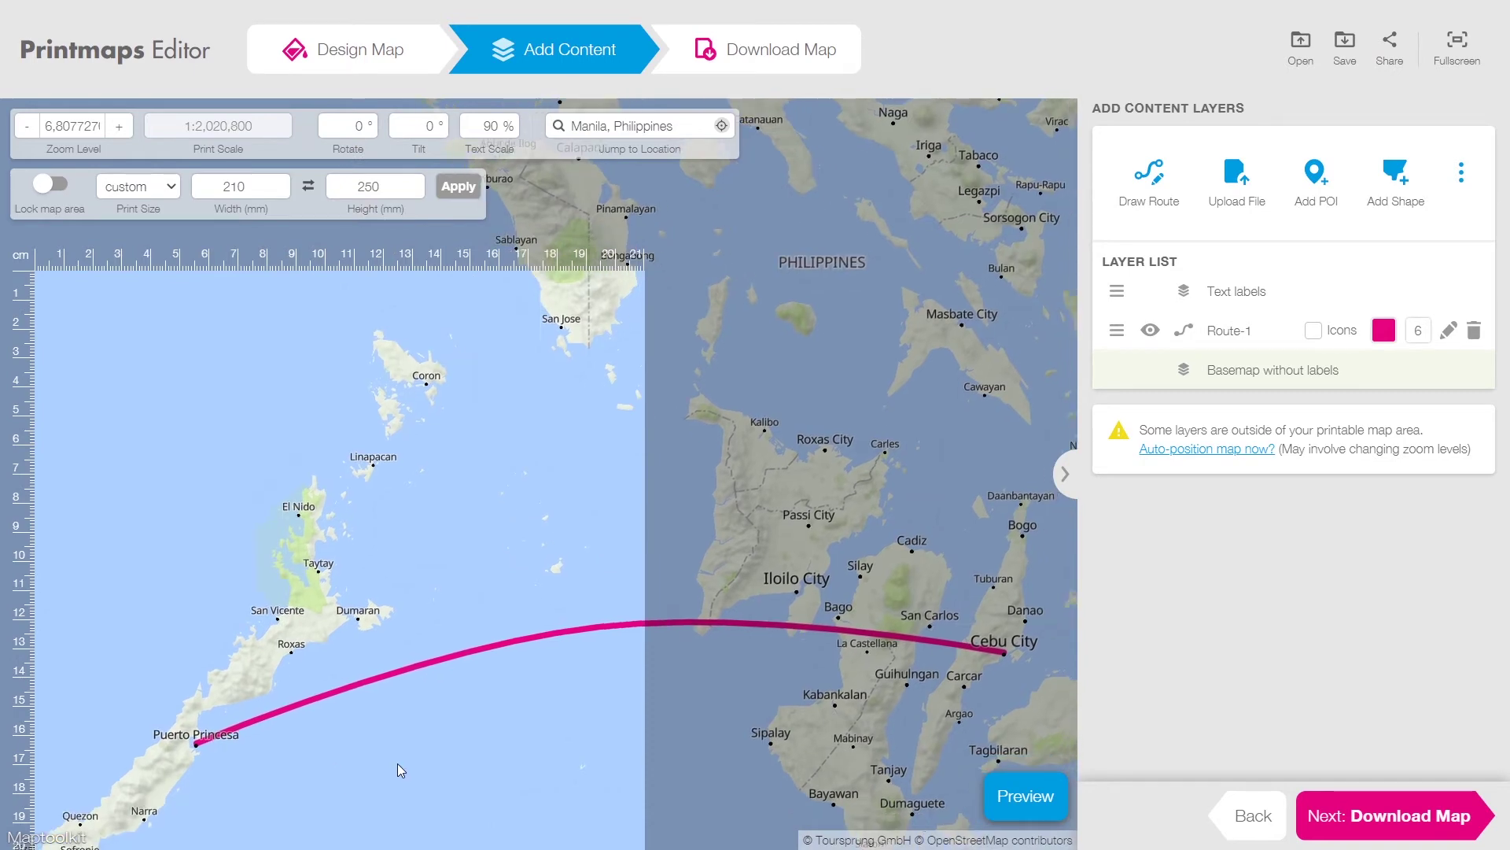
scroll(398, 763, up, 1)
drag(379, 739, 380, 780)
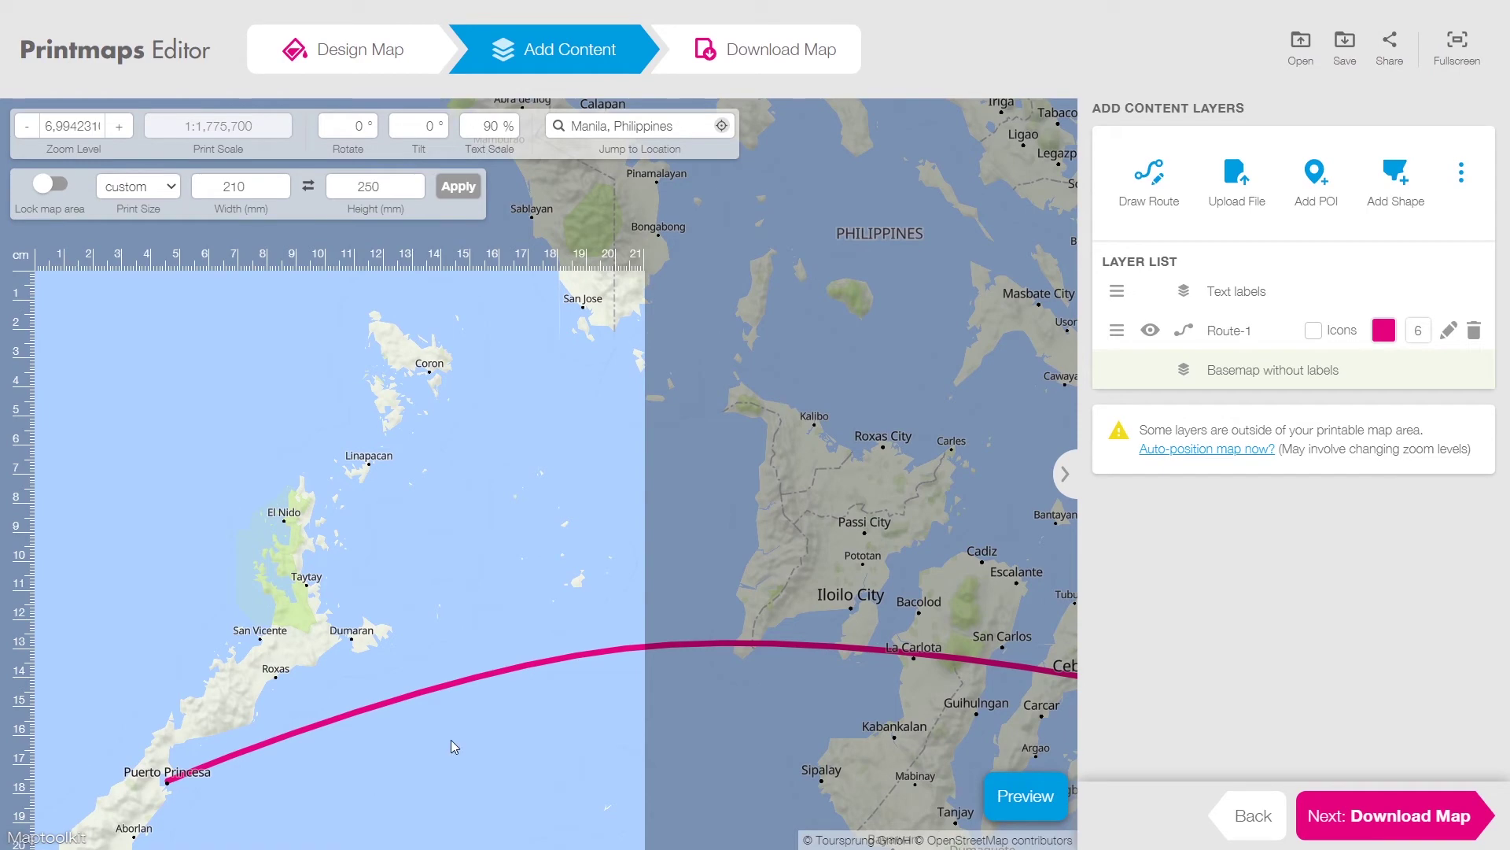
Change the Cebu City–Puerto Princesa route's colour to blue and its line width to 10
click(1383, 331)
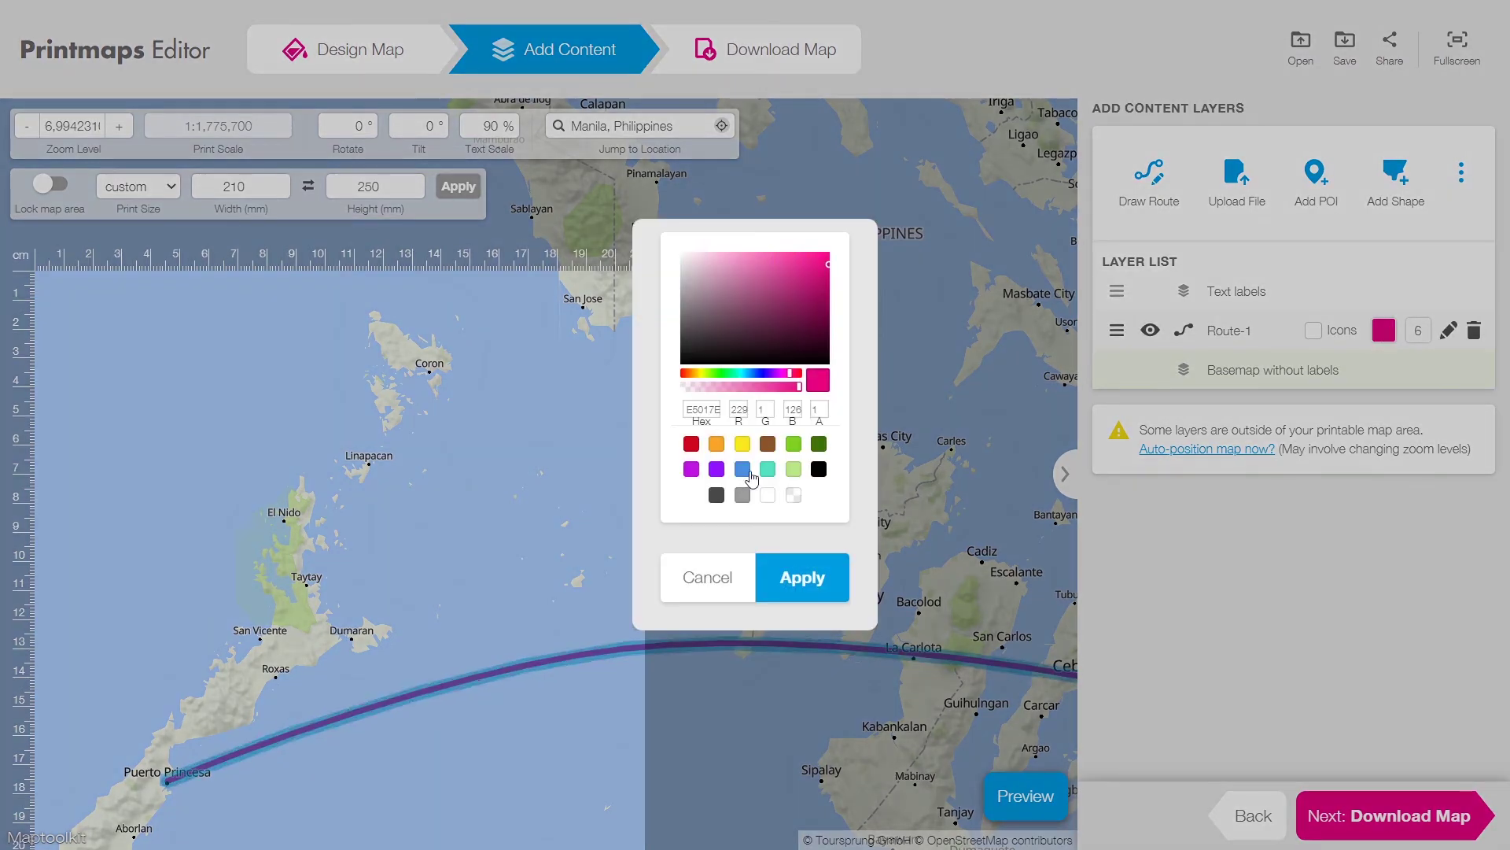
click(742, 469)
click(798, 577)
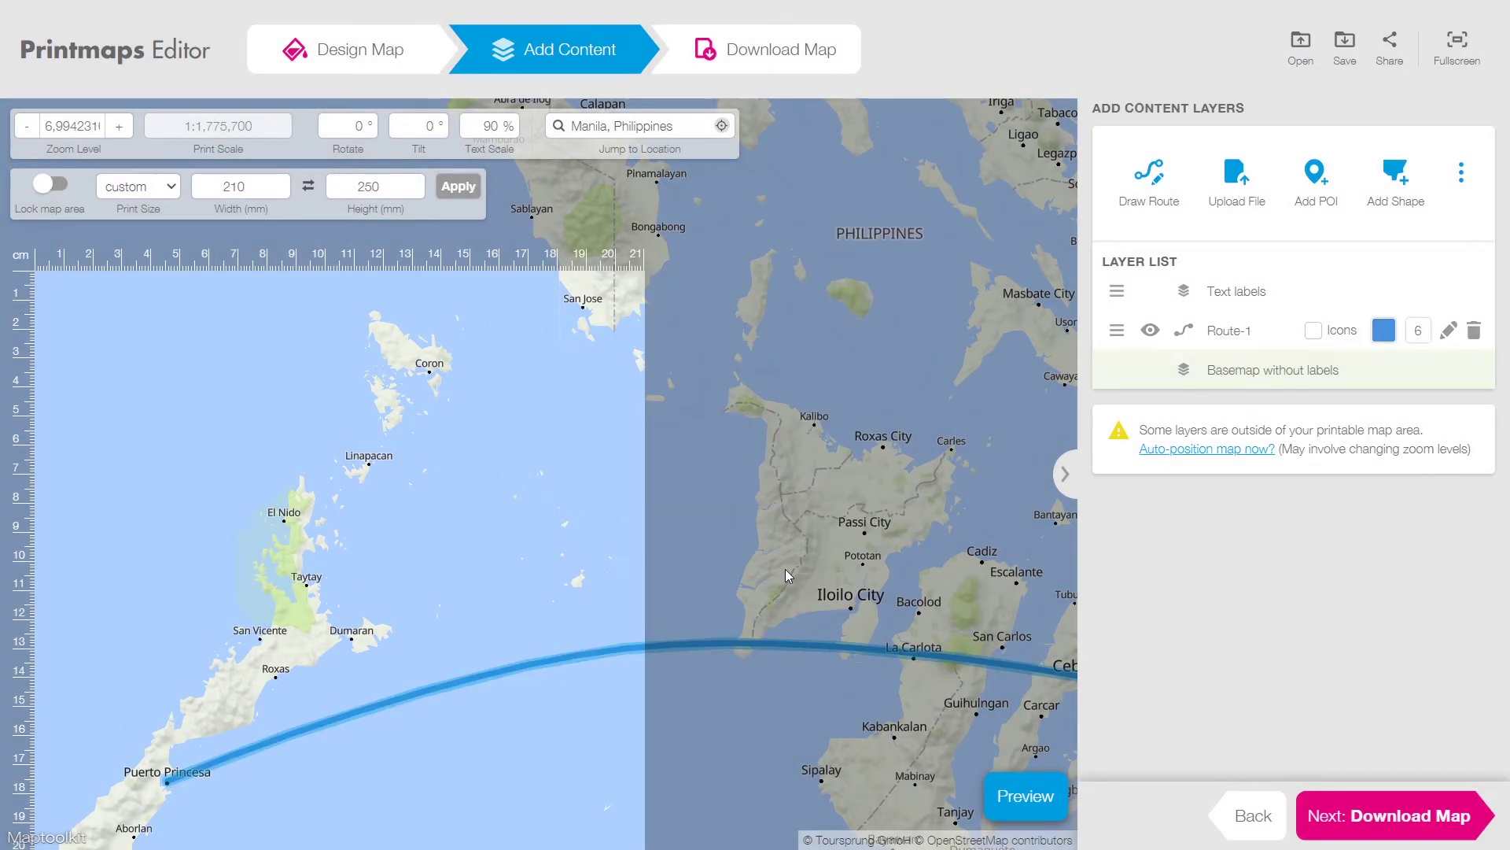
click(1419, 338)
click(1420, 338)
click(1419, 338)
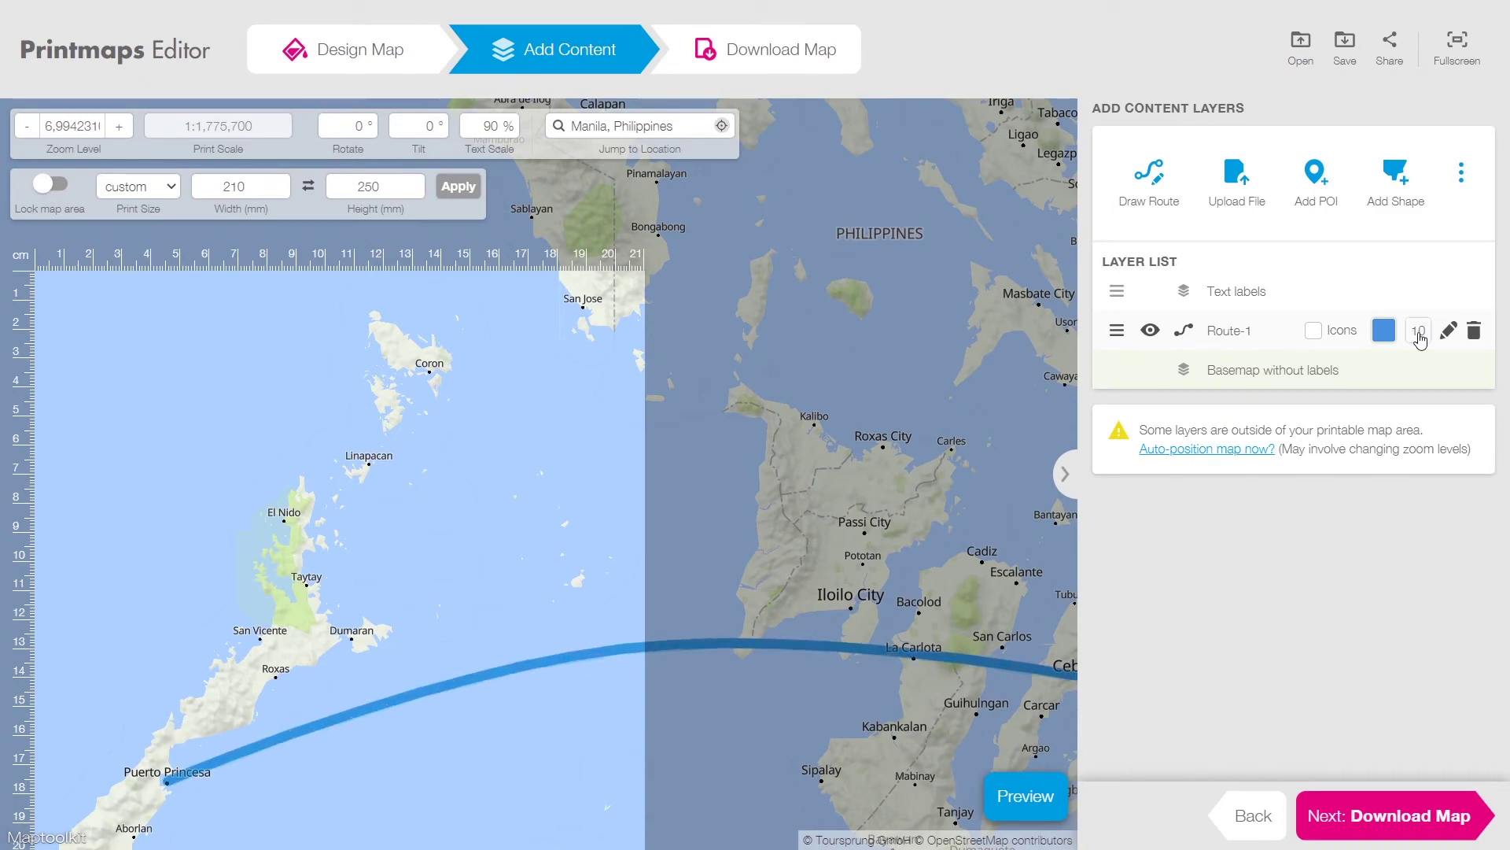
Reduce the Cebu City–Puerto Princesa route's line width to 4
click(1420, 339)
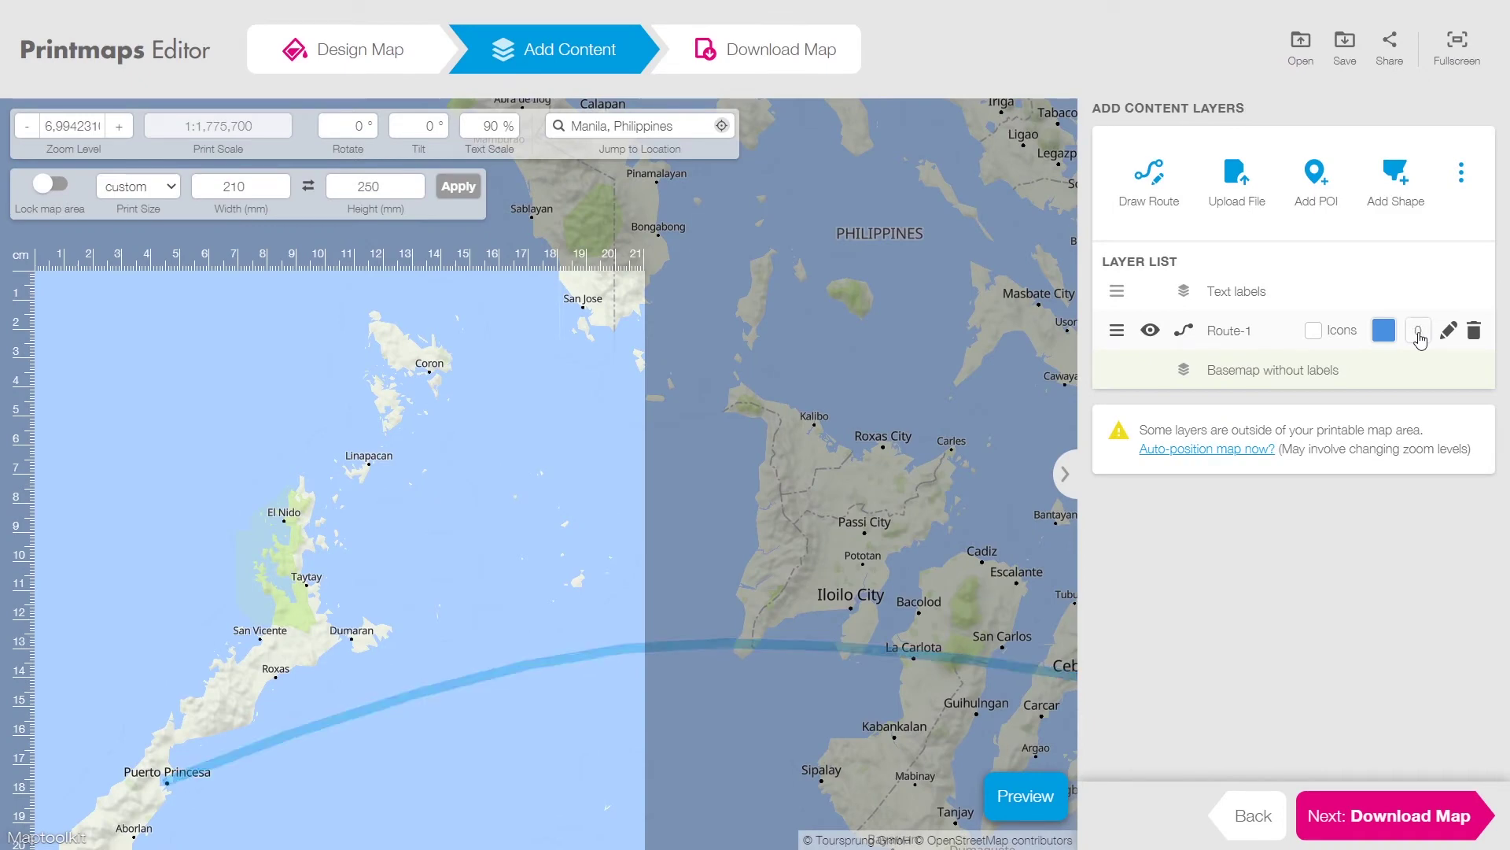
Enter a new POI in the spreadsheet with city puerto princesa and country Philippines
click(1328, 200)
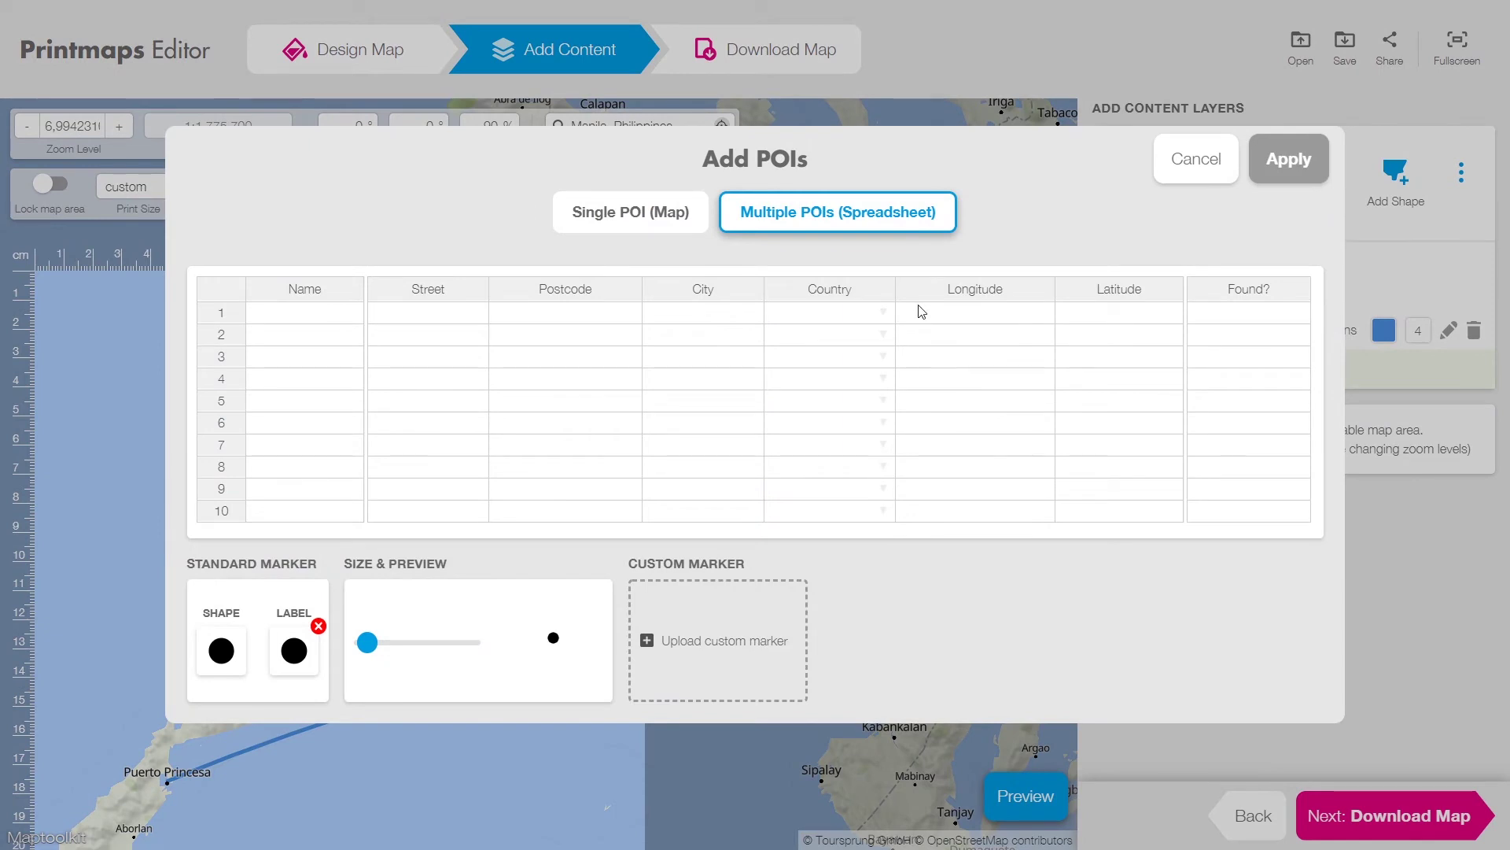
click(710, 314)
text(puerto princesa)
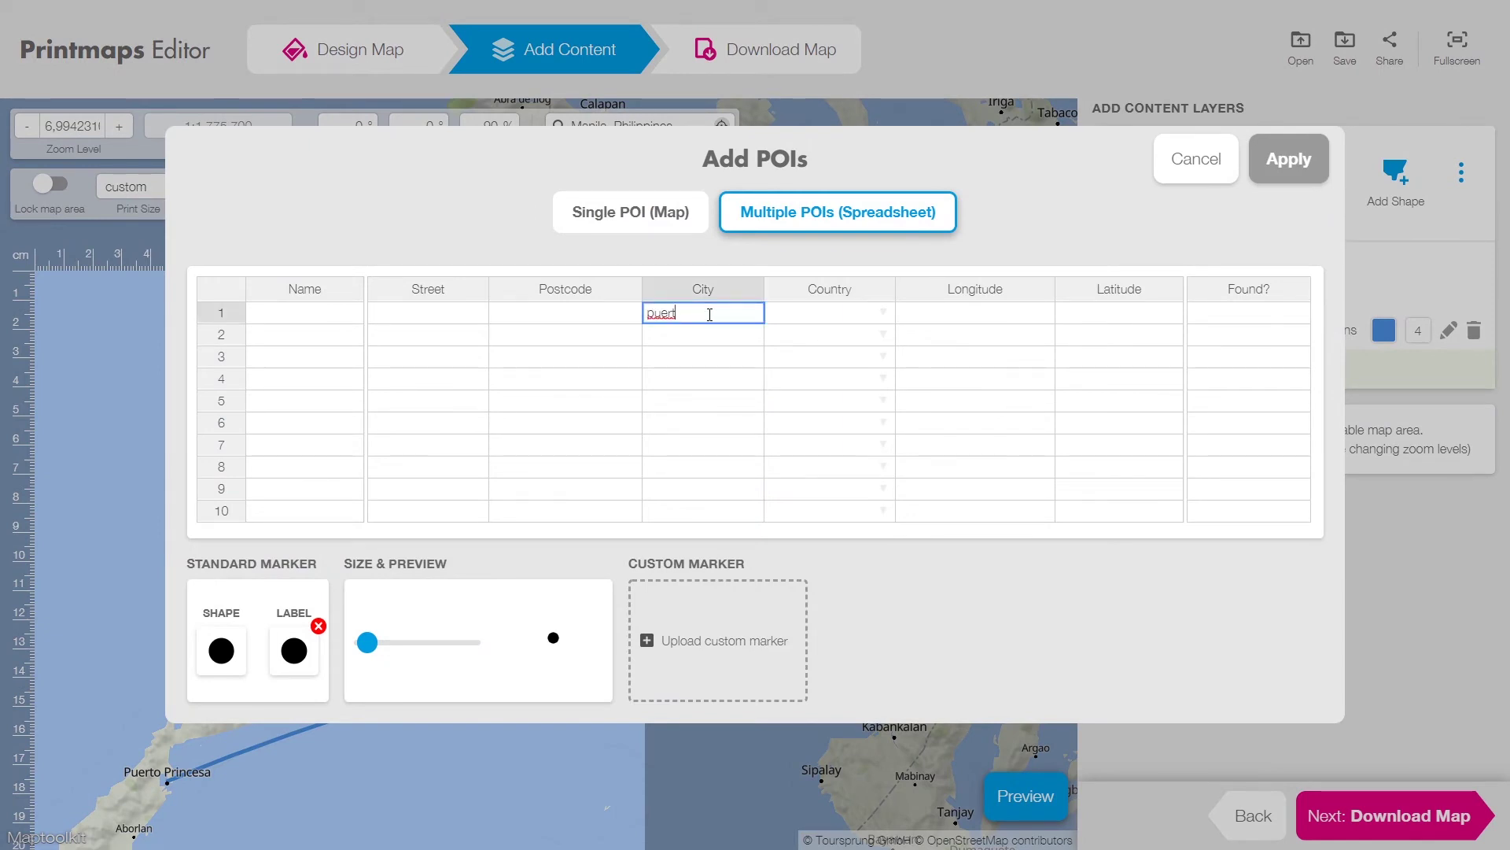
click(796, 314)
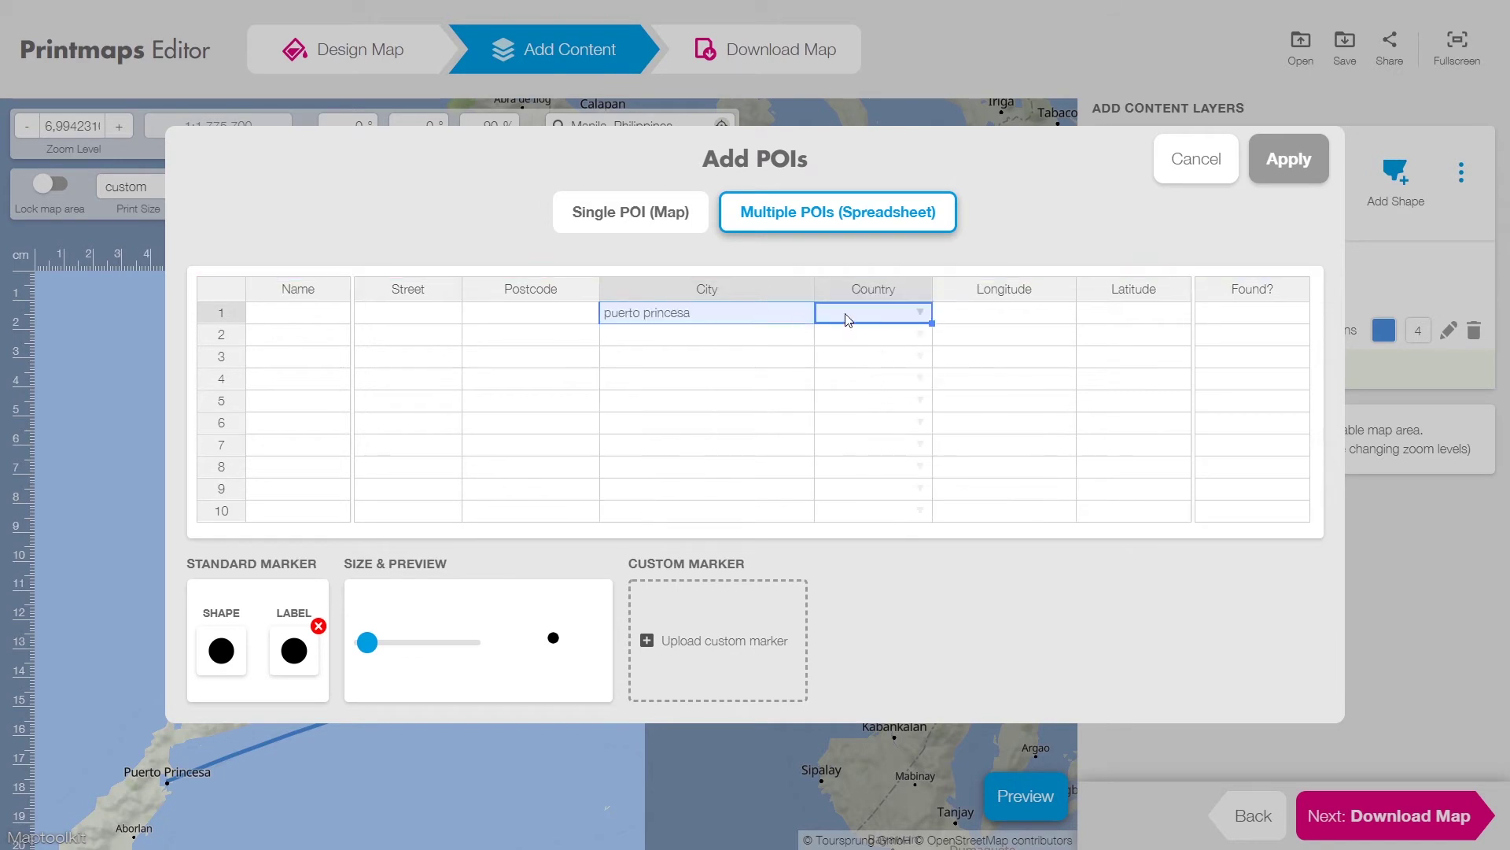
text(phili)
click(859, 336)
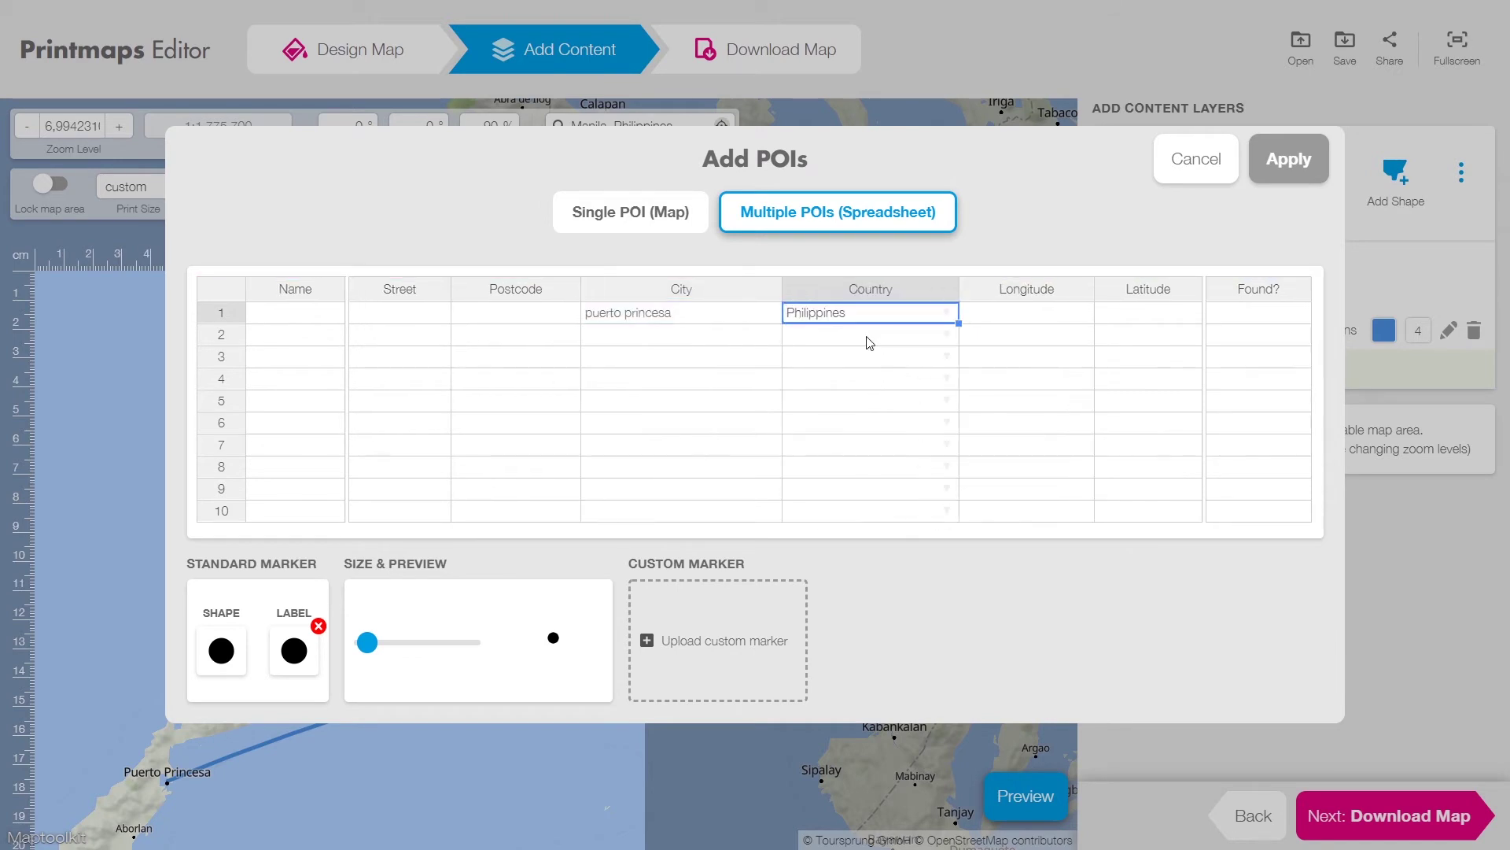
Style the Puerto Princesa marker as a red circle with a white airplane label and add it to the map
click(221, 651)
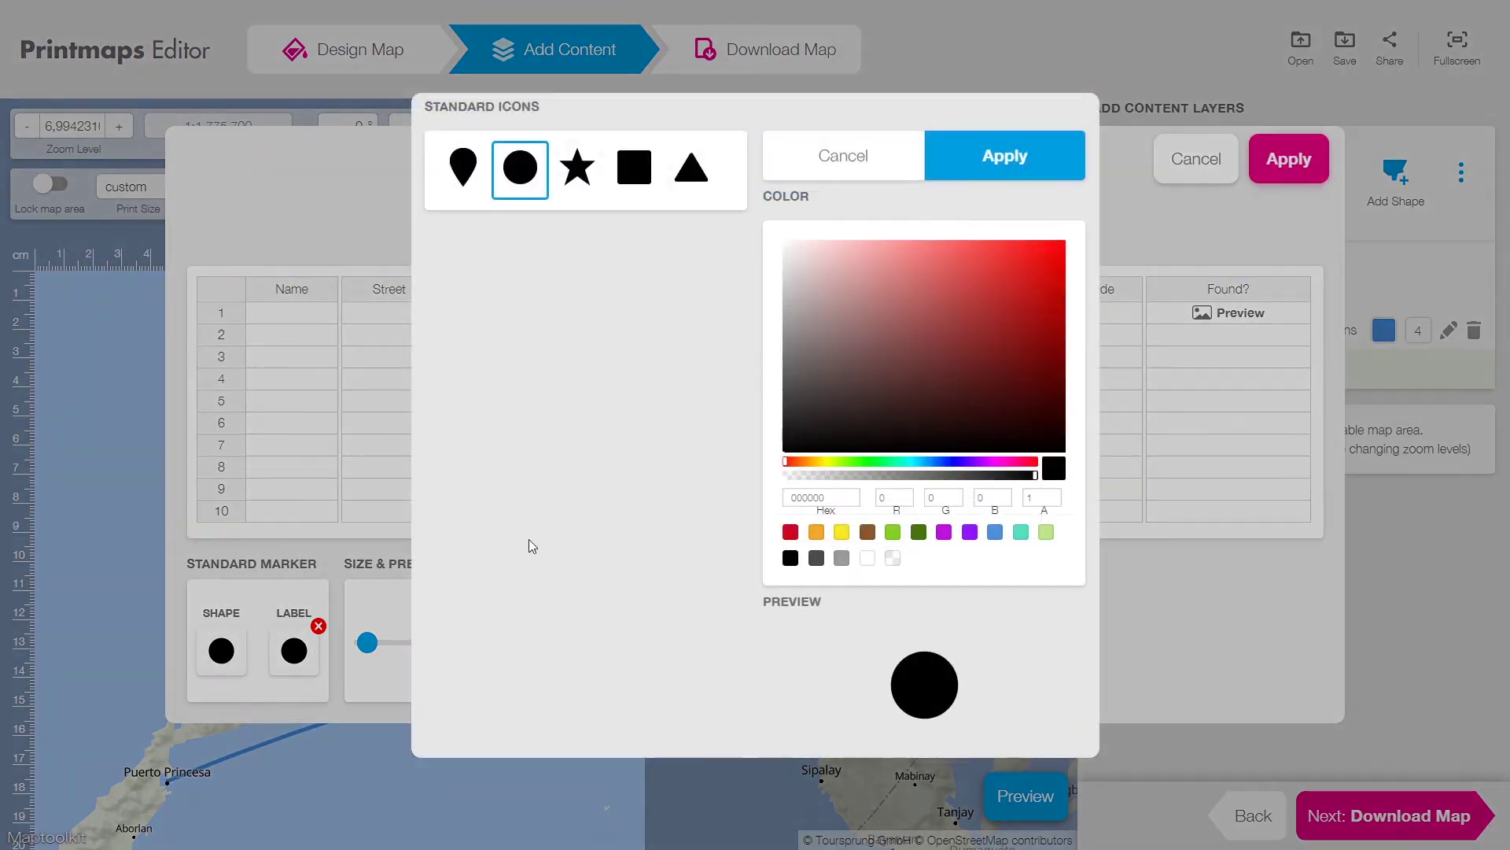
click(789, 531)
click(980, 173)
click(294, 650)
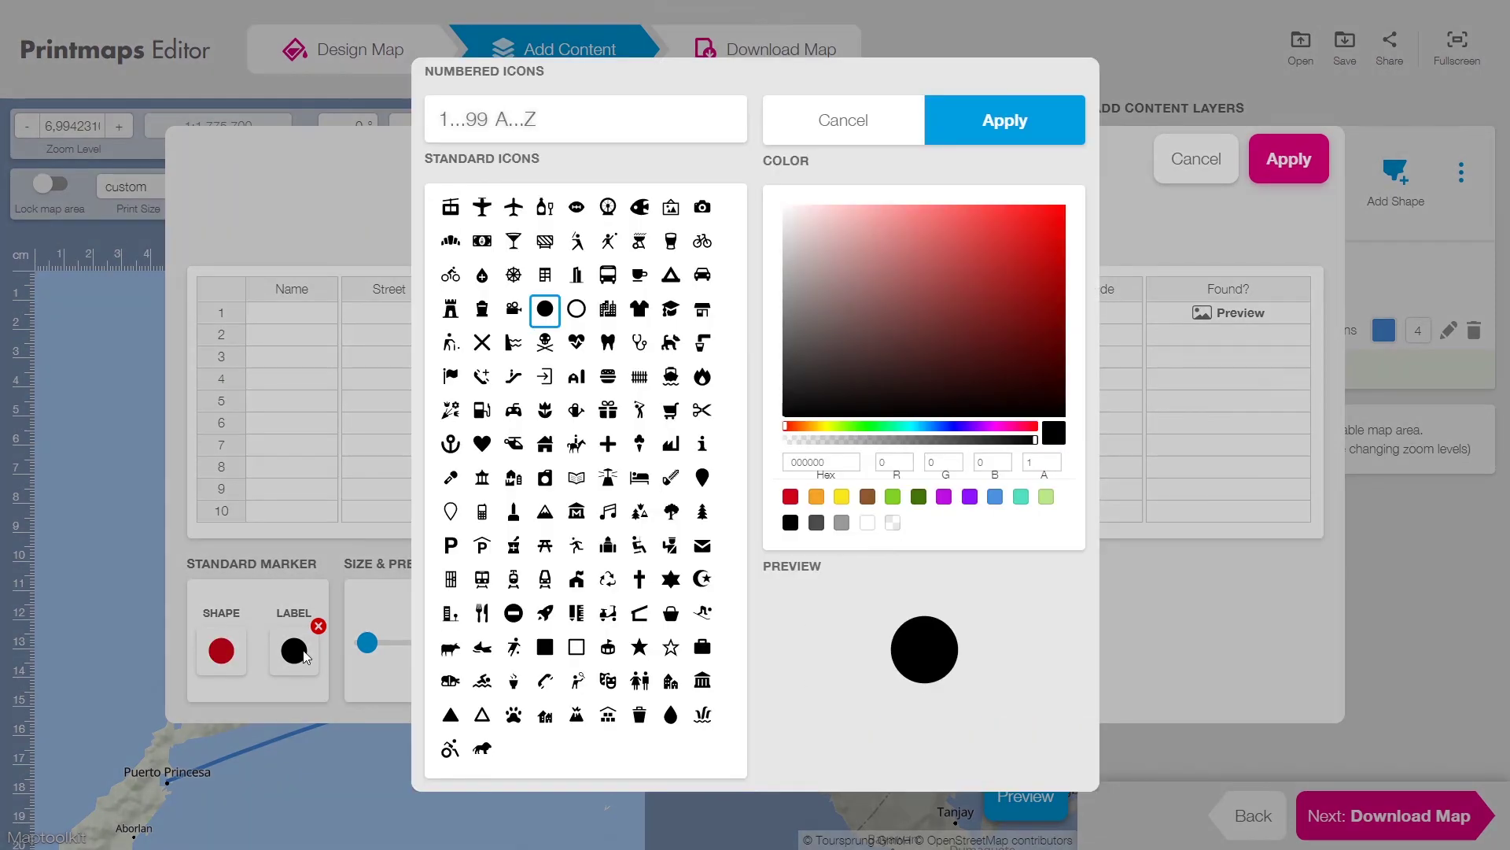
click(866, 522)
click(513, 208)
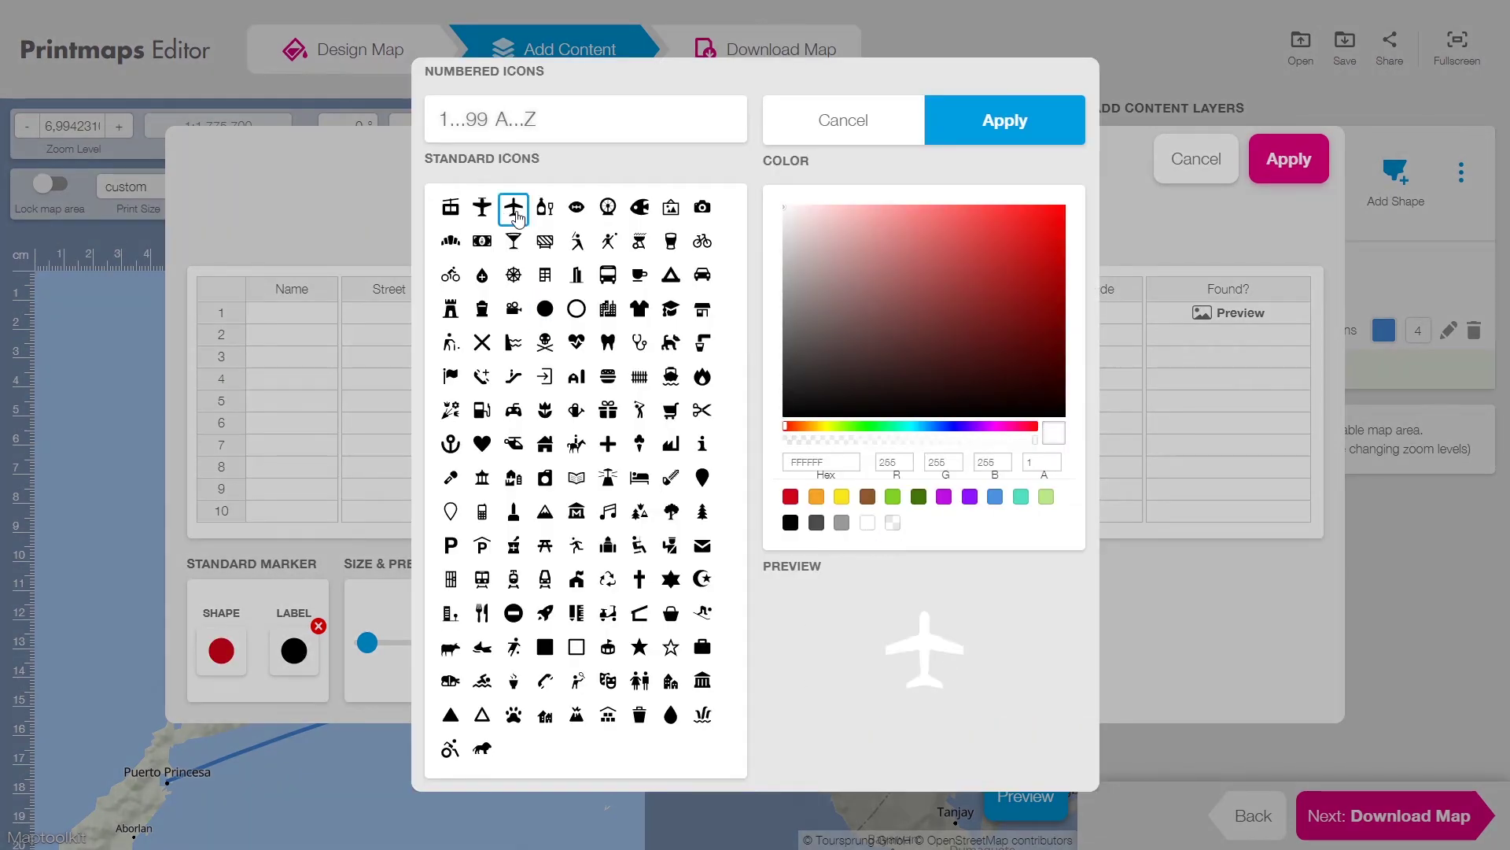
click(1023, 128)
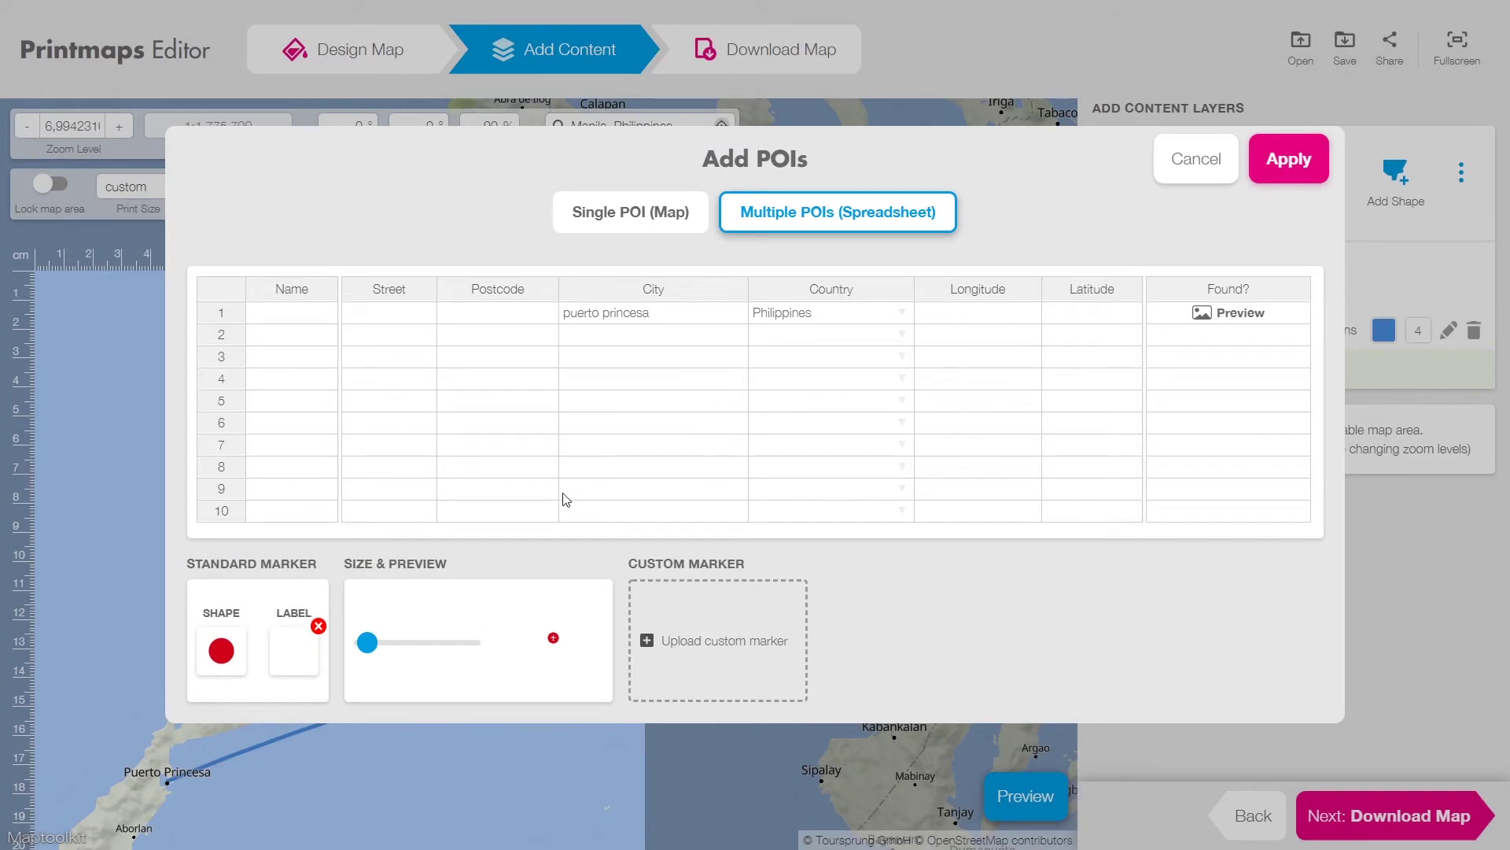
click(1288, 158)
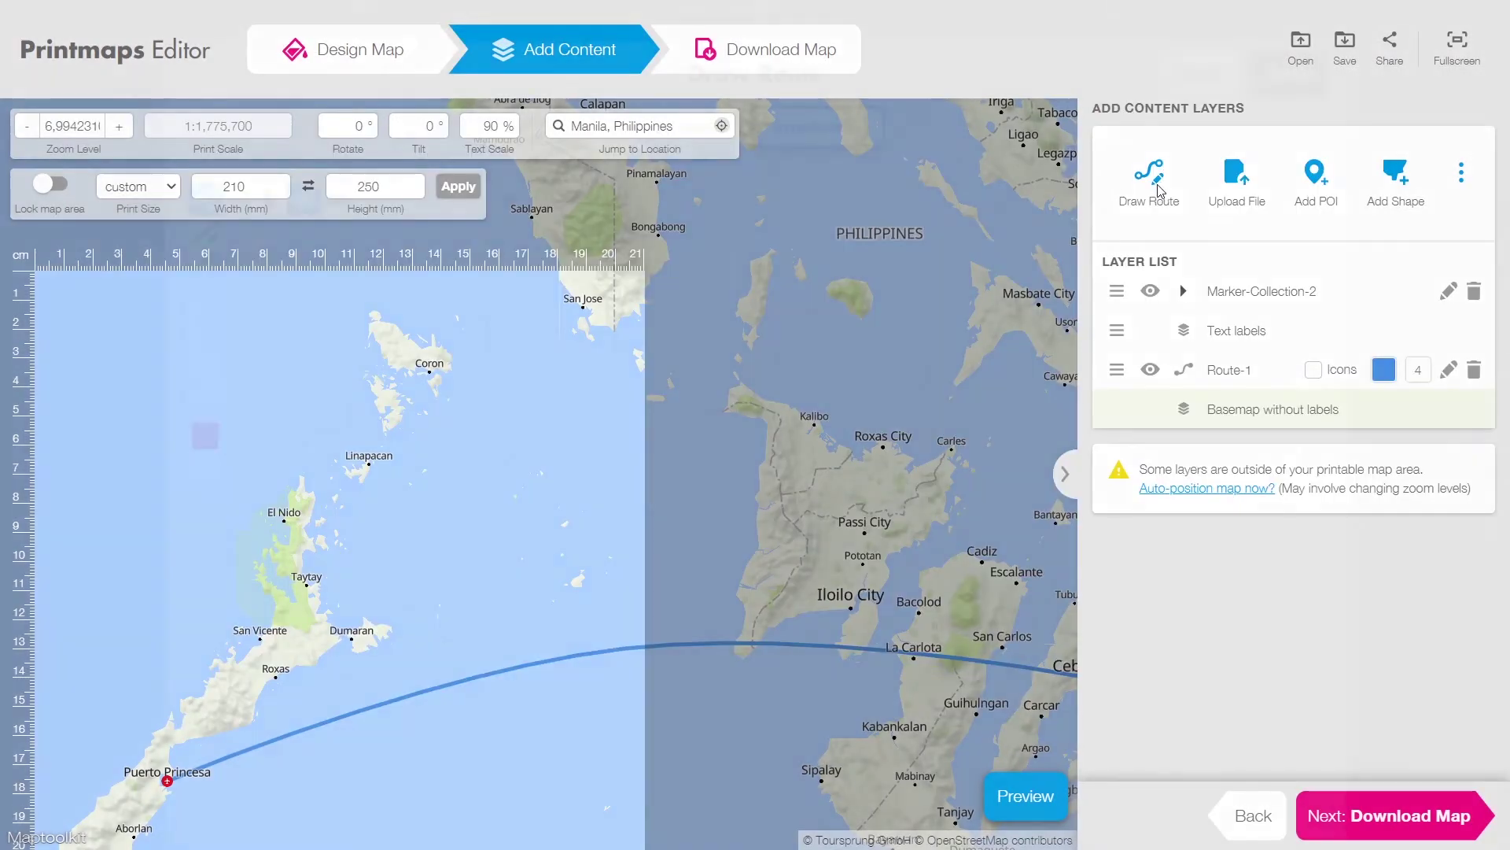
Draw an expert-mode car route from Puerto Princesa to El Nido that follows the roads
click(1160, 192)
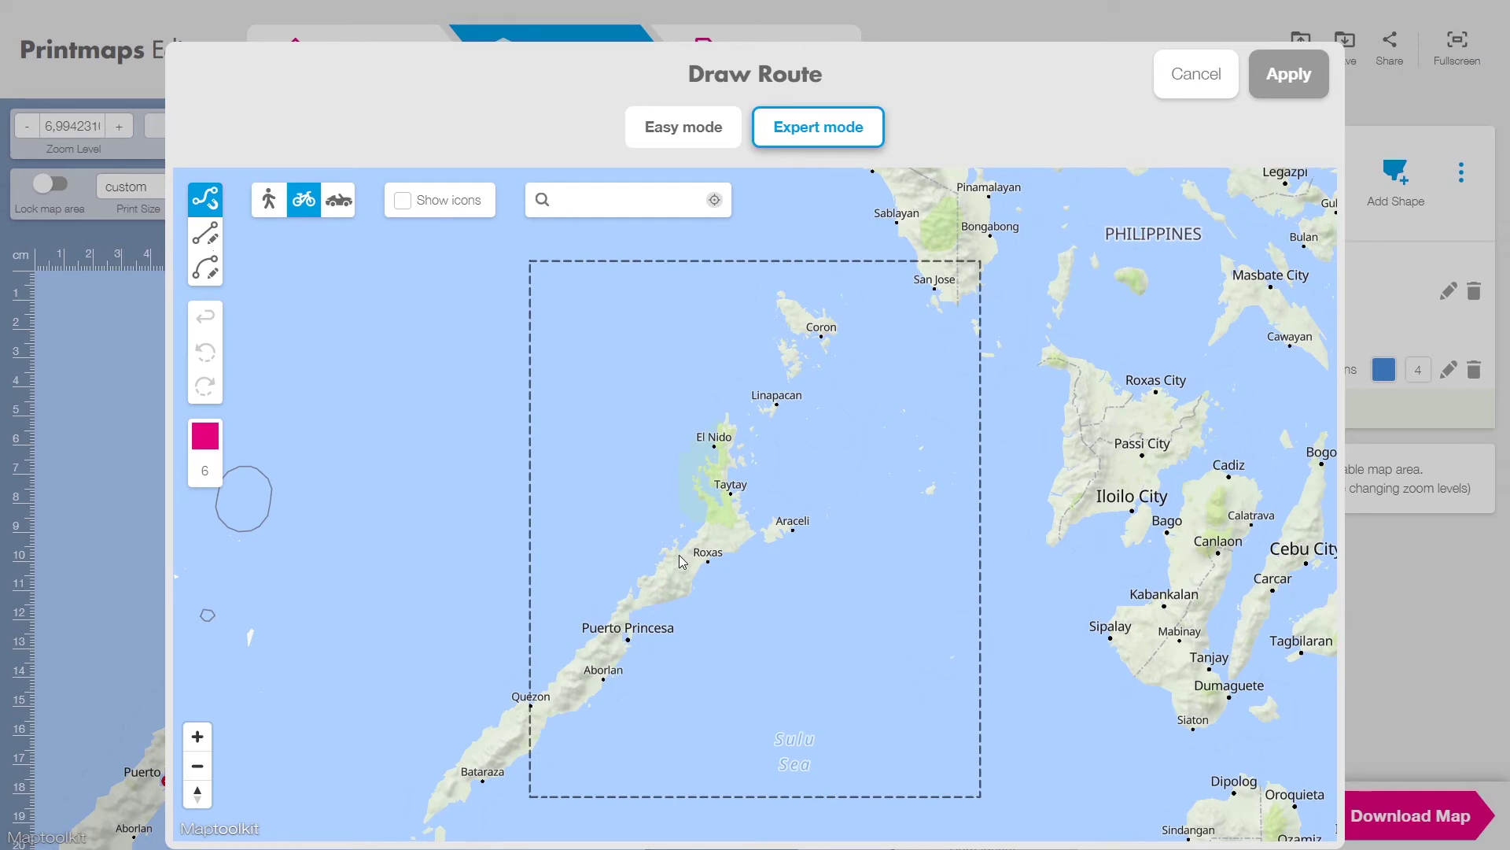
scroll(678, 555, up, 2)
click(340, 205)
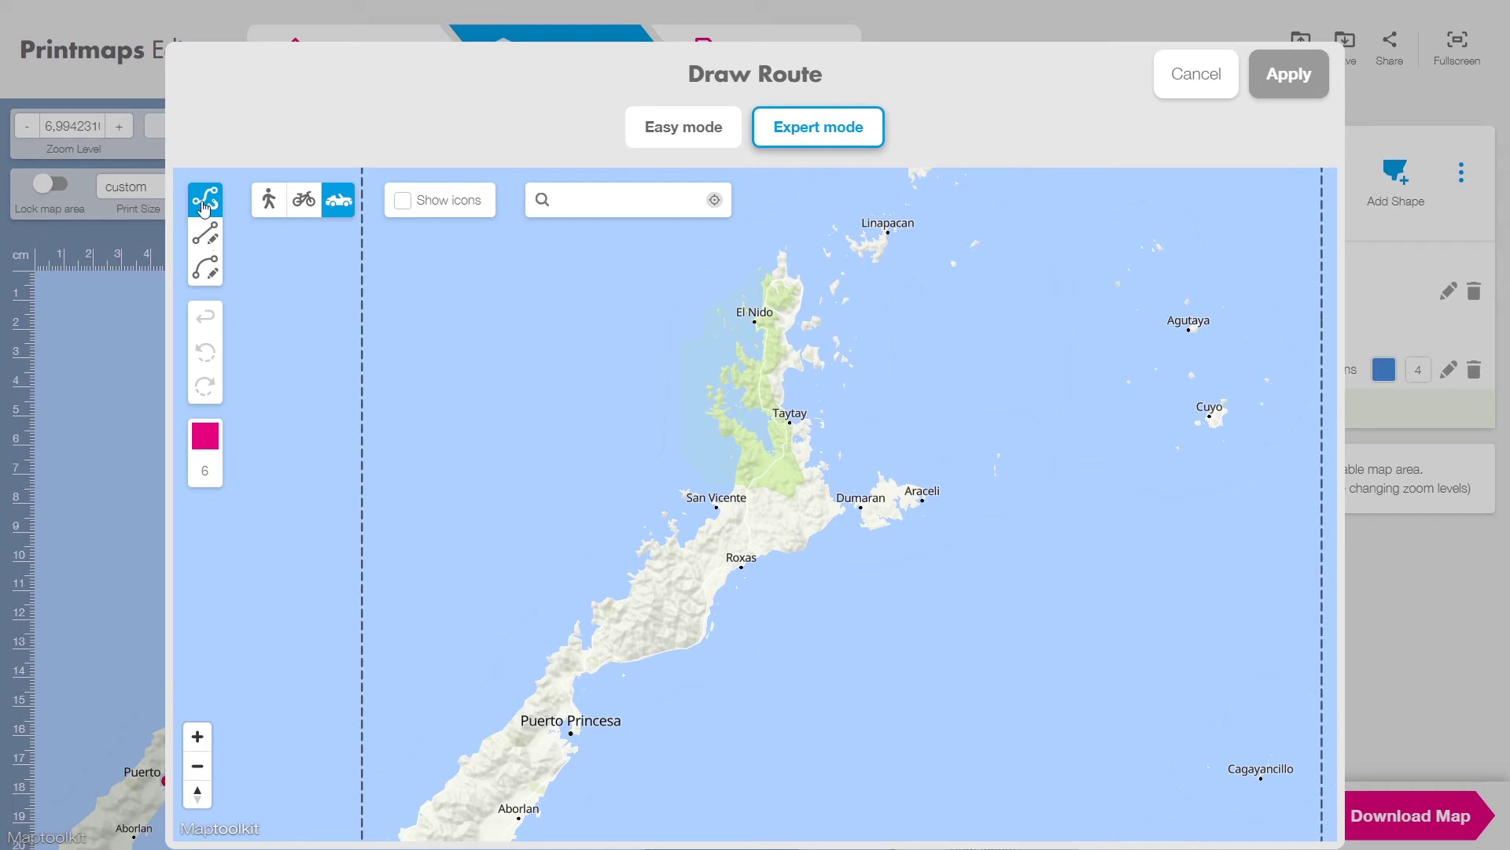
click(570, 733)
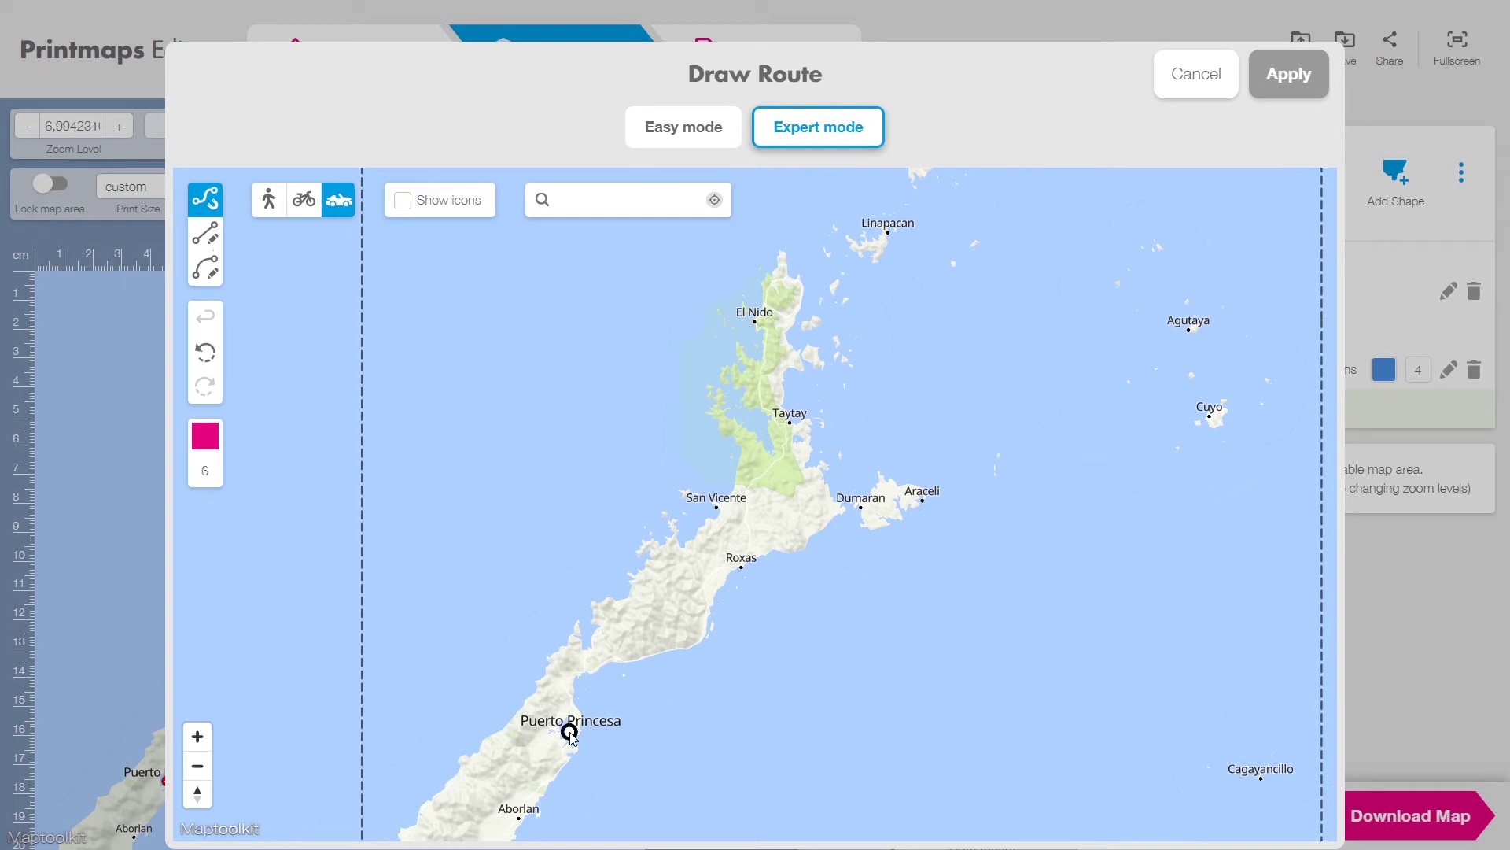
click(755, 322)
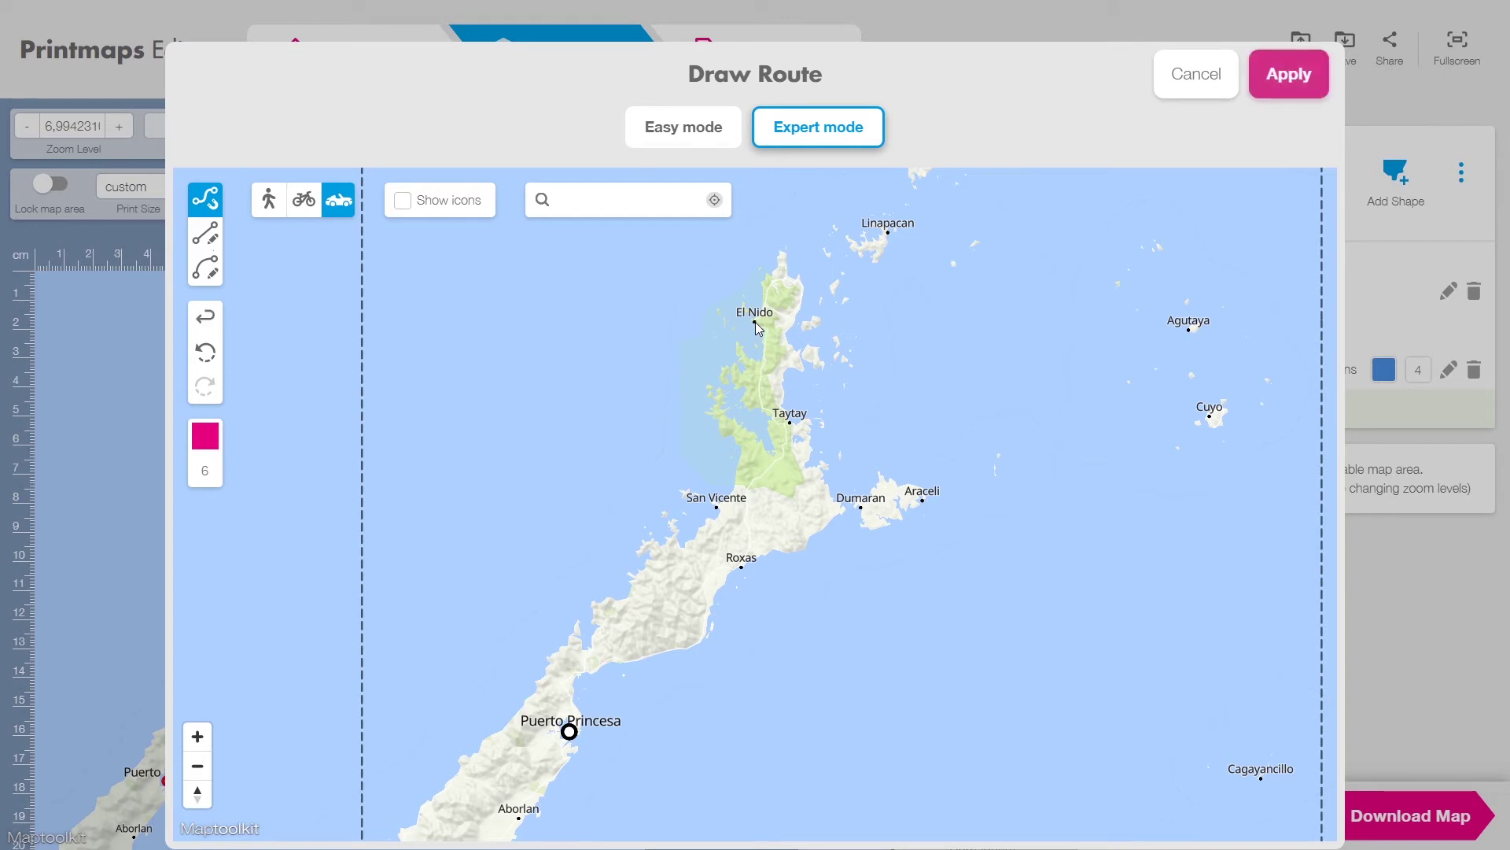
Set the Puerto Princesa–El Nido route to blue with line width 3 and add it to the map
click(203, 441)
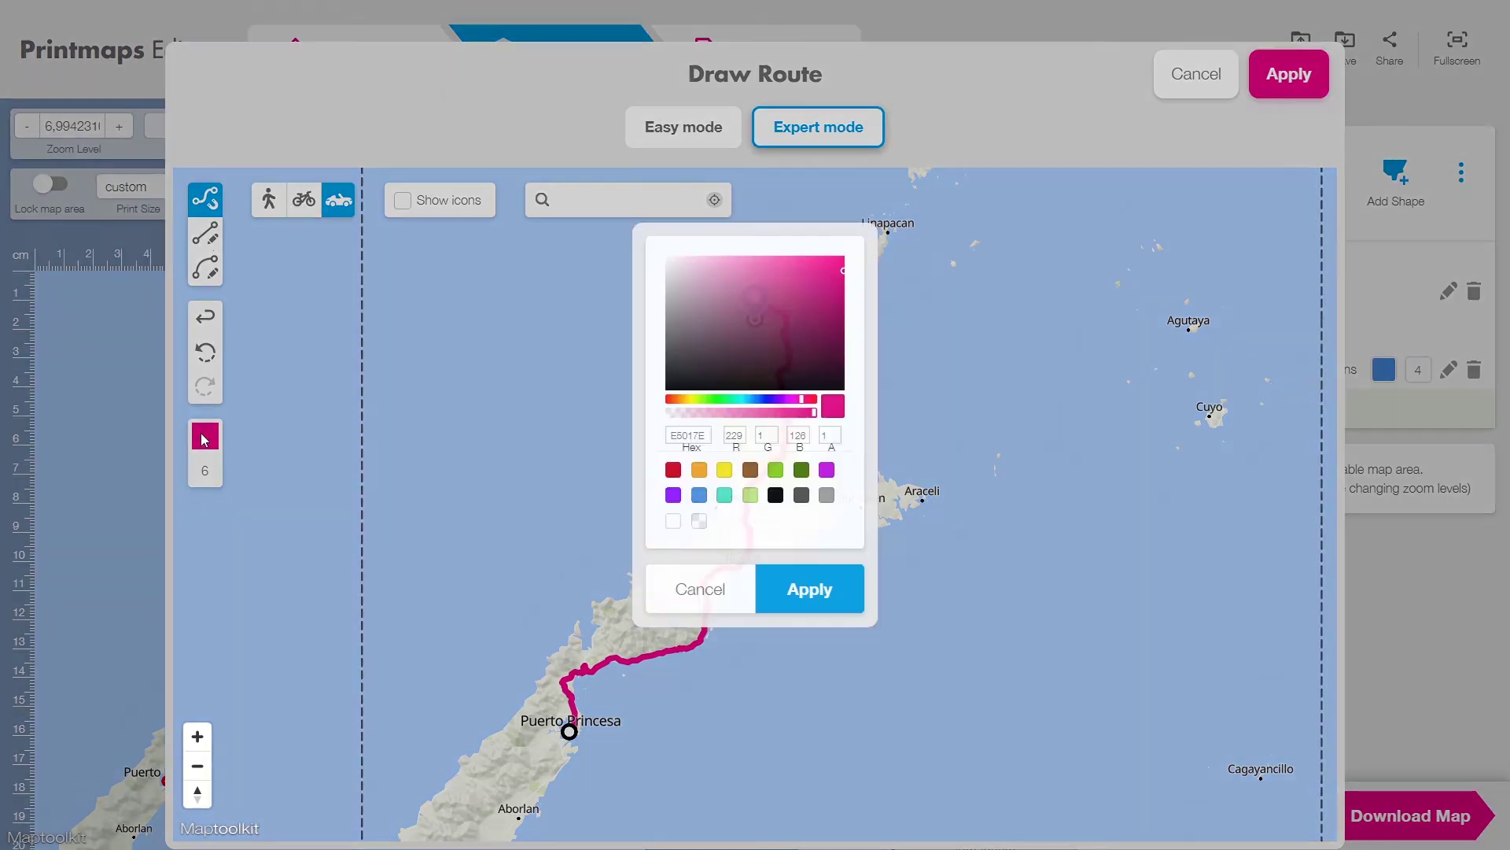
click(699, 496)
click(791, 604)
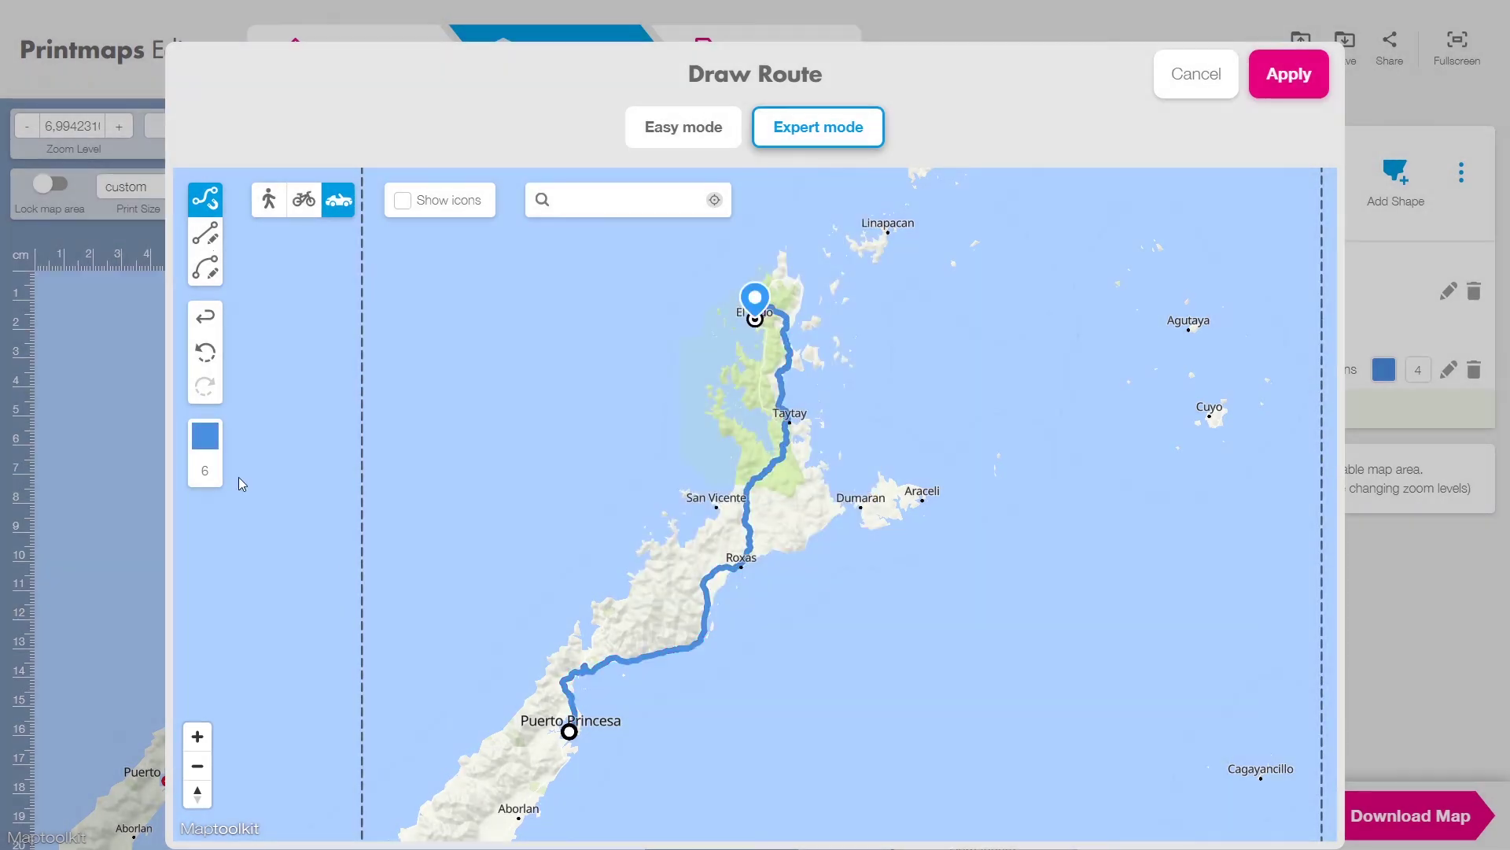
scroll(209, 475, up, 2)
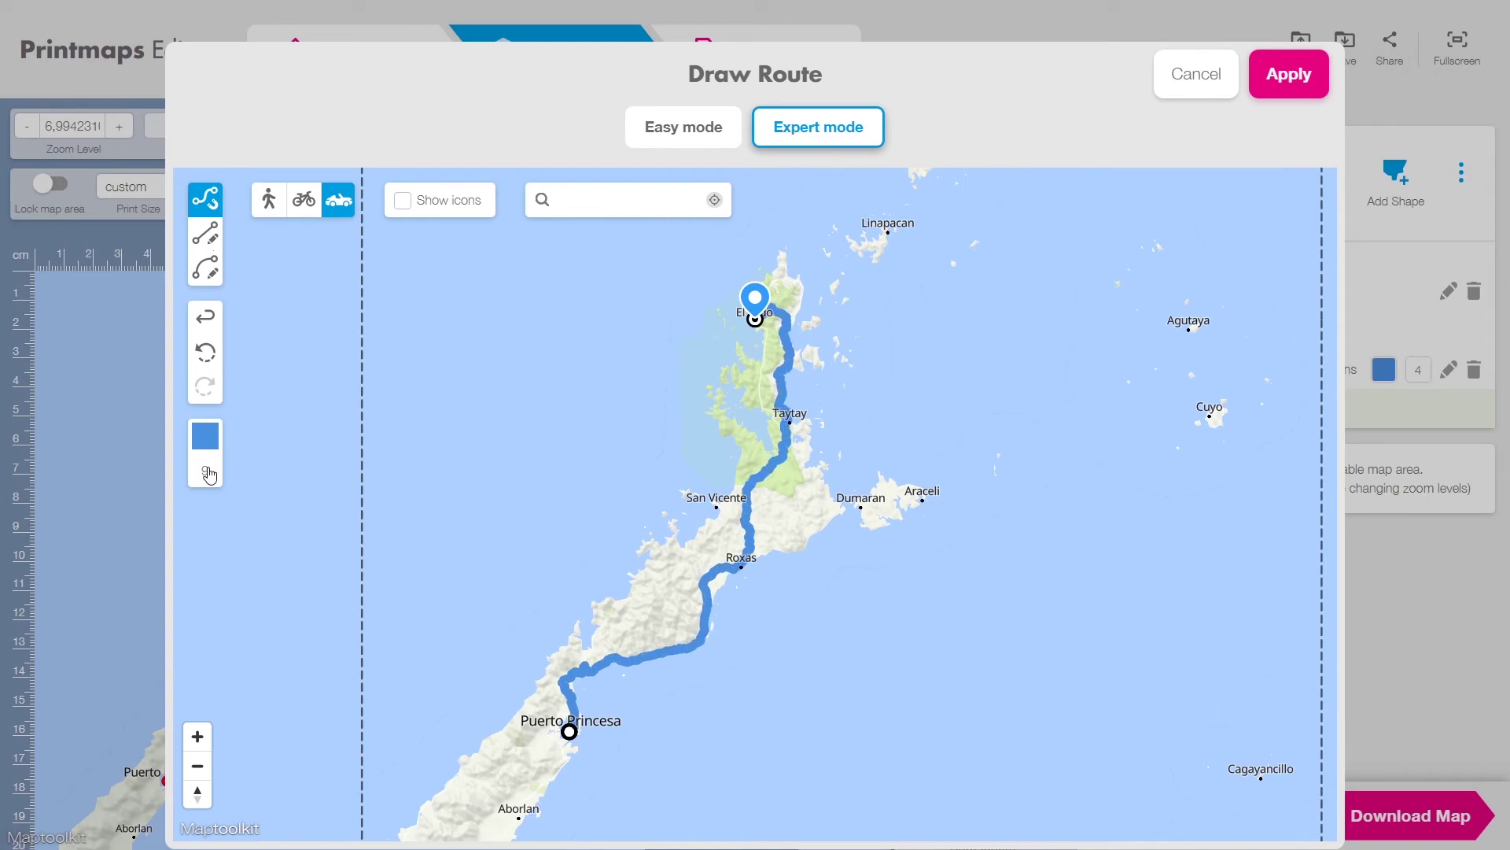
scroll(208, 474, down, 5)
scroll(208, 474, up, 1)
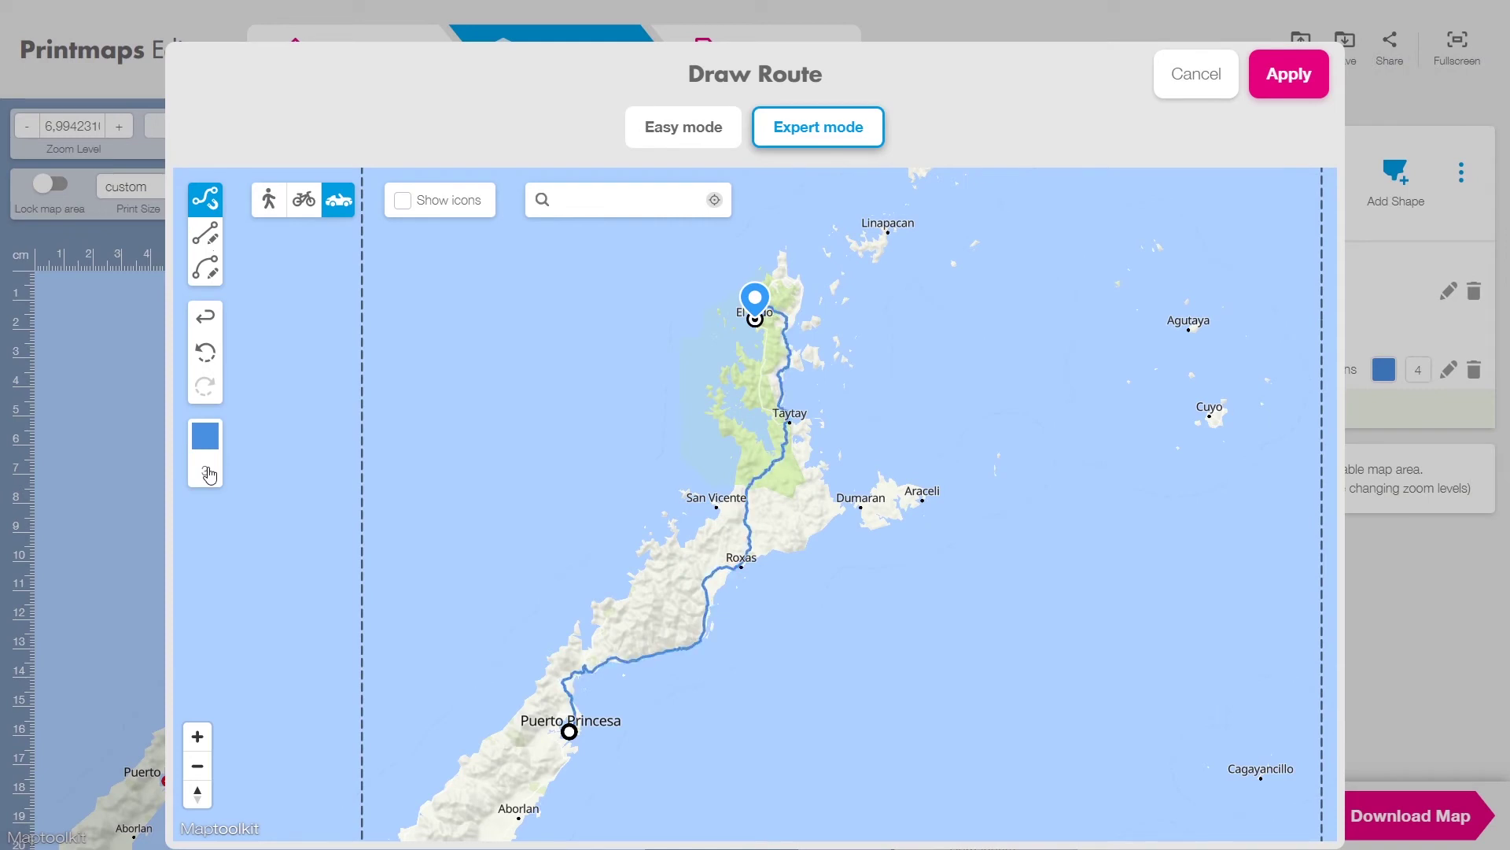
click(1310, 73)
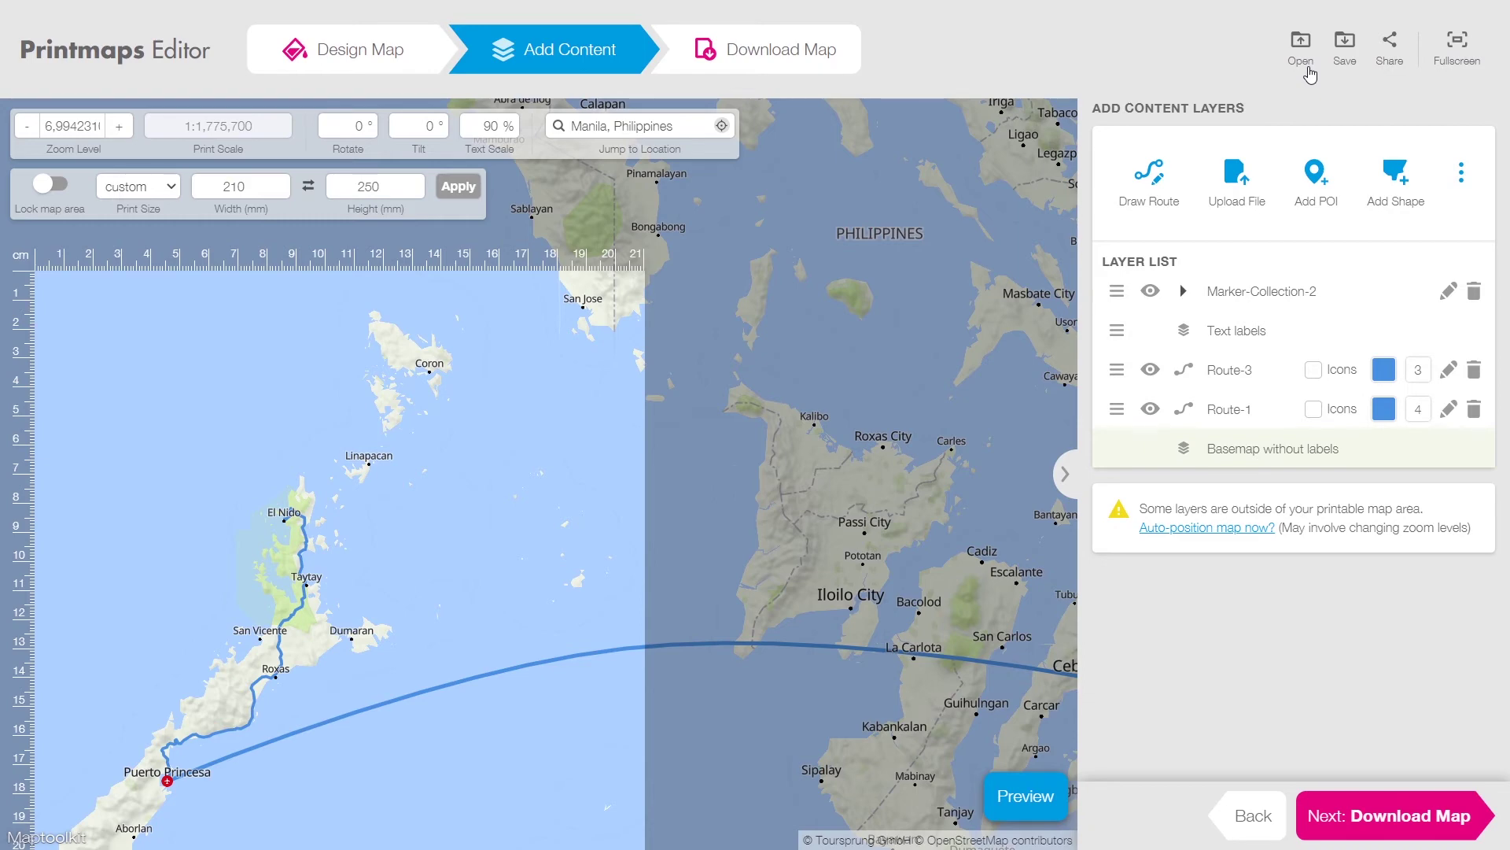
Add a curved boat route from El Nido to the islet just west of Linapacan Island, with its transport icon shown
click(1155, 180)
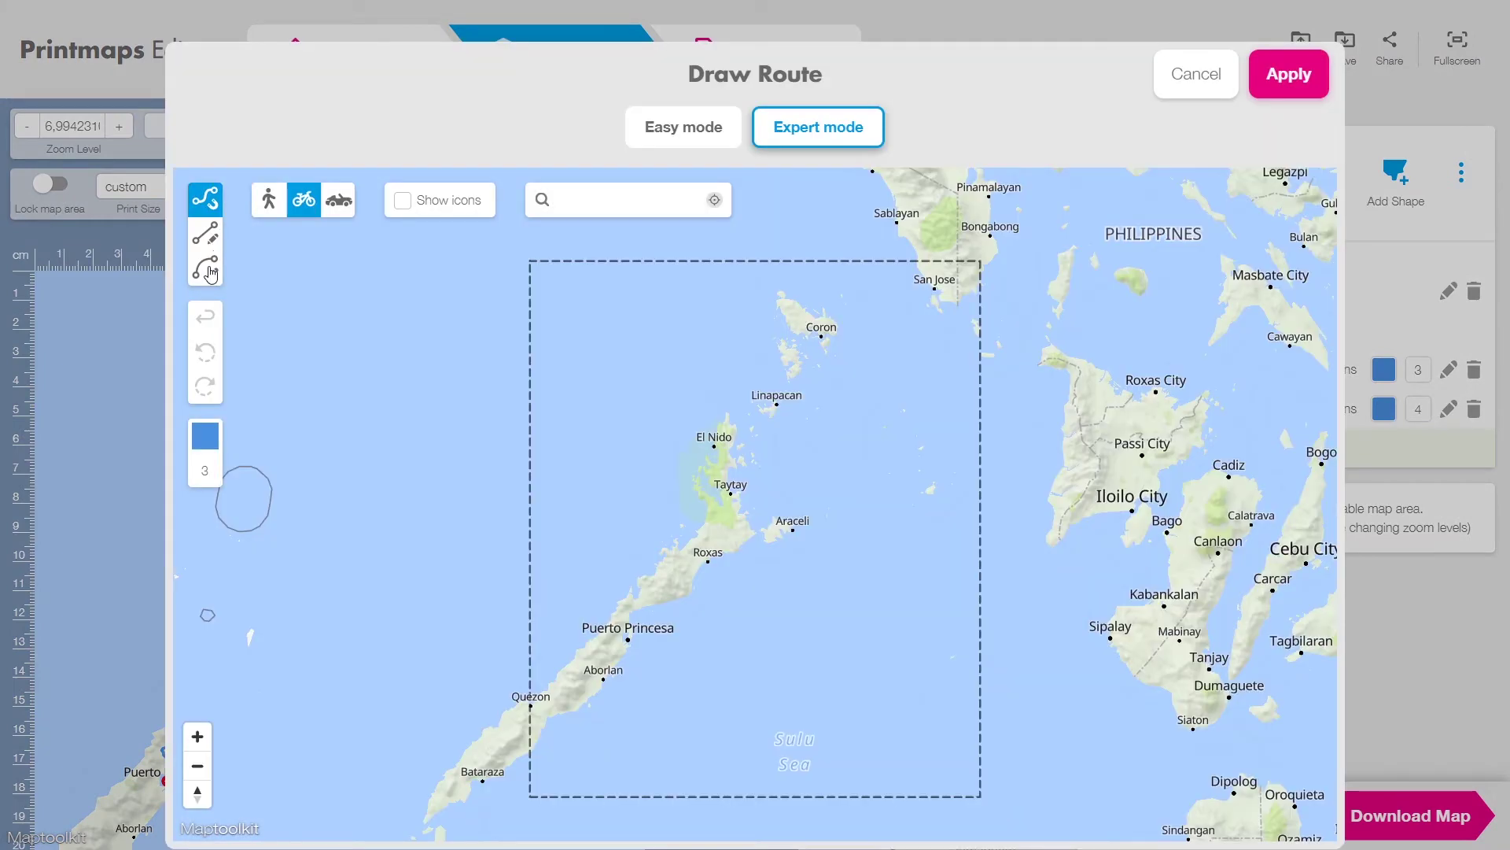
click(210, 272)
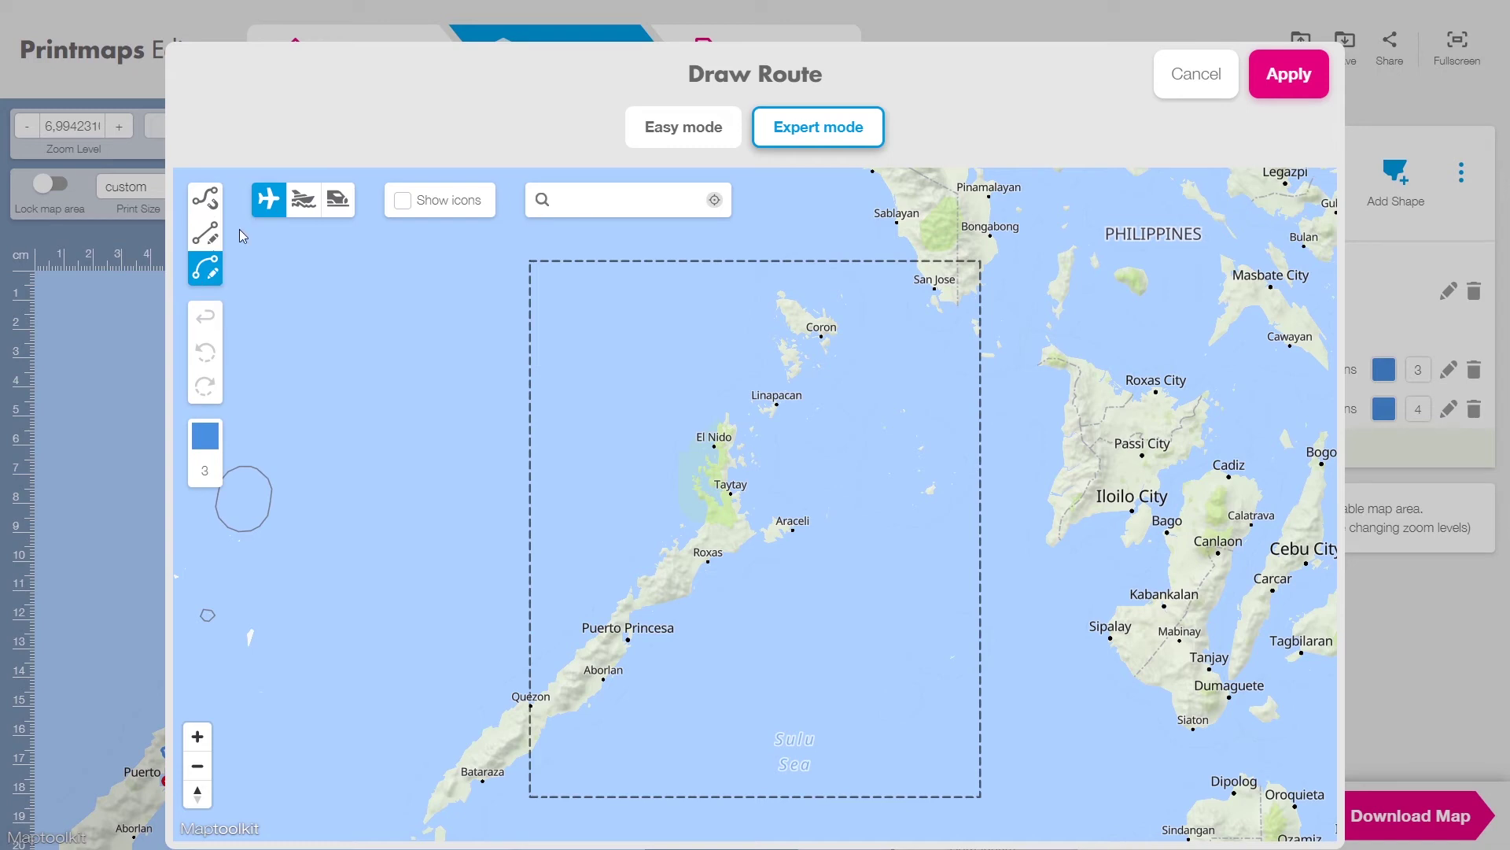
click(300, 203)
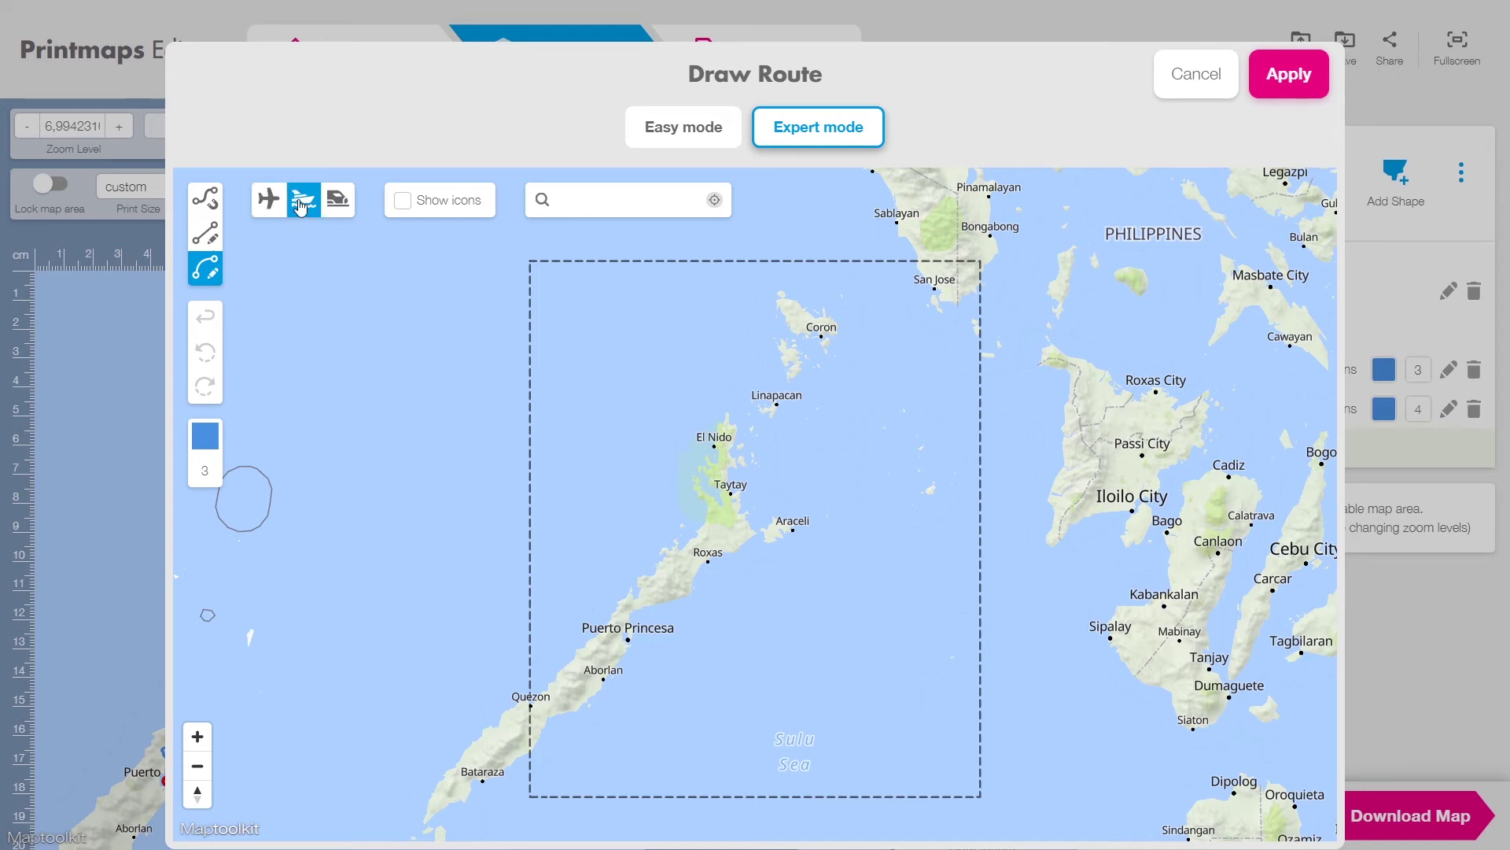
click(713, 445)
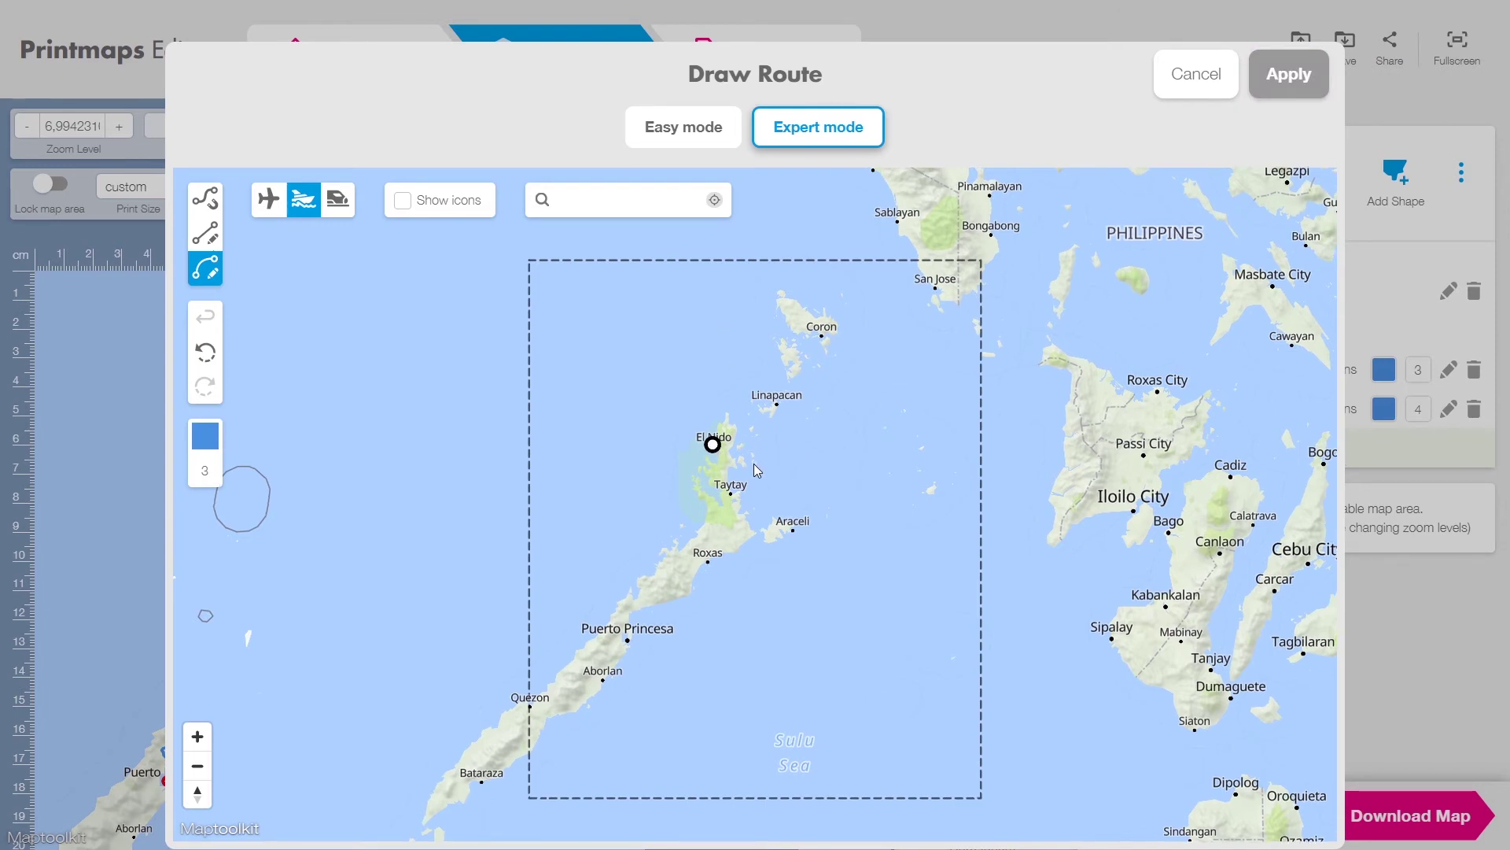
scroll(754, 466, up, 2)
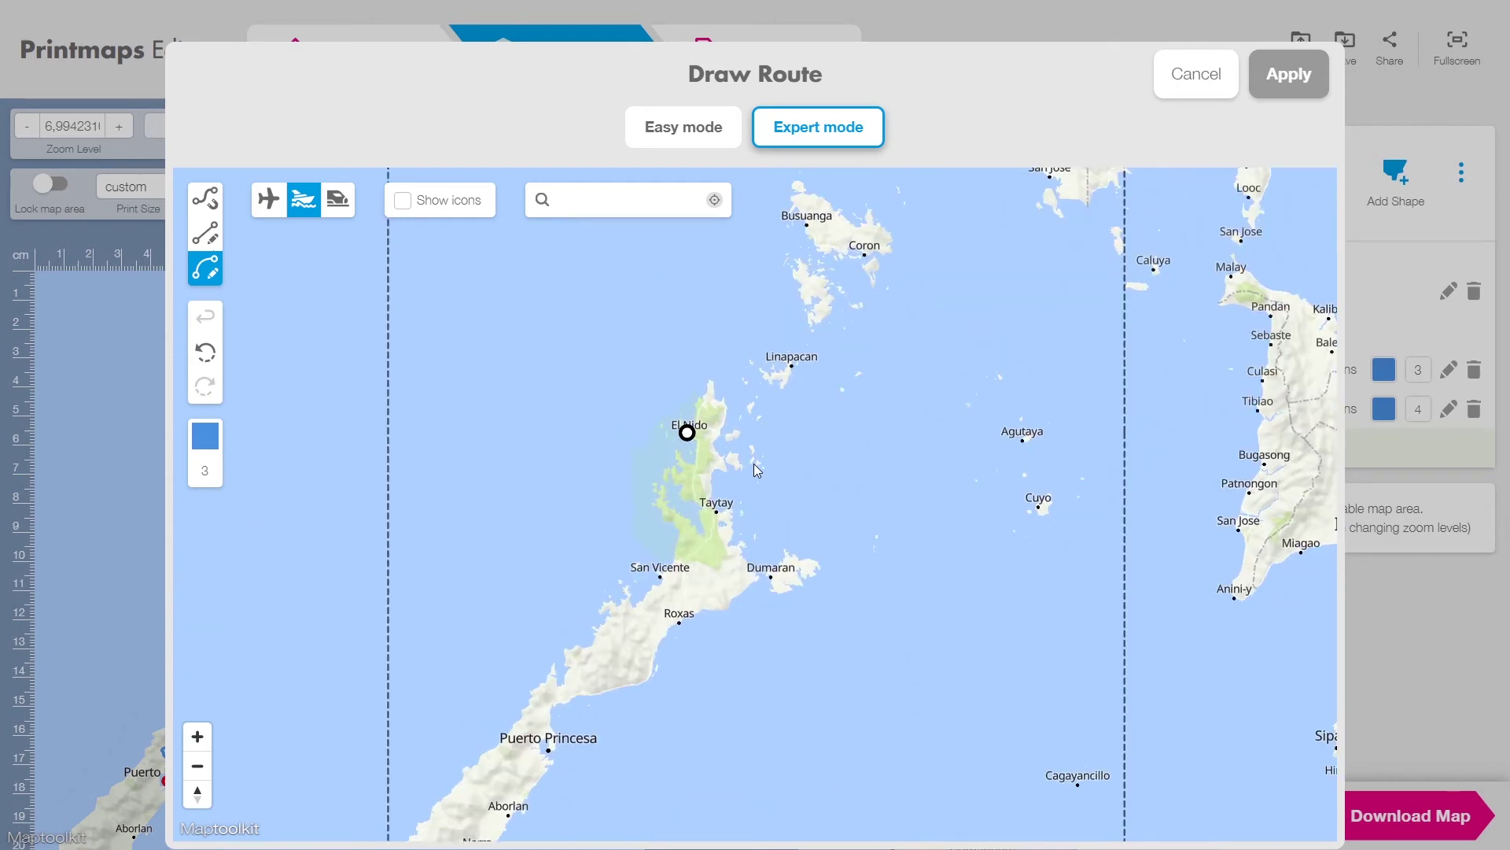
scroll(754, 464, up, 1)
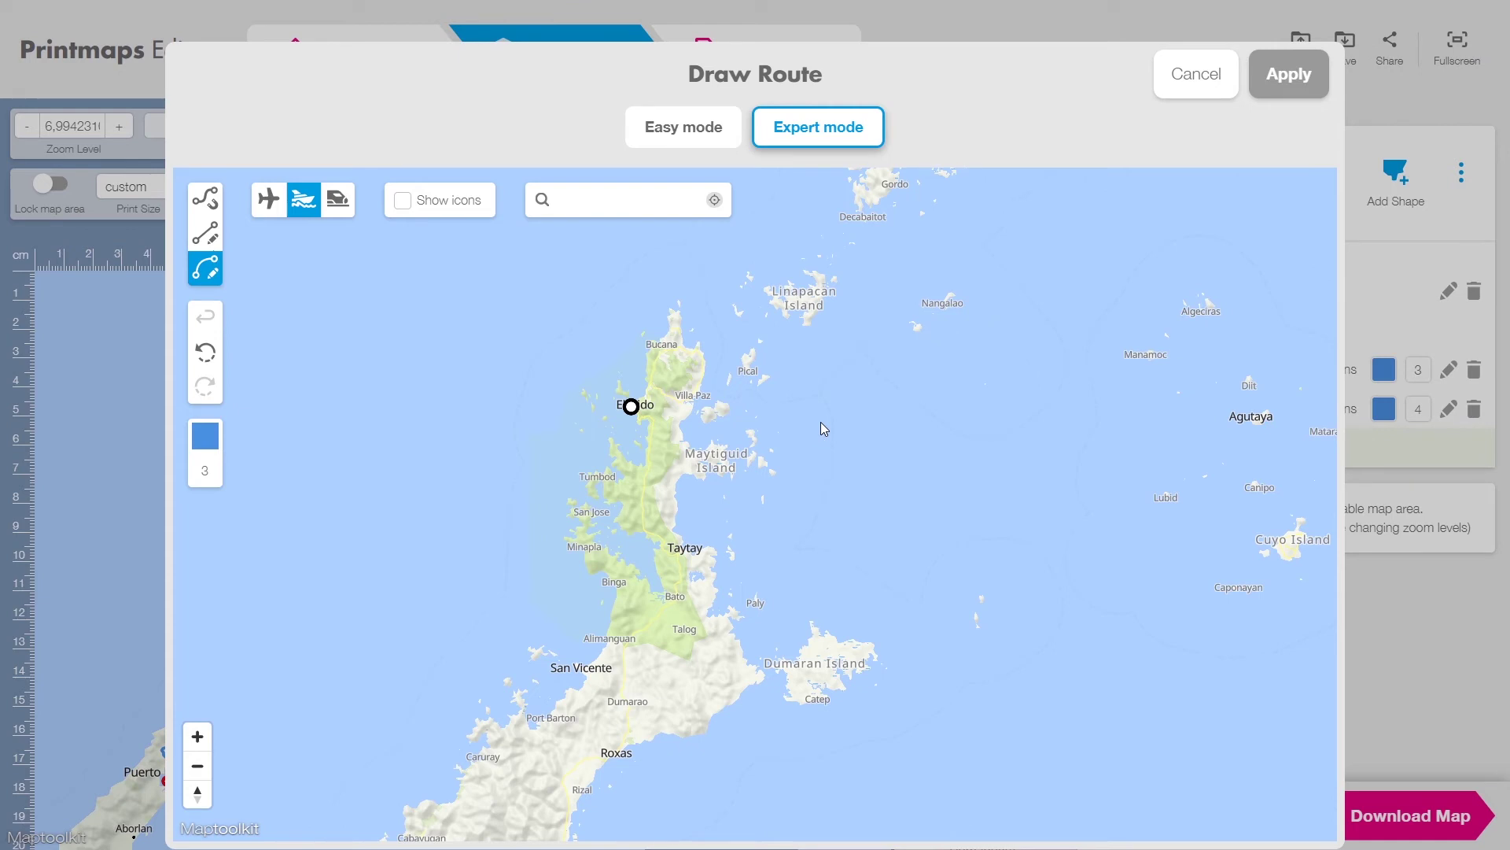
drag(751, 276, 752, 342)
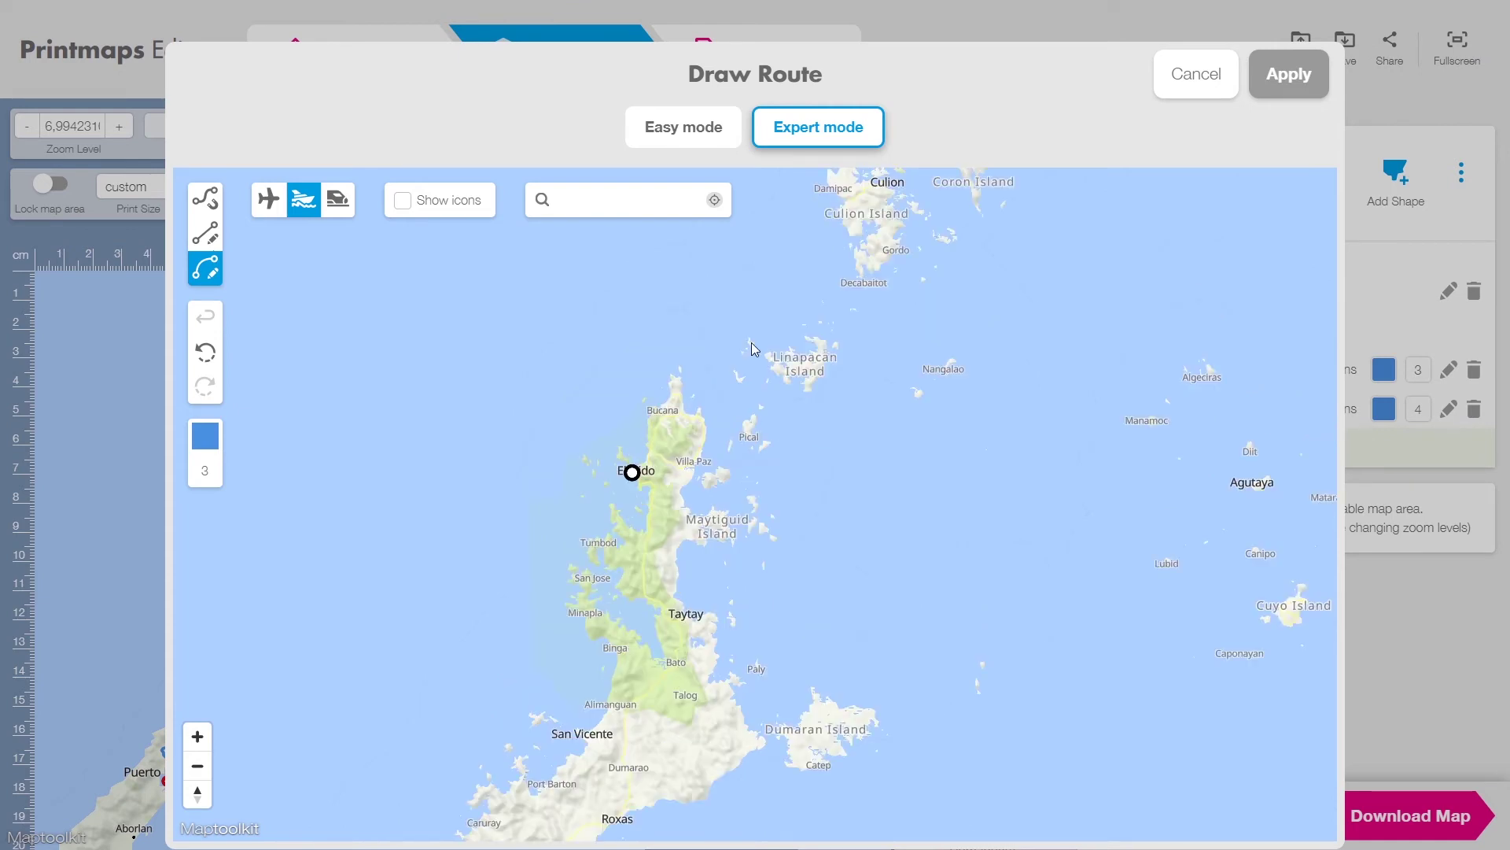
click(752, 343)
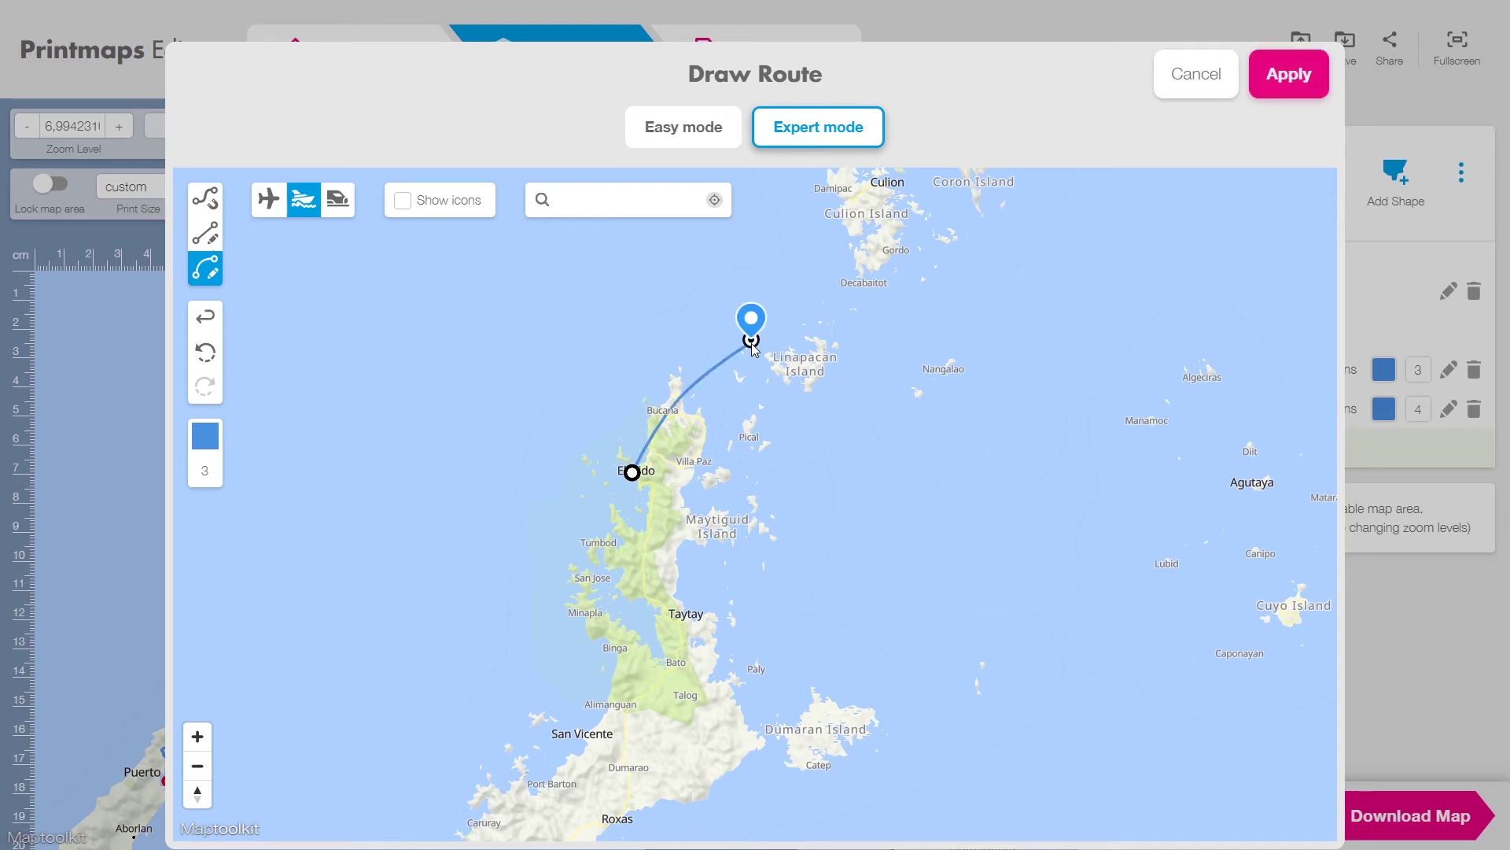
click(1290, 80)
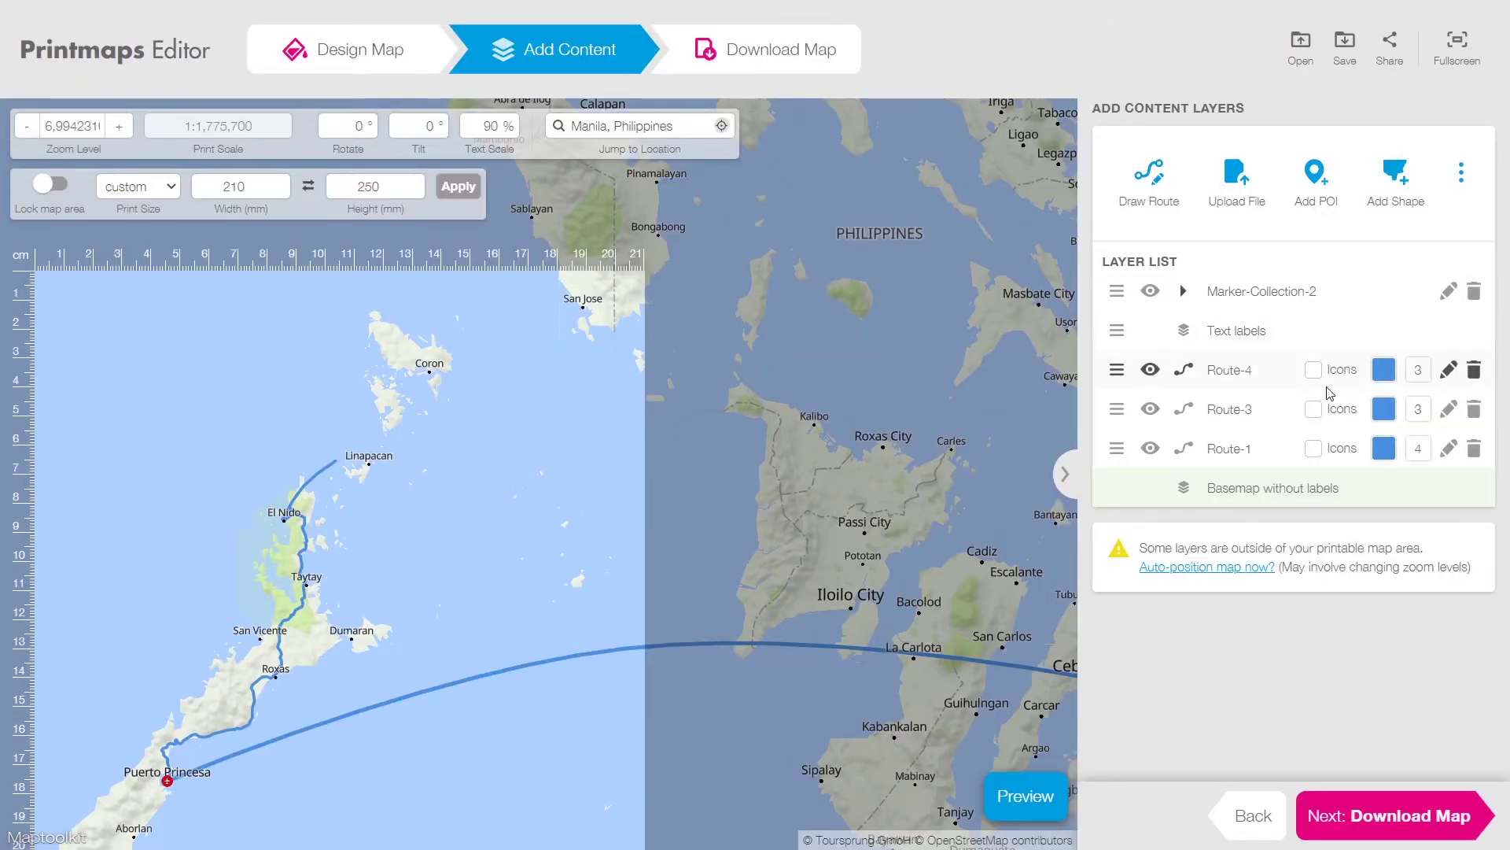
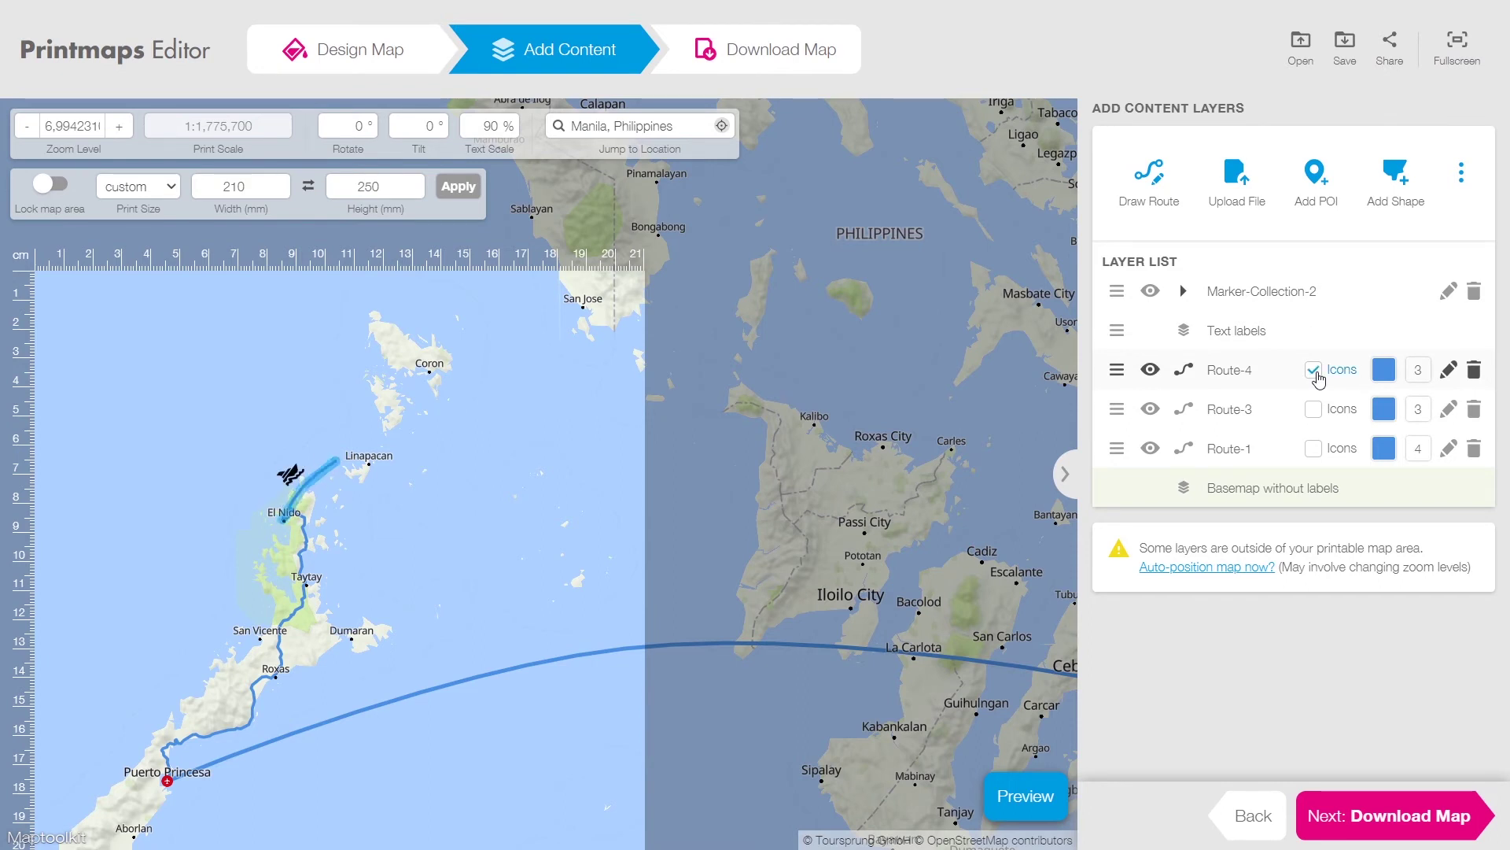
Add a curved boat route from the islet west of Linapacan Island past Galoc, south of Busuanga and Coron Island, ending at Coron
click(1170, 194)
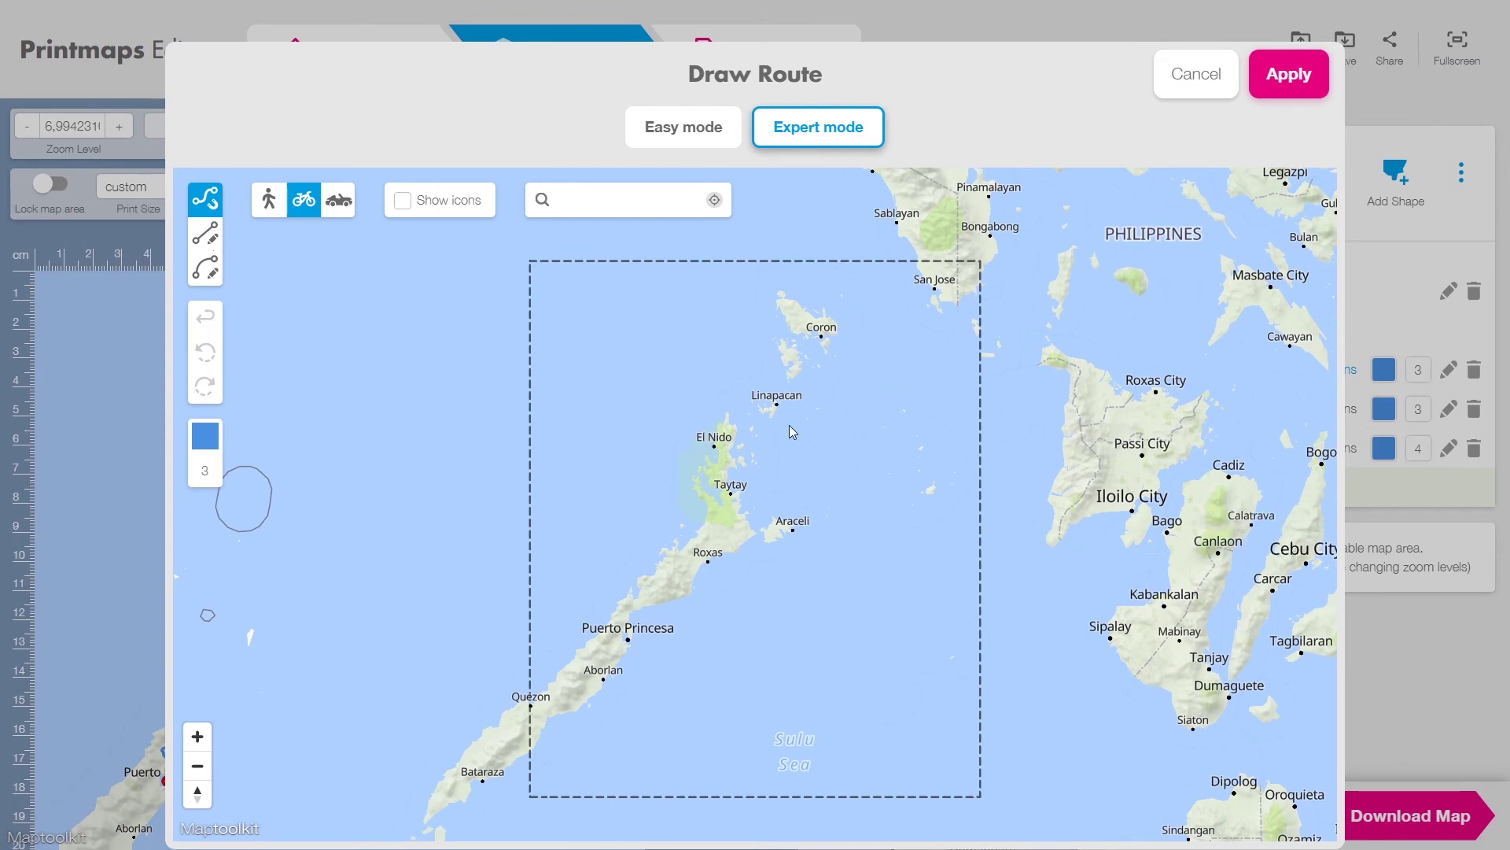
scroll(790, 426, up, 3)
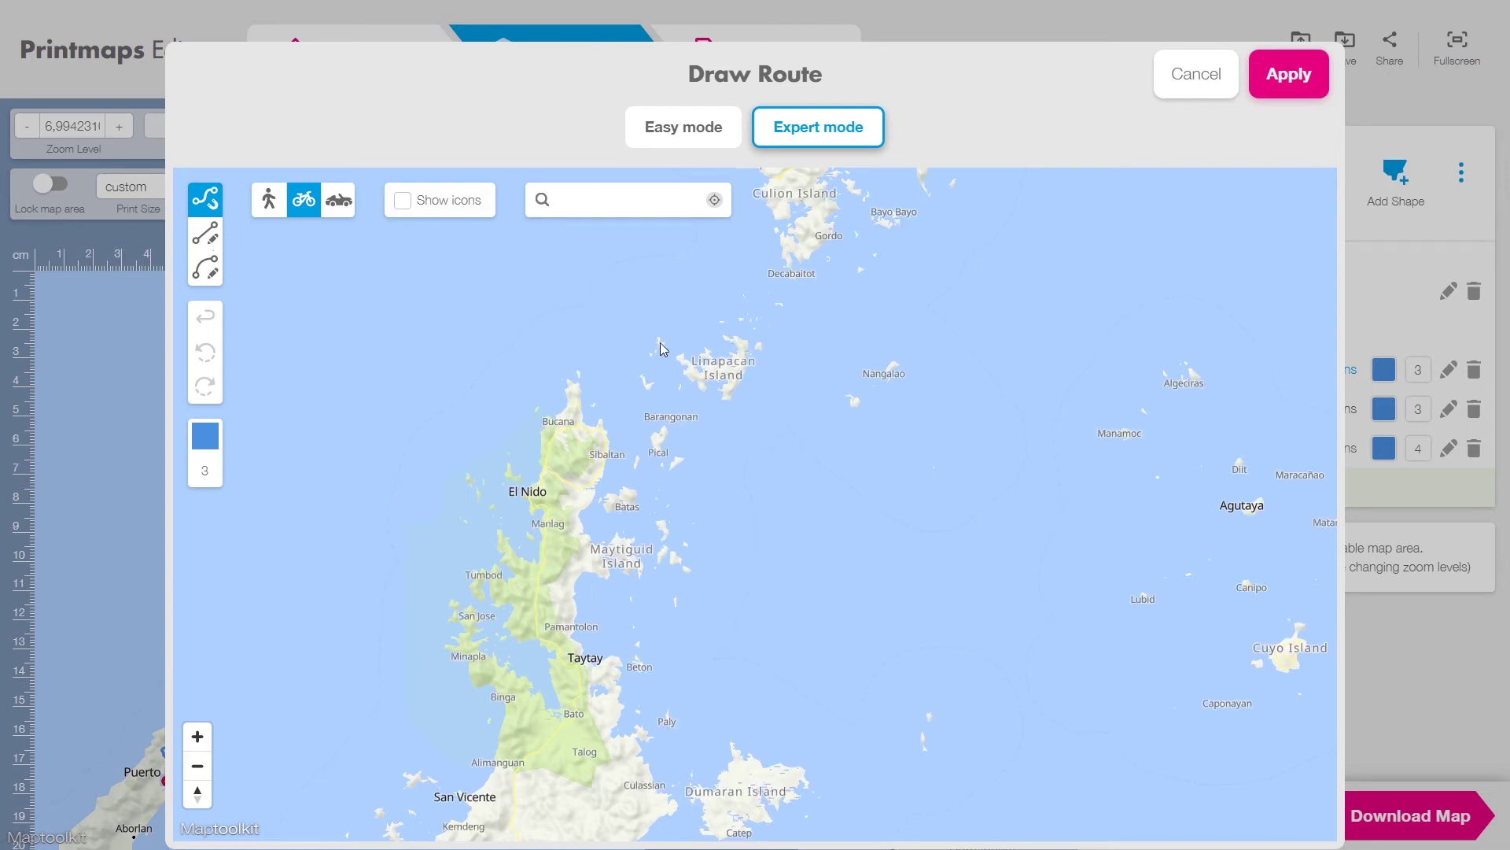
click(205, 270)
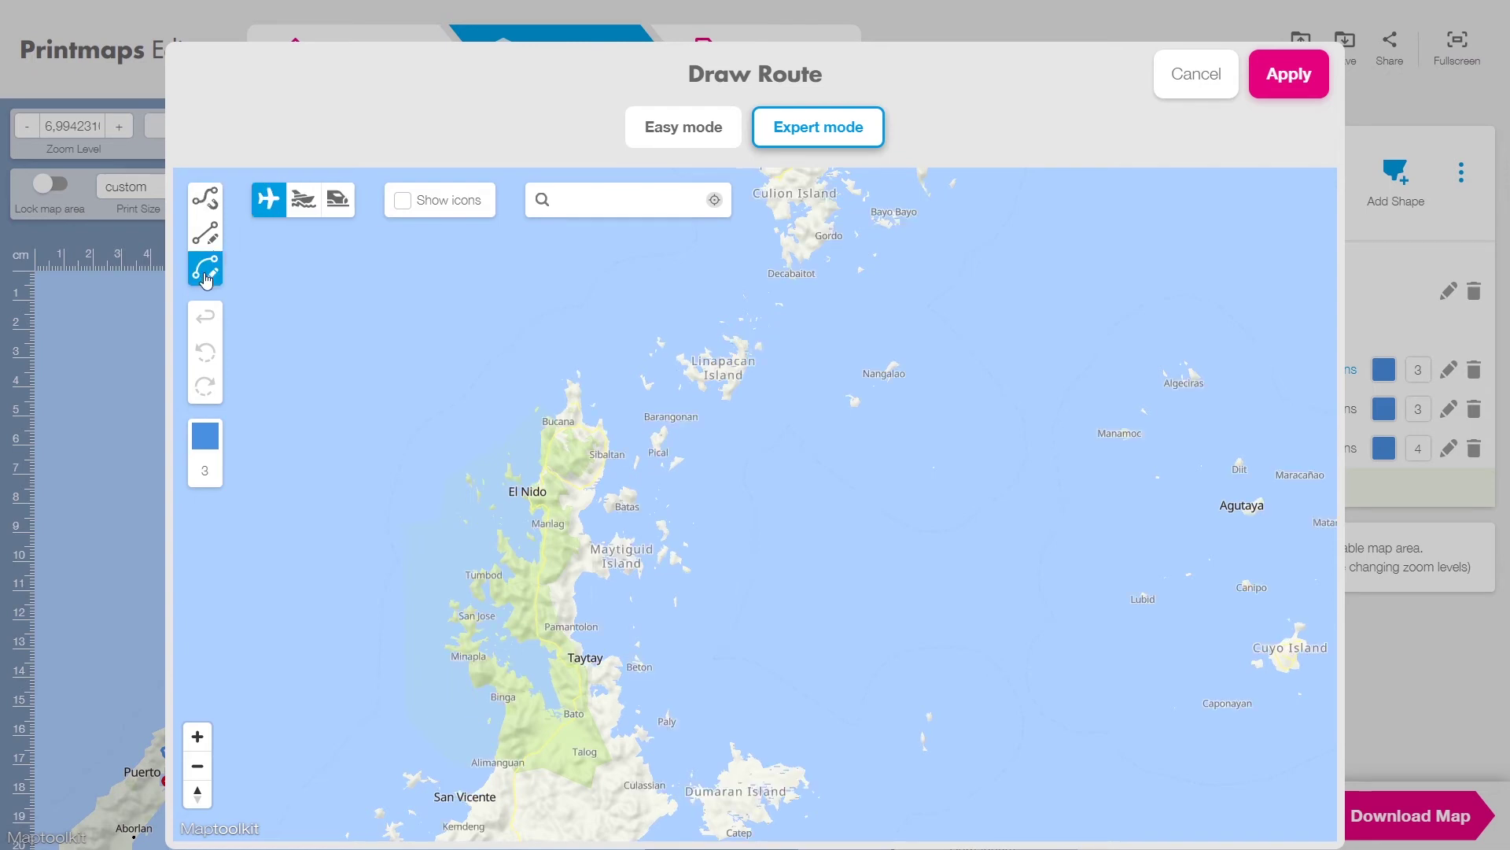
click(304, 202)
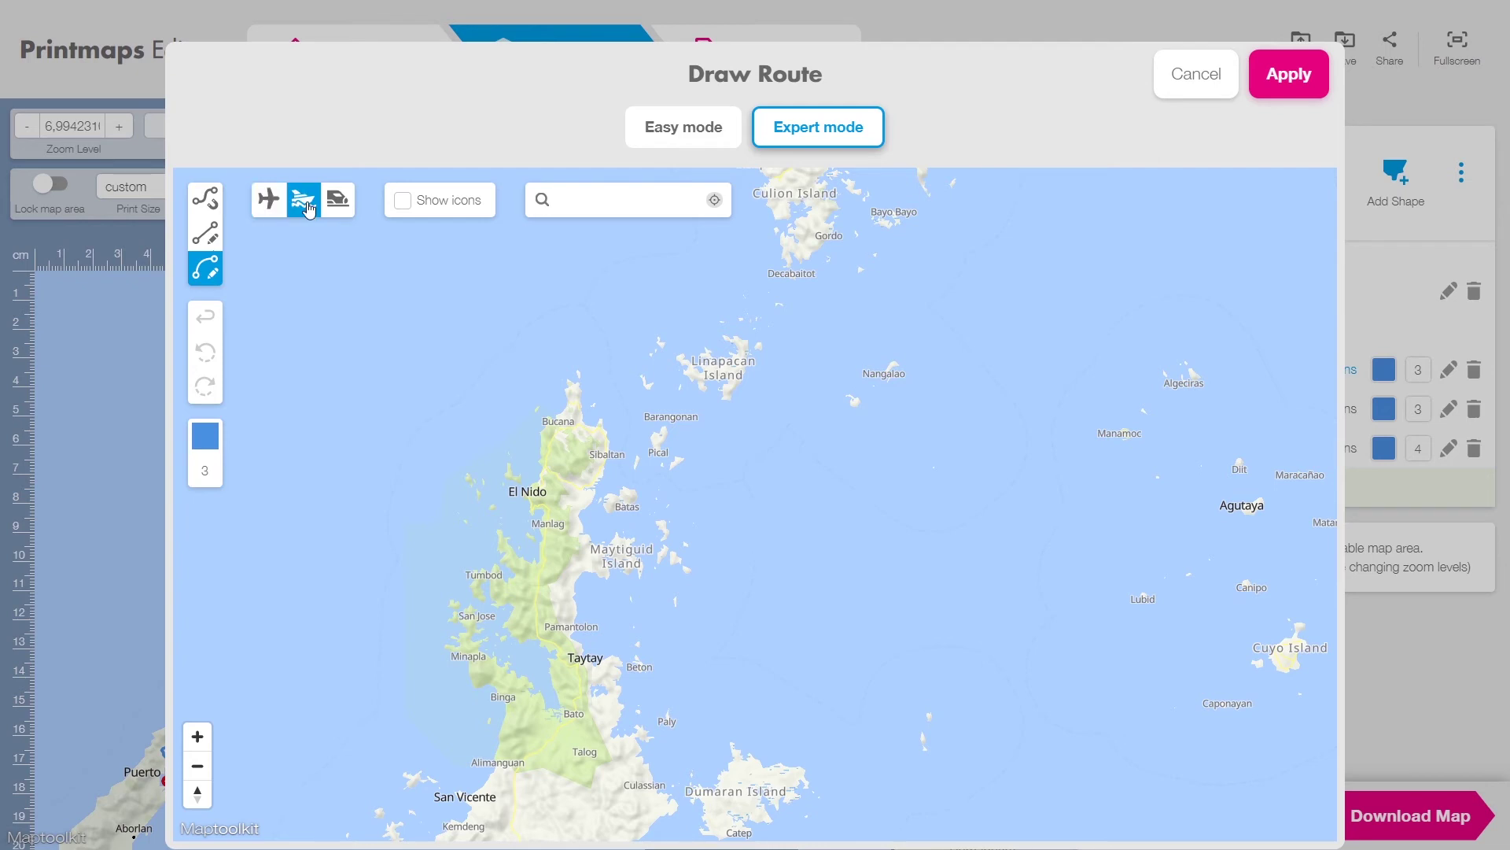
click(659, 344)
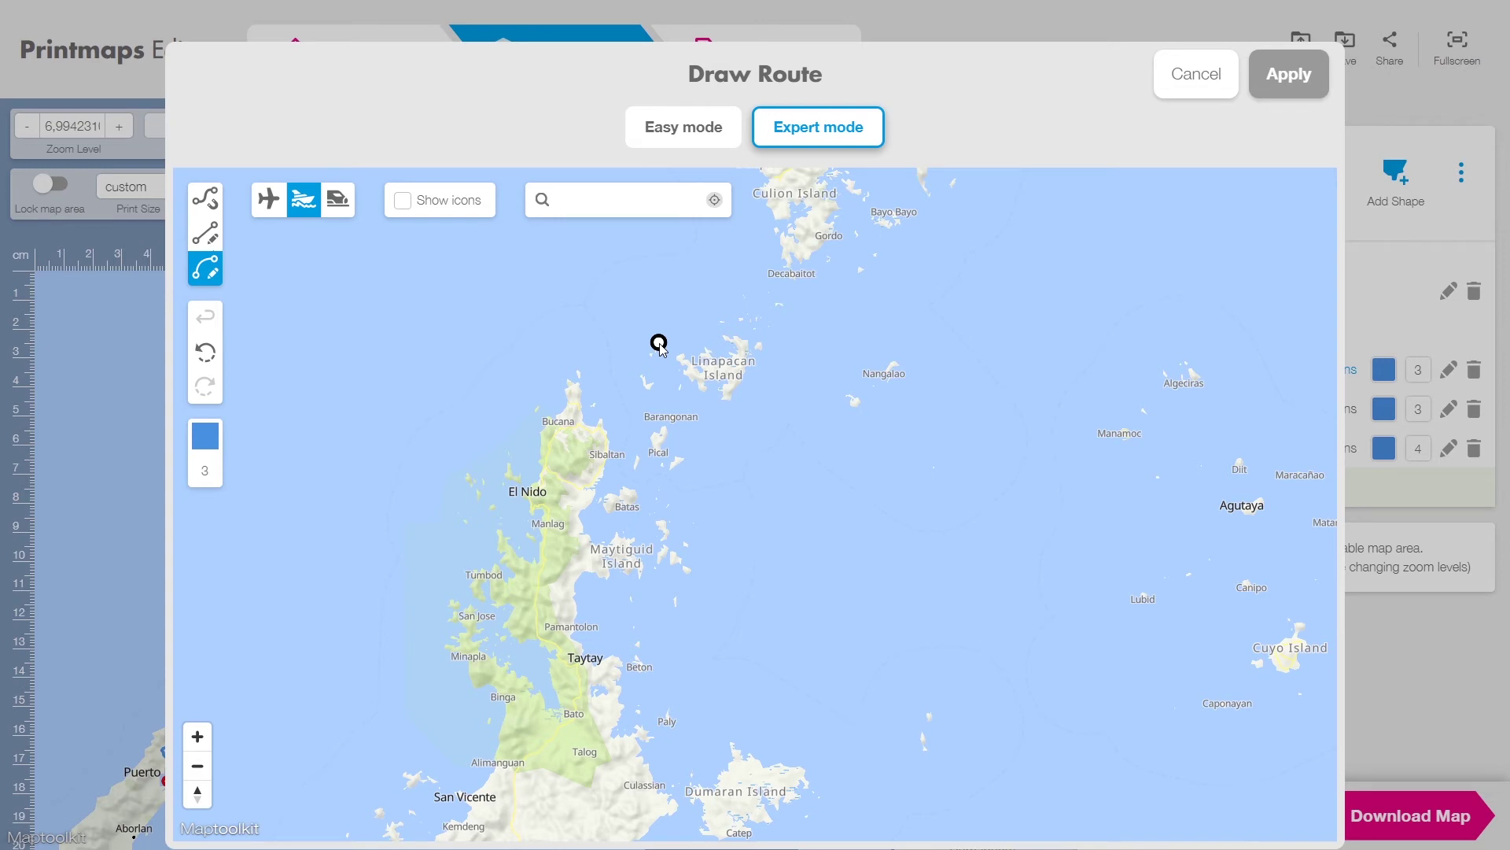
click(713, 280)
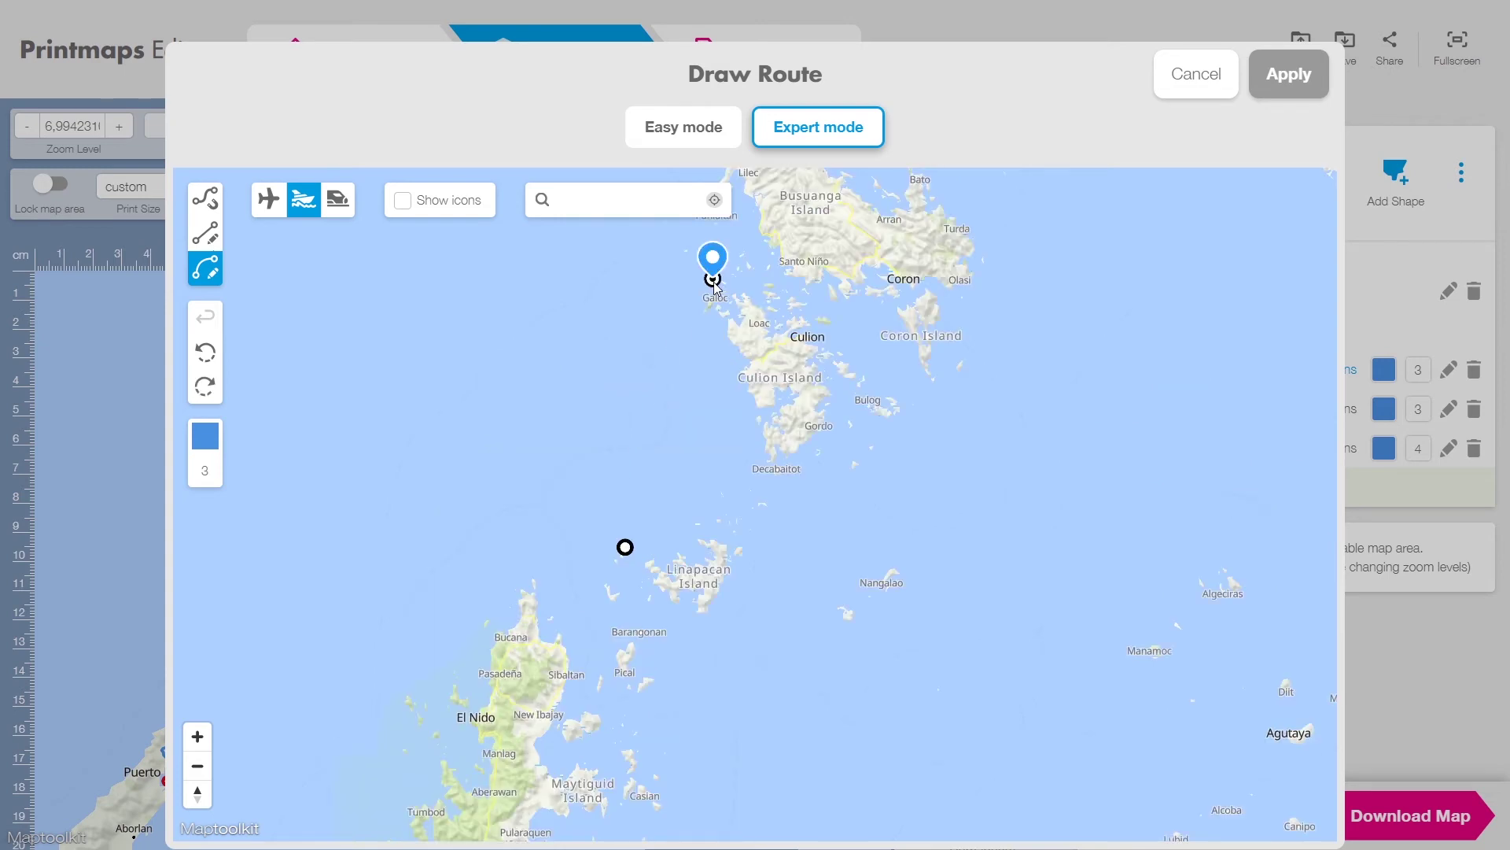
click(833, 295)
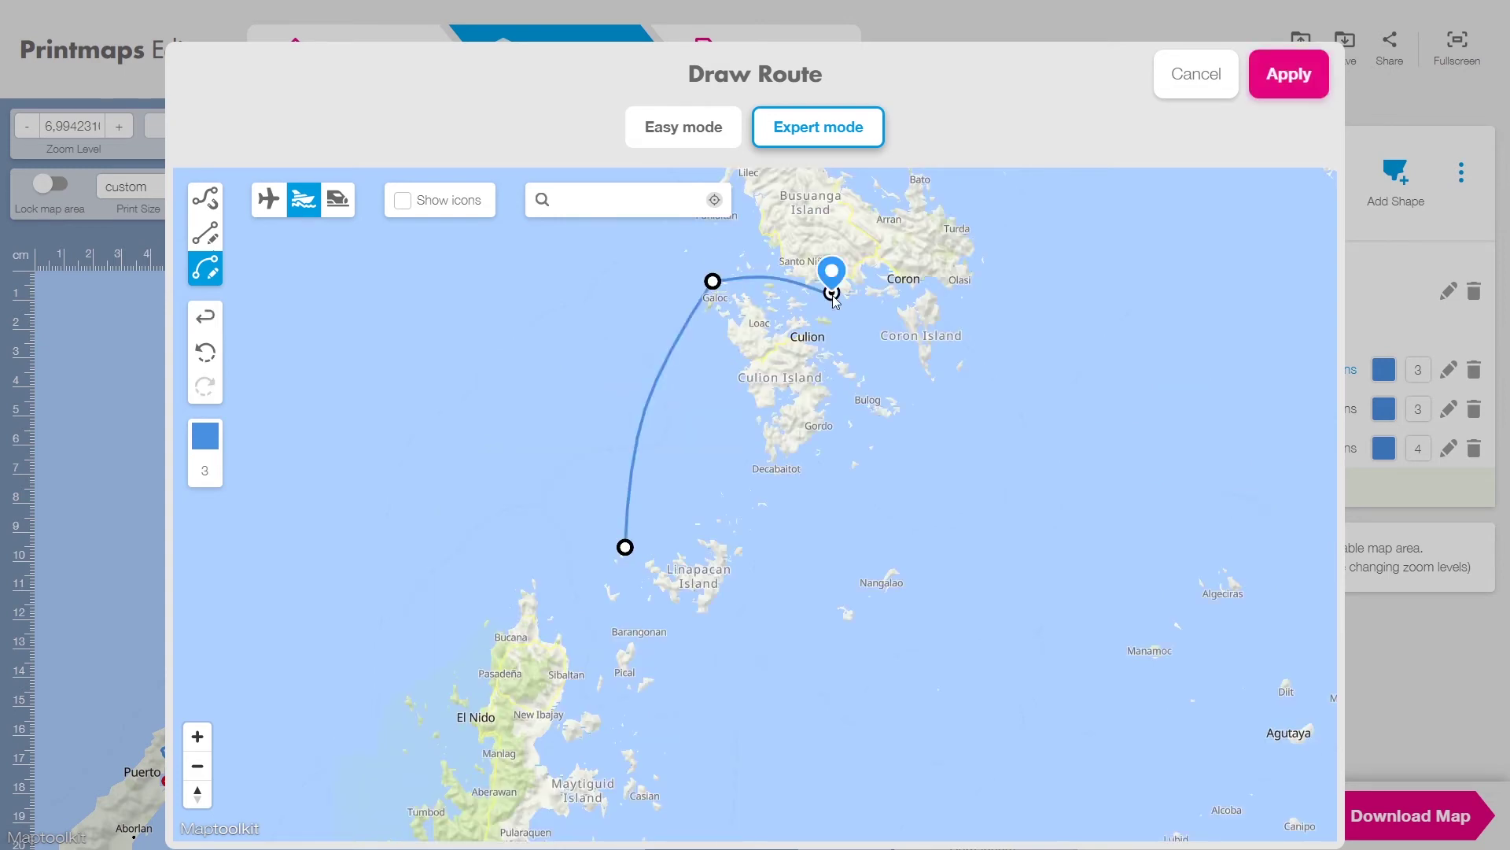
click(909, 313)
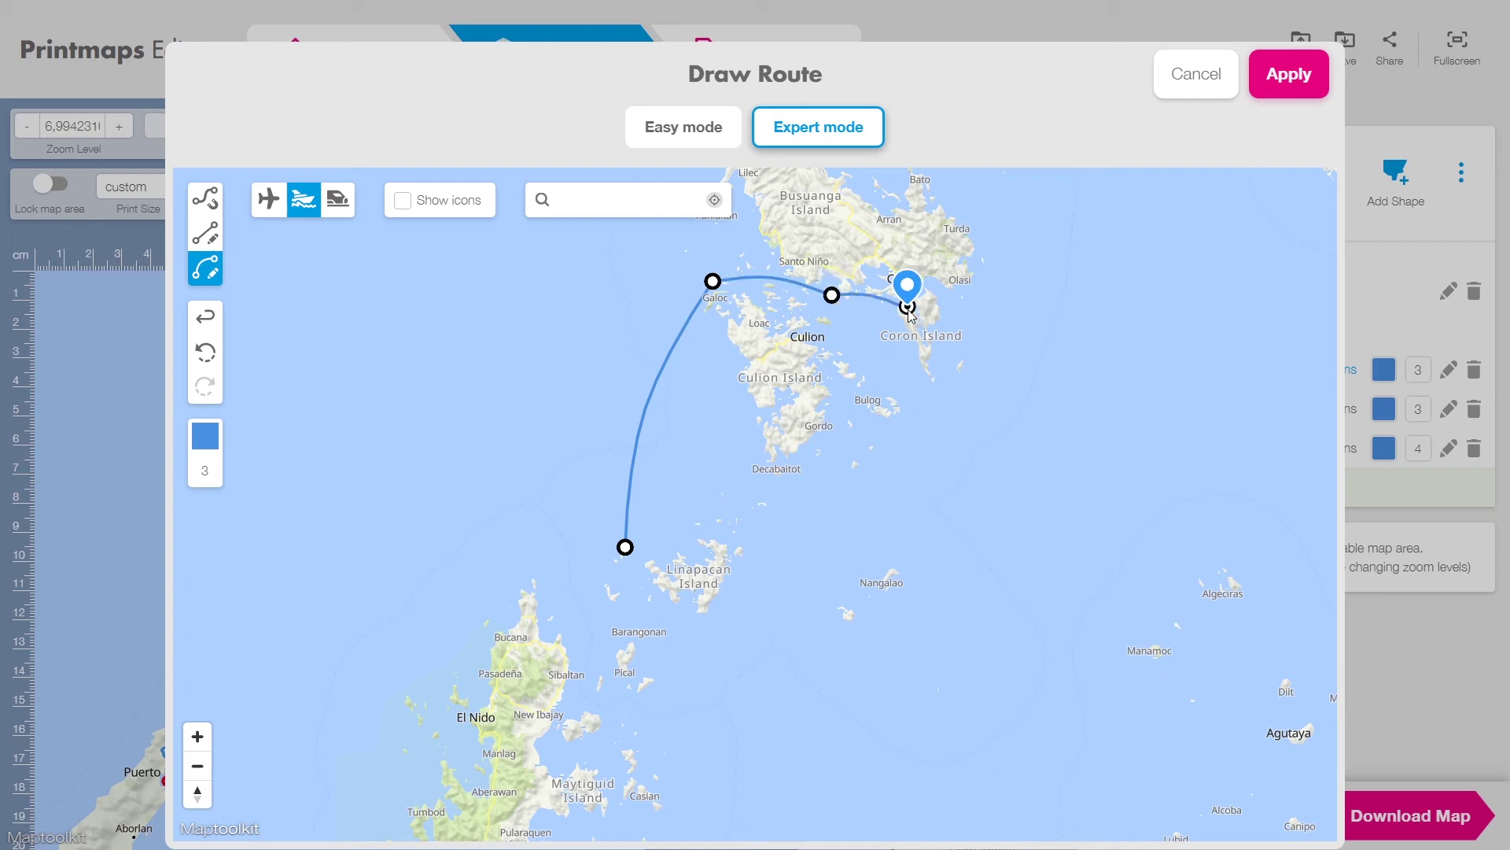
scroll(912, 315, up, 2)
click(870, 243)
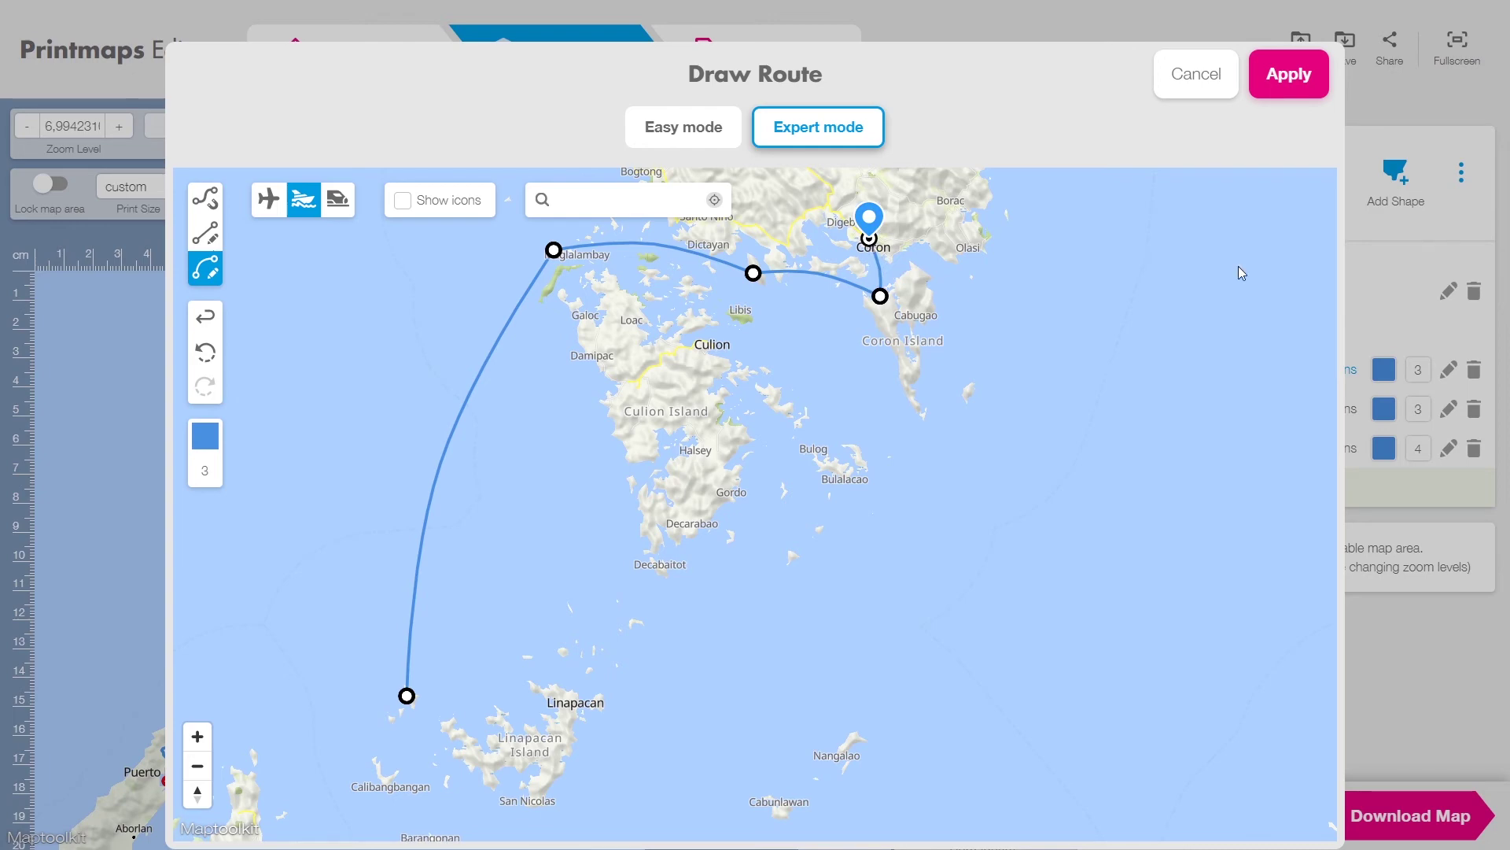
click(1283, 79)
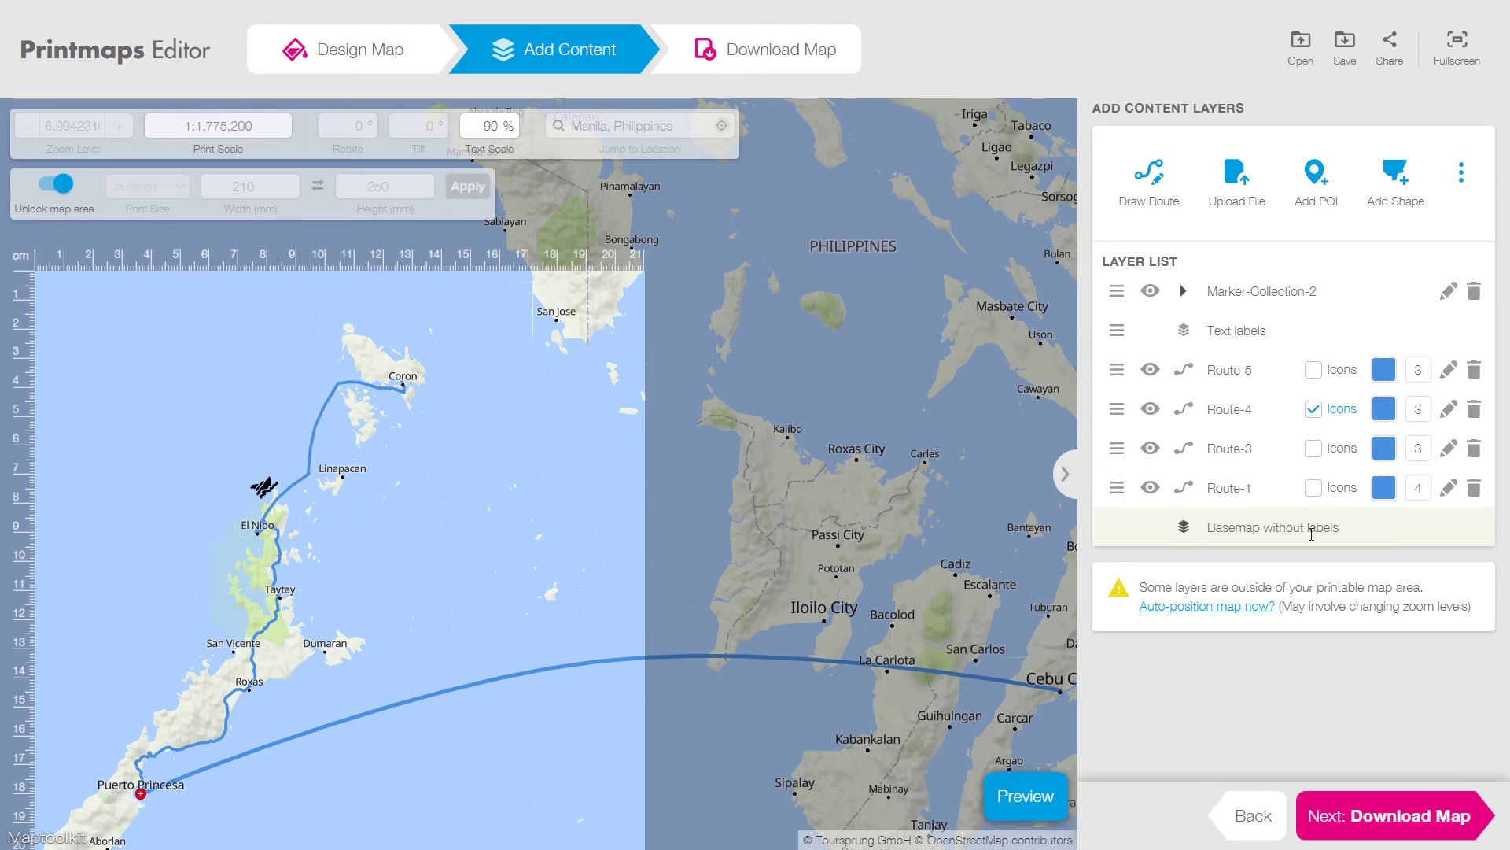
Show the transport icon on the Puerto Princesa flight route and apply the Green map style
click(1313, 488)
click(1252, 815)
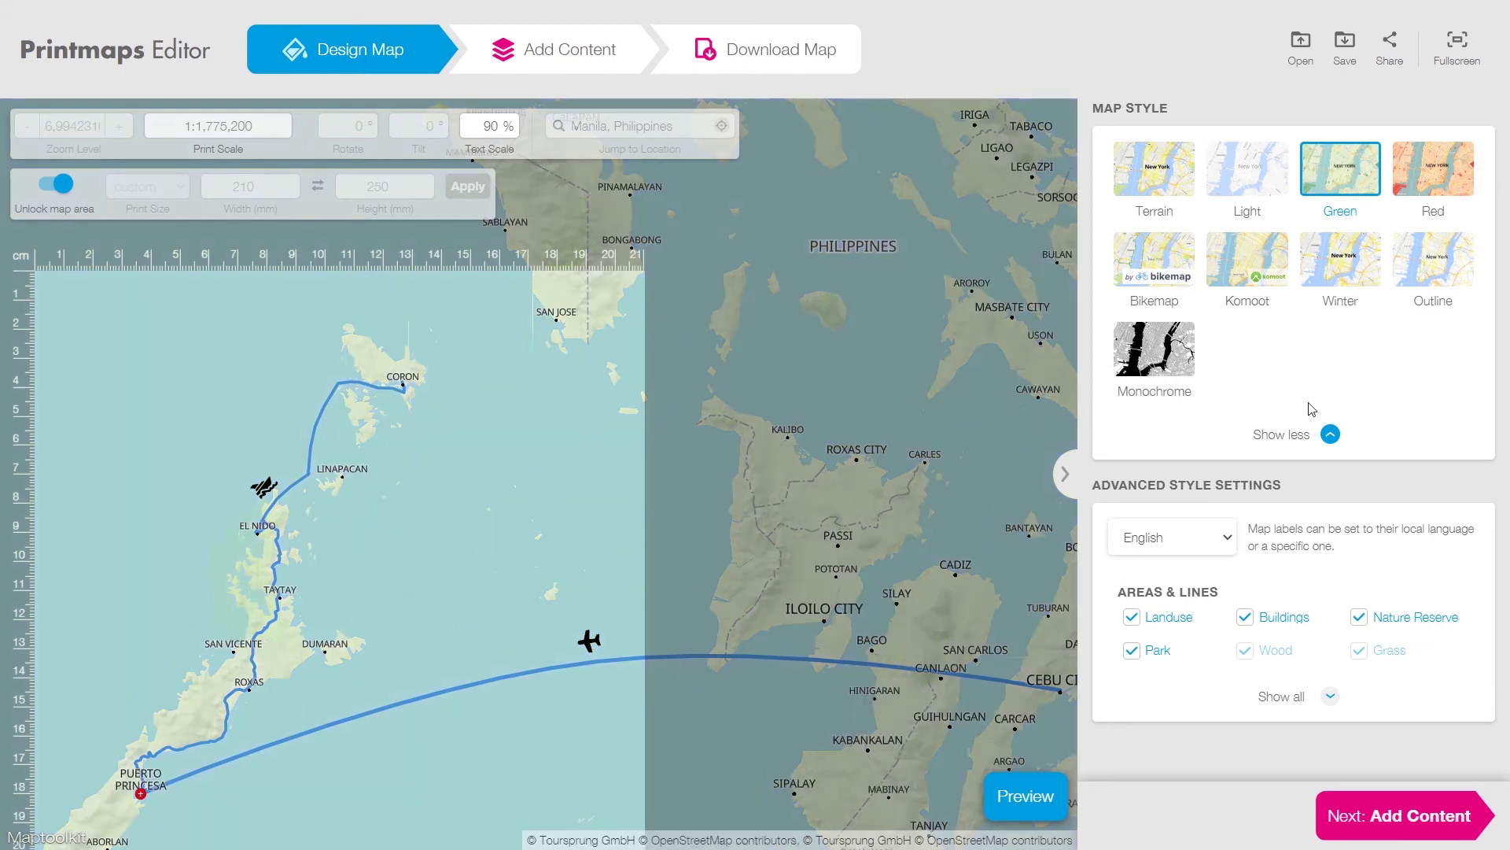
click(1330, 435)
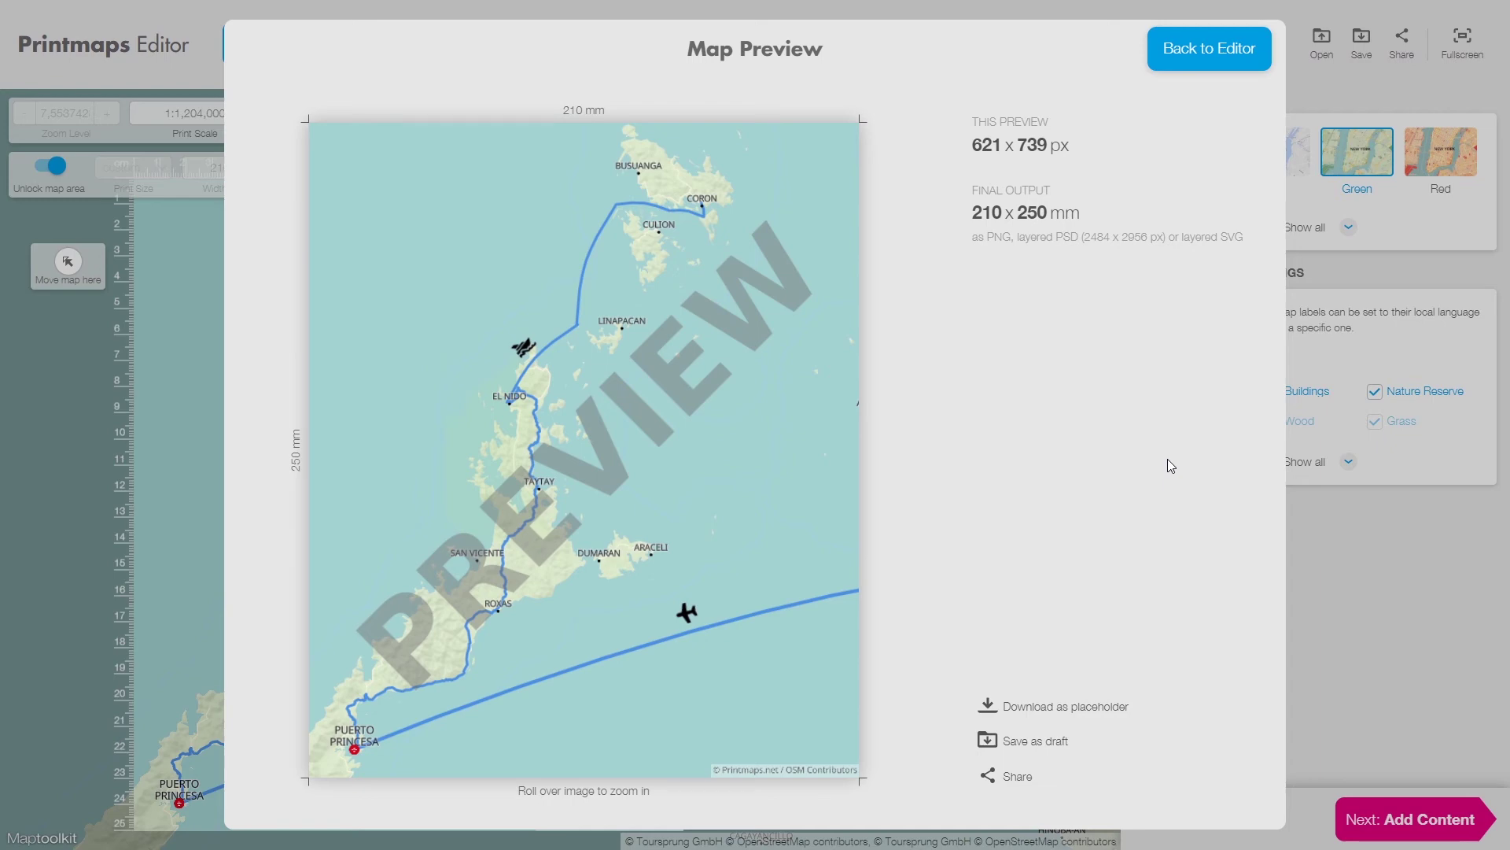
click(1203, 71)
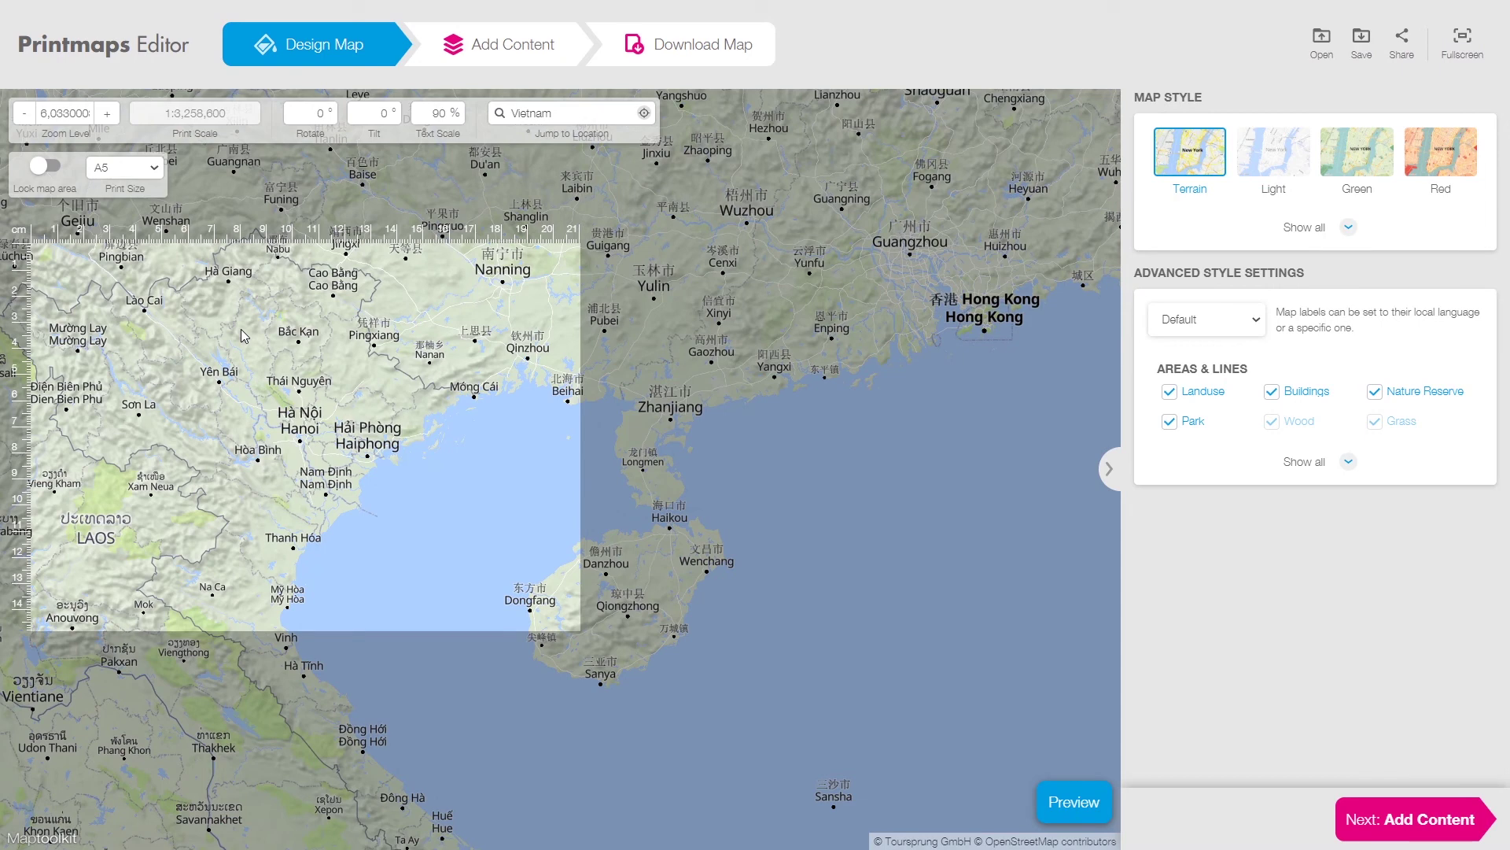
Frame the Vietnam map on the Hà Giang region at zoom about 8.4 and import the route file Ha Giang Extreme North Loop.kml
scroll(244, 336, up, 2)
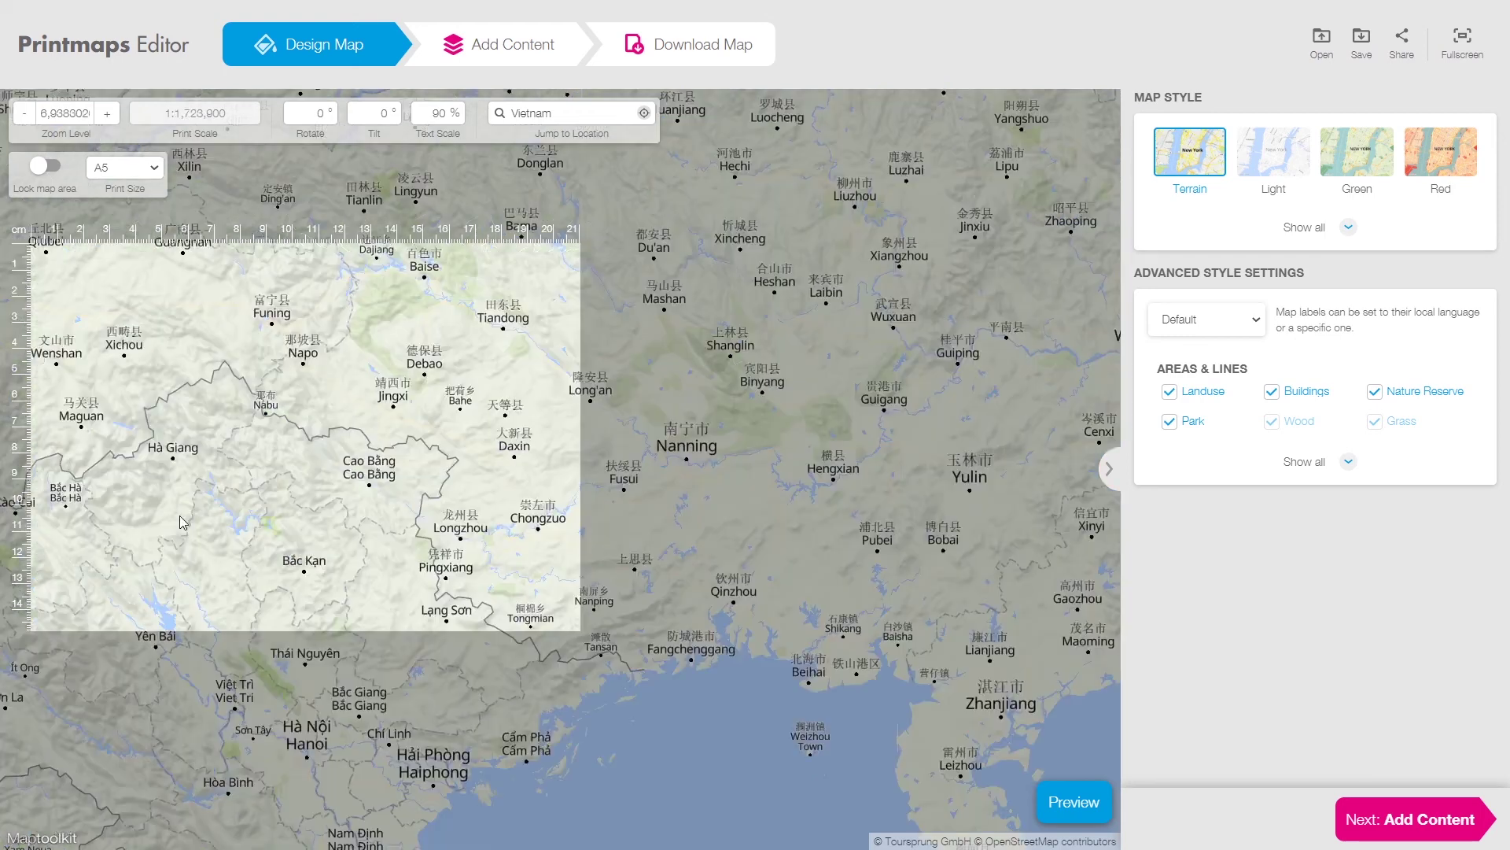
scroll(183, 522, up, 1)
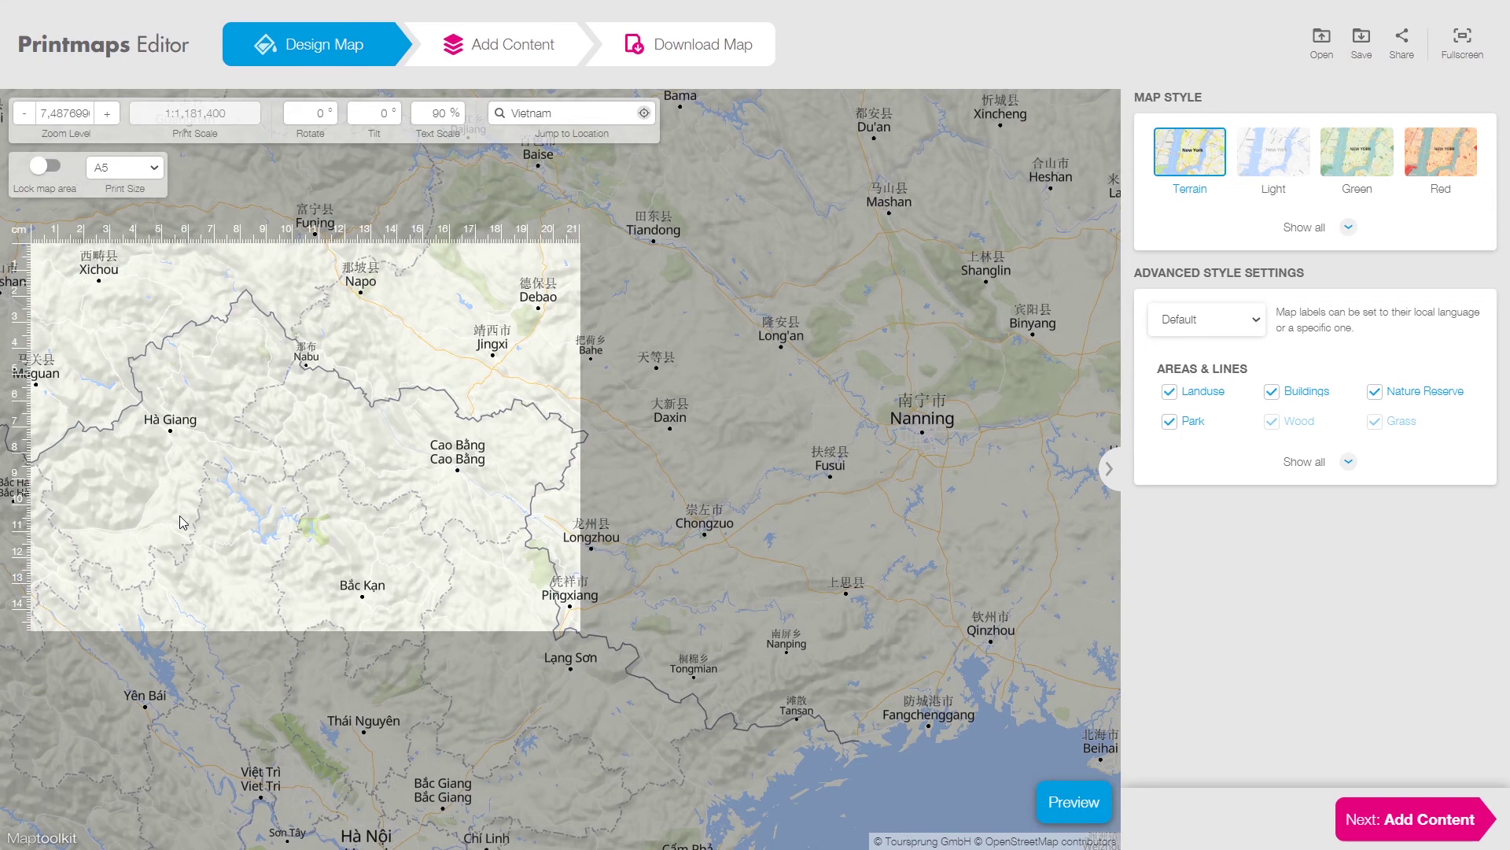
scroll(242, 274, up, 2)
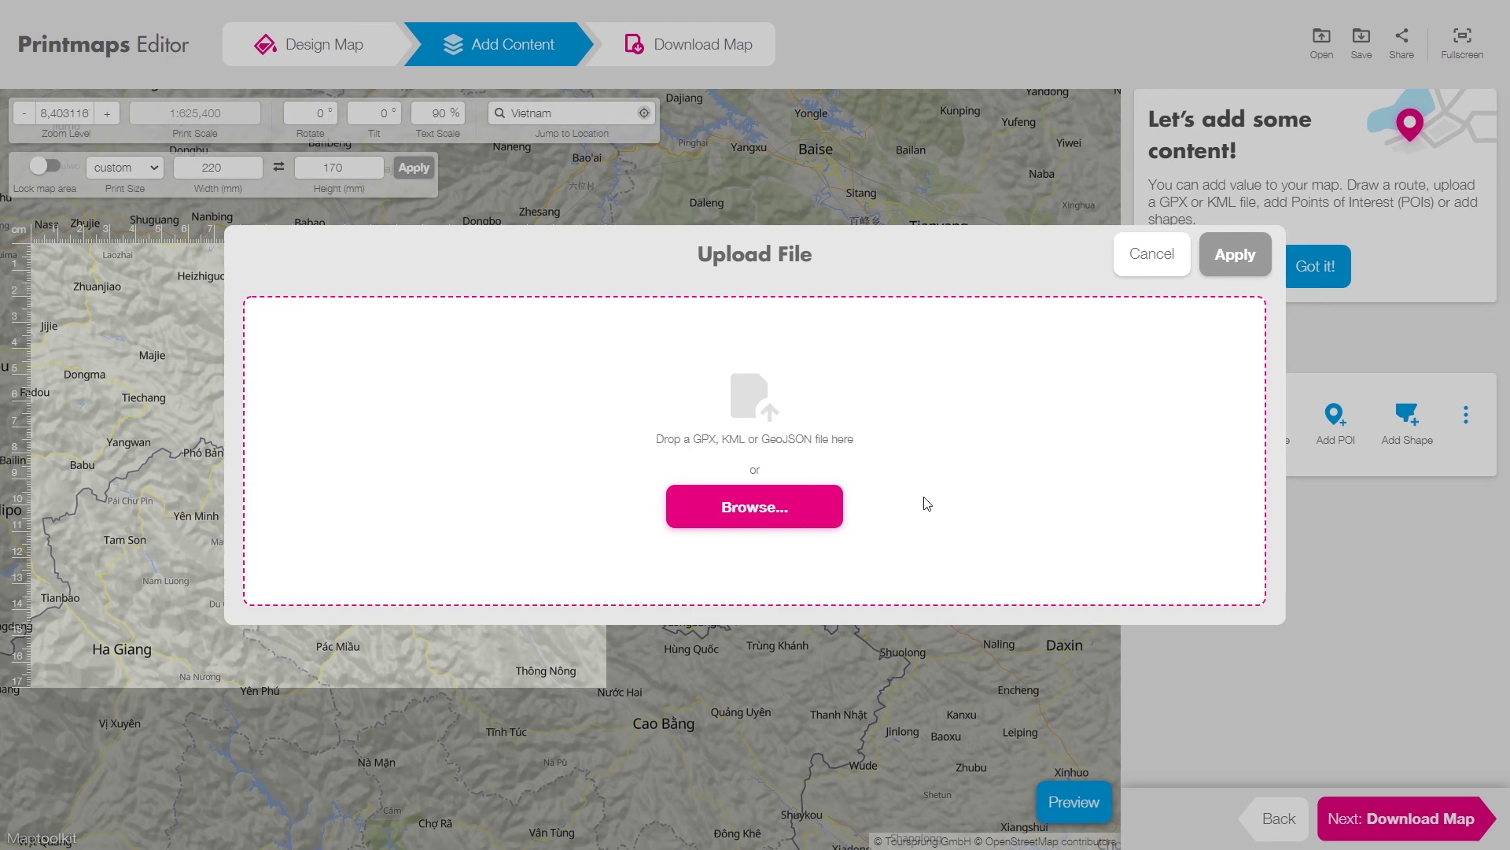
click(781, 509)
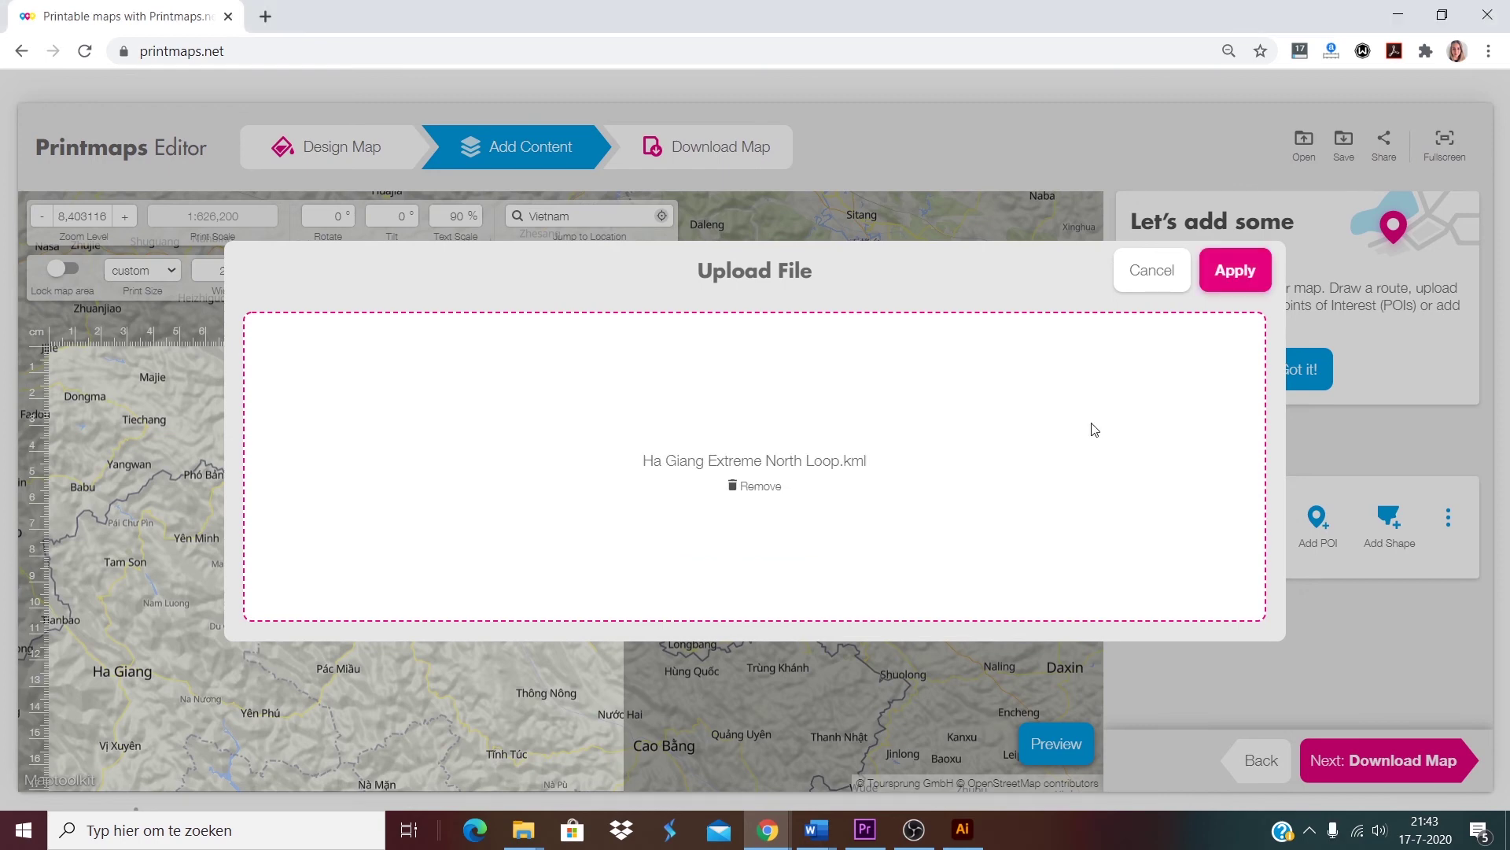
click(1236, 275)
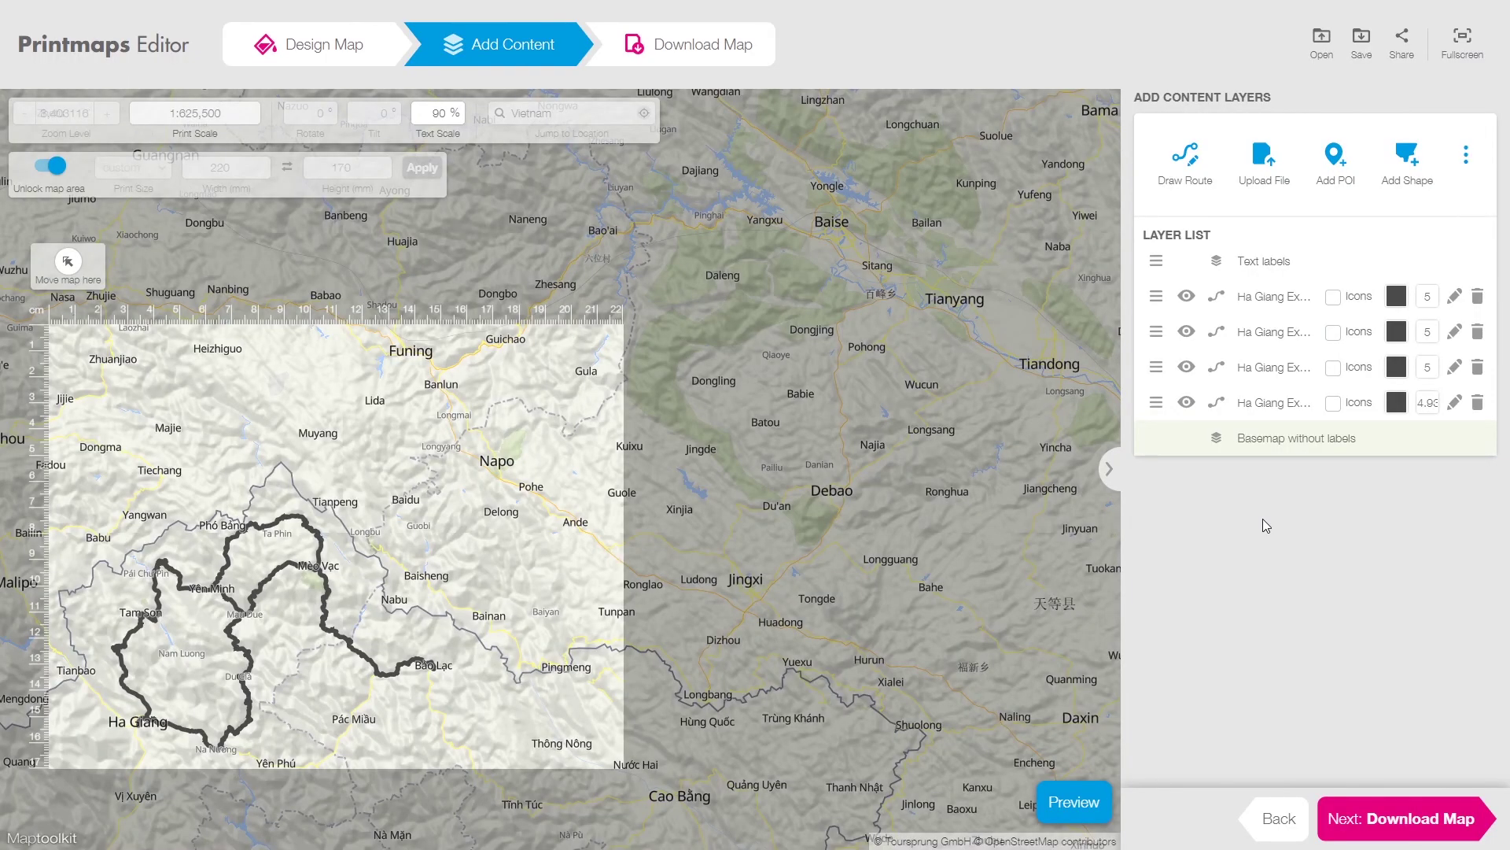
Add an inverted Vietnam shape with stroke to the map
click(1416, 191)
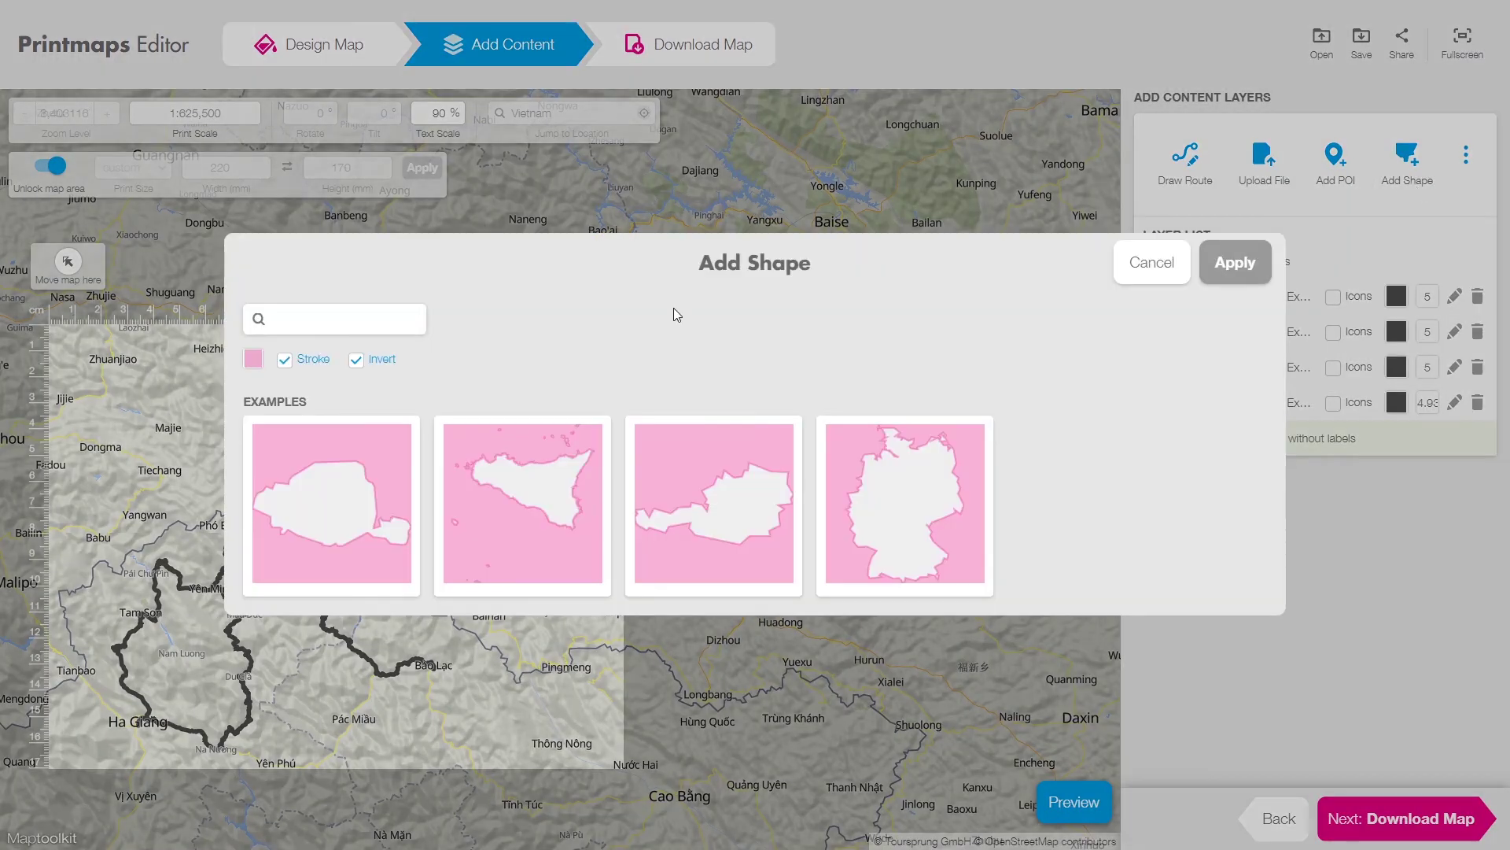
click(321, 319)
text(vietnam)
click(323, 397)
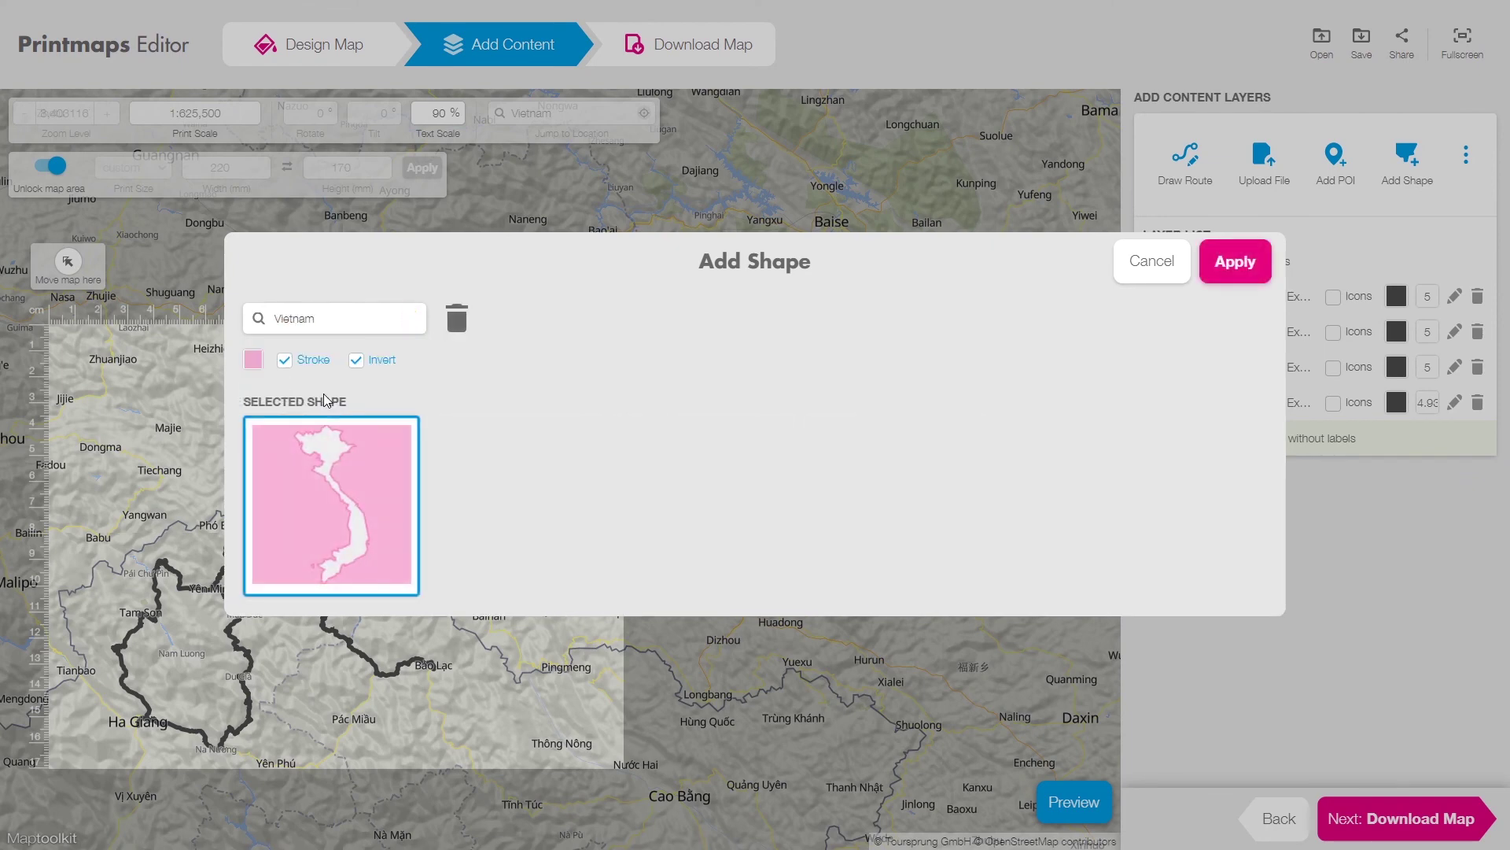
click(1249, 263)
Recolour the Vietnam shape to dark green with reduced opacity
click(813, 442)
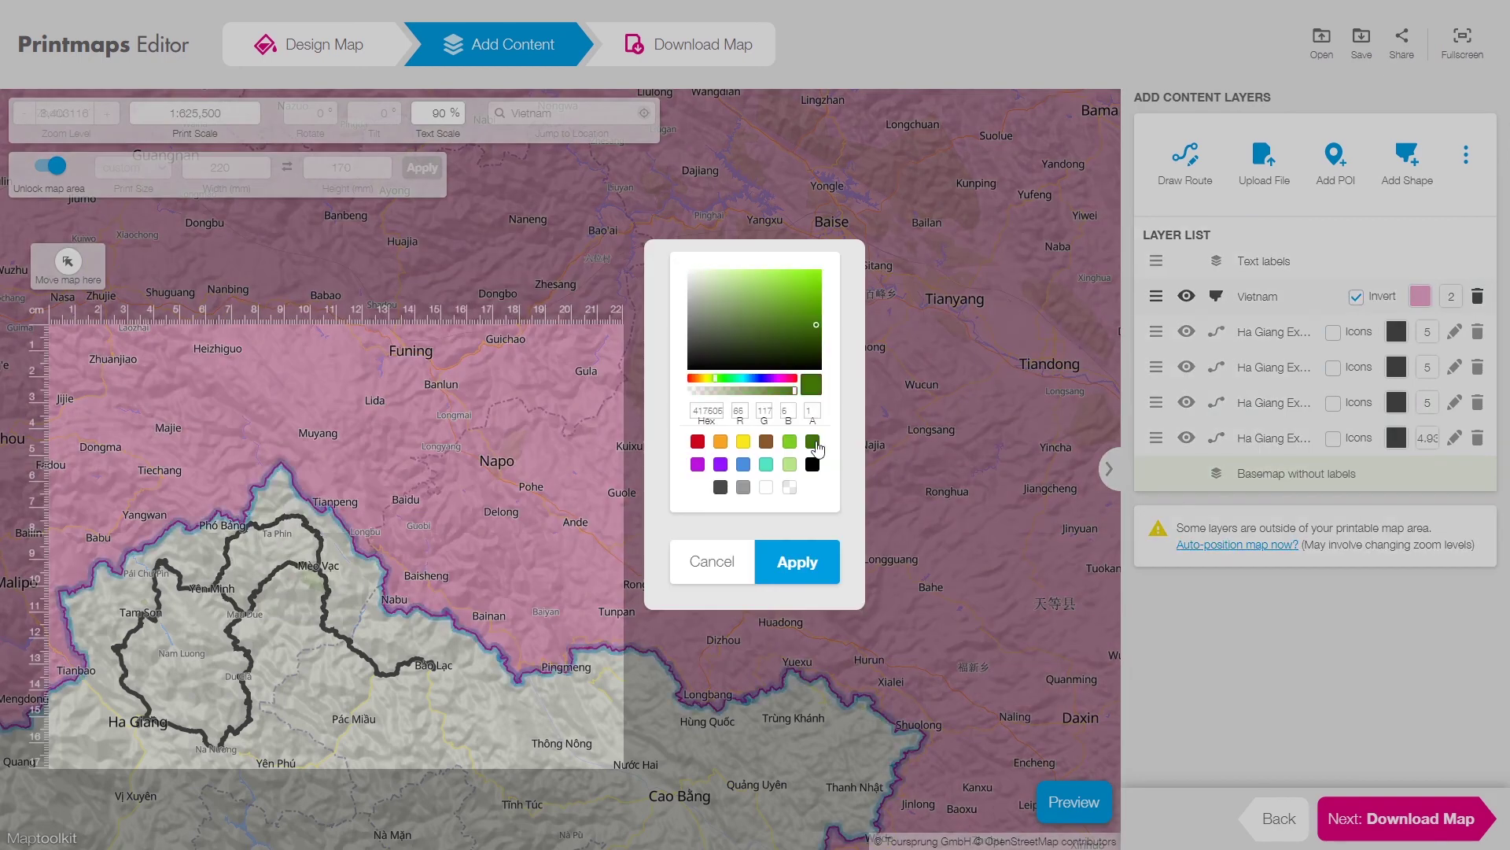
click(747, 390)
click(789, 564)
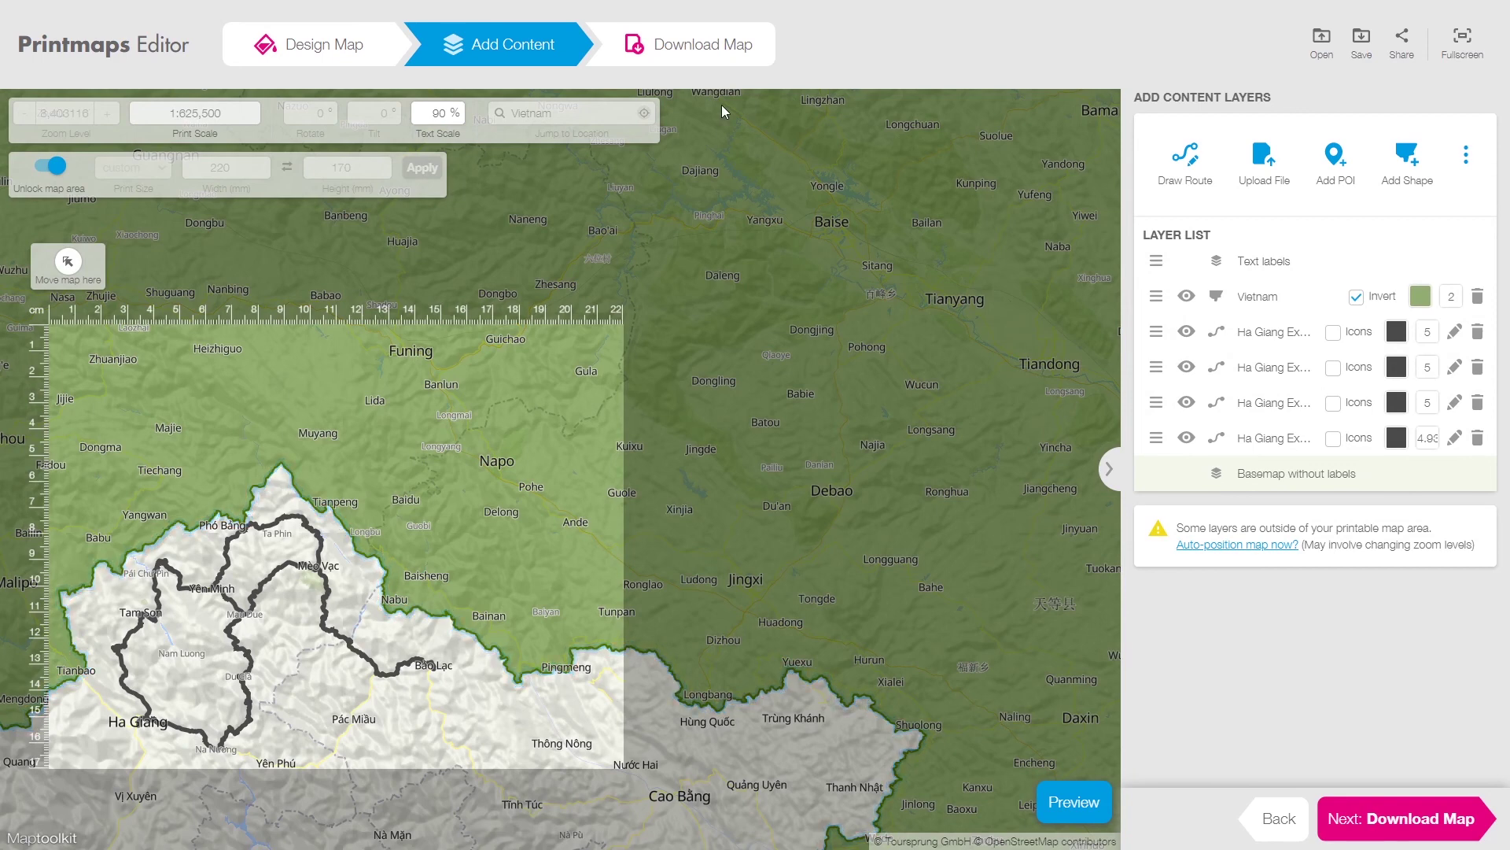
Proceed to the map download, choose the Mini license for the PNG file and review the checkout form through the billing details
click(714, 53)
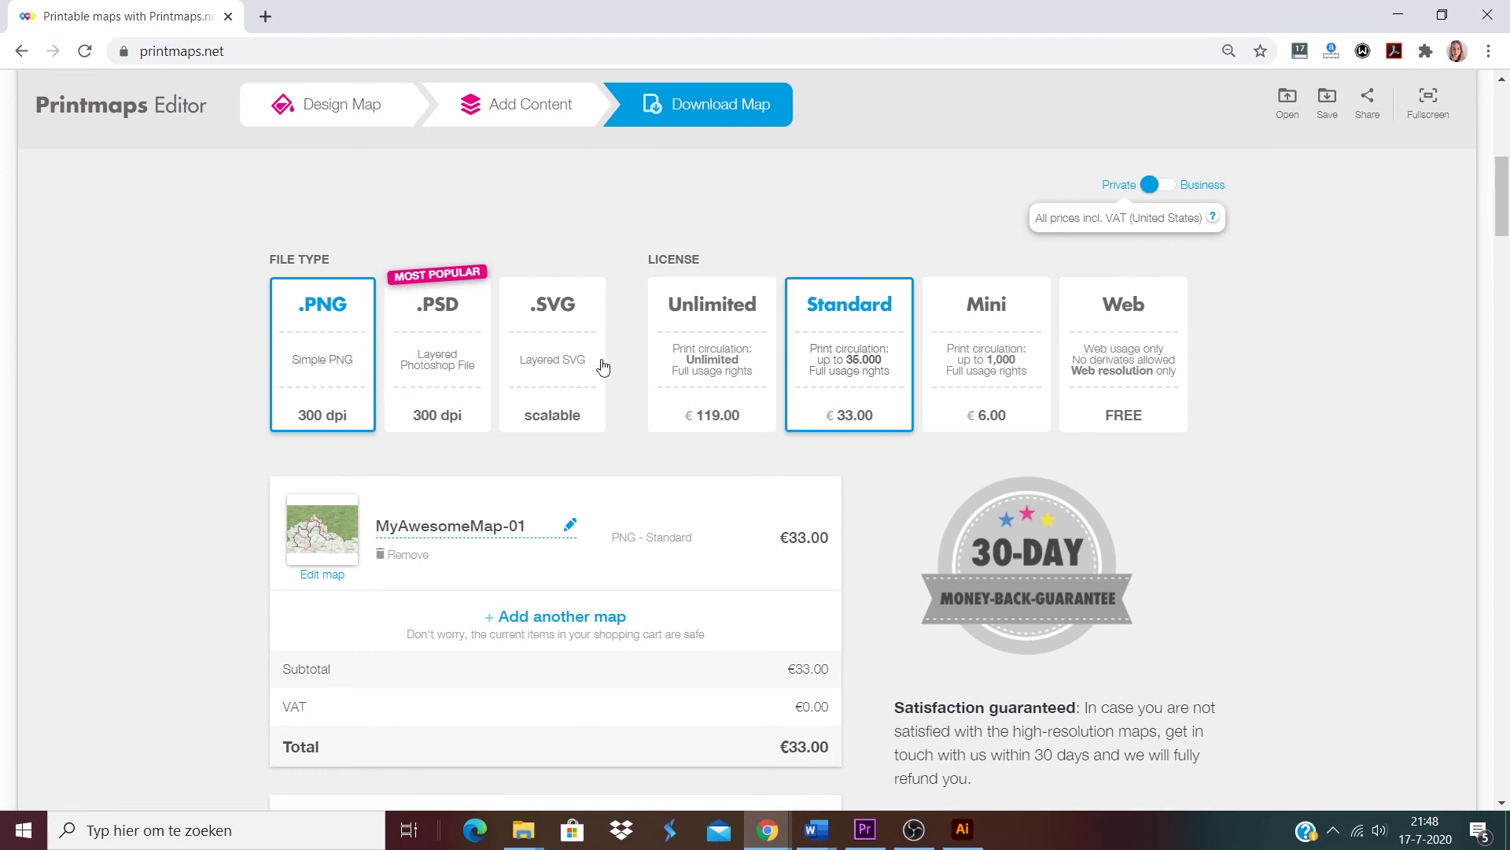
click(1010, 362)
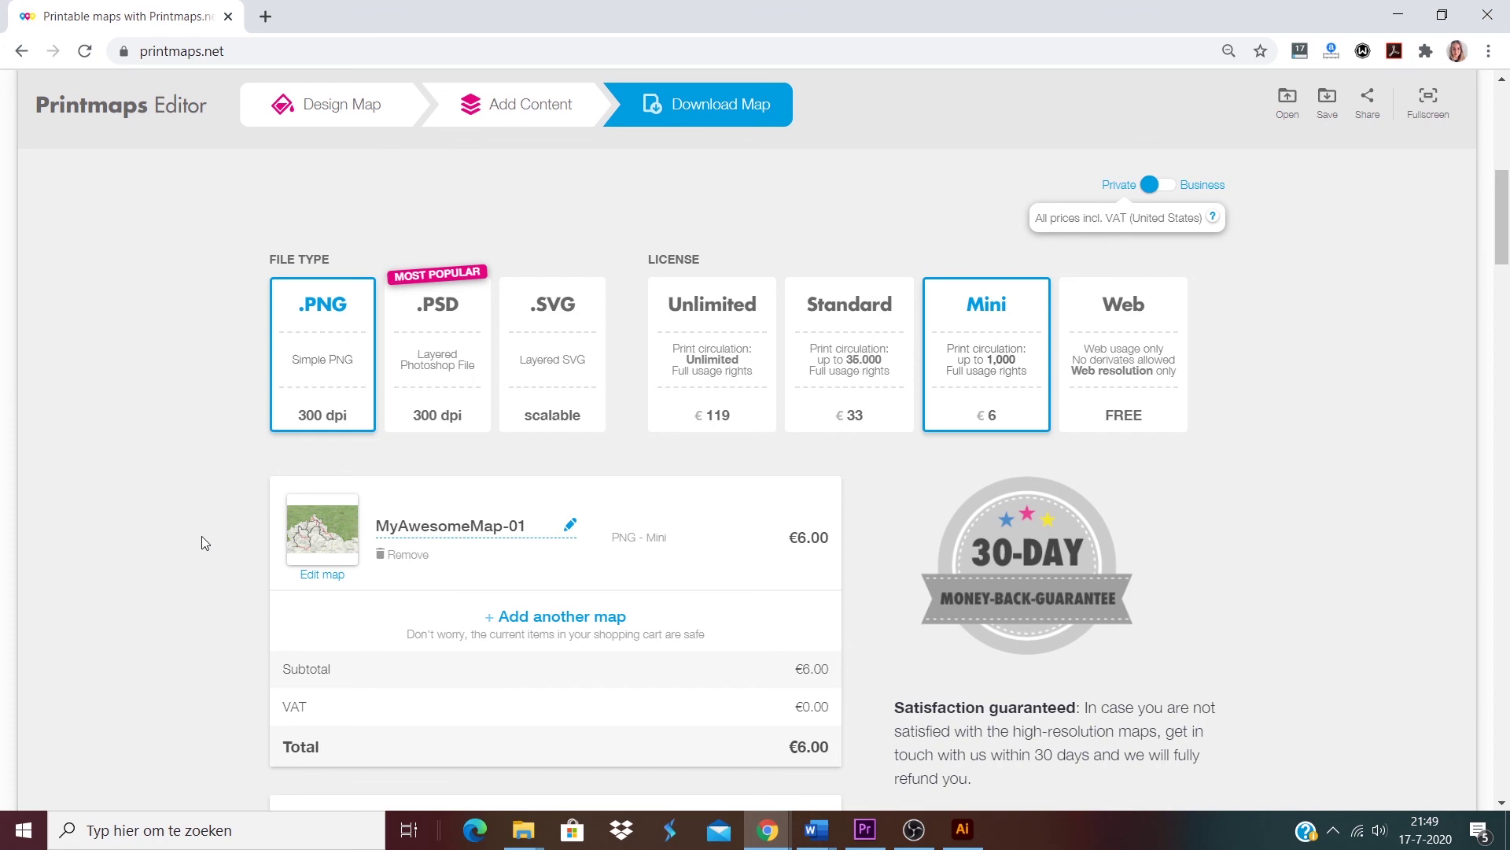
scroll(202, 541, down, 2)
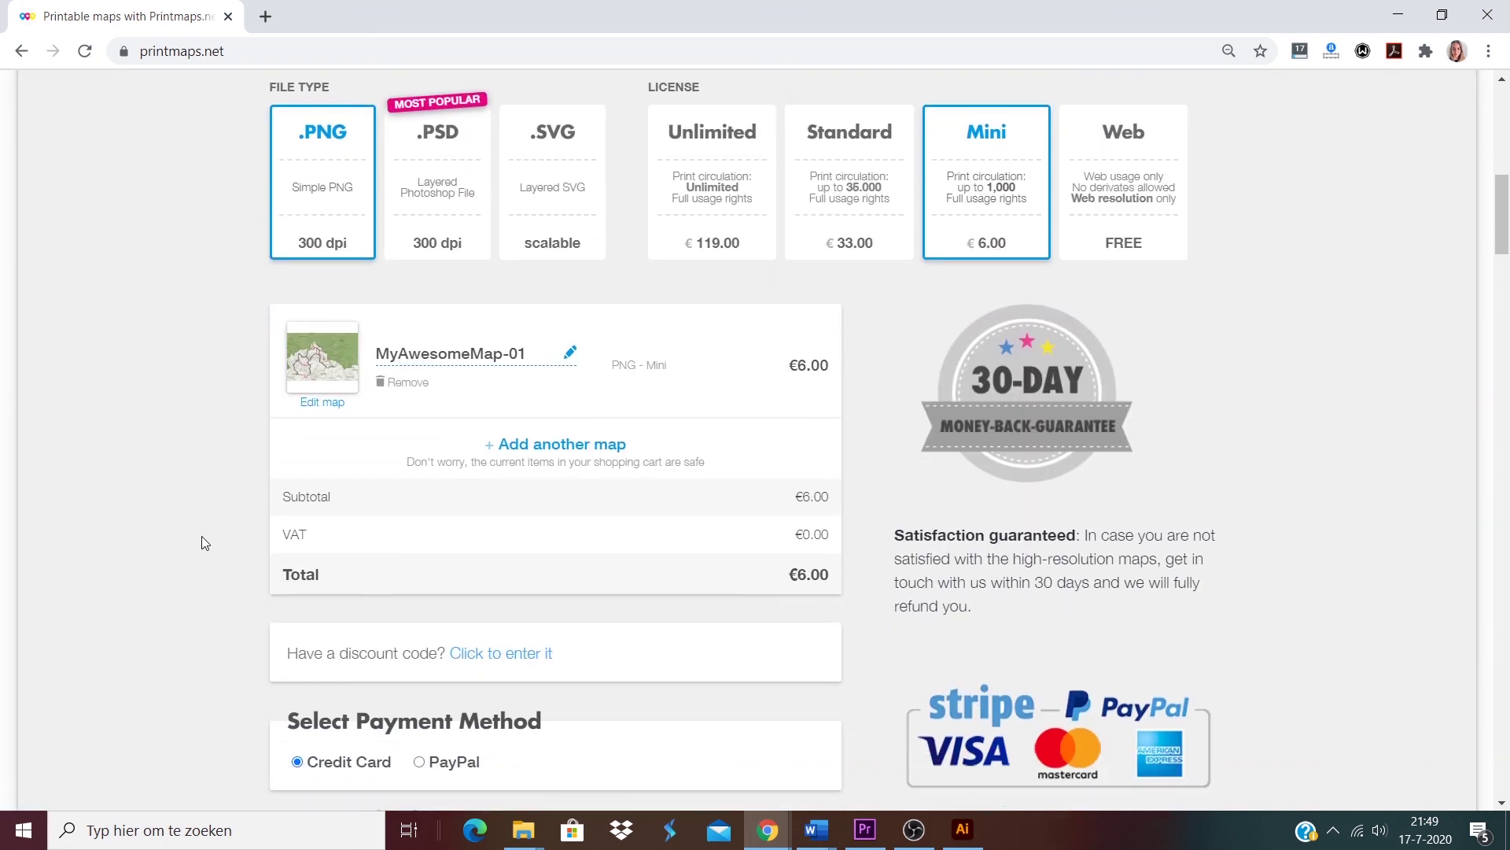
scroll(202, 536, down, 3)
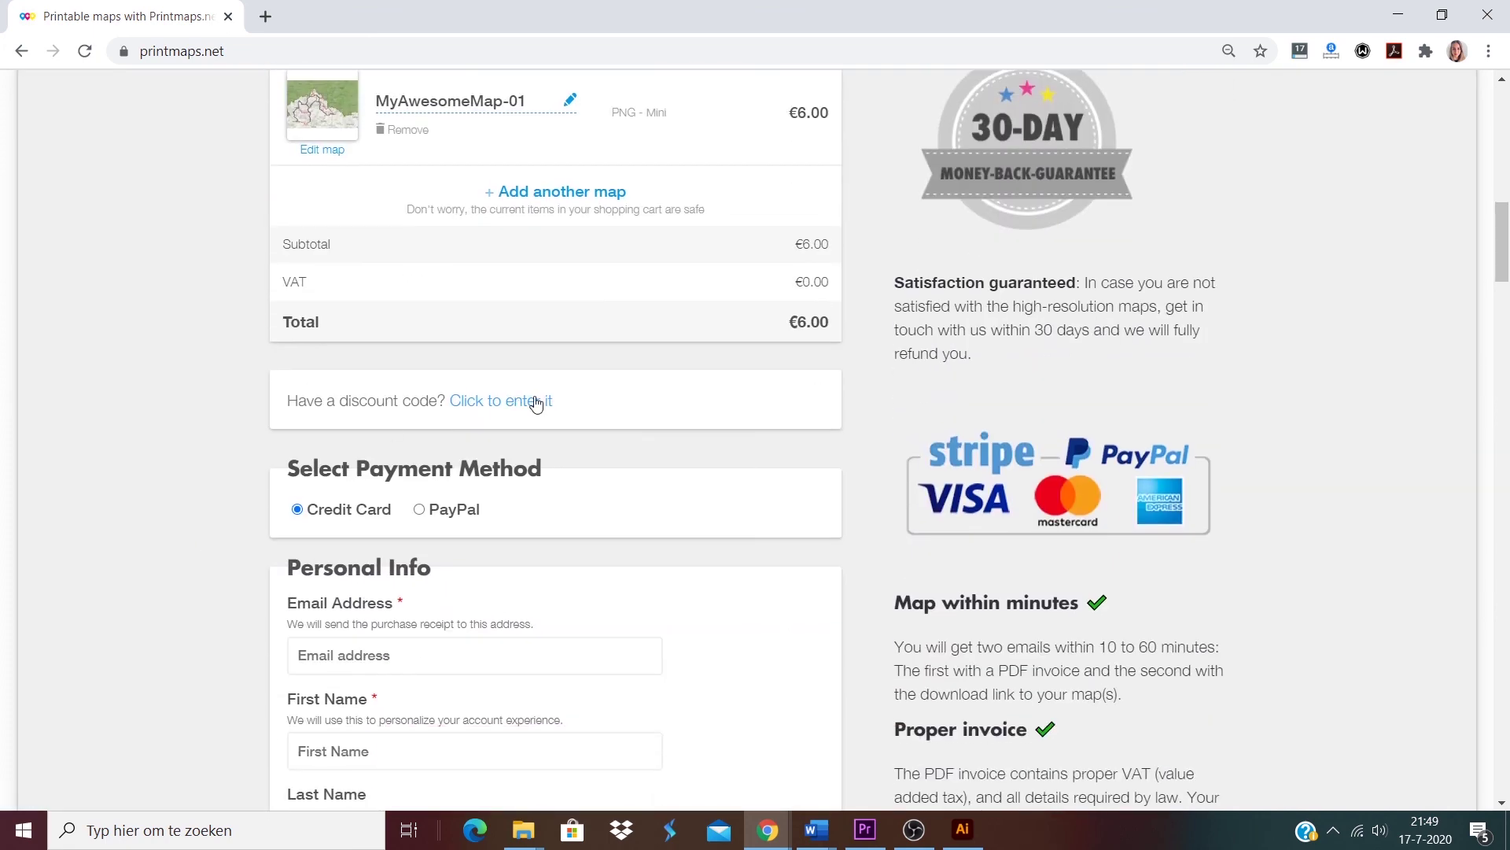
scroll(226, 509, down, 4)
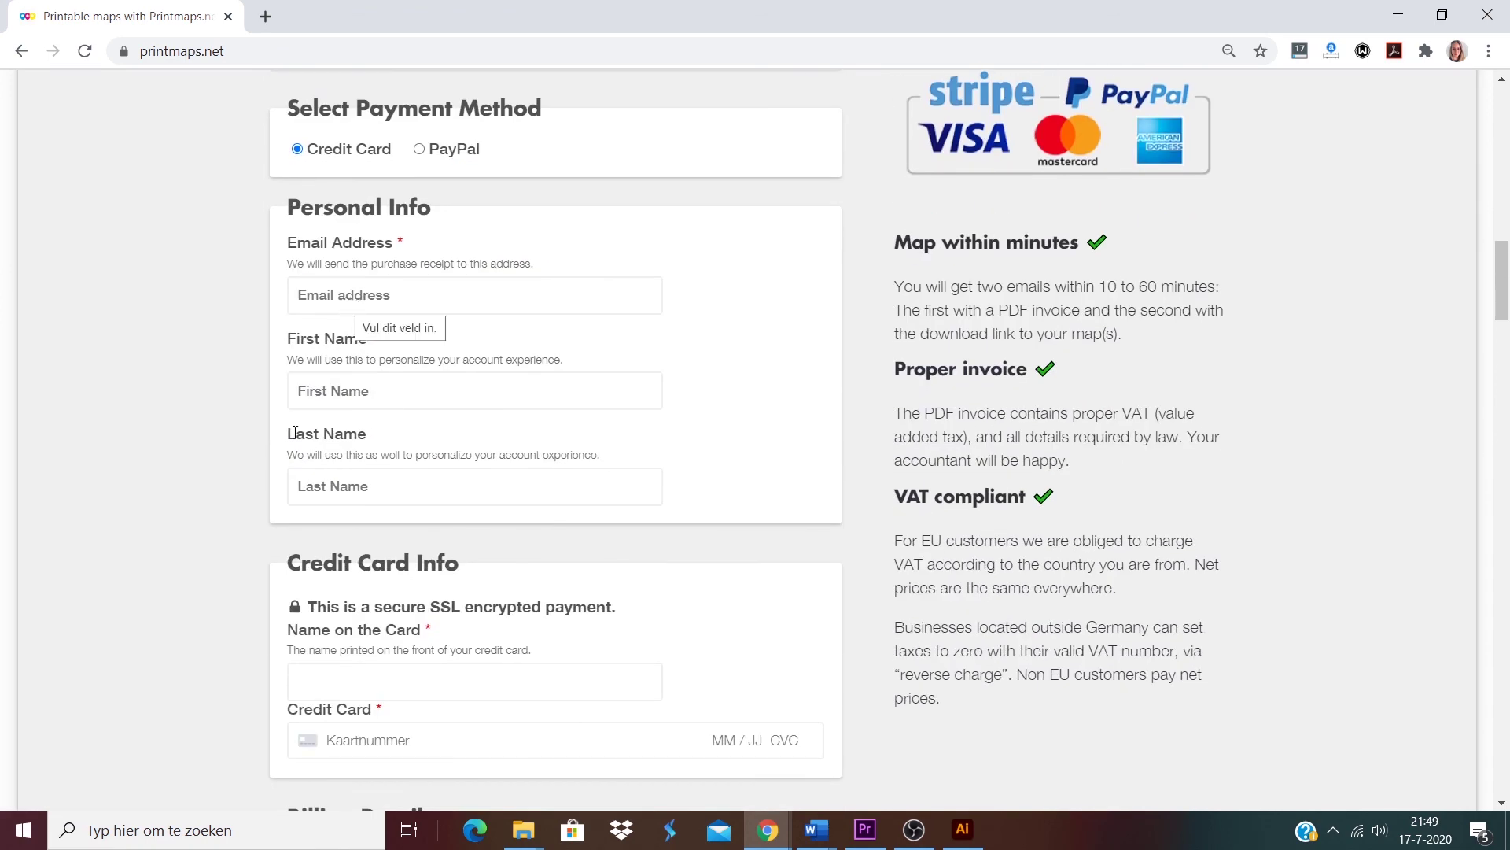
scroll(189, 608, down, 5)
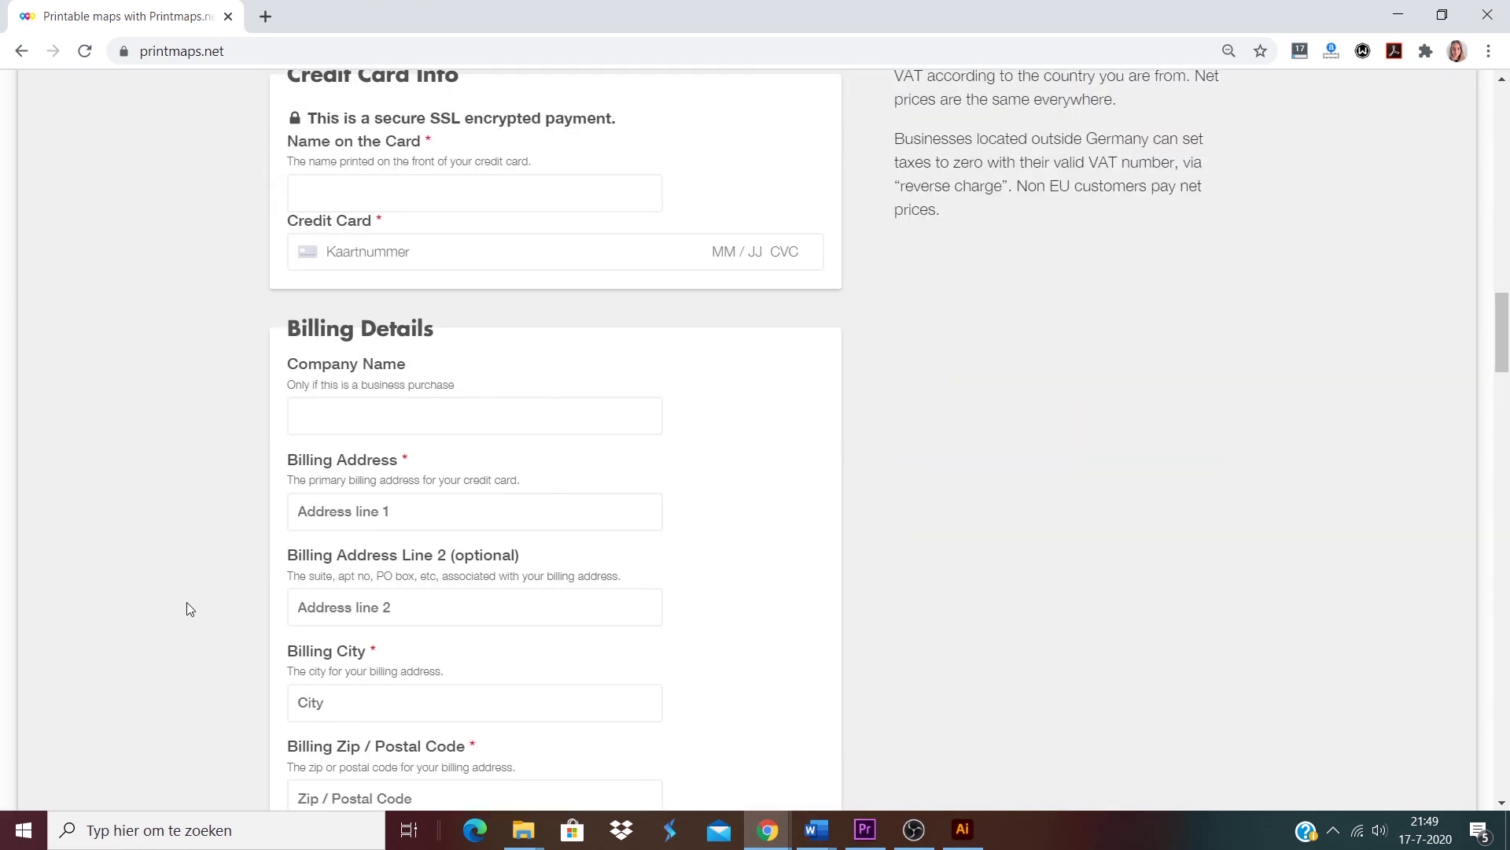
scroll(188, 608, down, 3)
scroll(187, 601, down, 5)
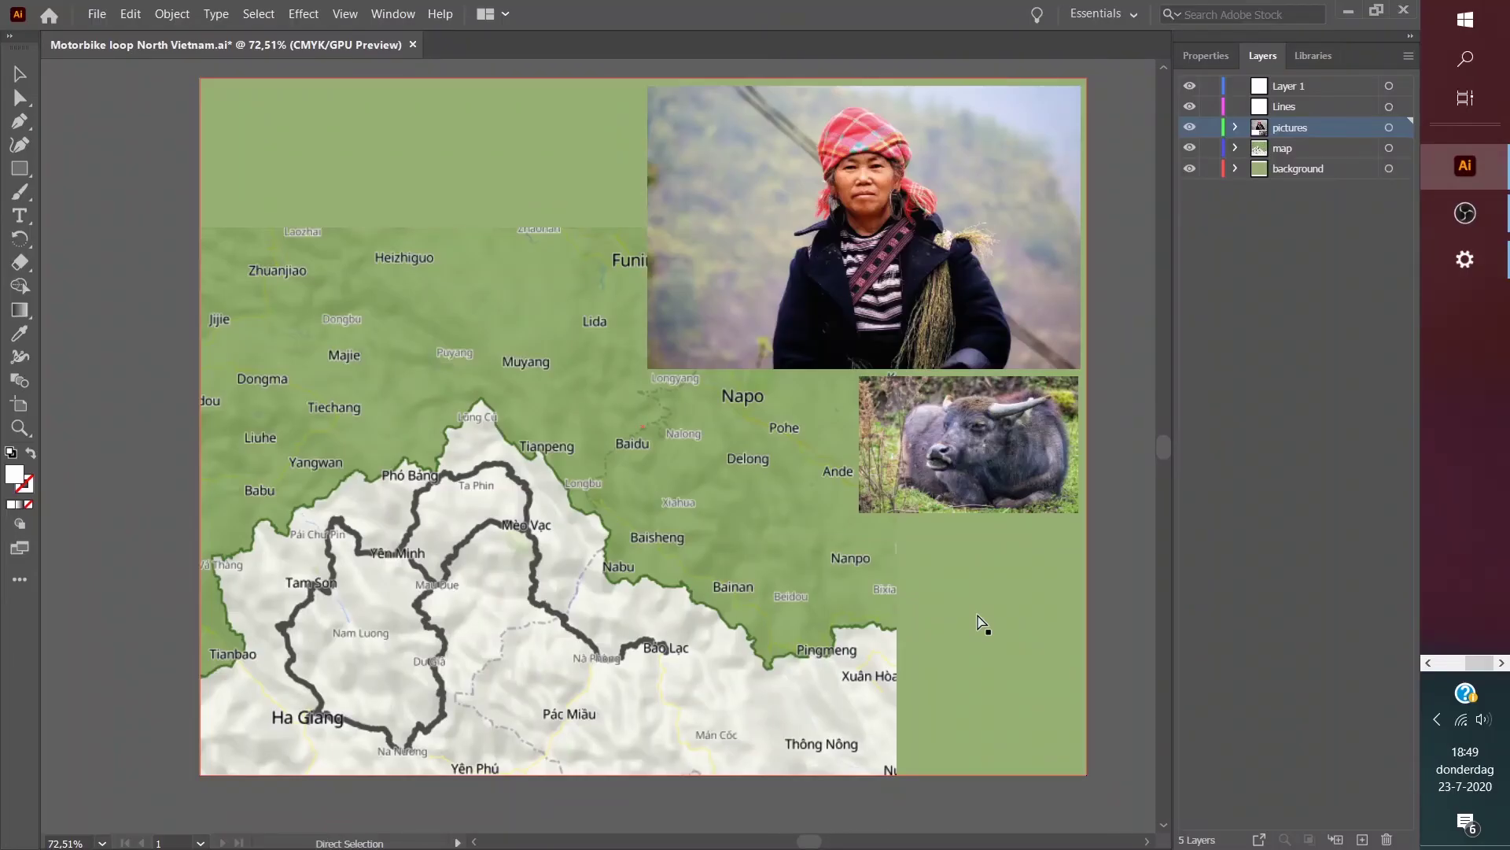
In Illustrator, paste the motorbike photo below the buffalo photo and the mountain landscape photo beside the portrait, on the pictures layer
key(ctrl+v)
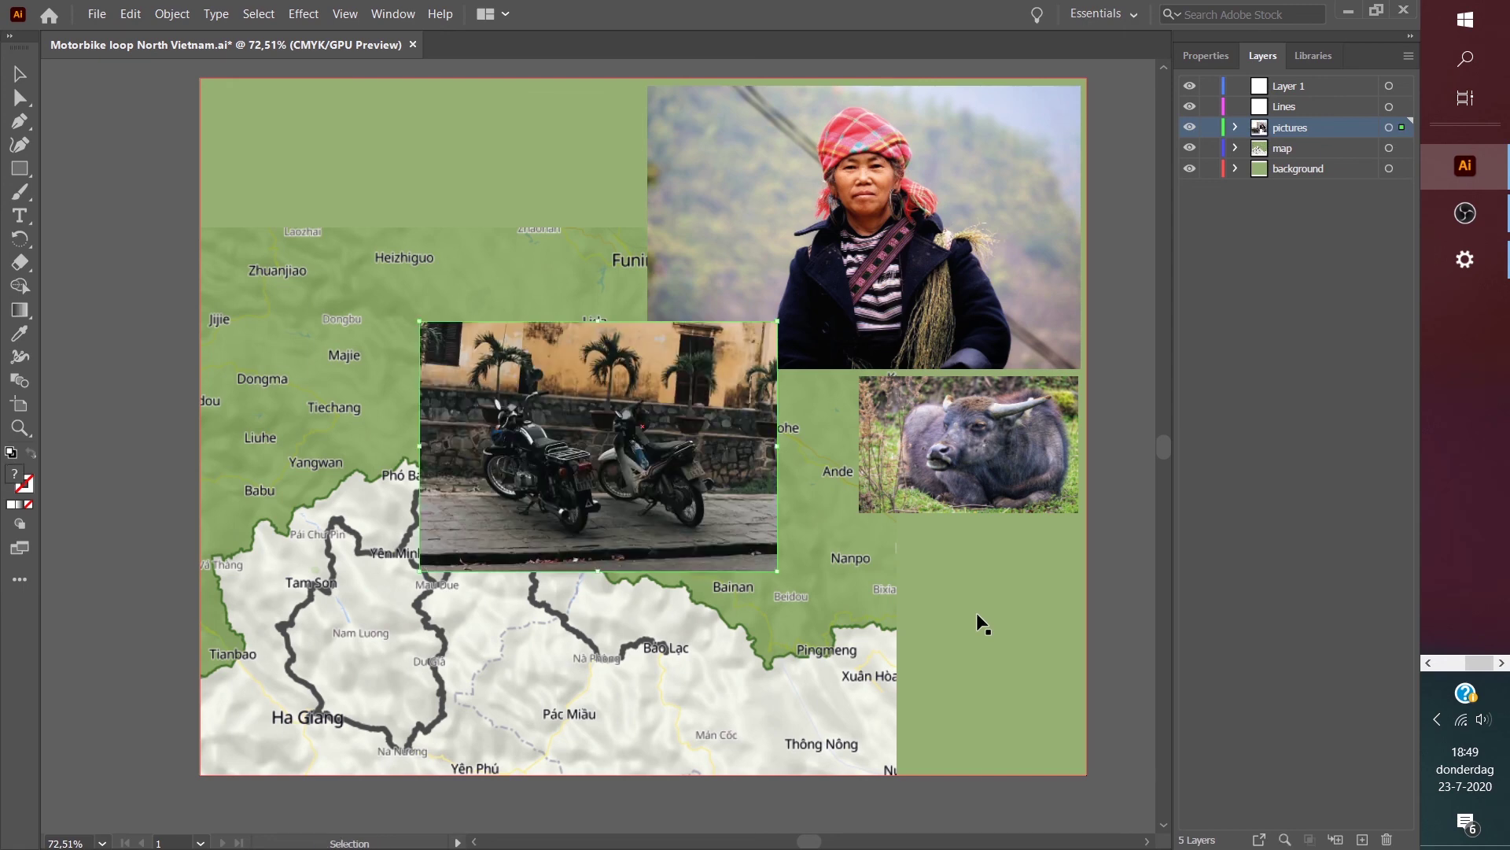
drag(642, 416, 943, 615)
click(144, 382)
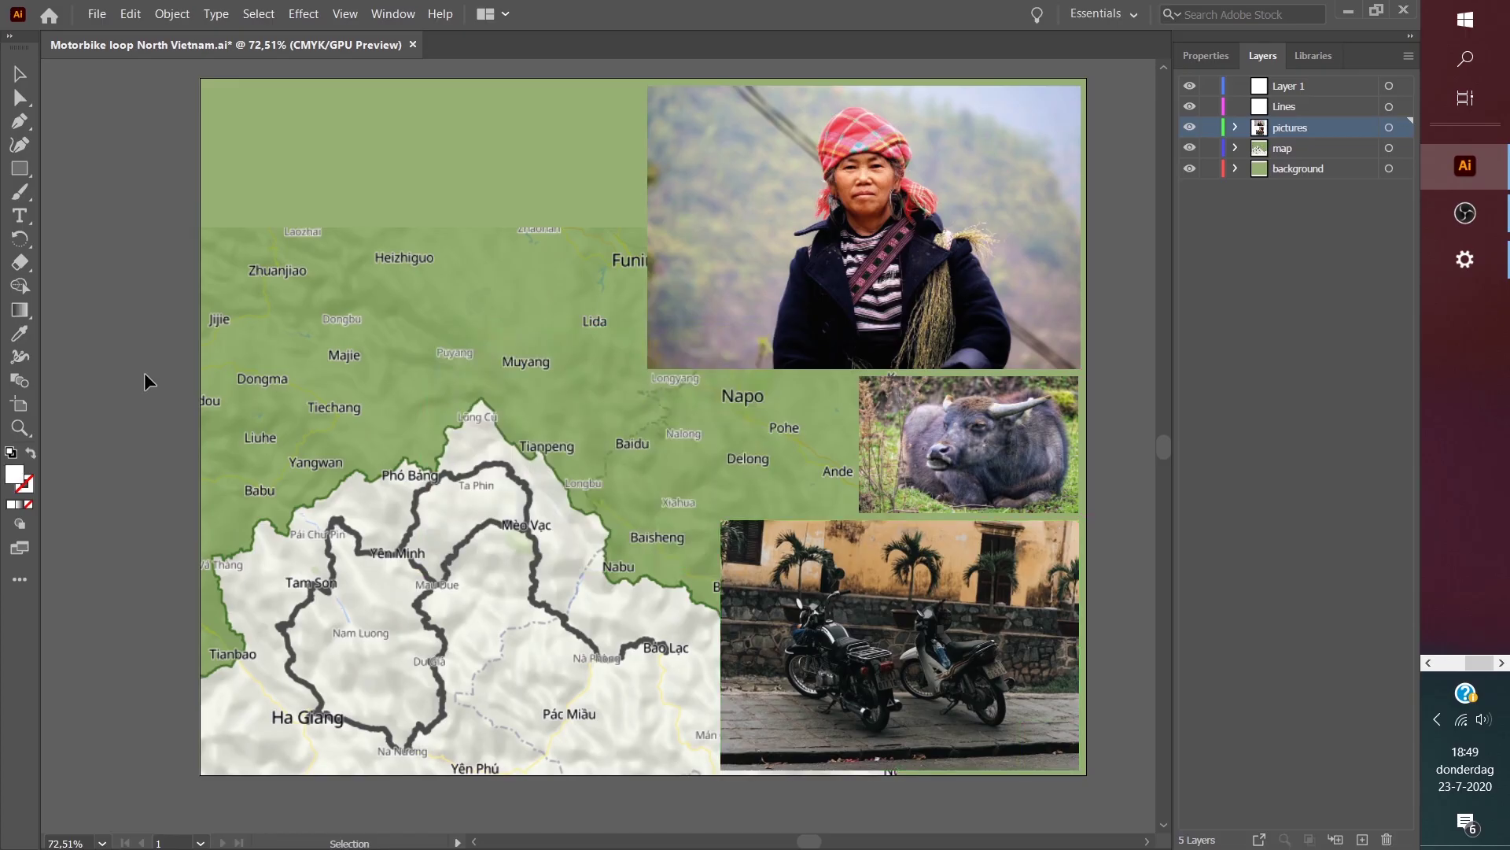
key(a)
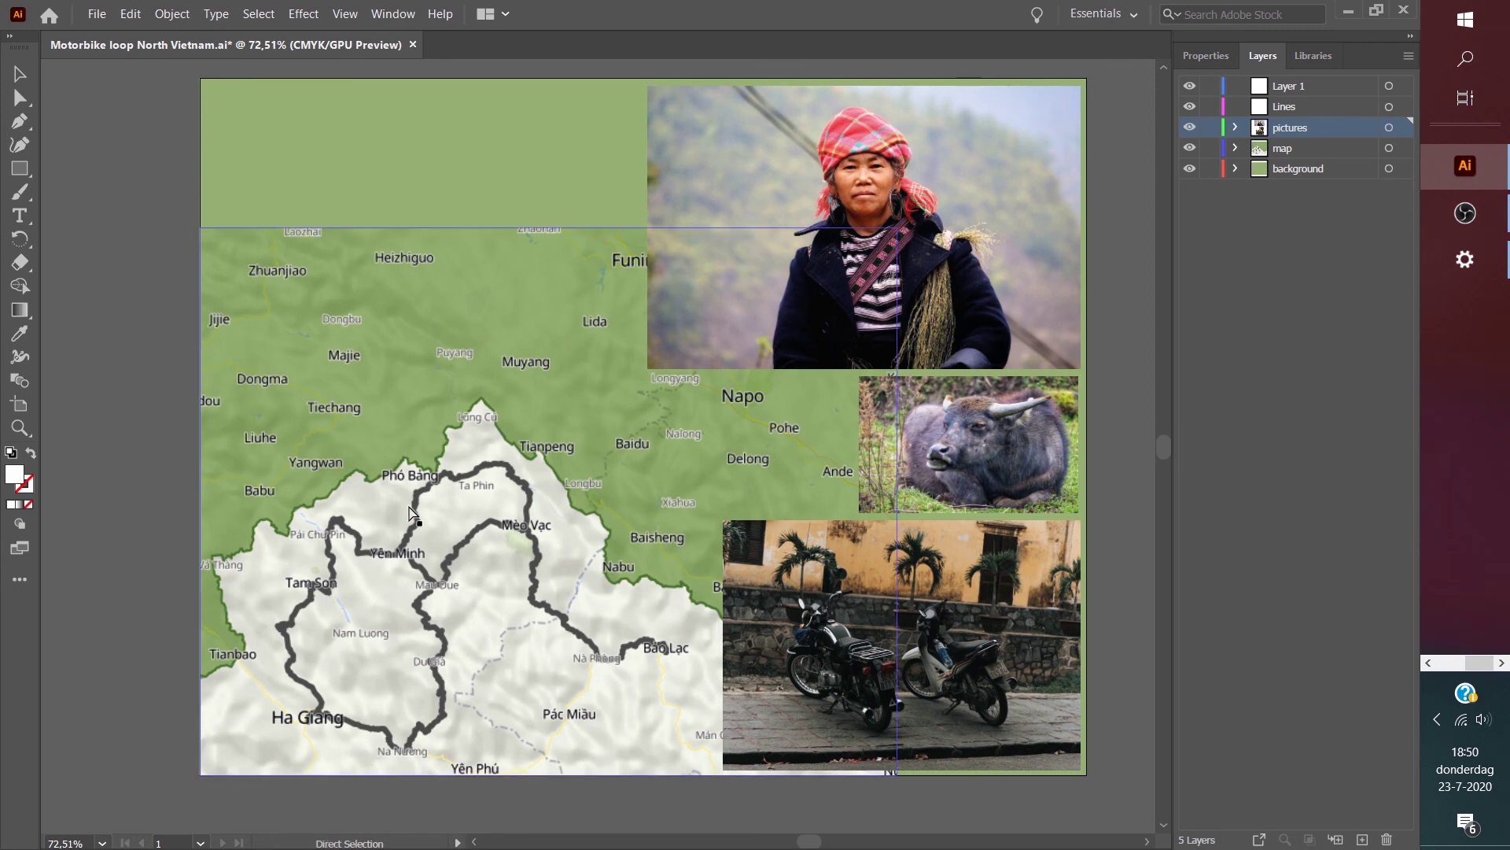
key(ctrl+v)
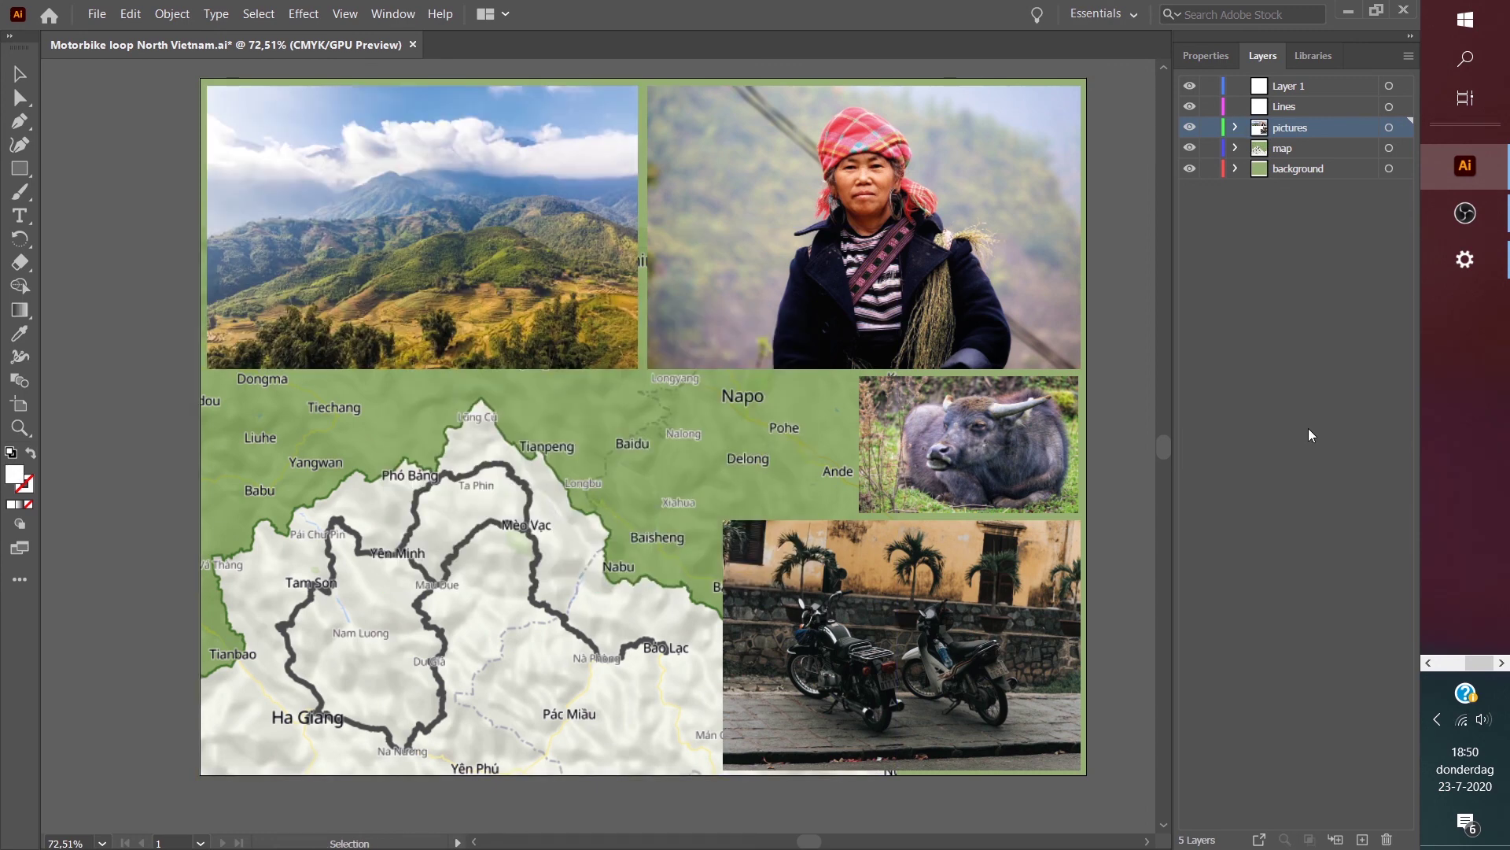